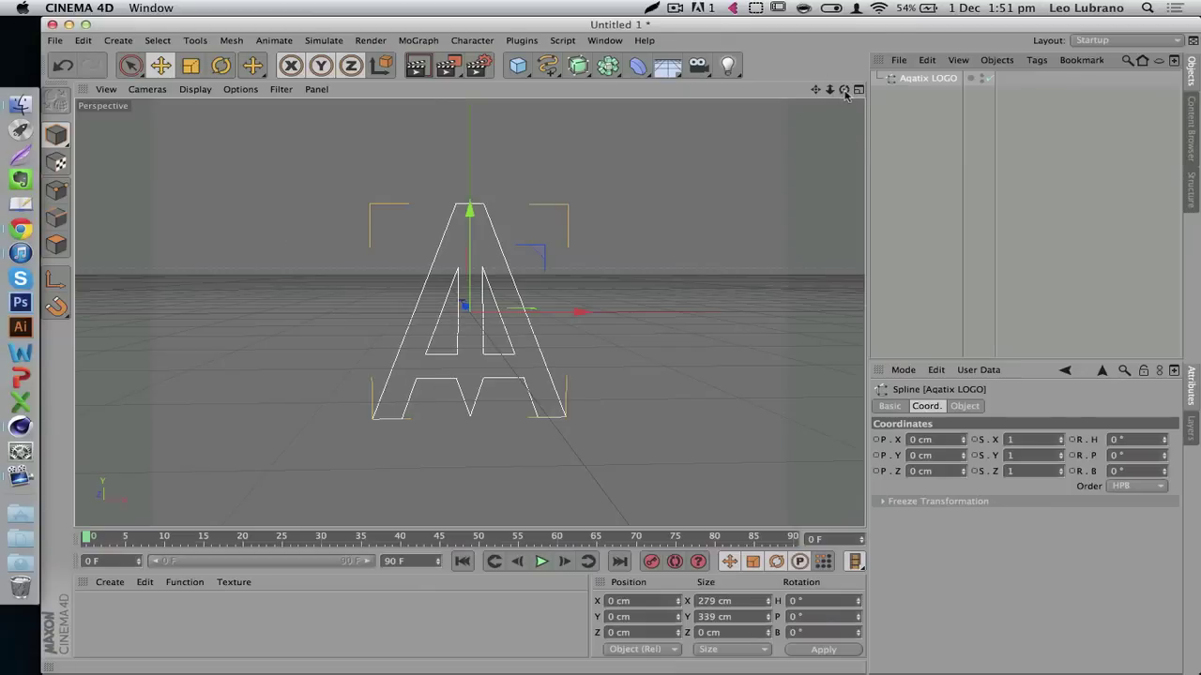
# Extrude the Aqatix LOGO spline with an Extrude NURBS object, 111 cm deep in Z.
pyautogui.moveTo(845, 94)
pyautogui.mouseDown()
pyautogui.moveTo(845, 111)
pyautogui.moveTo(845, 81)
pyautogui.moveTo(845, 101)
pyautogui.moveTo(845, 91)
pyautogui.moveTo(919, 102)
pyautogui.moveTo(844, 92)
pyautogui.mouseUp()
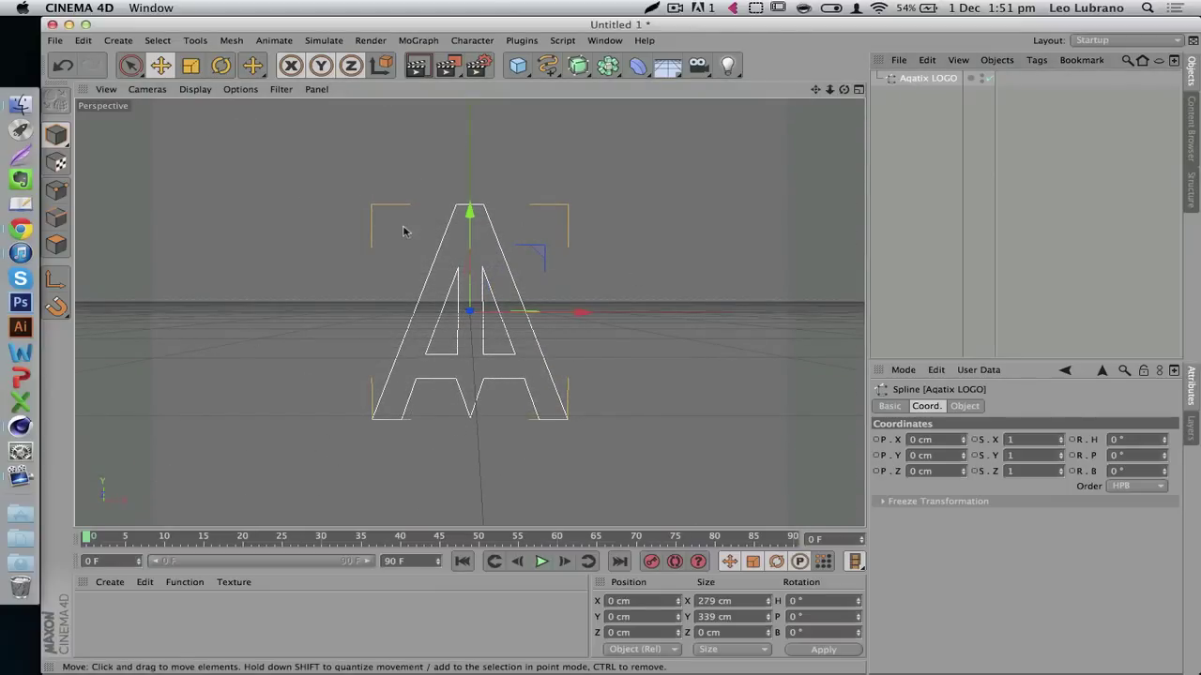
pyautogui.moveTo(578, 65); pyautogui.dragTo(777, 99)
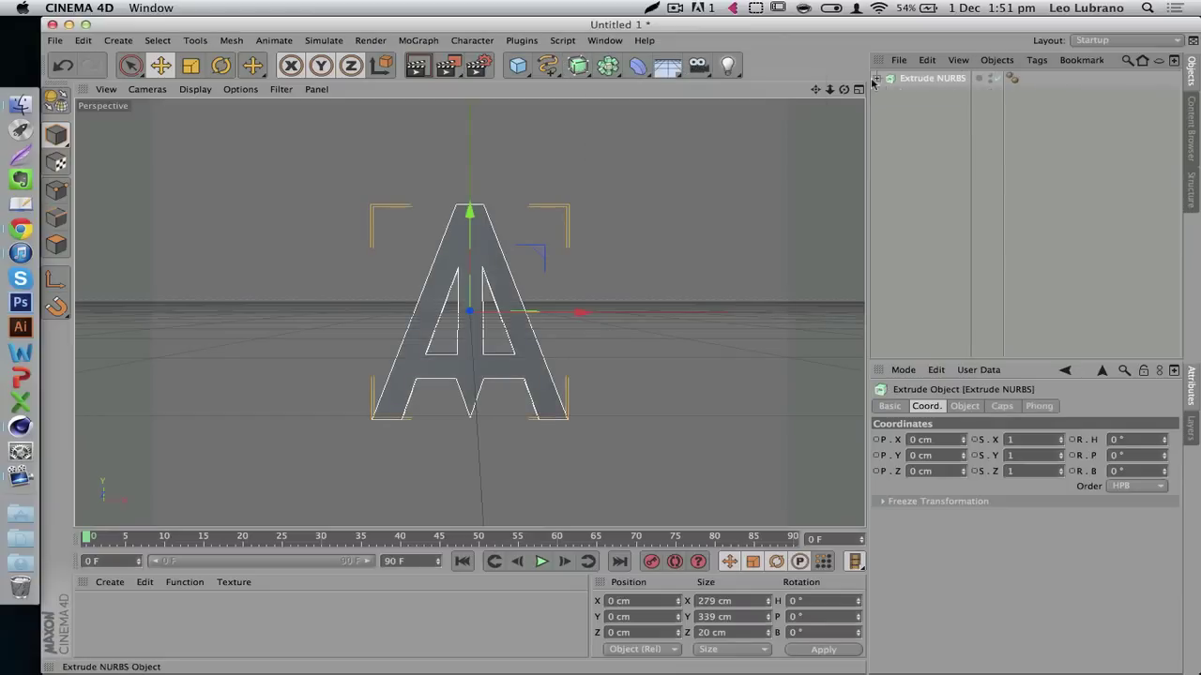
pyautogui.click(963, 406)
pyautogui.moveTo(1143, 442)
pyautogui.mouseDown()
pyautogui.moveTo(1143, 422)
pyautogui.moveTo(1144, 442)
pyautogui.mouseUp()
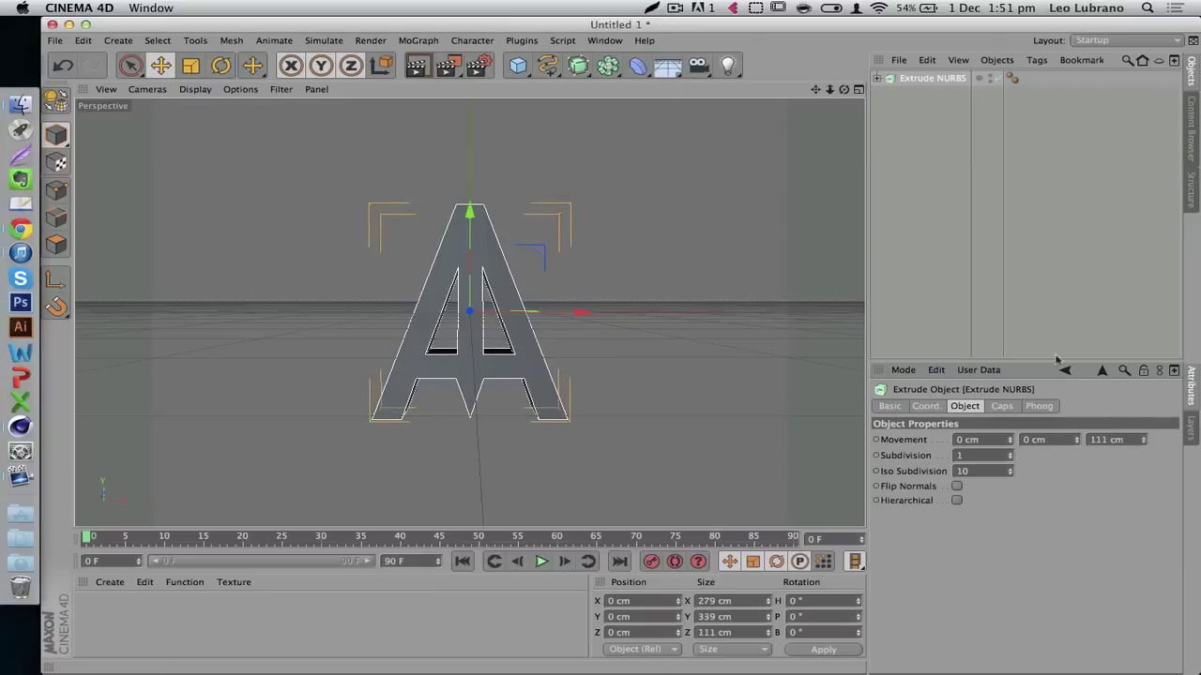
pyautogui.moveTo(844, 89); pyautogui.dragTo(530, 138)
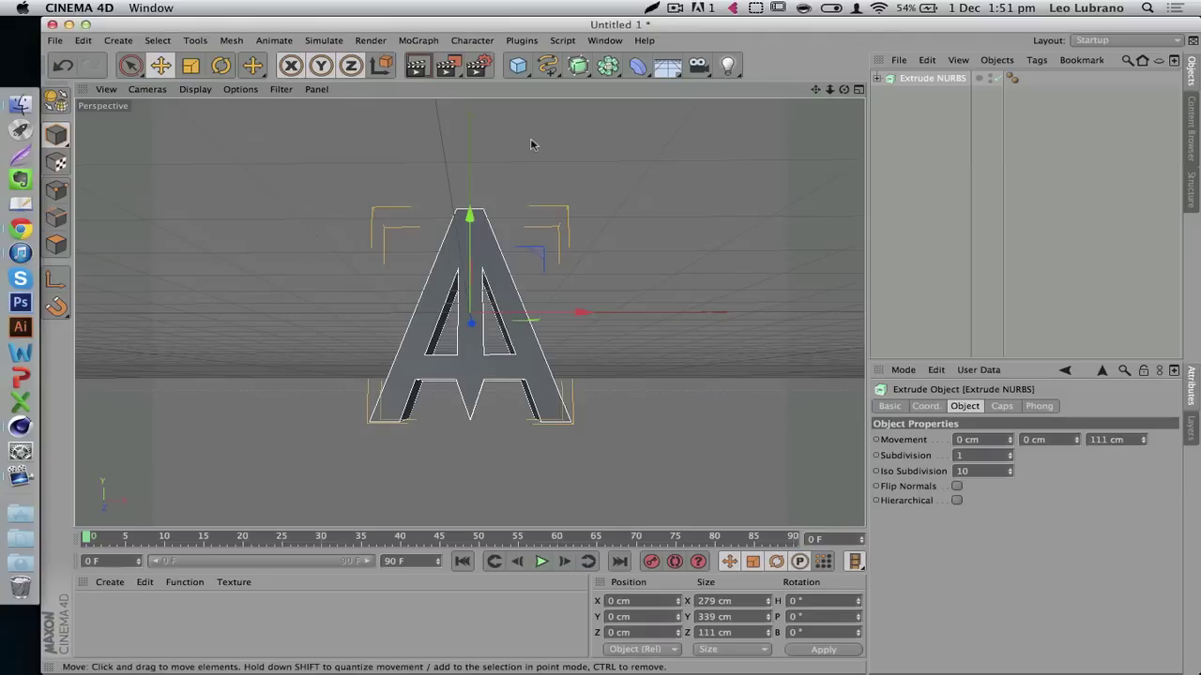
# Add a Tube primitive to the scene and set its orientation to -Z.
pyautogui.click(654, 212)
pyautogui.moveTo(843, 90); pyautogui.dragTo(824, 105)
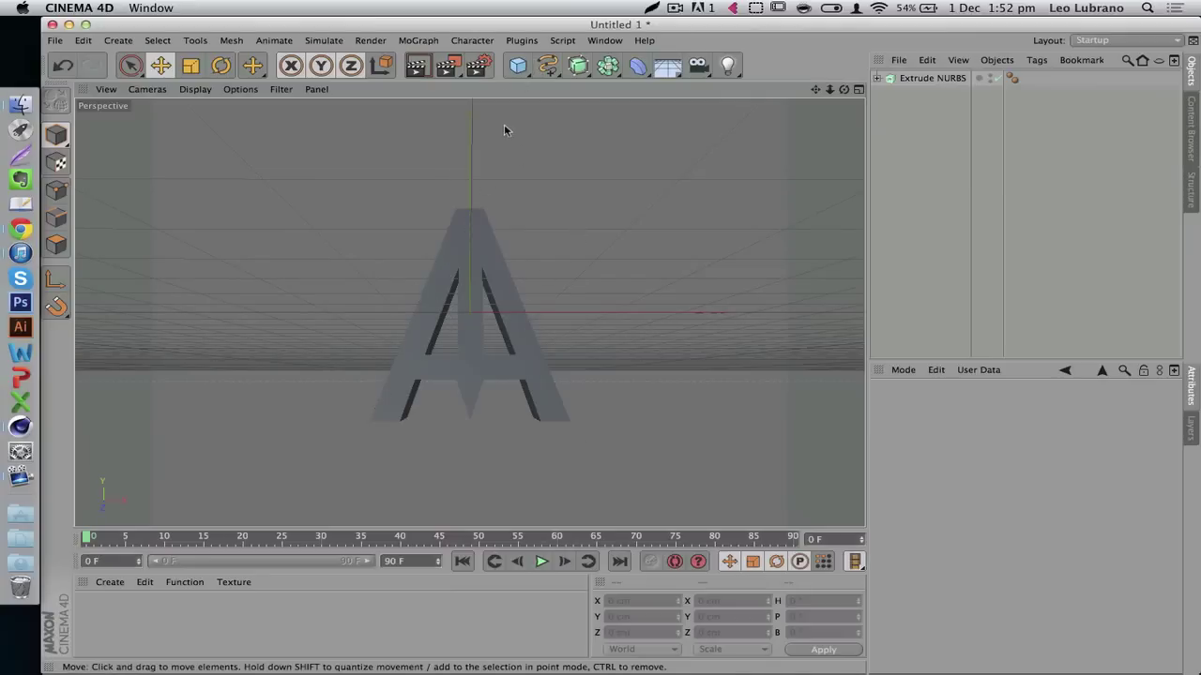
pyautogui.moveTo(518, 65); pyautogui.dragTo(868, 143)
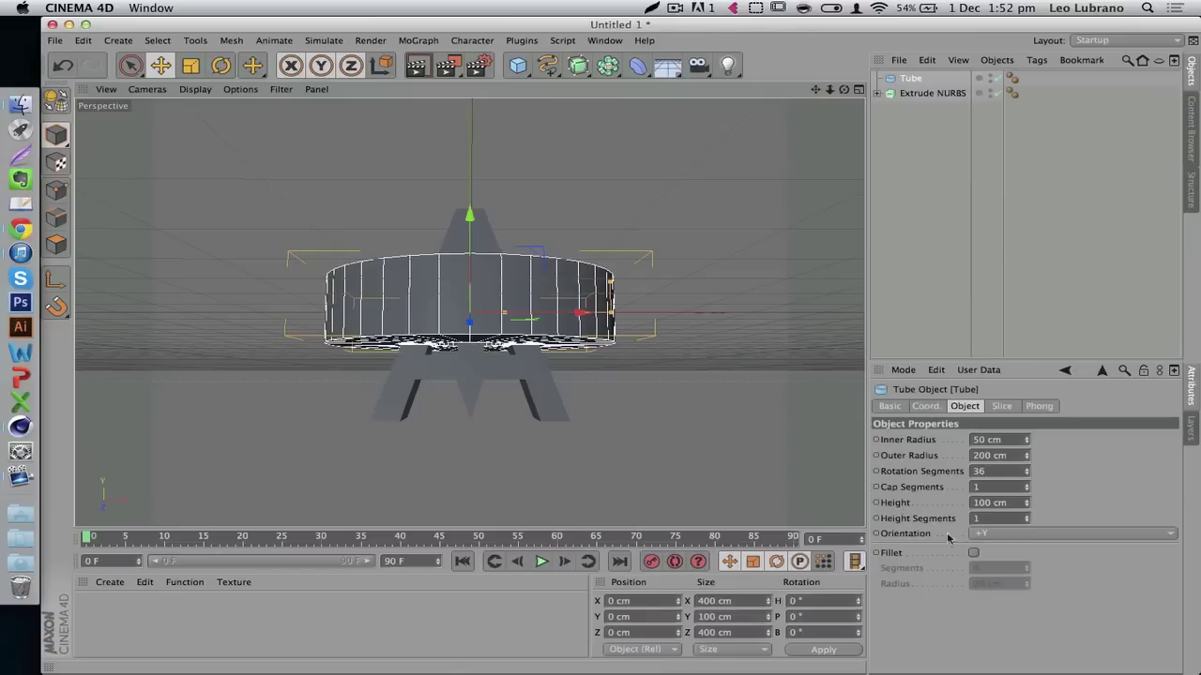
pyautogui.click(1013, 533)
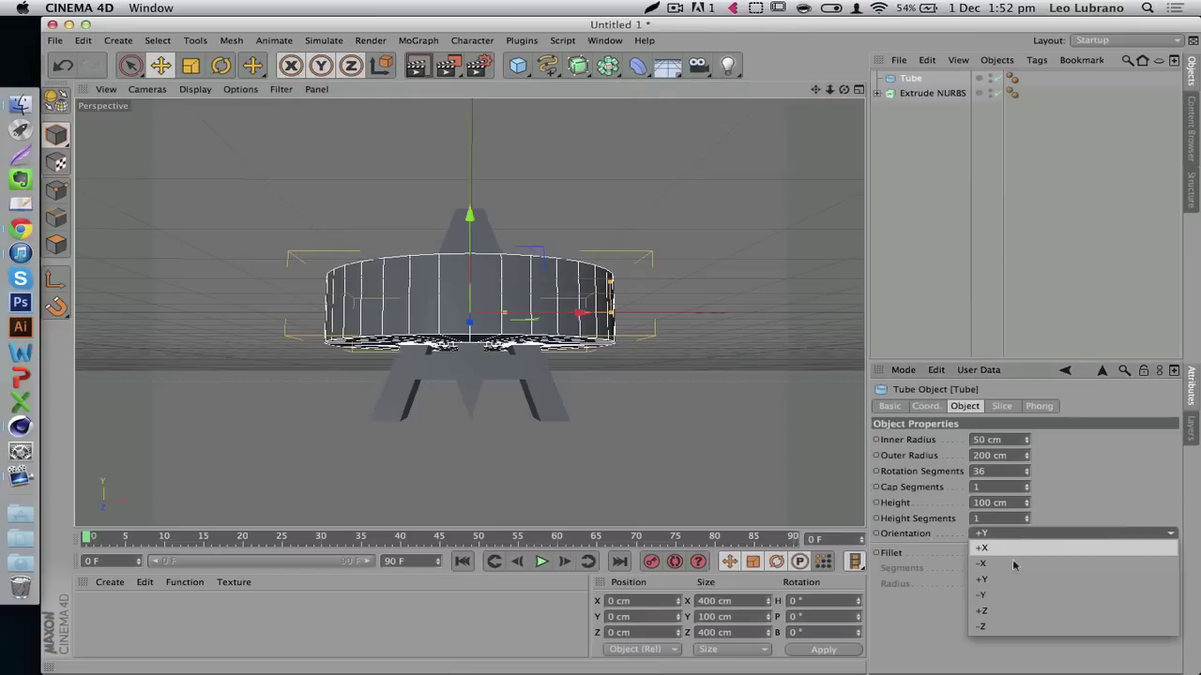
pyautogui.click(978, 626)
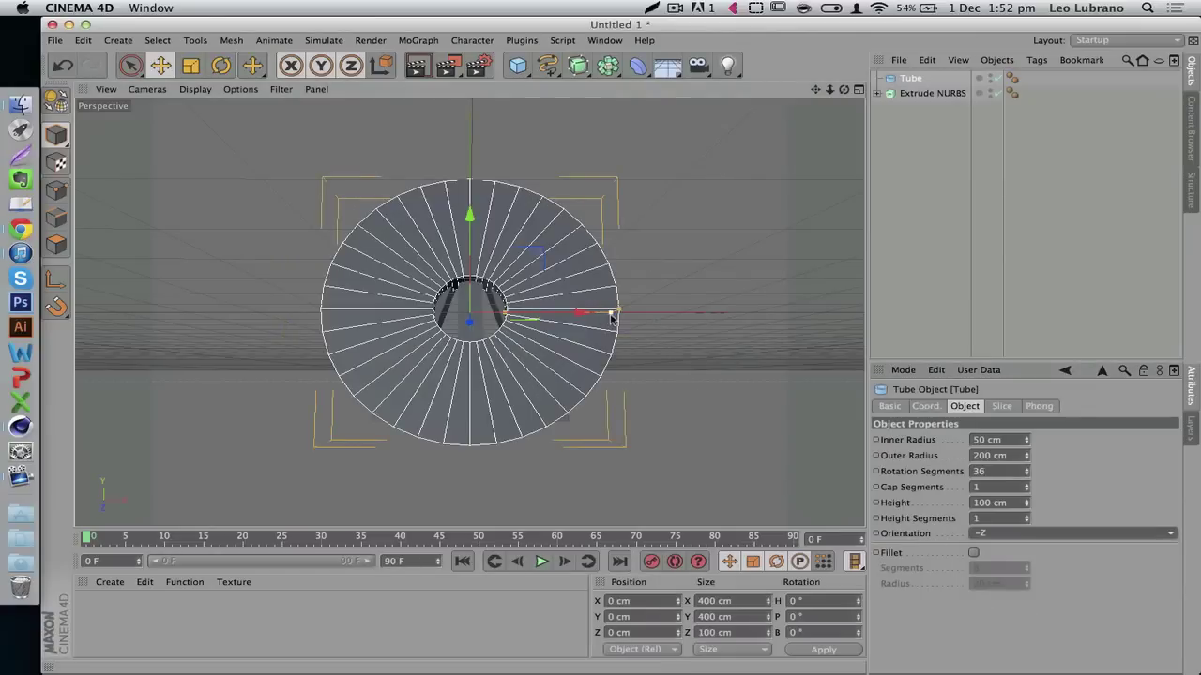
# Reshape the tube to inner radius 0 cm, outer radius about 144 cm and height about 119 cm, placed behind the logo at about Z 179 cm.
pyautogui.moveTo(617, 312); pyautogui.dragTo(460, 314)
pyautogui.moveTo(845, 90); pyautogui.dragTo(847, 95)
pyautogui.moveTo(560, 302); pyautogui.dragTo(650, 281)
pyautogui.moveTo(834, 95); pyautogui.dragTo(469, 311)
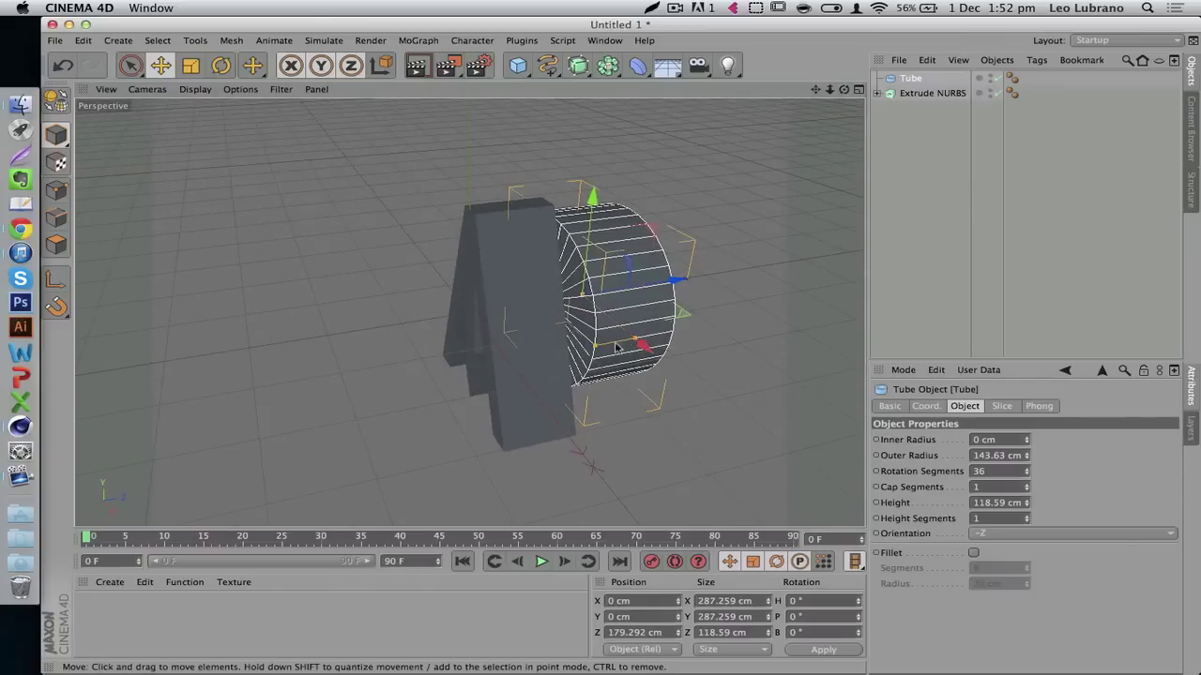
# Enlarge the tube to an outer radius of about 192 cm, bring it closer to the logo at about Z 138 cm, and reduce its height.
pyautogui.moveTo(598, 348); pyautogui.dragTo(618, 342)
pyautogui.moveTo(680, 287); pyautogui.dragTo(651, 273)
pyautogui.keyDown('alt'); pyautogui.moveTo(469, 312); pyautogui.dragTo(638, 339); pyautogui.keyUp('alt')
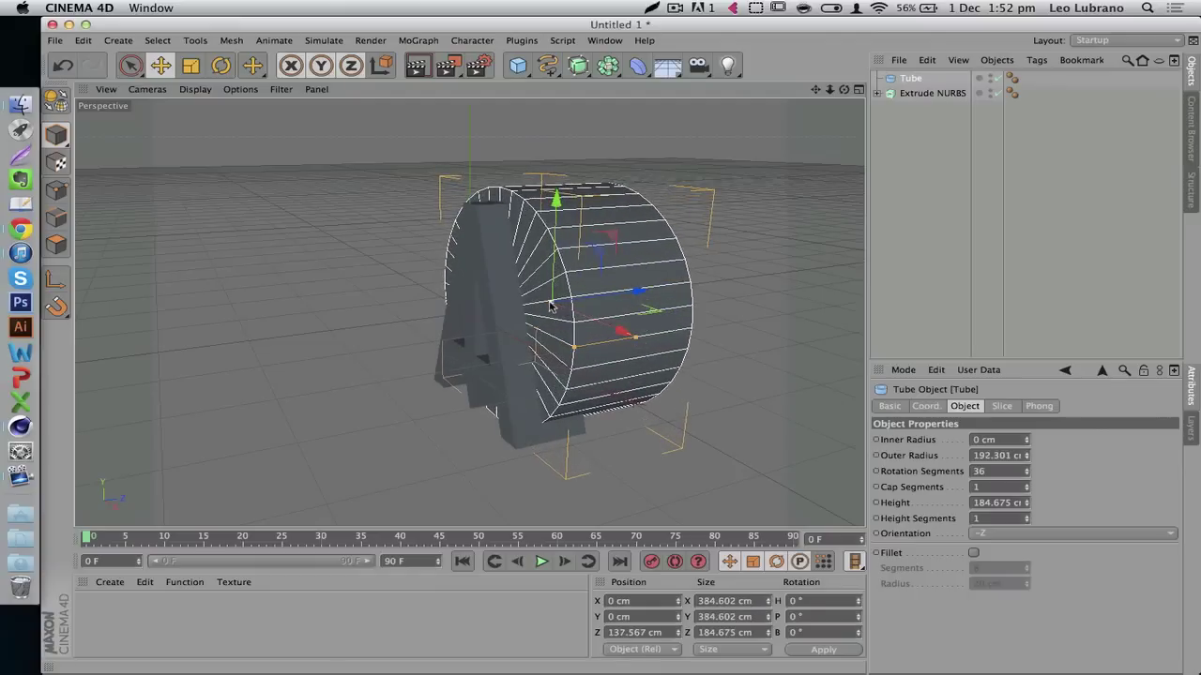
pyautogui.moveTo(576, 349); pyautogui.dragTo(616, 349)
# Reduce the logo's extrusion depth to 63 cm and check the result from the front.
pyautogui.click(520, 345)
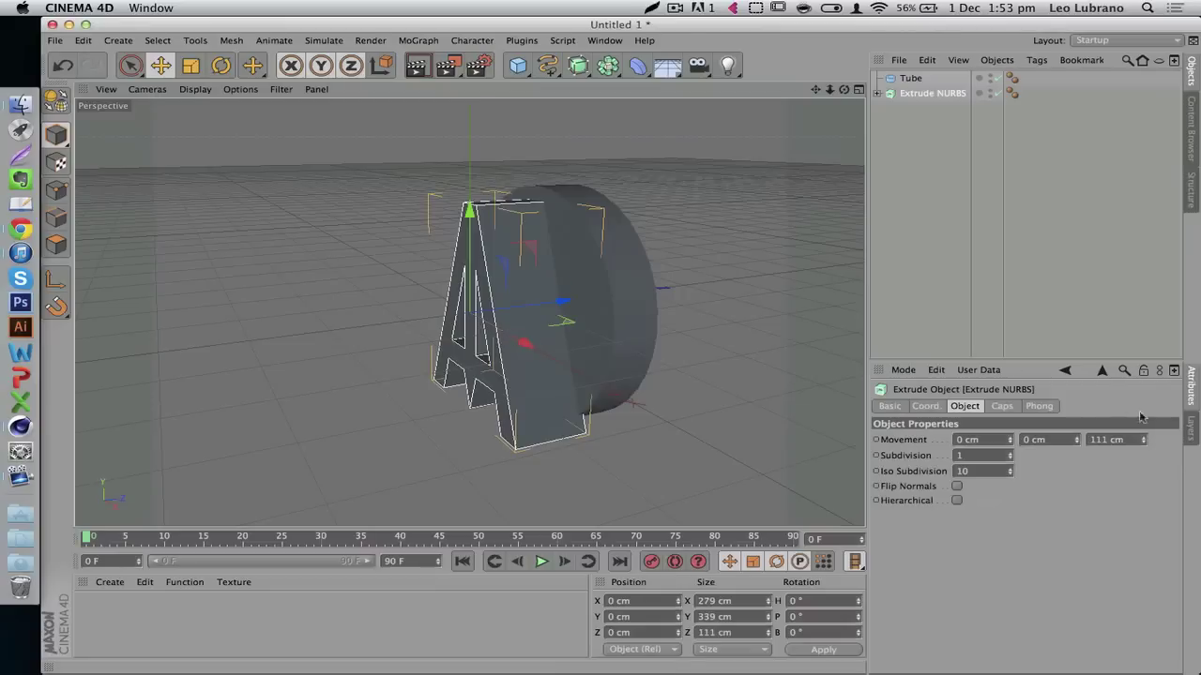
pyautogui.moveTo(1141, 440); pyautogui.dragTo(1142, 480)
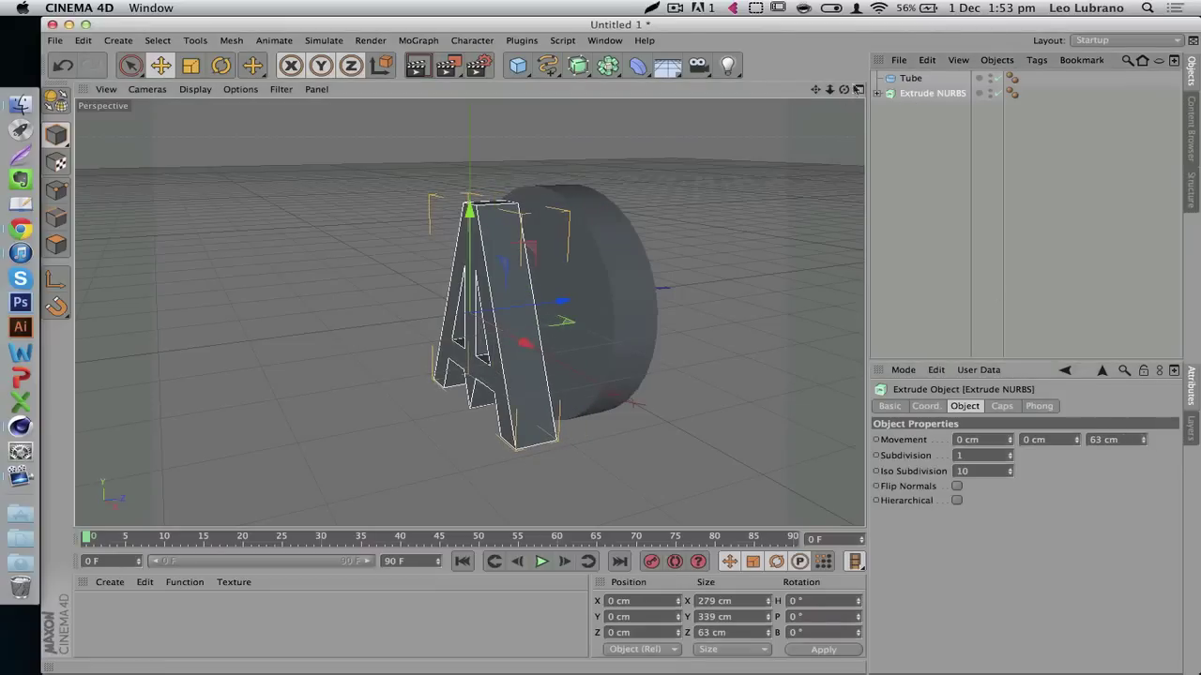
pyautogui.moveTo(847, 91); pyautogui.dragTo(613, 389)
pyautogui.click(488, 448)
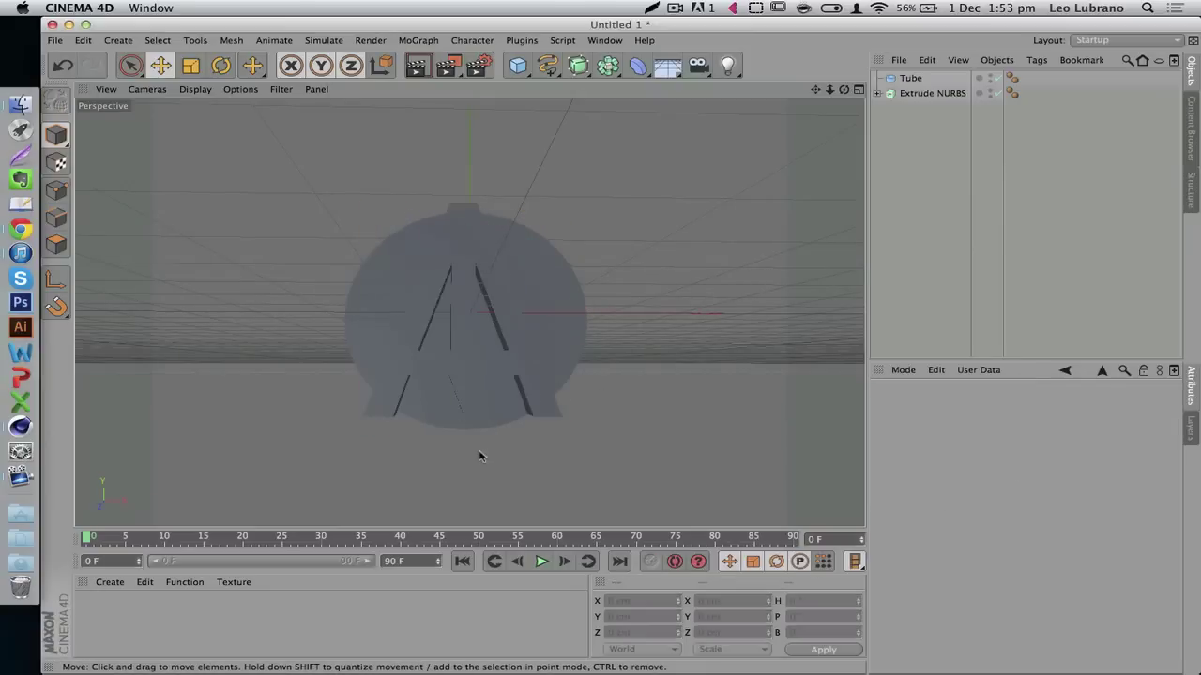
pyautogui.scroll(3, 479, 454)
pyautogui.scroll(-4, 478, 454)
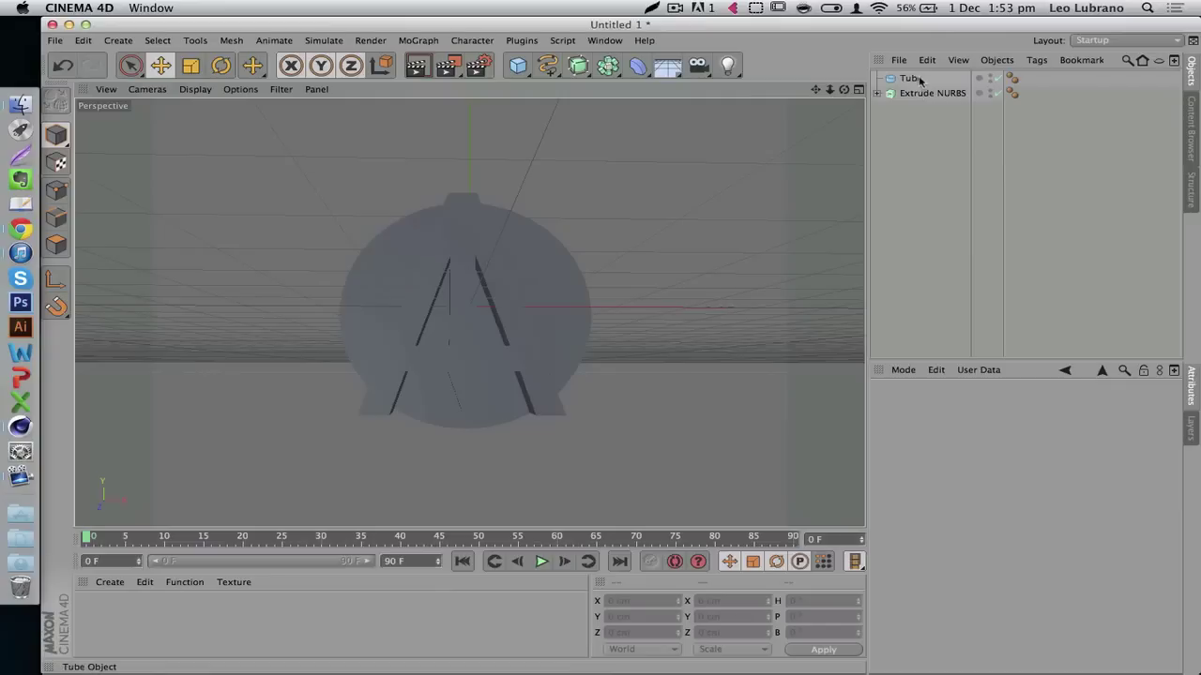
# Create a new material, open it for editing and change its preview to Object (Soft Shadow).
pyautogui.doubleClick(123, 633)
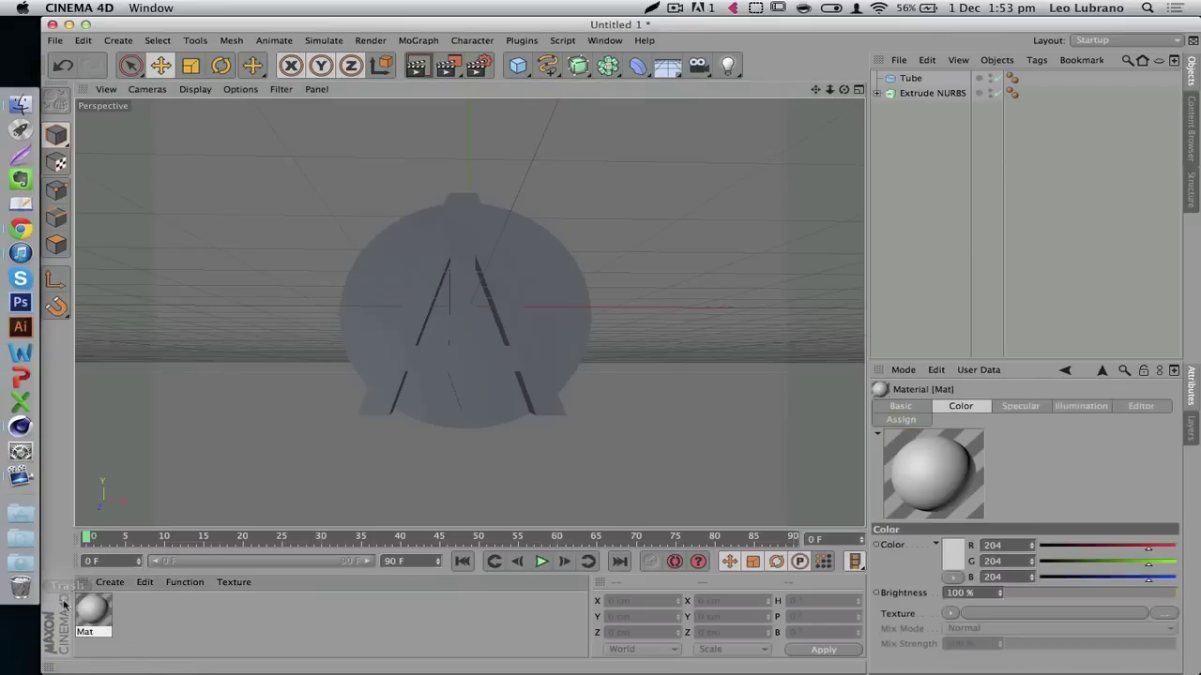
pyautogui.doubleClick(100, 608)
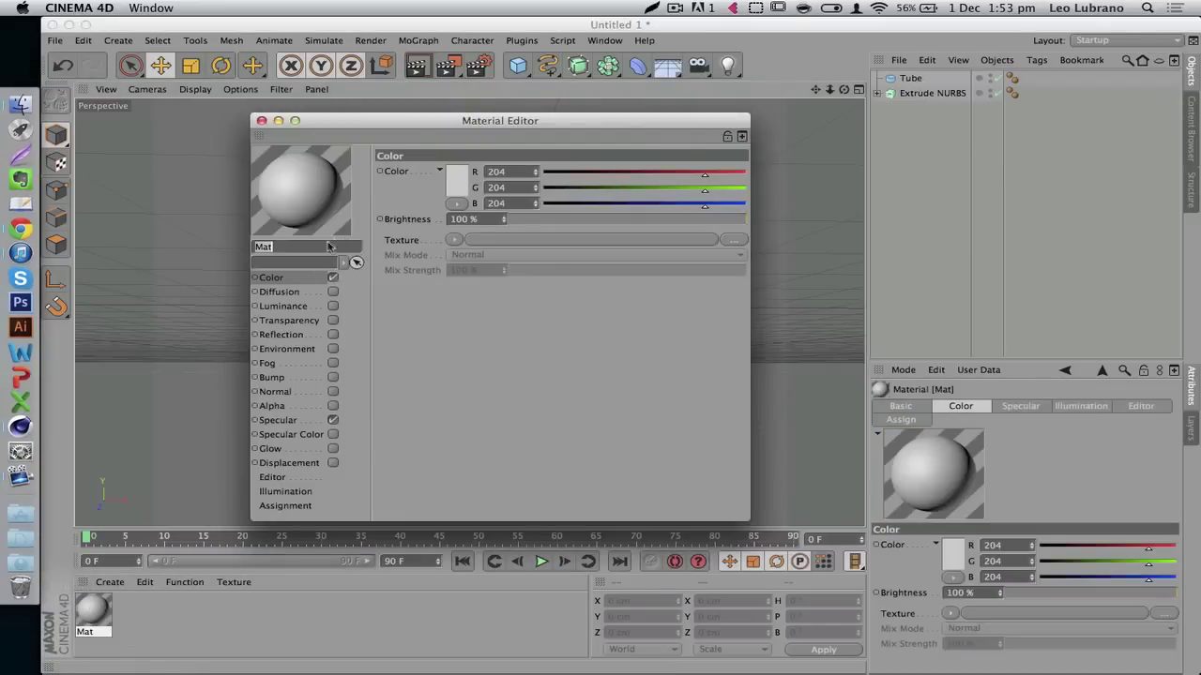
pyautogui.click(286, 279)
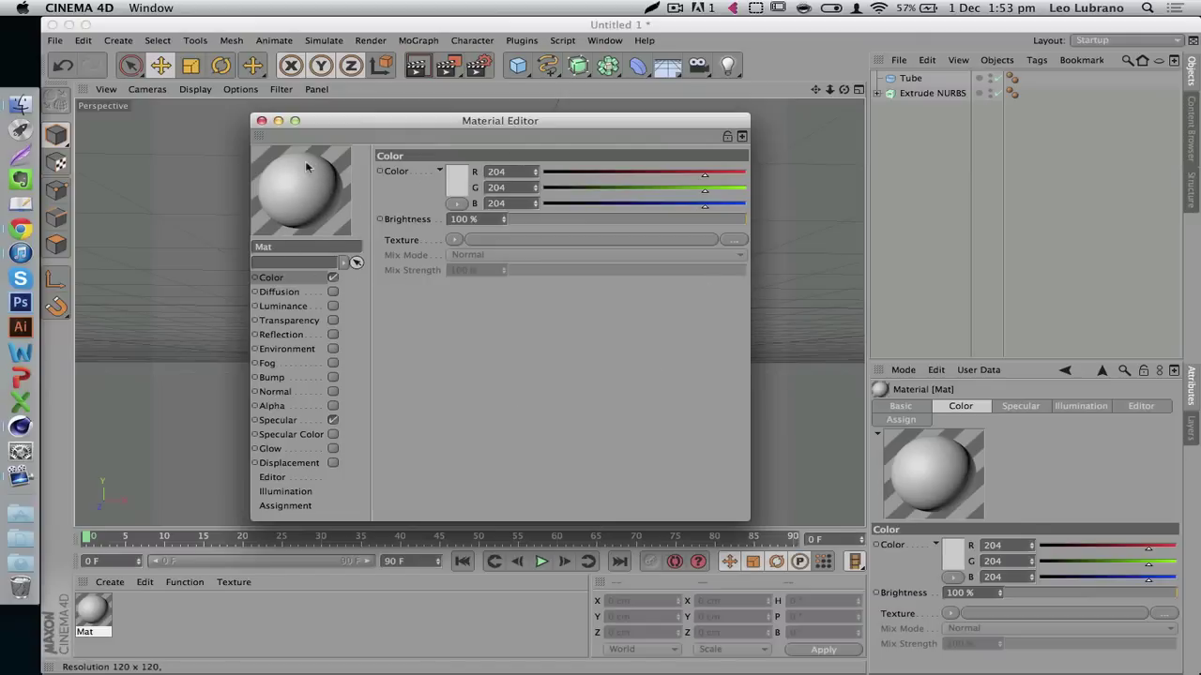
pyautogui.rightClick(283, 191)
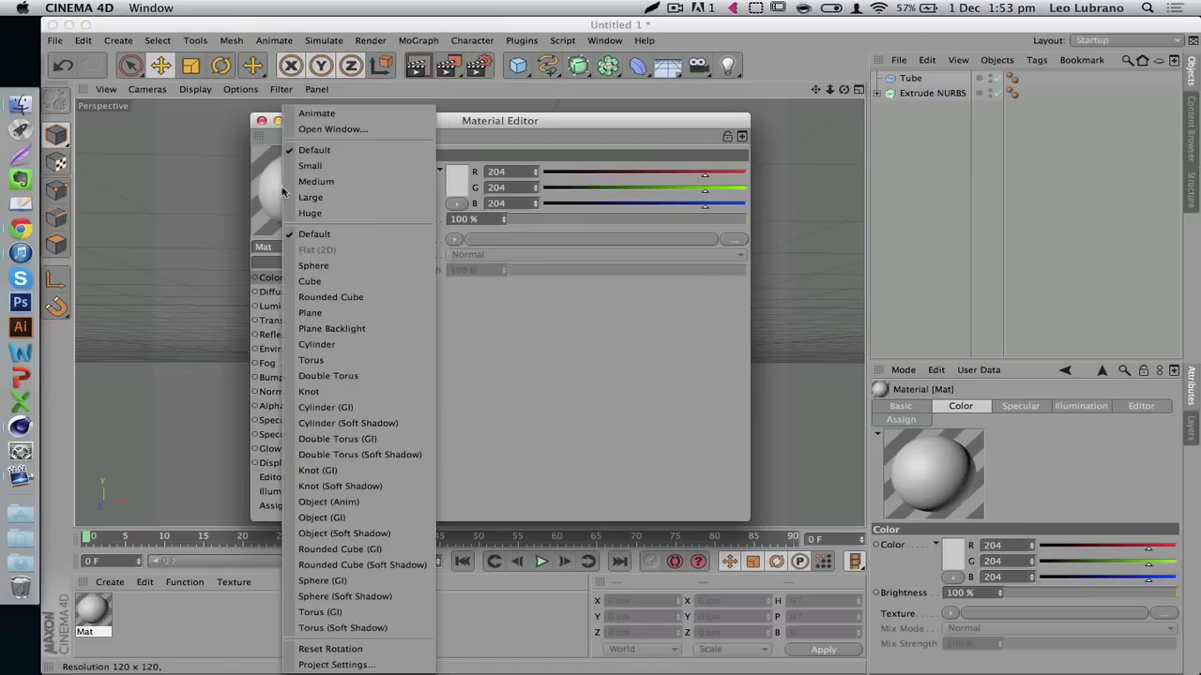
pyautogui.click(348, 533)
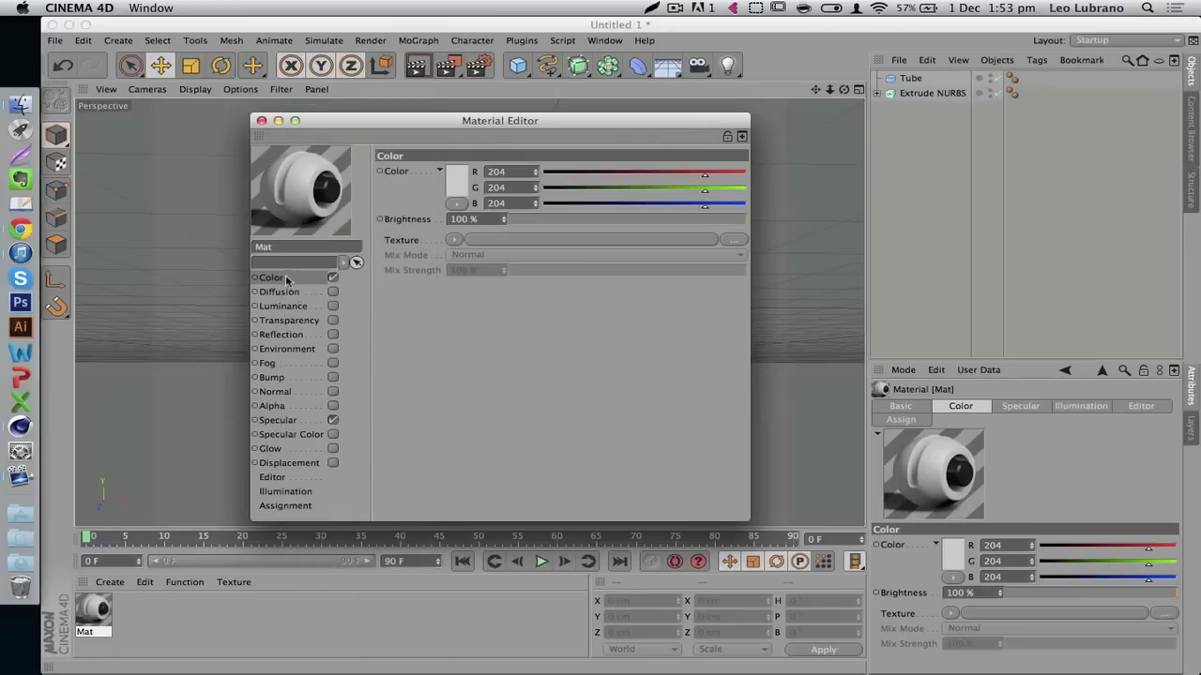
# Set the material's colour to green with RGB 0, 190, 0.
pyautogui.click(459, 193)
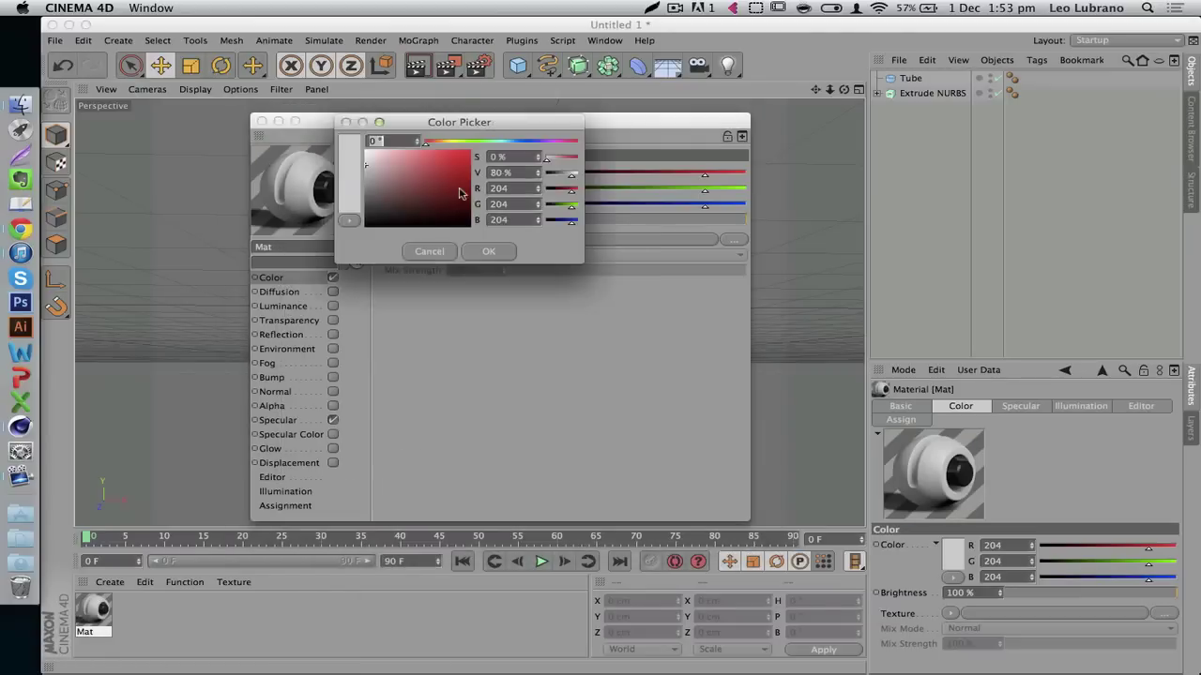
pyautogui.click(476, 143)
pyautogui.moveTo(452, 177); pyautogui.dragTo(471, 171)
pyautogui.click(487, 251)
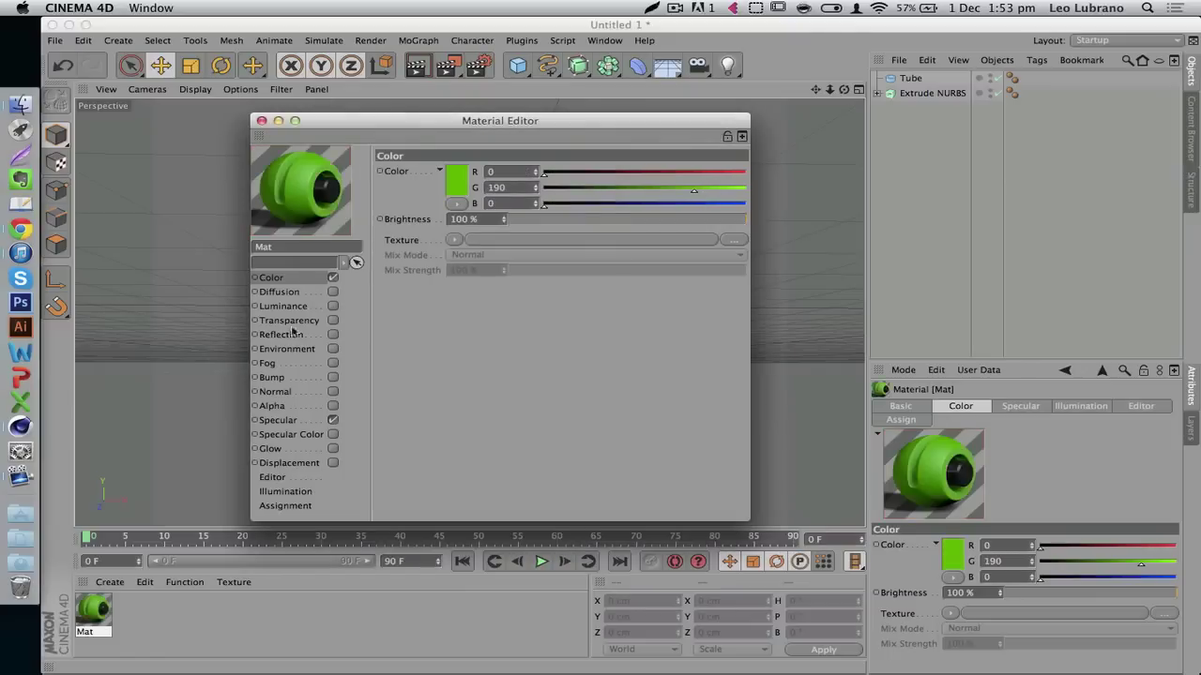
# Turn off the material's Specular channel and enable Reflection with a Fresnel texture.
pyautogui.click(333, 420)
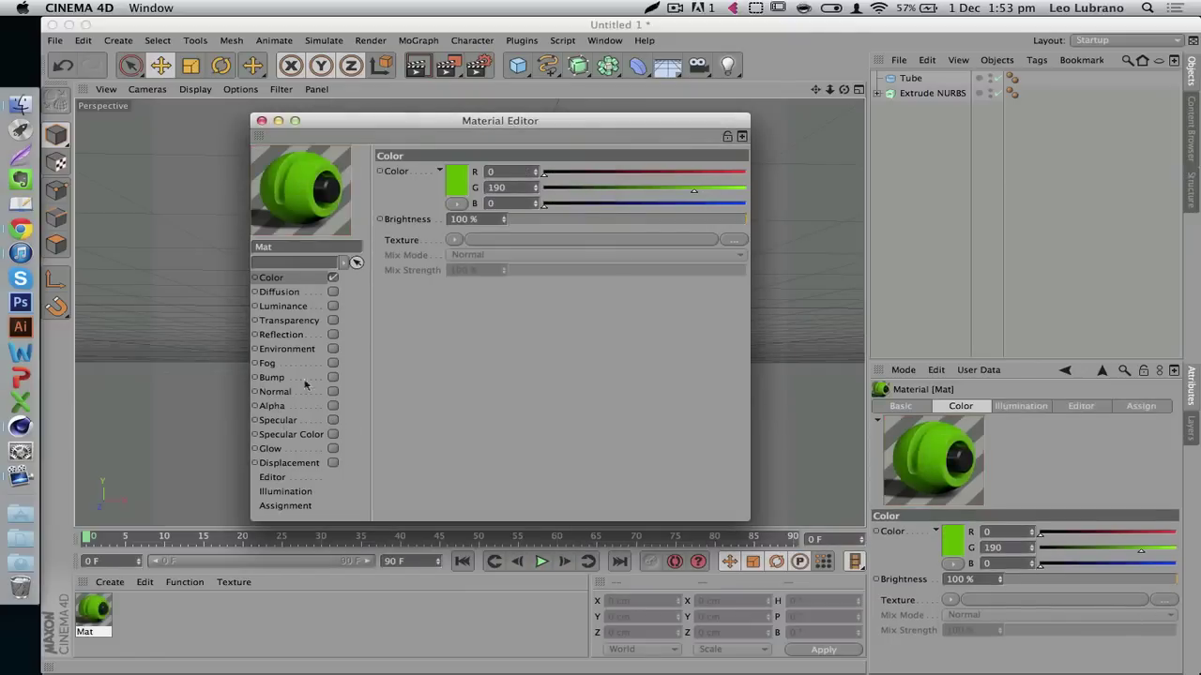
pyautogui.click(333, 335)
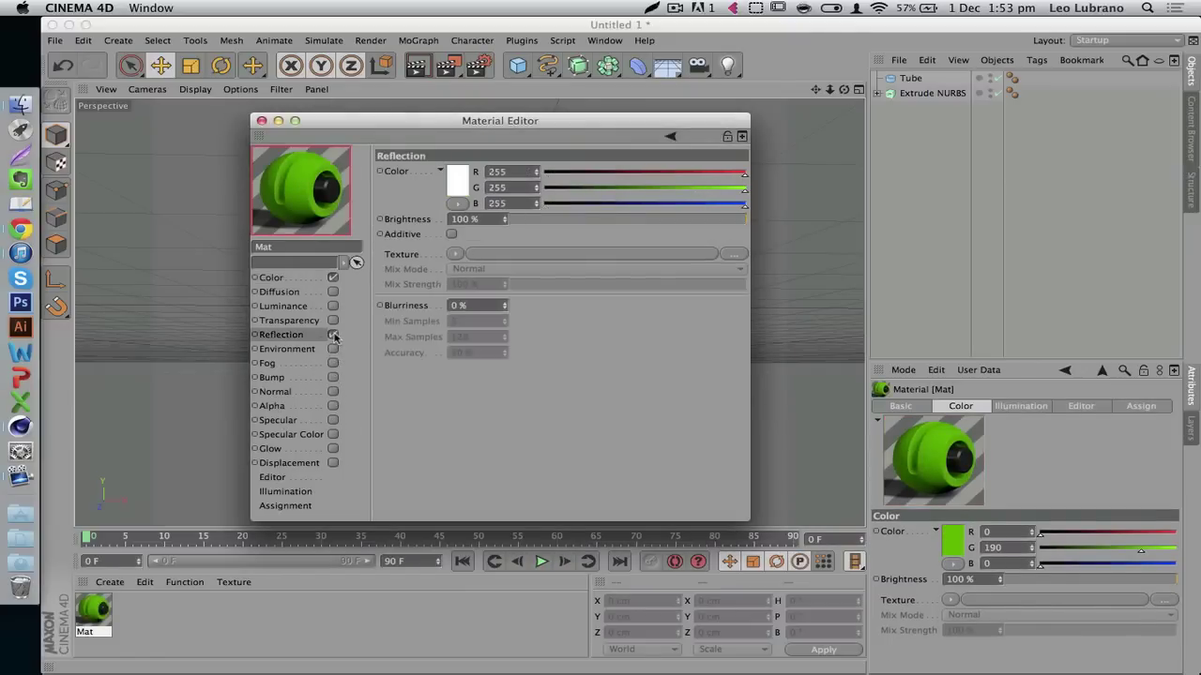
pyautogui.click(455, 255)
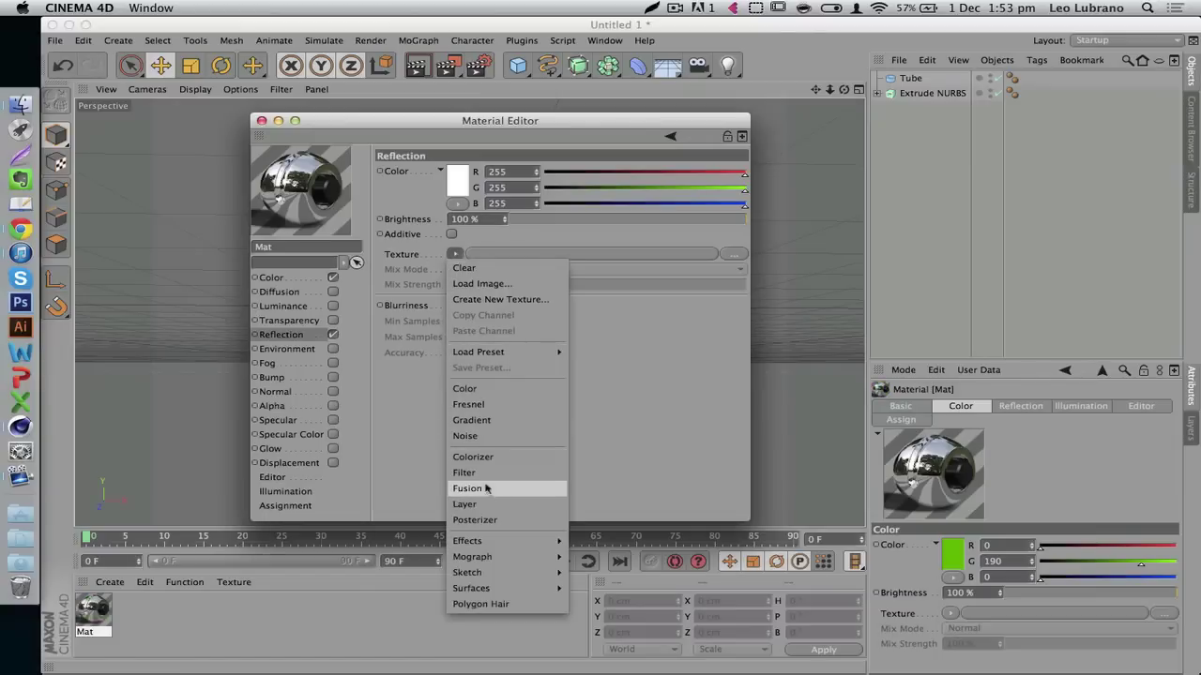
pyautogui.click(496, 404)
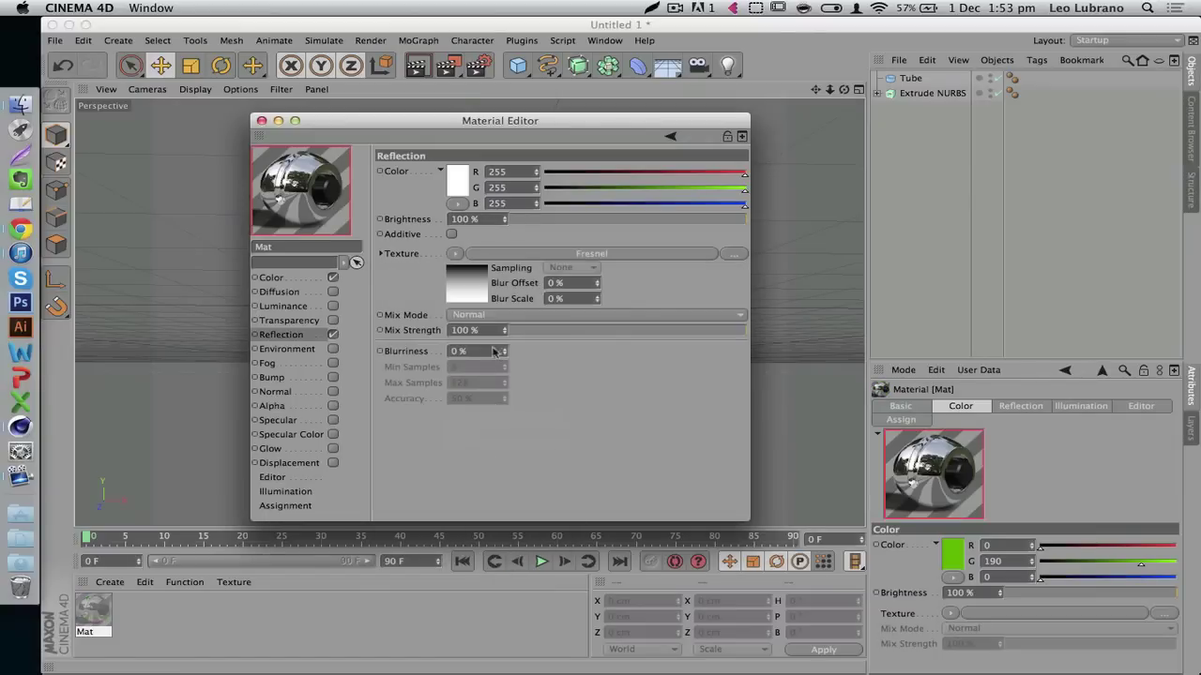
# Set the reflection's brightness to 10% and mix strength to 9%, and apply the green material to the tube.
pyautogui.click(532, 219)
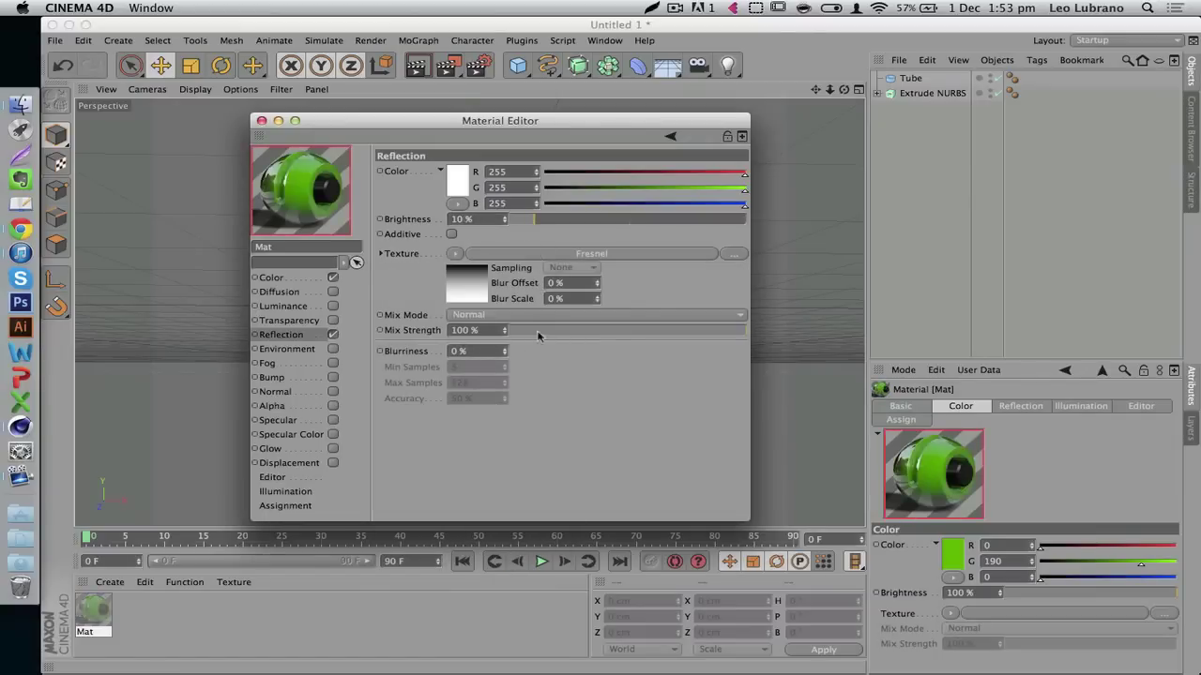
pyautogui.click(531, 331)
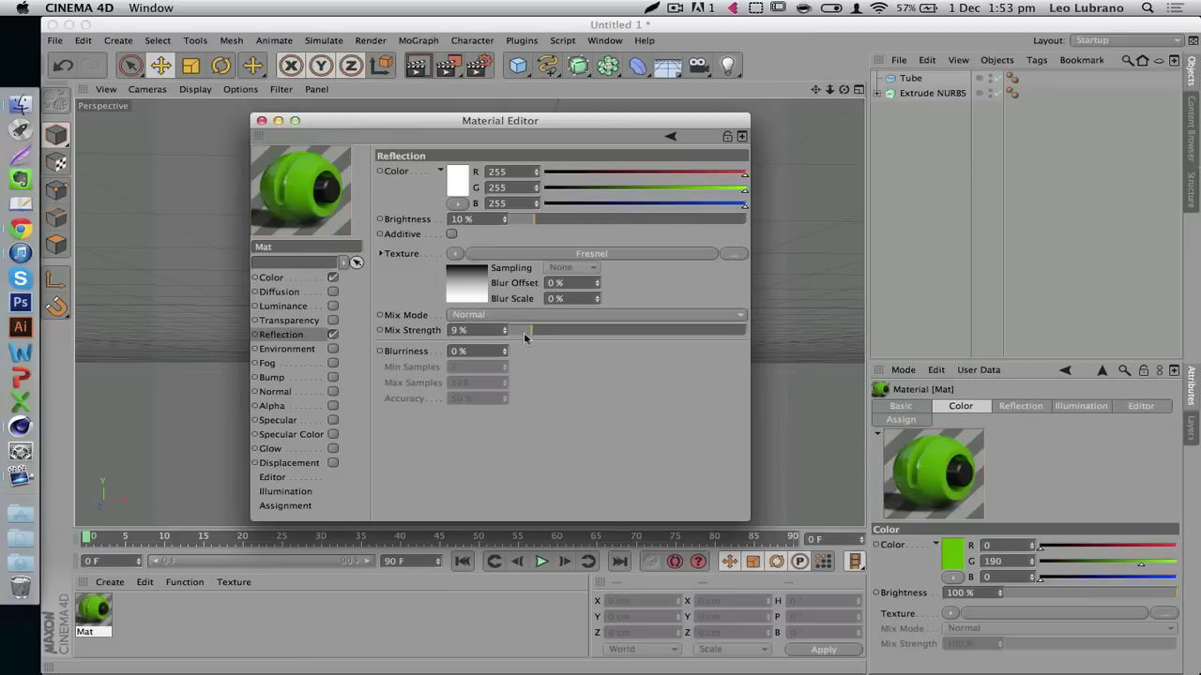
pyautogui.click(262, 120)
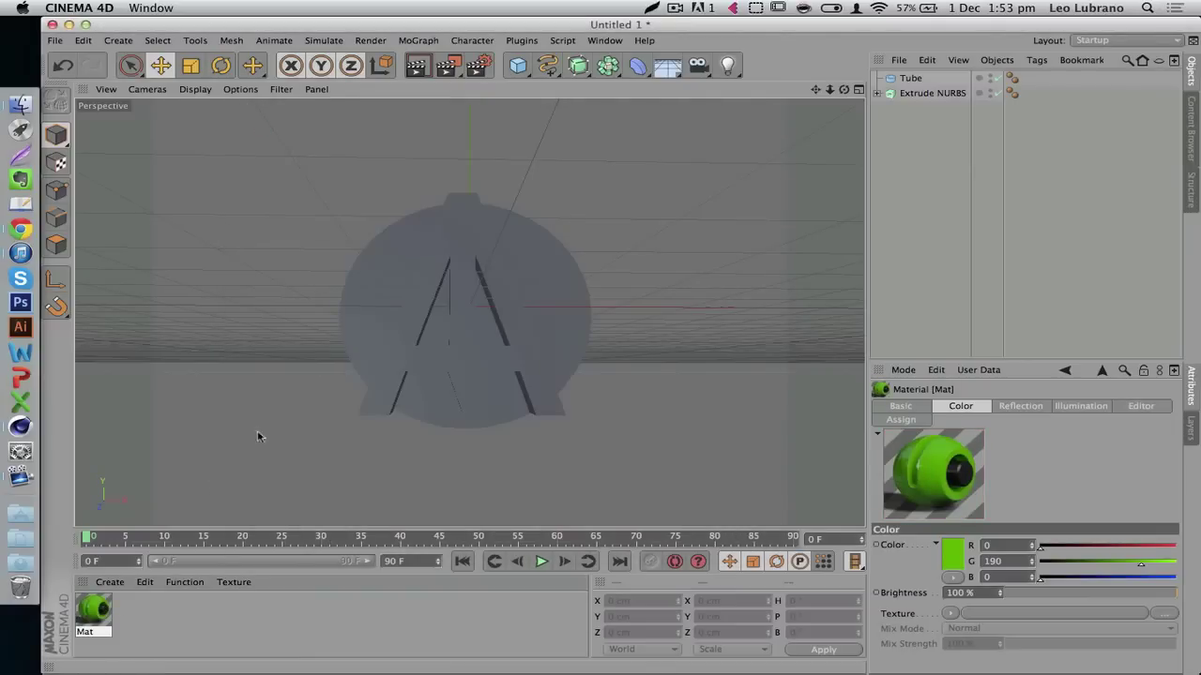
pyautogui.moveTo(260, 436); pyautogui.dragTo(366, 294)
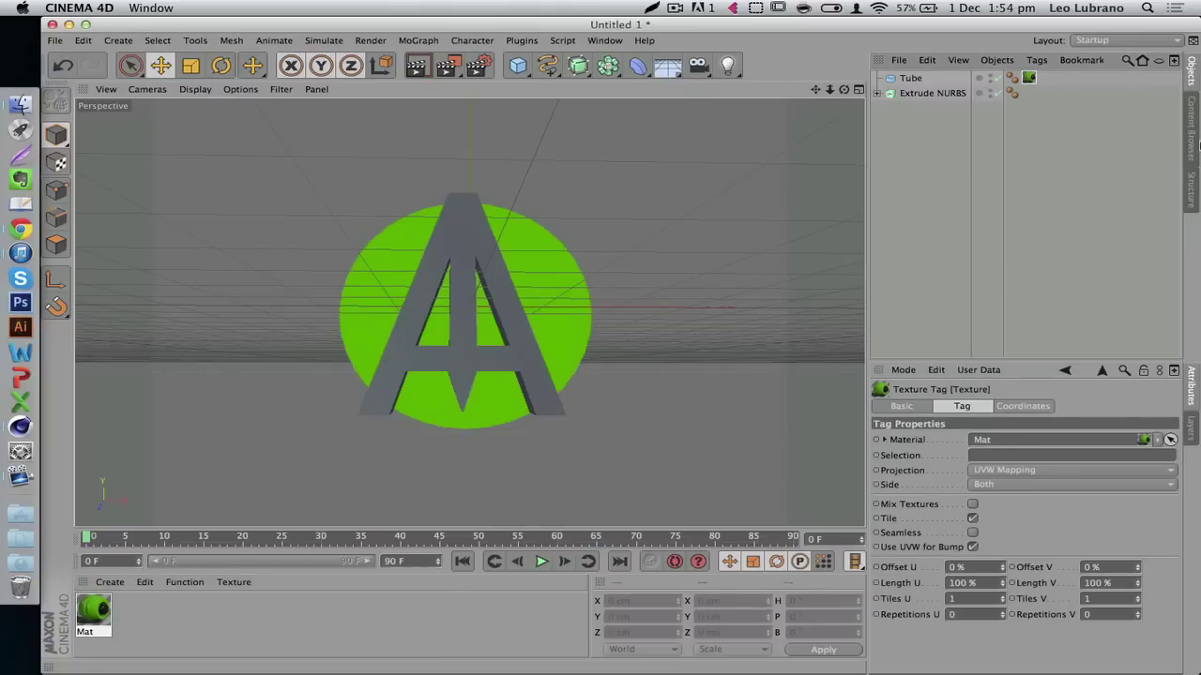
# Add the OverHead Softbox light from the Greyscale preset library to the scene.
pyautogui.click(1185, 150)
pyautogui.click(1069, 98)
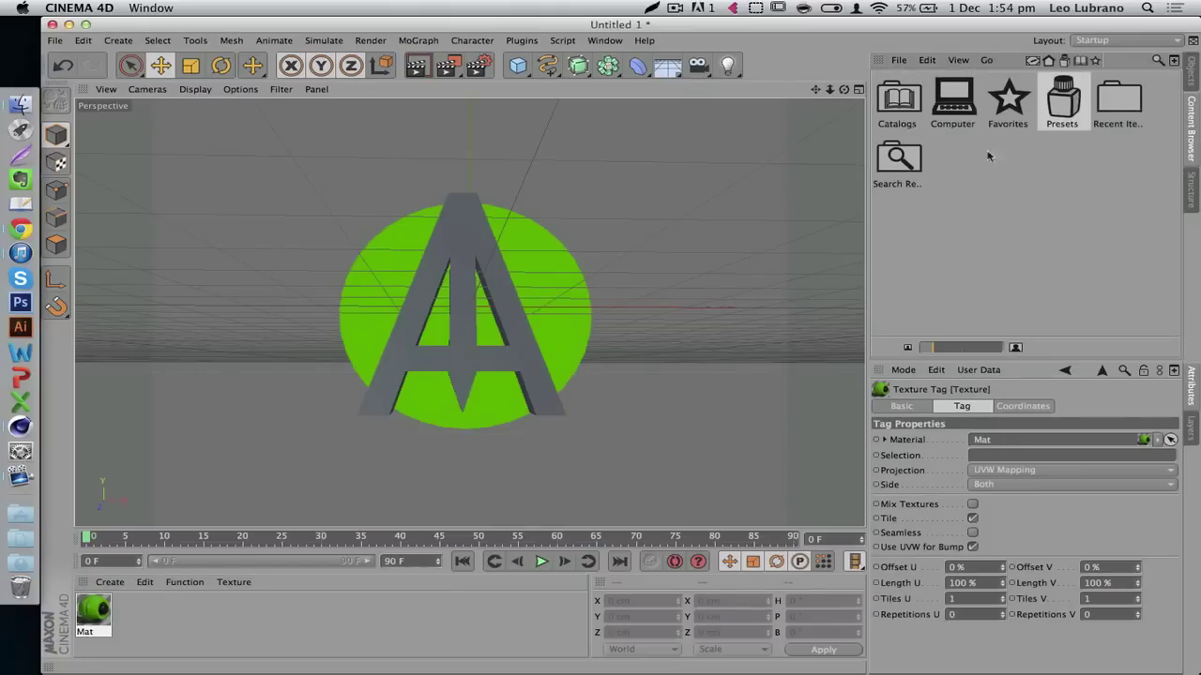
pyautogui.doubleClick(1060, 109)
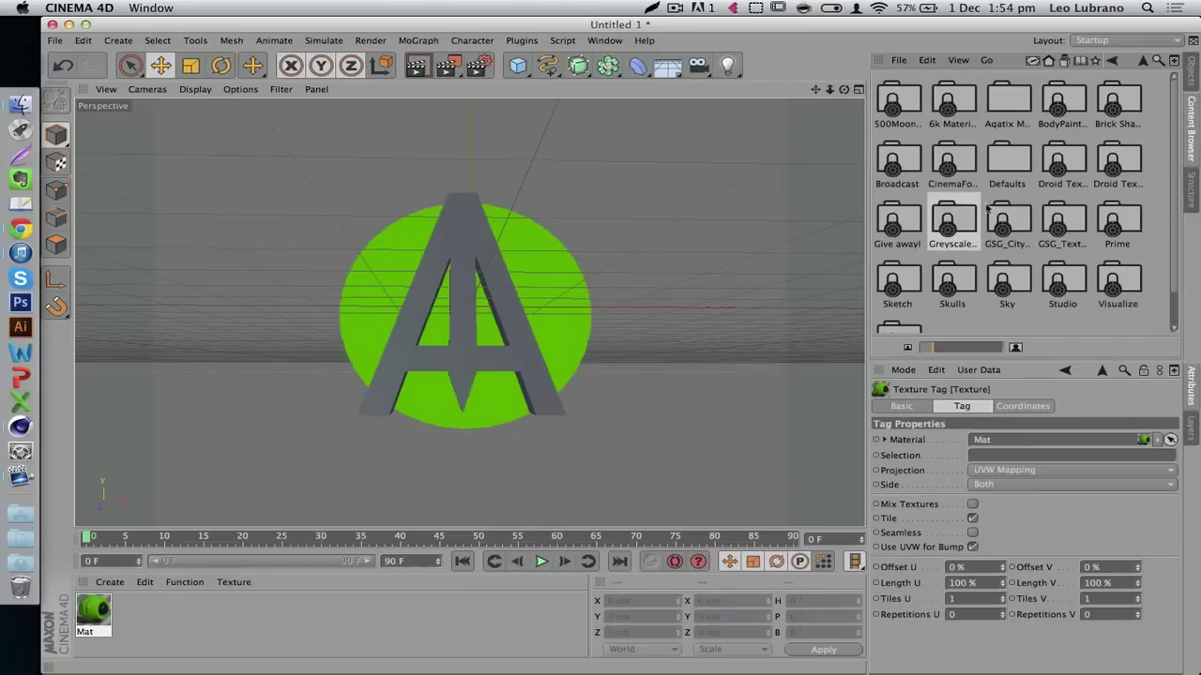
pyautogui.doubleClick(947, 227)
pyautogui.doubleClick(1008, 160)
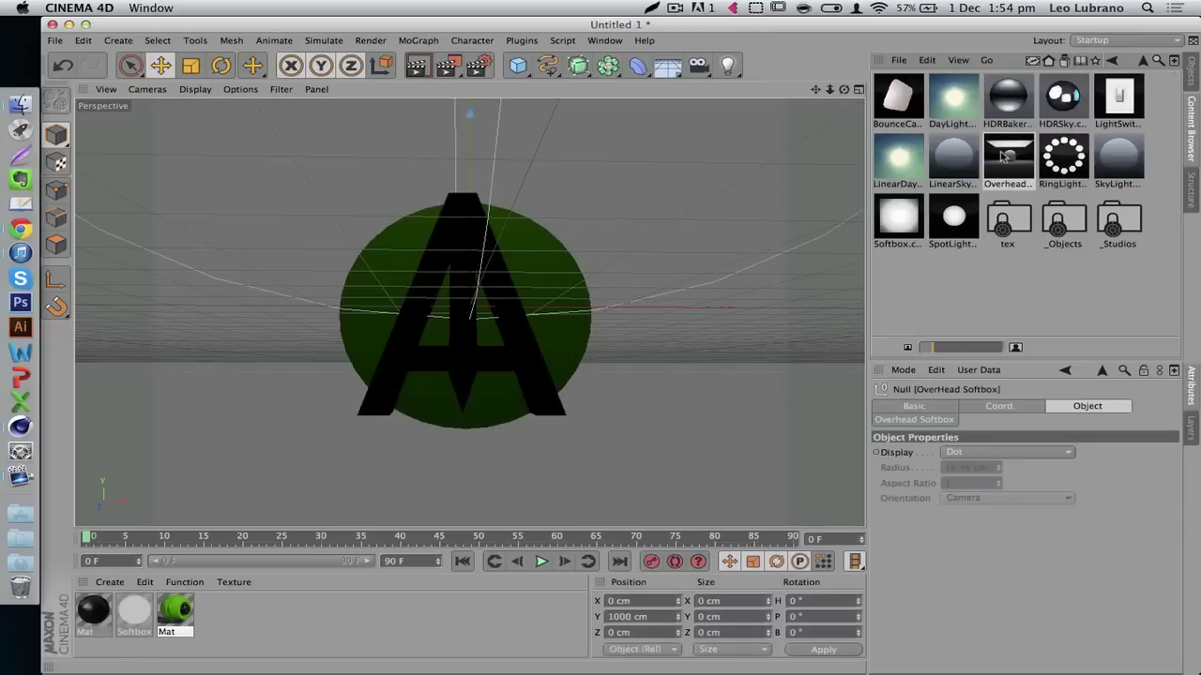
pyautogui.click(1190, 75)
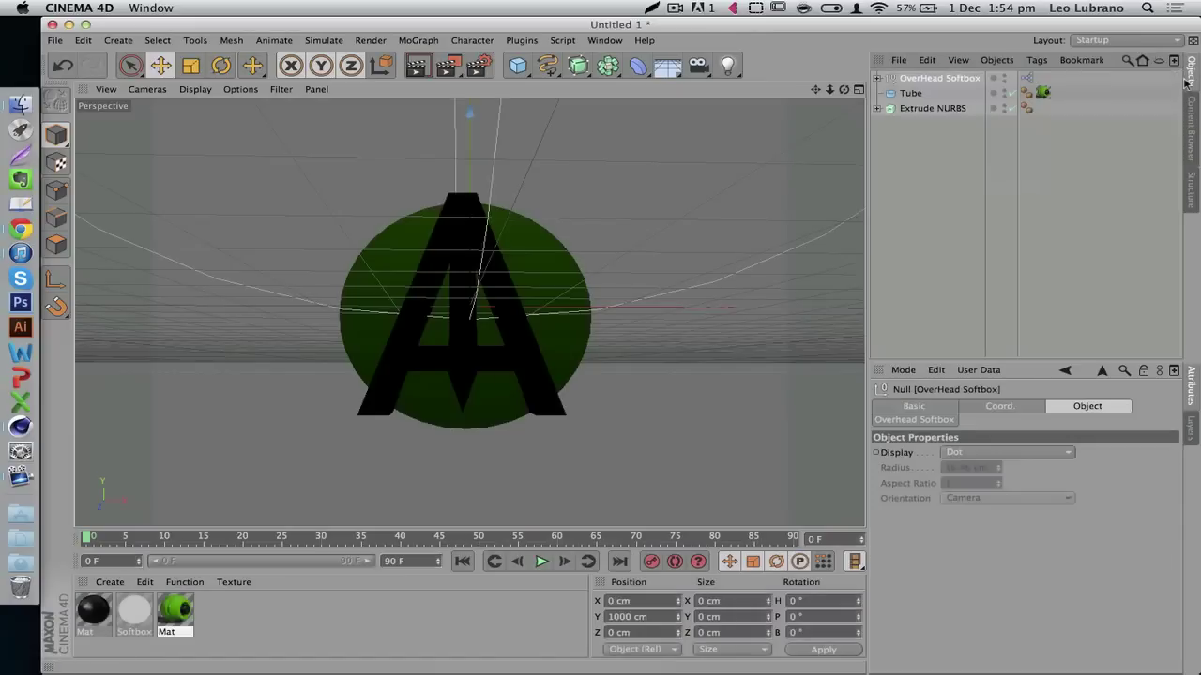
# Create a new material and load Scratched Metal.jpg as its colour texture.
pyautogui.click(912, 109)
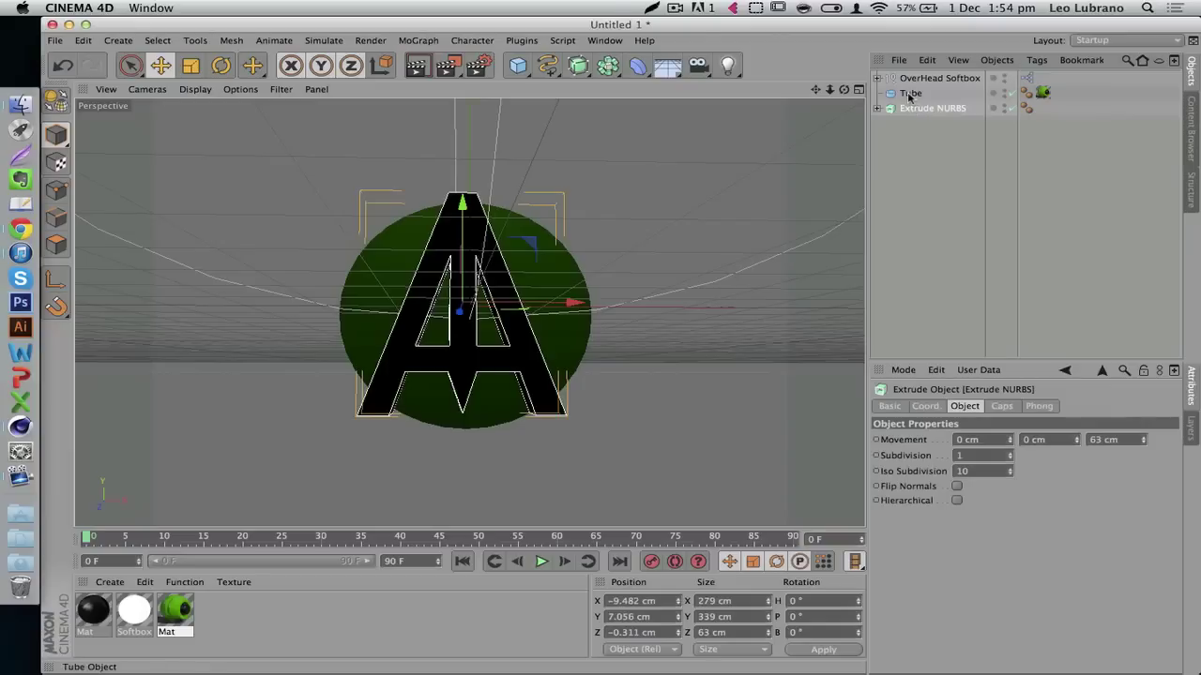
pyautogui.doubleClick(230, 618)
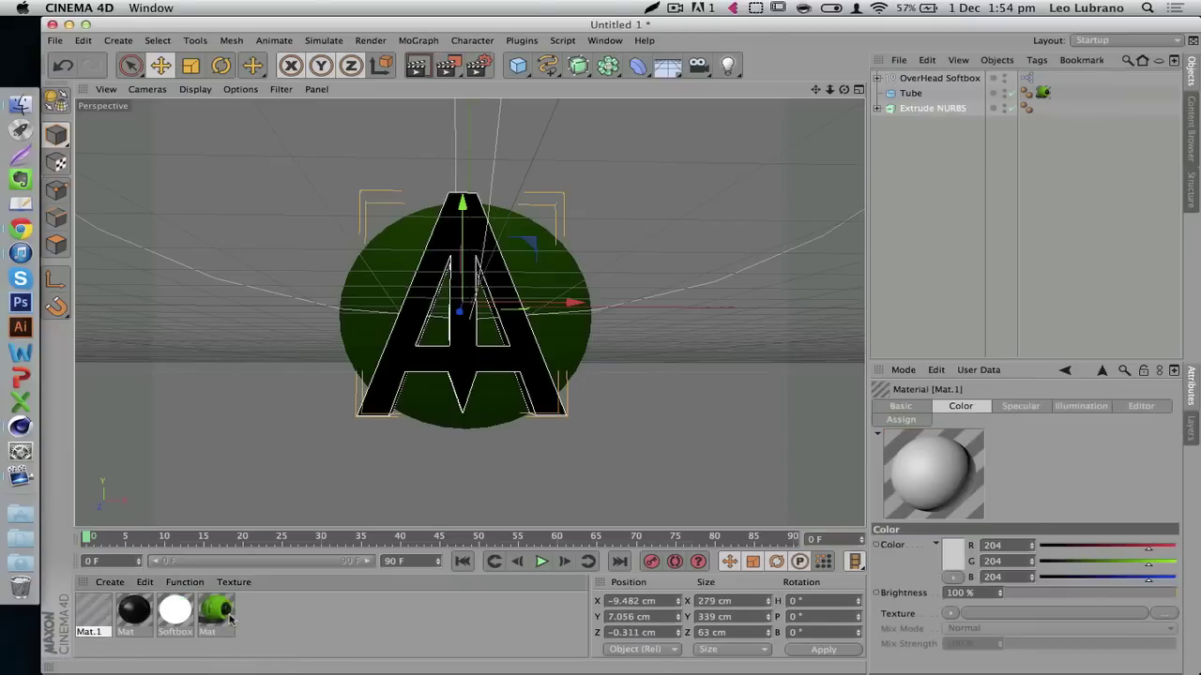
pyautogui.doubleClick(78, 611)
pyautogui.click(292, 261)
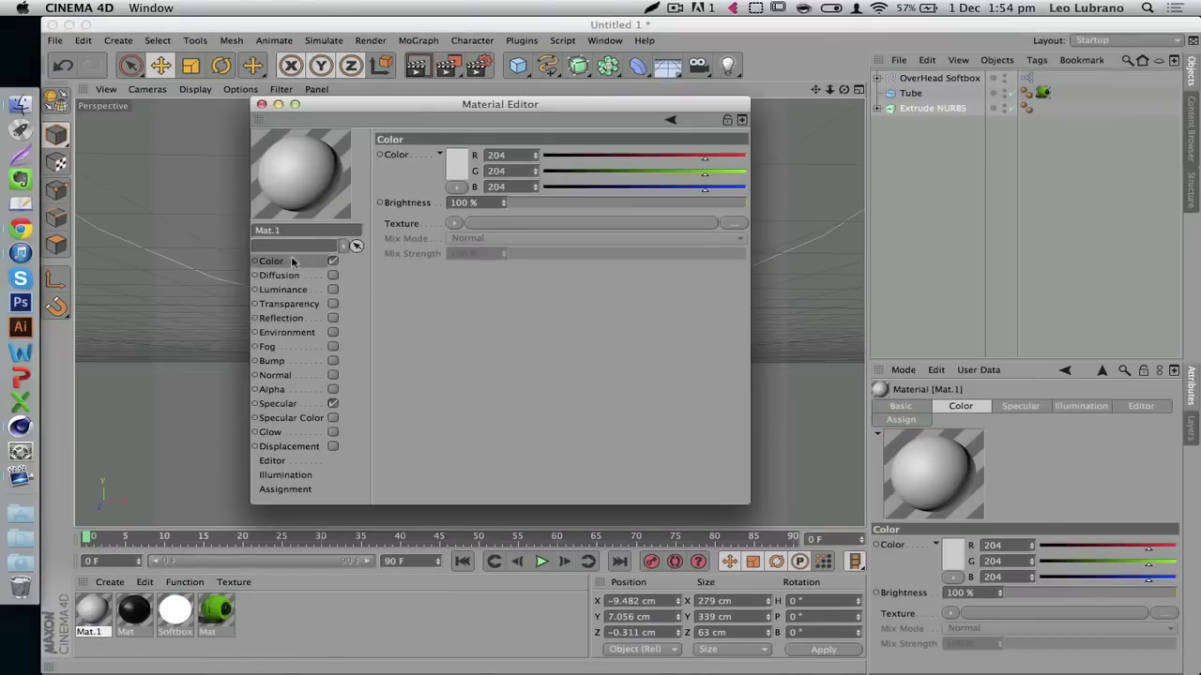
pyautogui.click(454, 224)
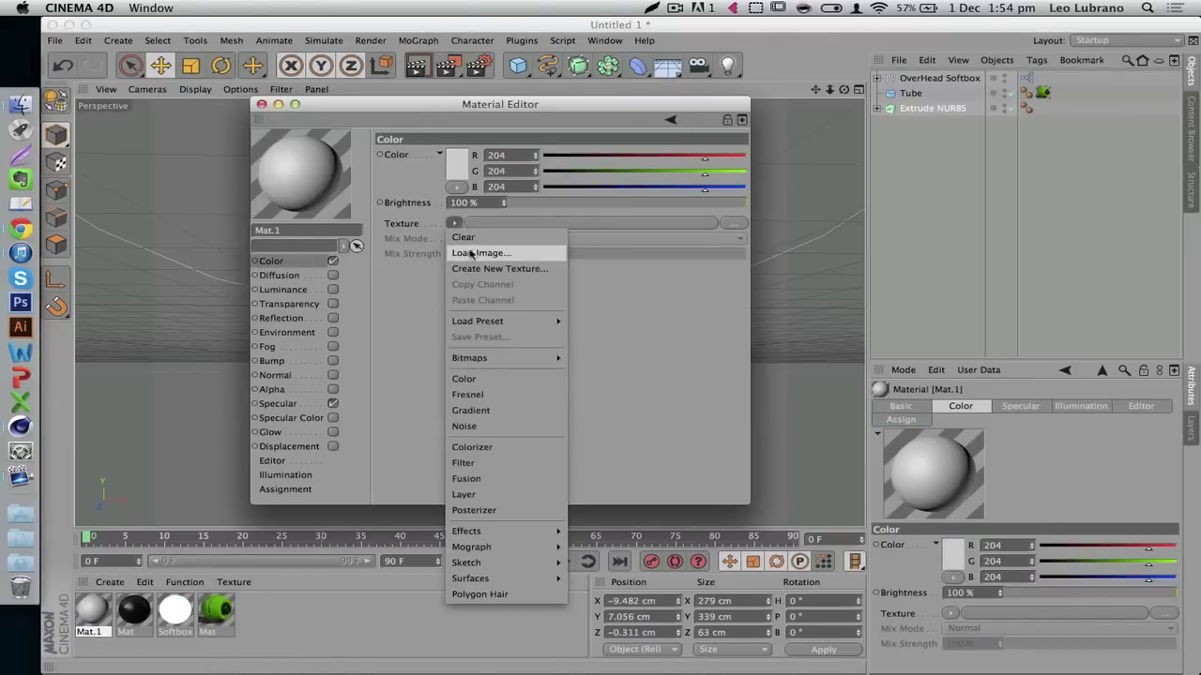
pyautogui.click(471, 253)
pyautogui.click(501, 179)
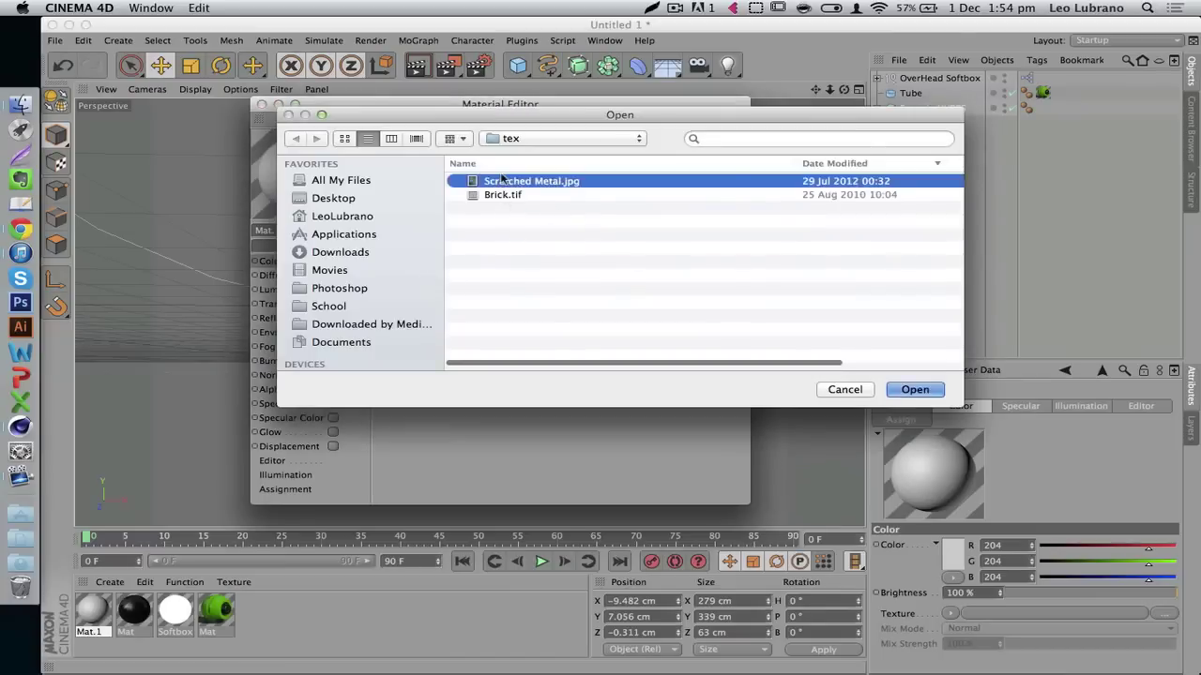
pyautogui.doubleClick(502, 179)
pyautogui.click(662, 246)
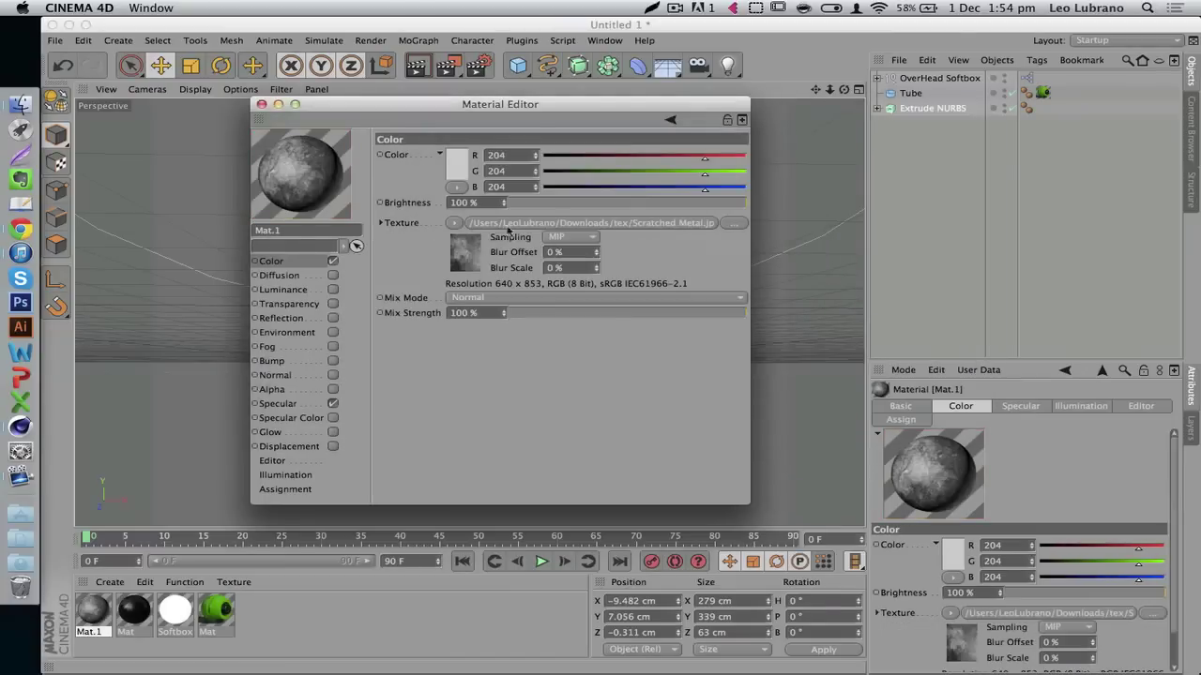
# Copy the scratched metal texture from the Color channel and paste it into an enabled Bump channel.
pyautogui.click(454, 225)
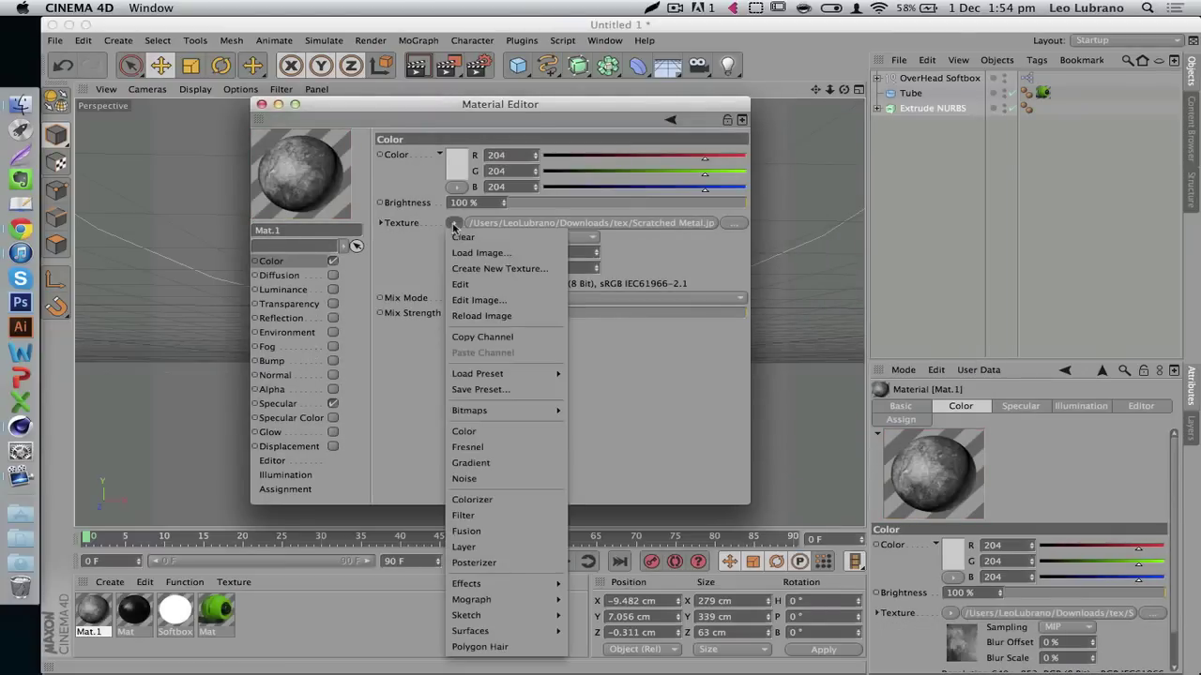
pyautogui.click(478, 341)
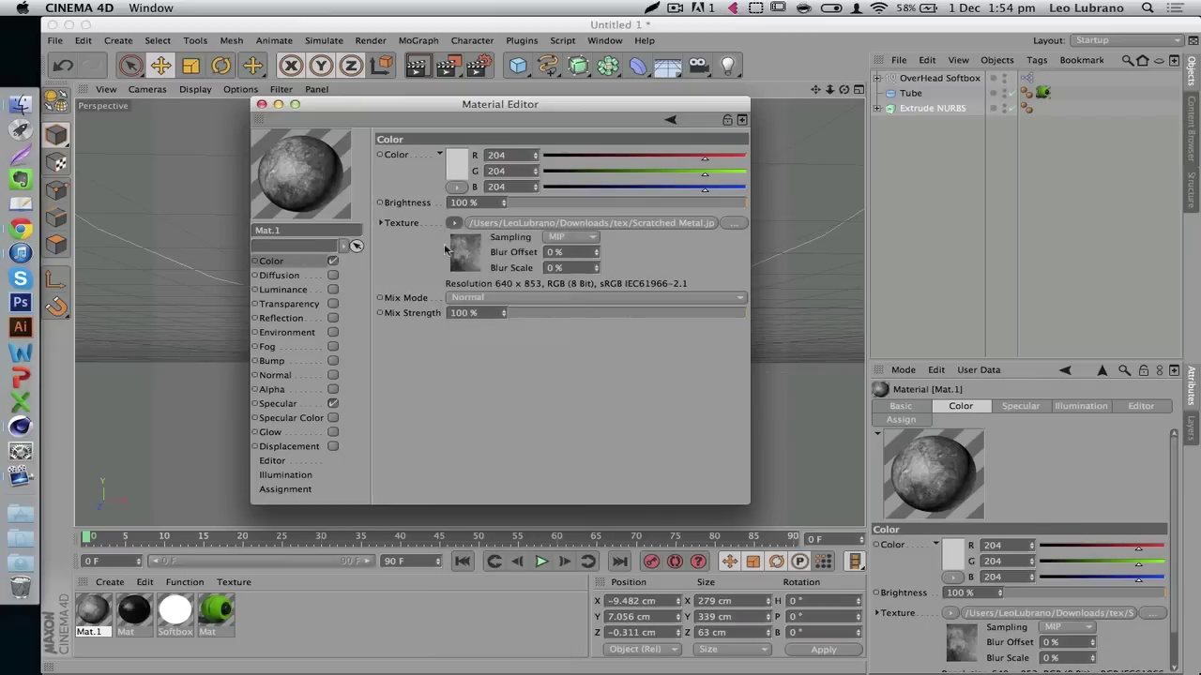
pyautogui.click(272, 362)
pyautogui.click(333, 362)
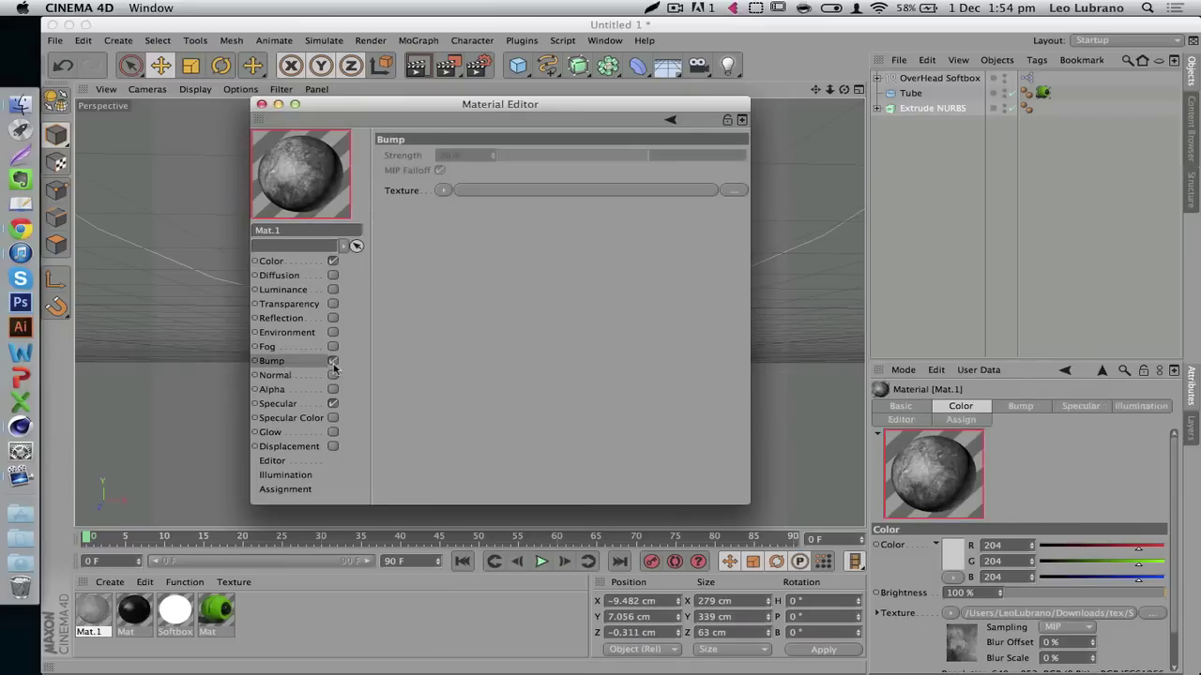
pyautogui.click(443, 192)
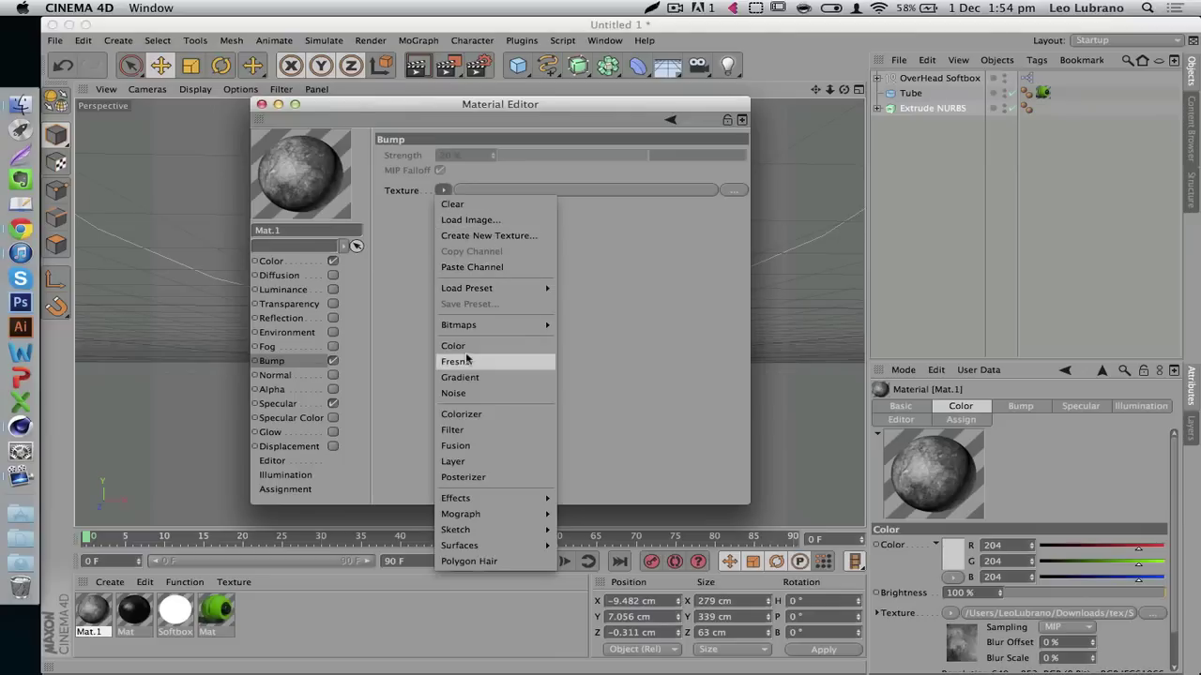
pyautogui.click(468, 270)
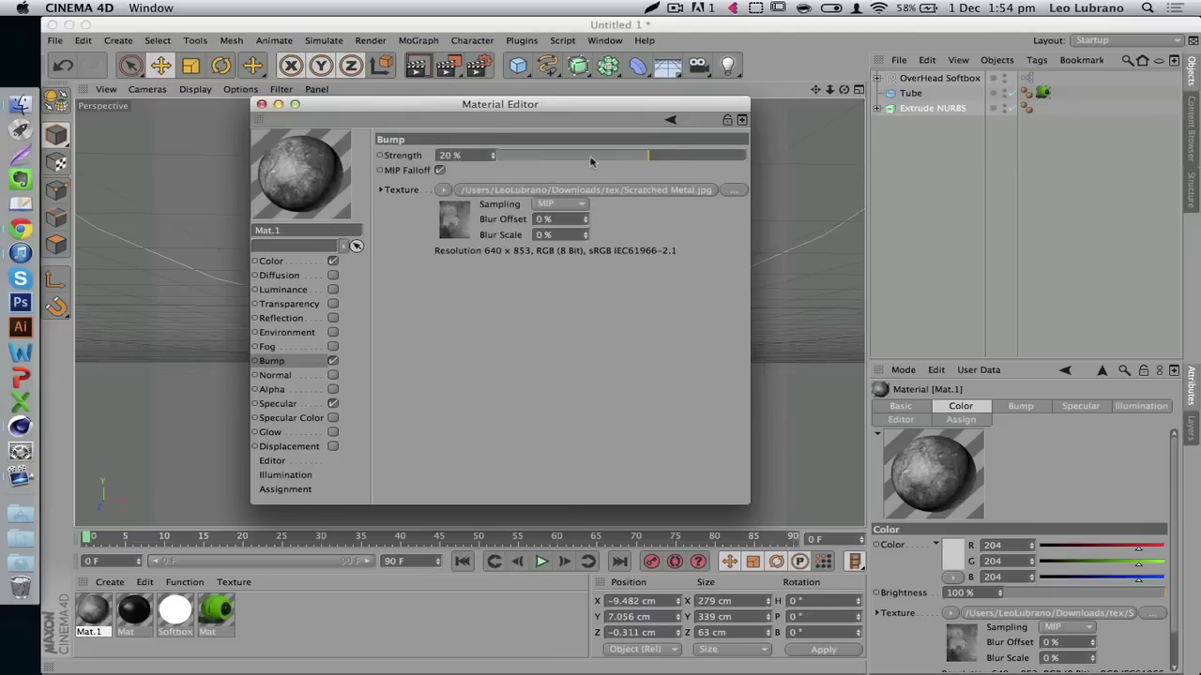
# Set the bump strength of the scratched metal material to 100% and close its editor.
pyautogui.moveTo(675, 156); pyautogui.dragTo(789, 167)
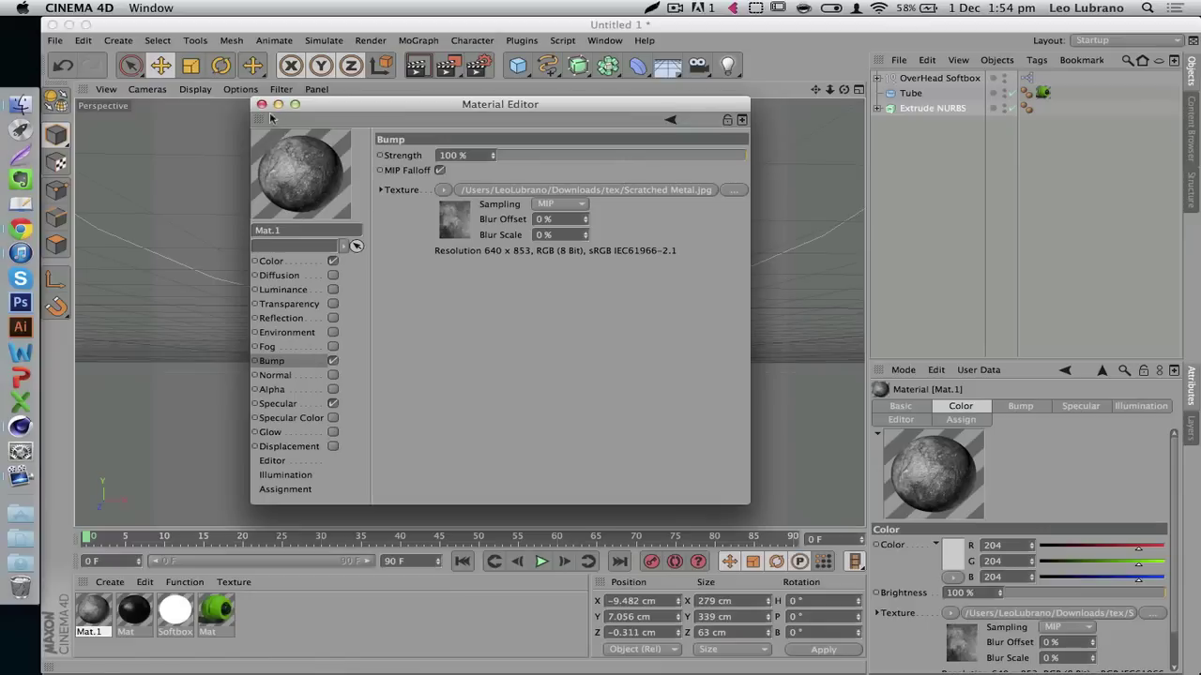
pyautogui.click(625, 155)
pyautogui.moveTo(625, 156); pyautogui.dragTo(747, 155)
pyautogui.click(261, 104)
# Apply the scratched metal material to the extruded letter and set its texture projection to Cubic.
pyautogui.moveTo(421, 393); pyautogui.dragTo(445, 370)
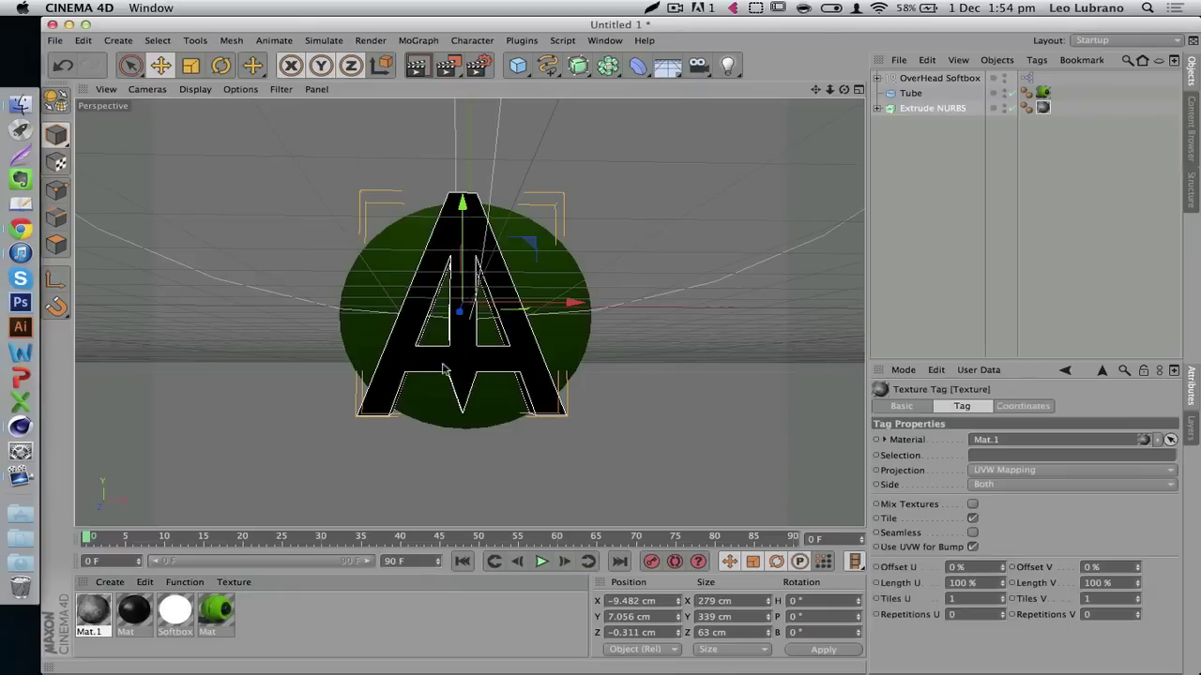
pyautogui.click(1005, 470)
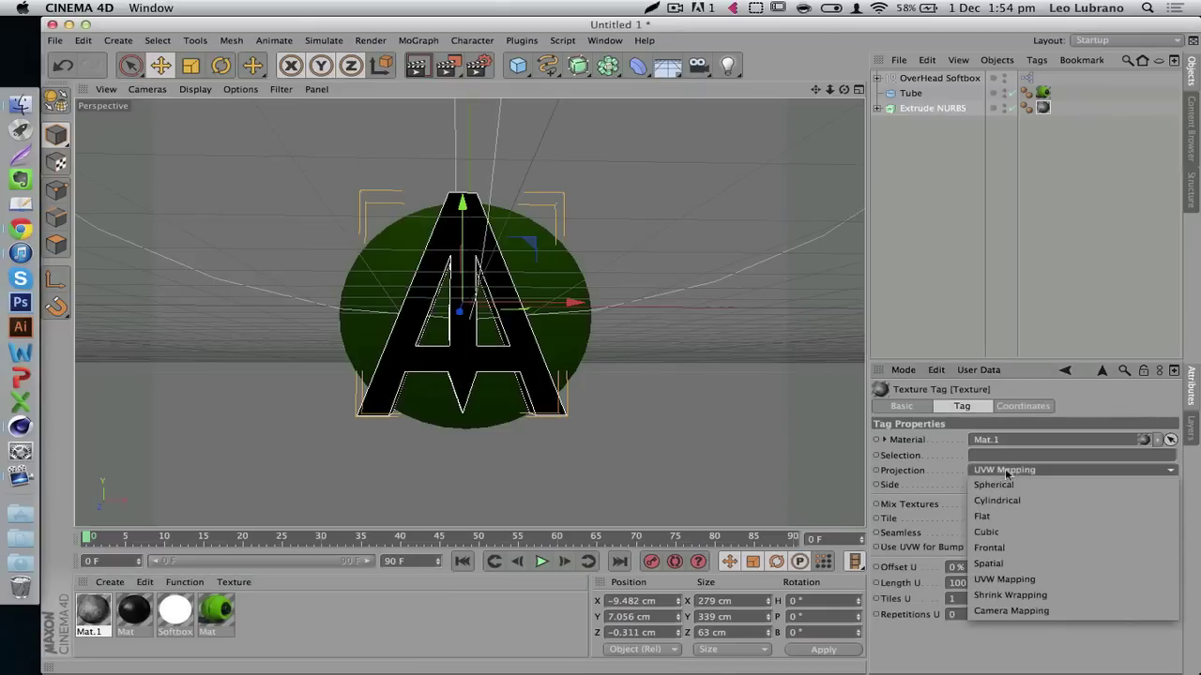
pyautogui.click(1004, 531)
pyautogui.click(972, 532)
pyautogui.click(969, 288)
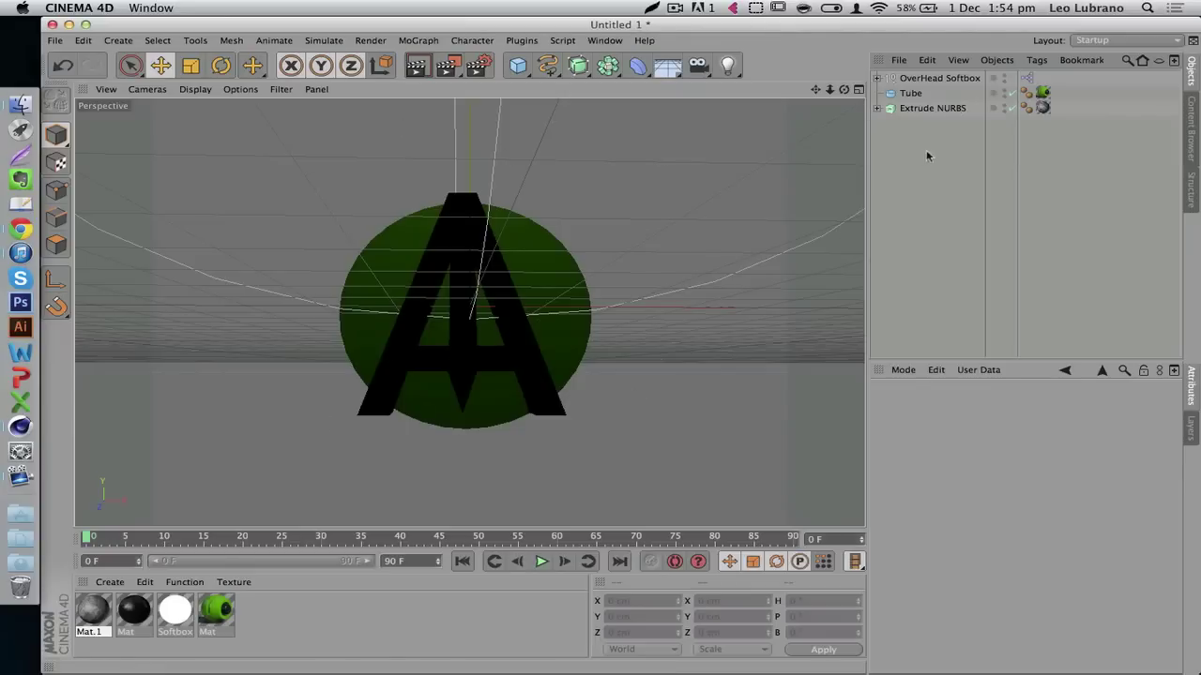
# Rotate the tube and extruded letter together to about H 344°, P -31°, B 359°, and move both slightly upward.
pyautogui.moveTo(907, 133); pyautogui.dragTo(908, 94)
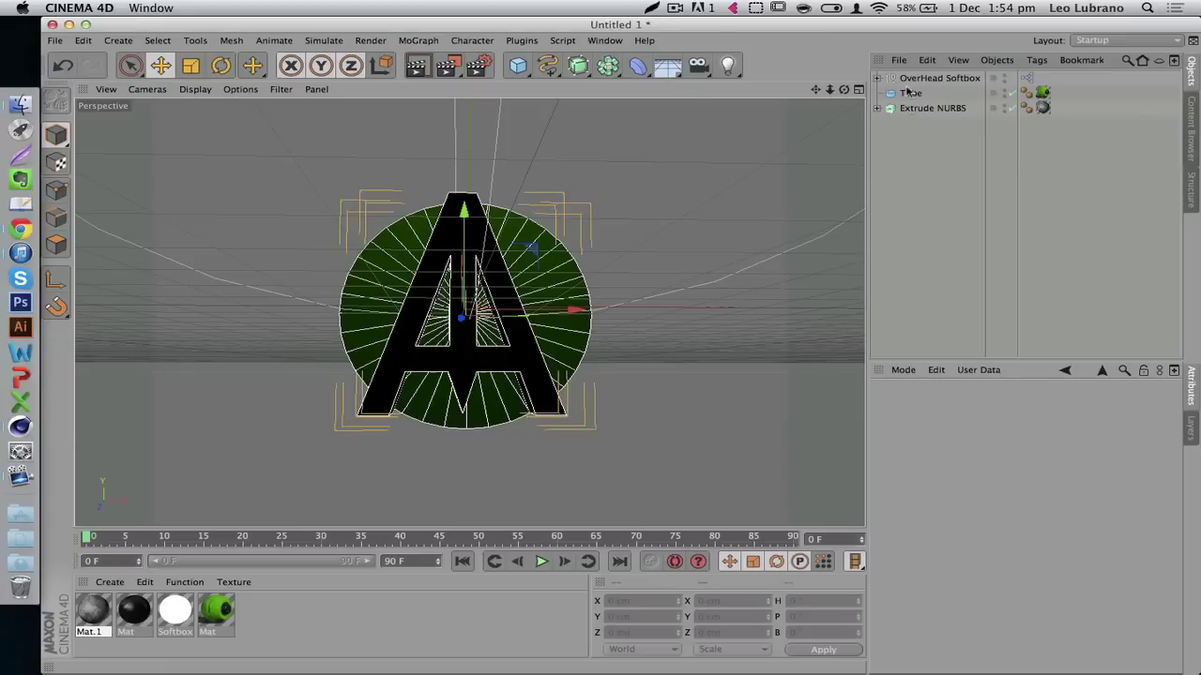
pyautogui.click(221, 67)
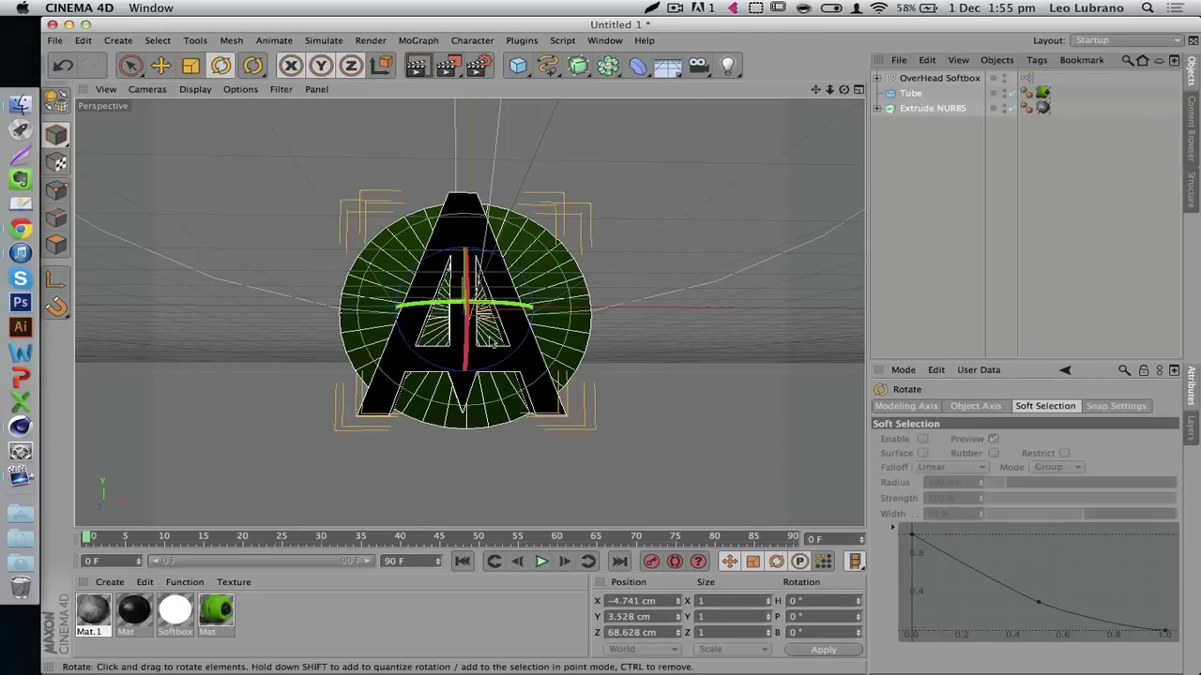
pyautogui.moveTo(493, 344); pyautogui.dragTo(460, 287)
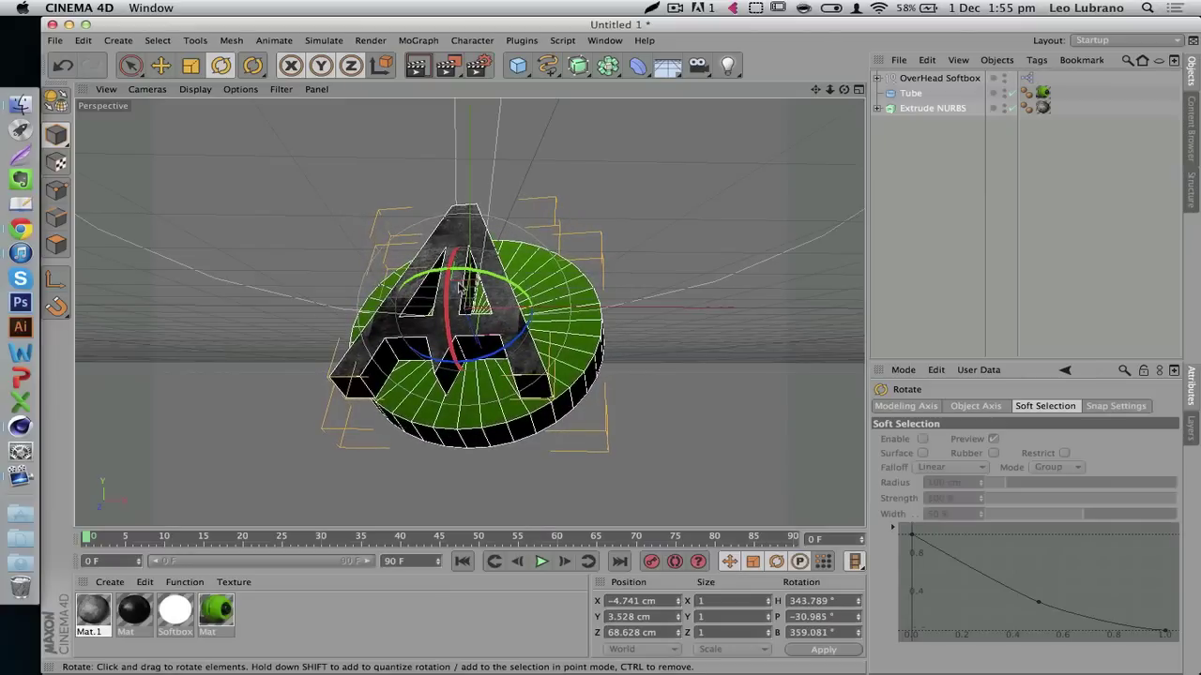
pyautogui.click(160, 64)
pyautogui.moveTo(364, 418); pyautogui.dragTo(352, 355)
# Reposition the extruded letter over the green disc at about X 4 cm, Y 68 cm, Z -16 cm.
pyautogui.click(524, 294)
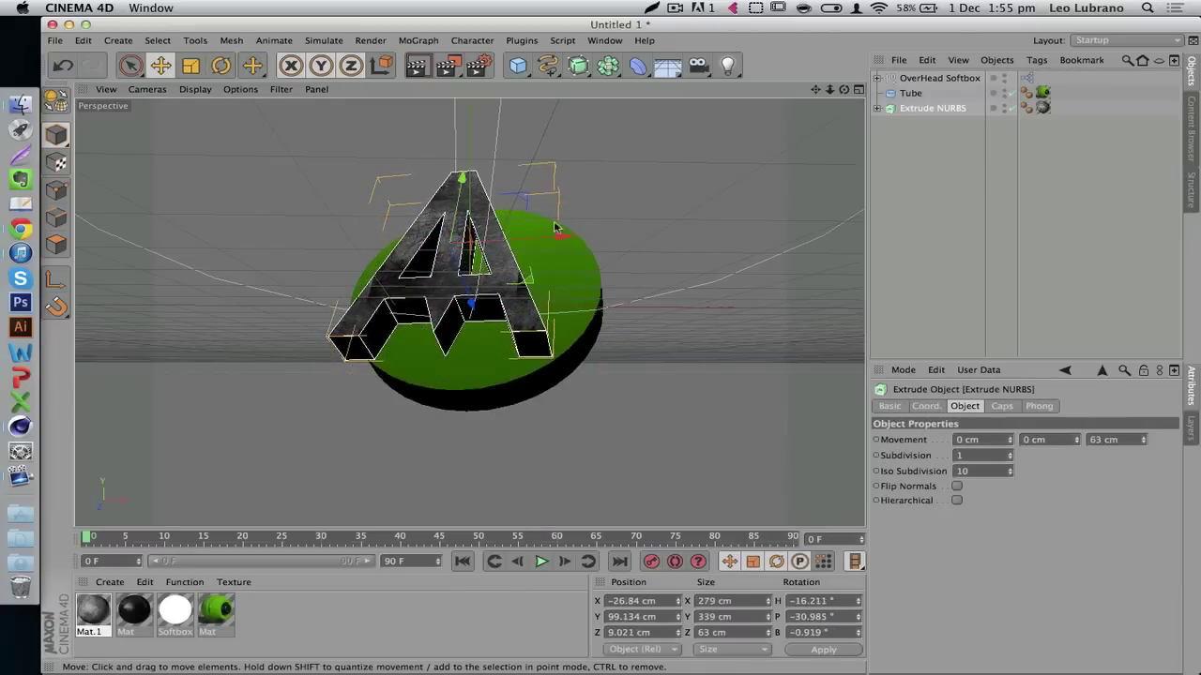
pyautogui.moveTo(560, 234); pyautogui.dragTo(568, 243)
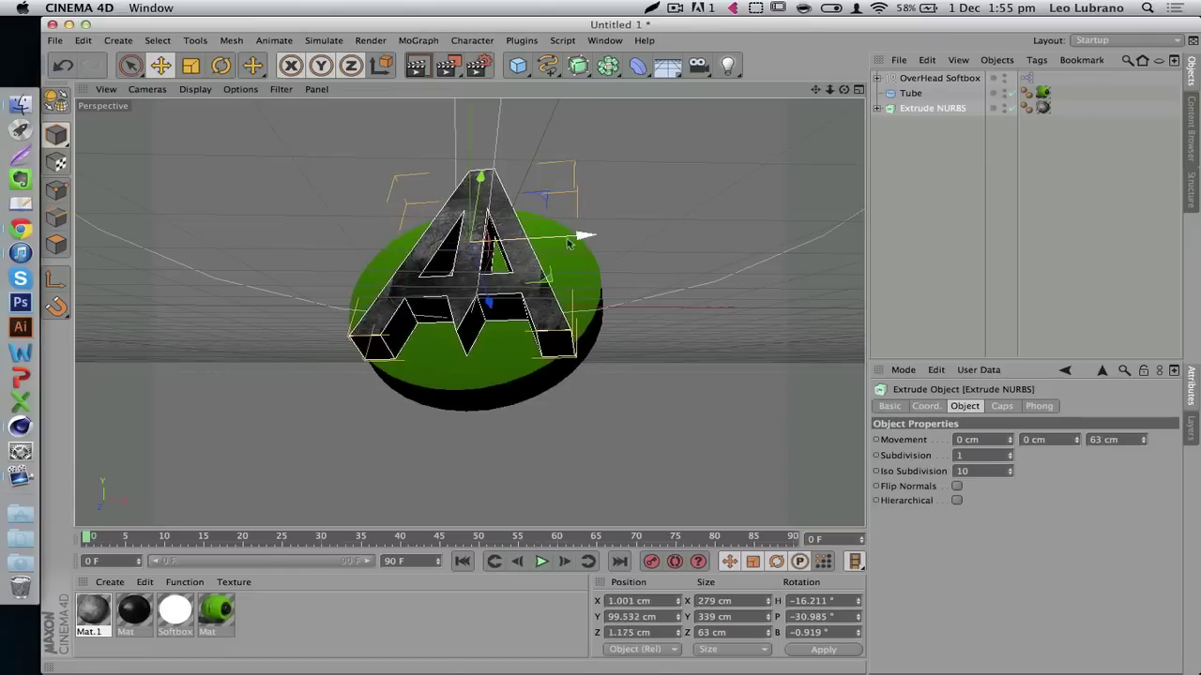
pyautogui.moveTo(481, 176); pyautogui.dragTo(478, 193)
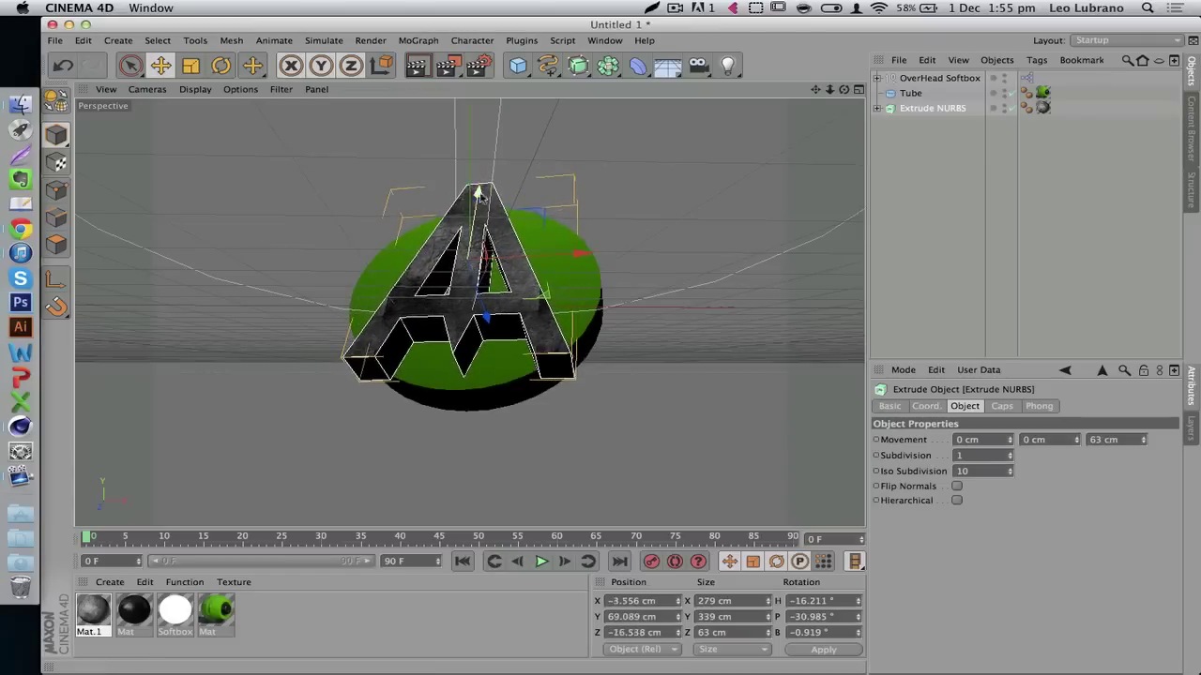
pyautogui.click(686, 308)
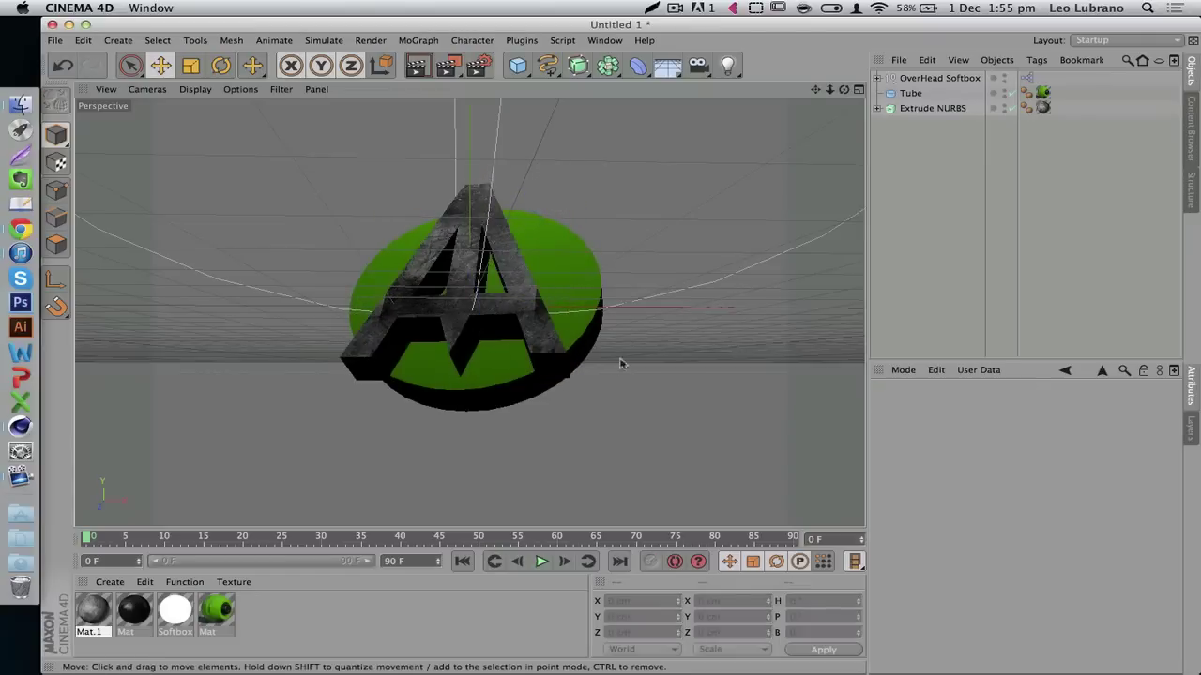
pyautogui.click(514, 321)
pyautogui.moveTo(514, 321); pyautogui.dragTo(561, 321)
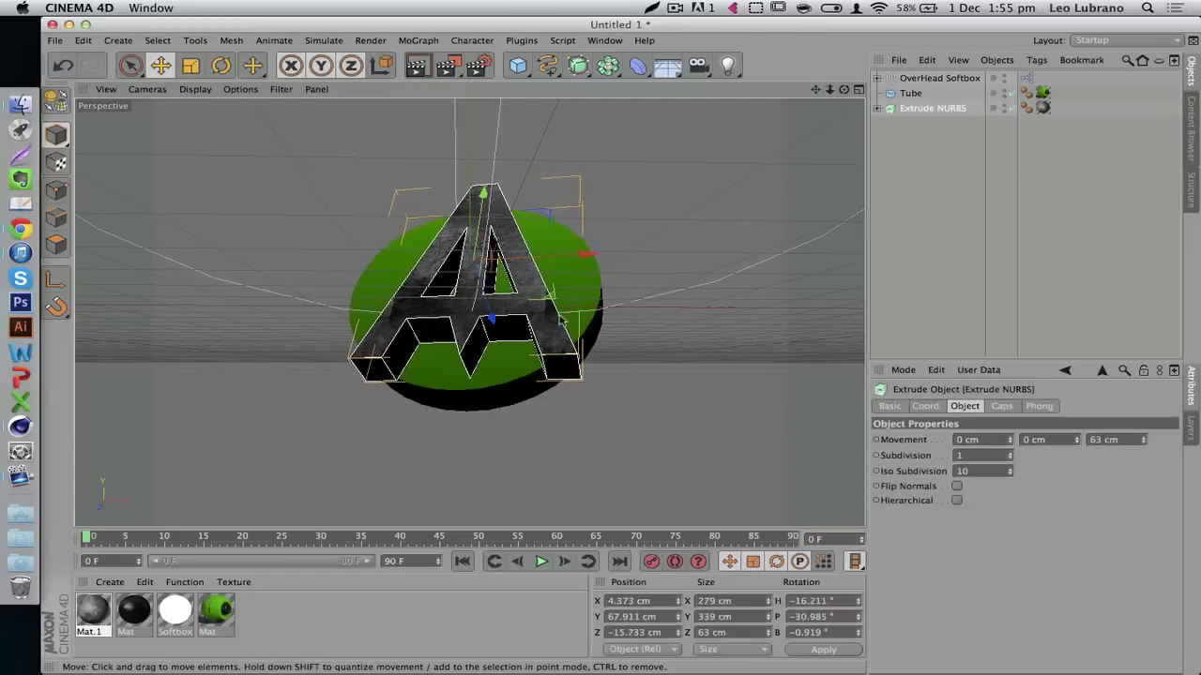
pyautogui.click(658, 329)
# Set the render output size to the 1024 x 768 screen preset.
pyautogui.click(478, 65)
pyautogui.rightClick(241, 189)
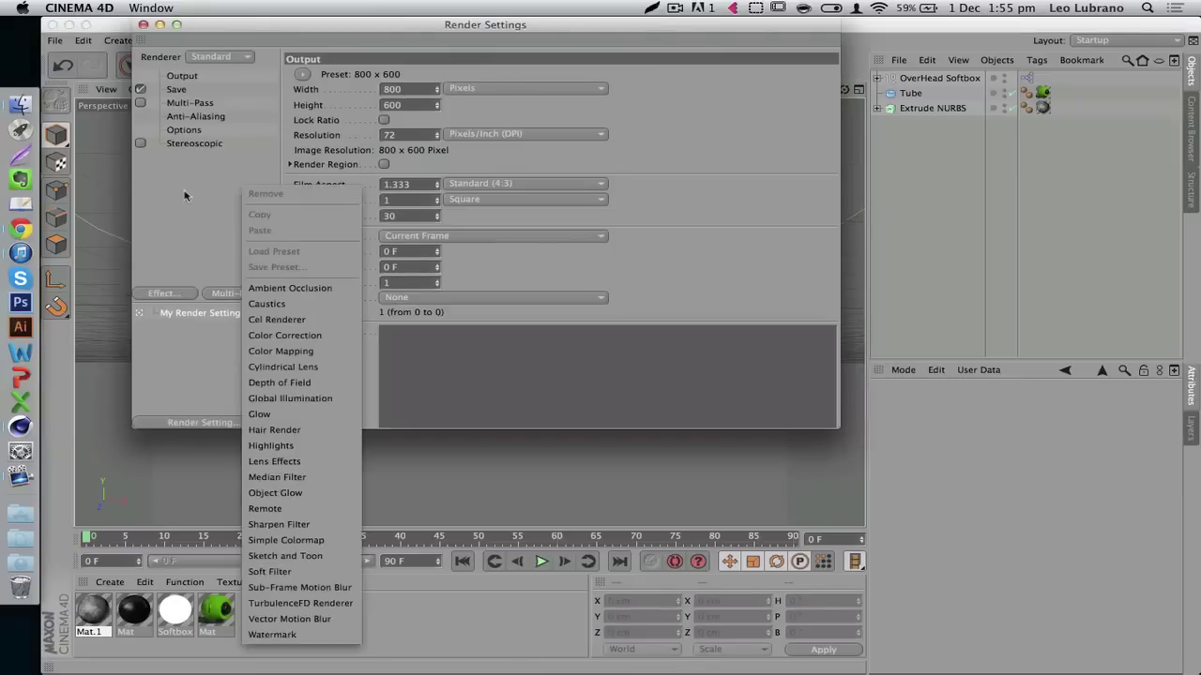
pyautogui.click(186, 194)
pyautogui.click(175, 78)
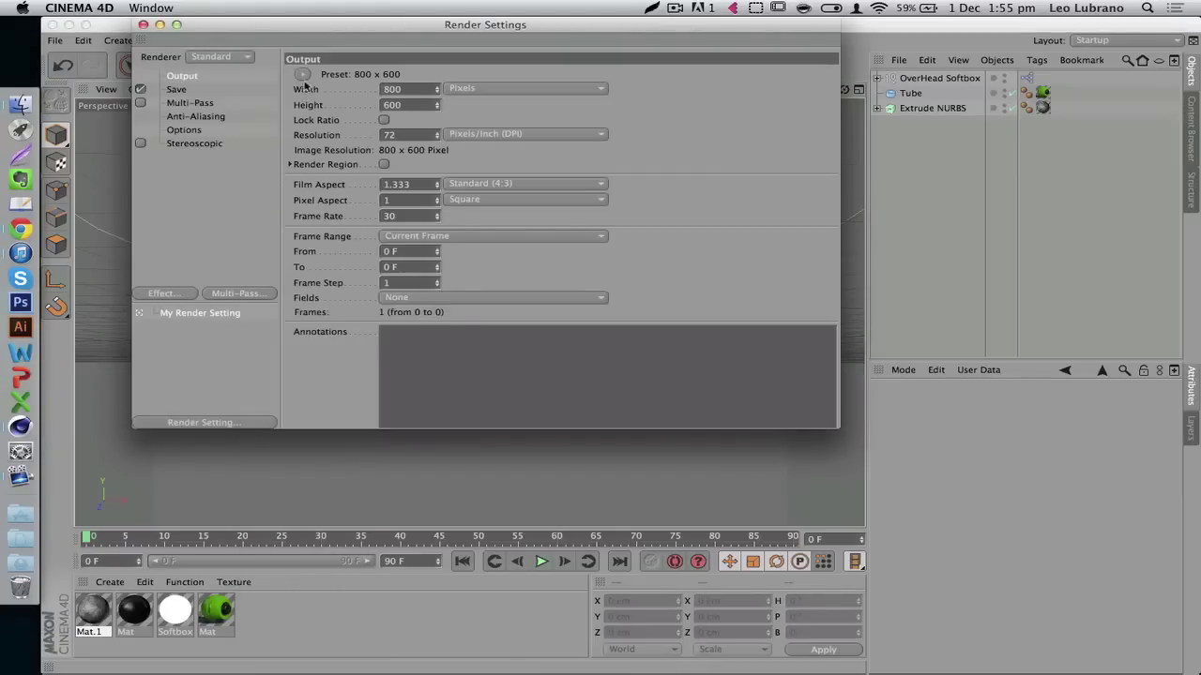
pyautogui.click(302, 76)
pyautogui.moveTo(325, 92)
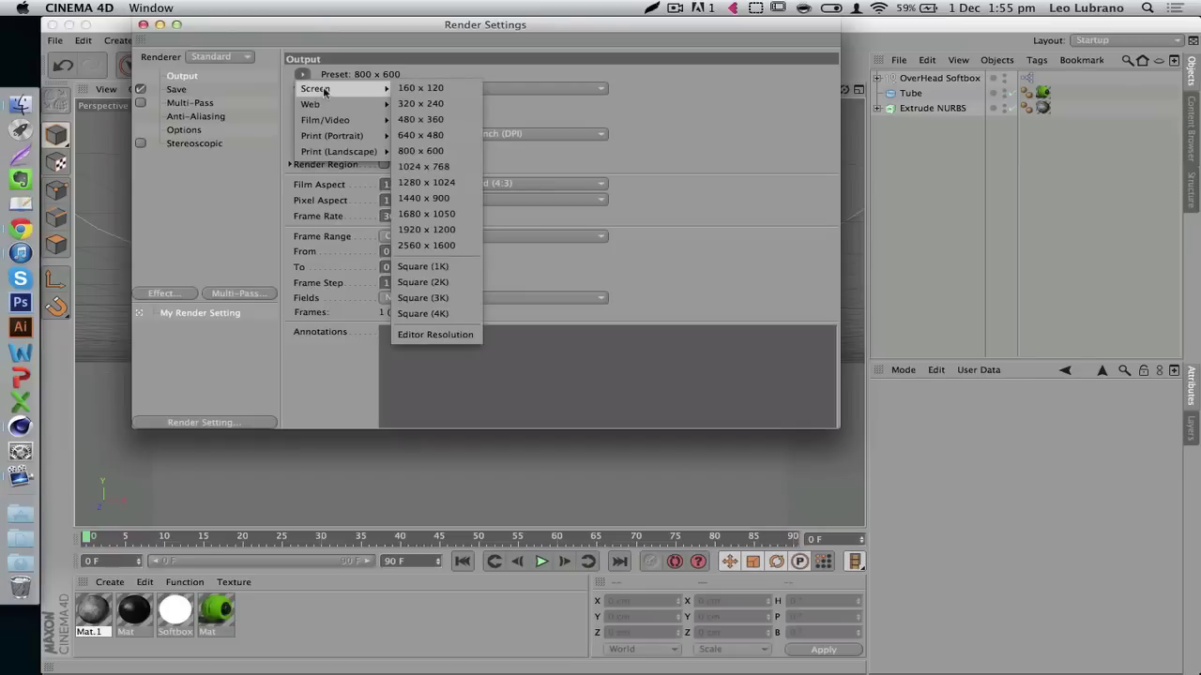
pyautogui.click(459, 166)
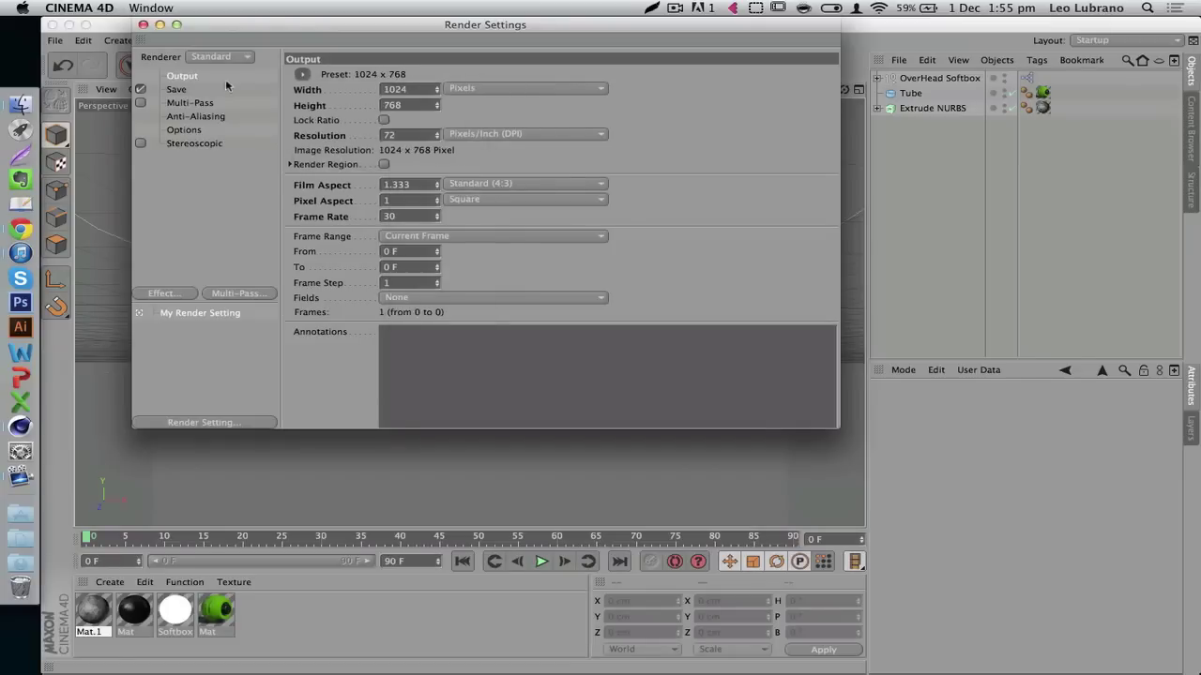
# Set the render save format to PNG and enable the Alpha Channel.
pyautogui.click(176, 90)
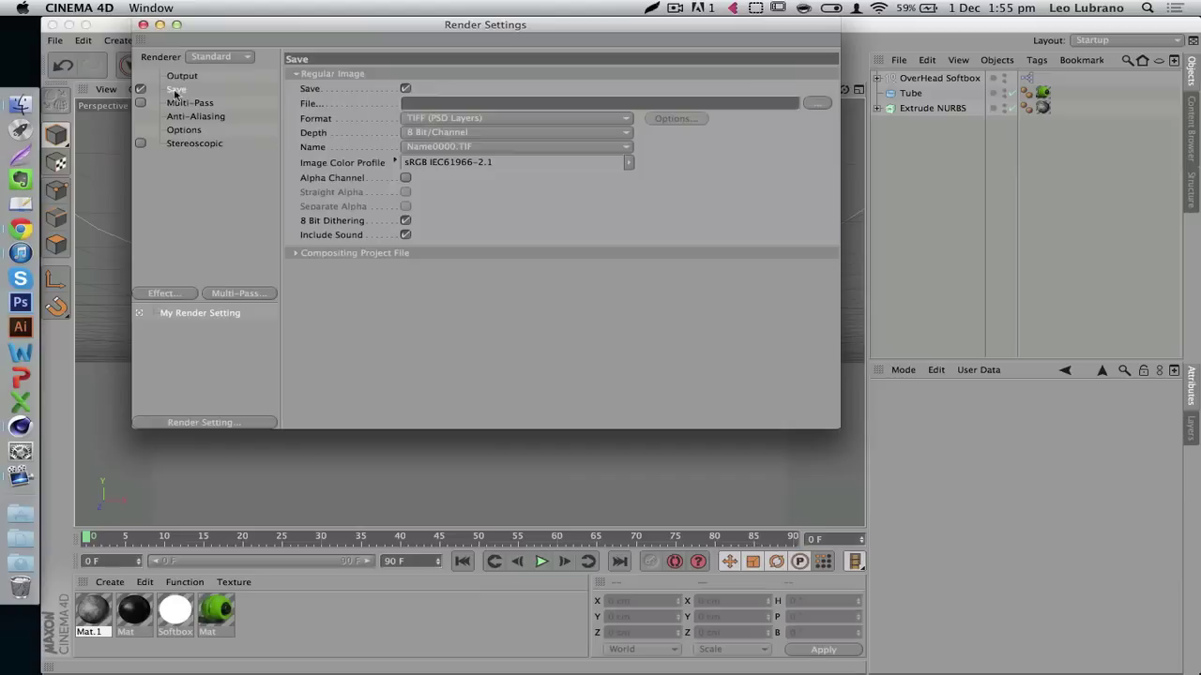
pyautogui.click(421, 118)
pyautogui.click(417, 278)
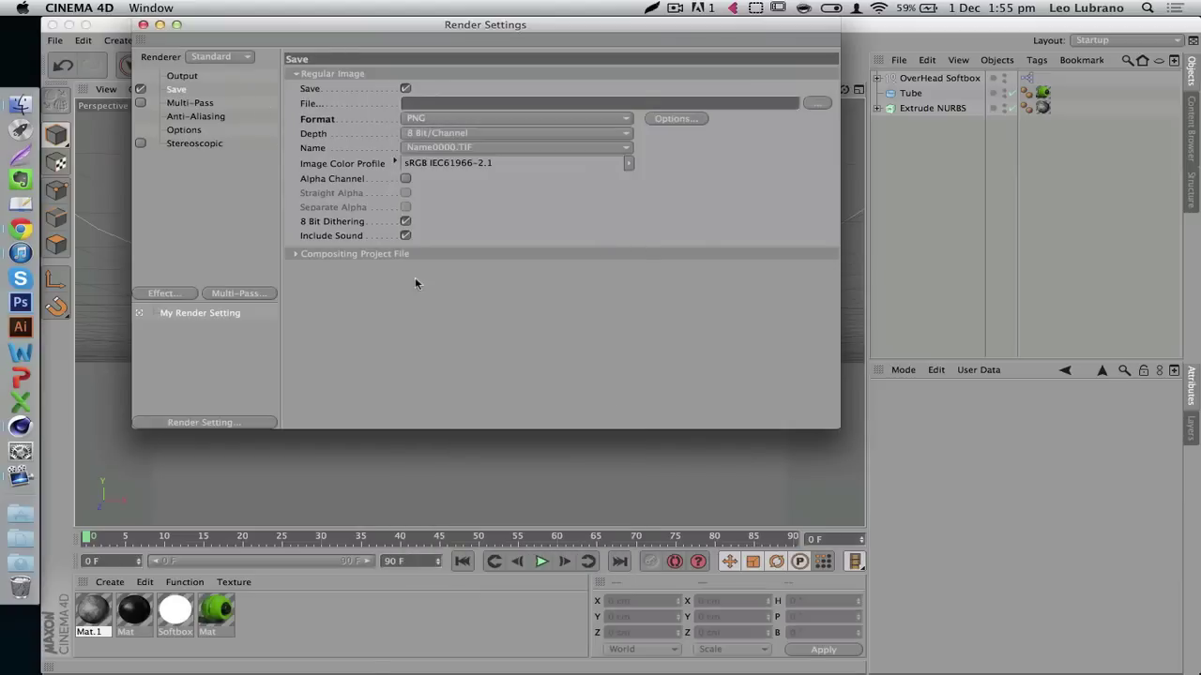
pyautogui.click(405, 178)
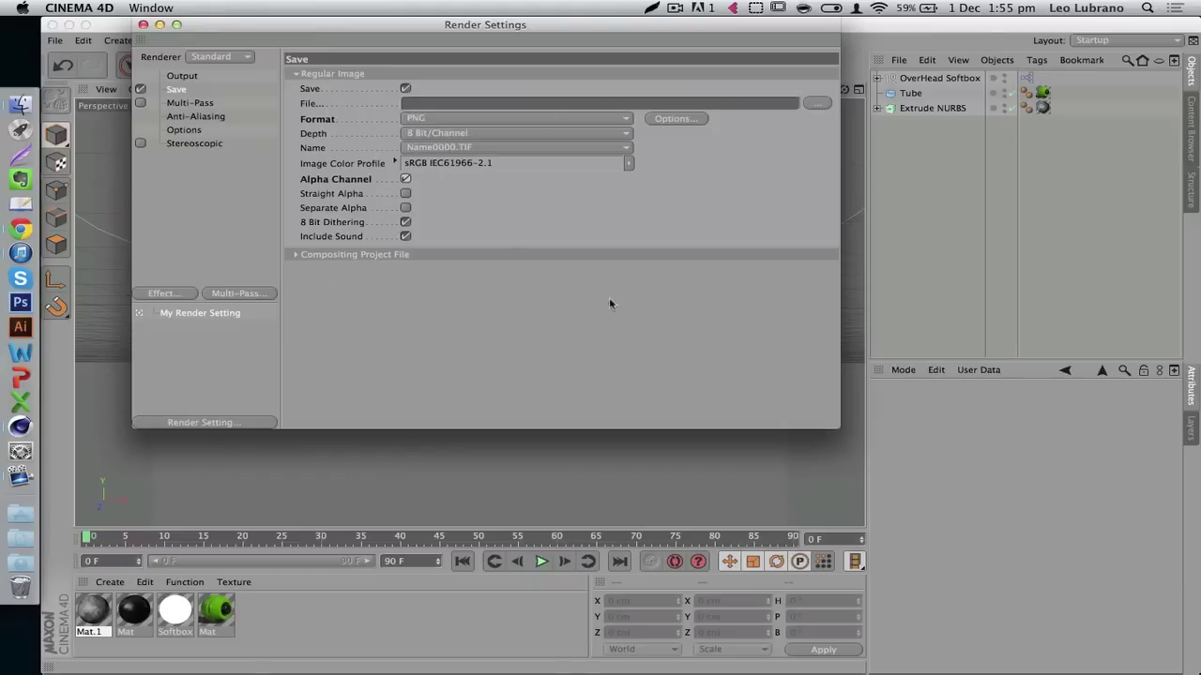
# Add the Ambient Occlusion and Global Illumination effects to the render settings and close them.
pyautogui.rightClick(172, 214)
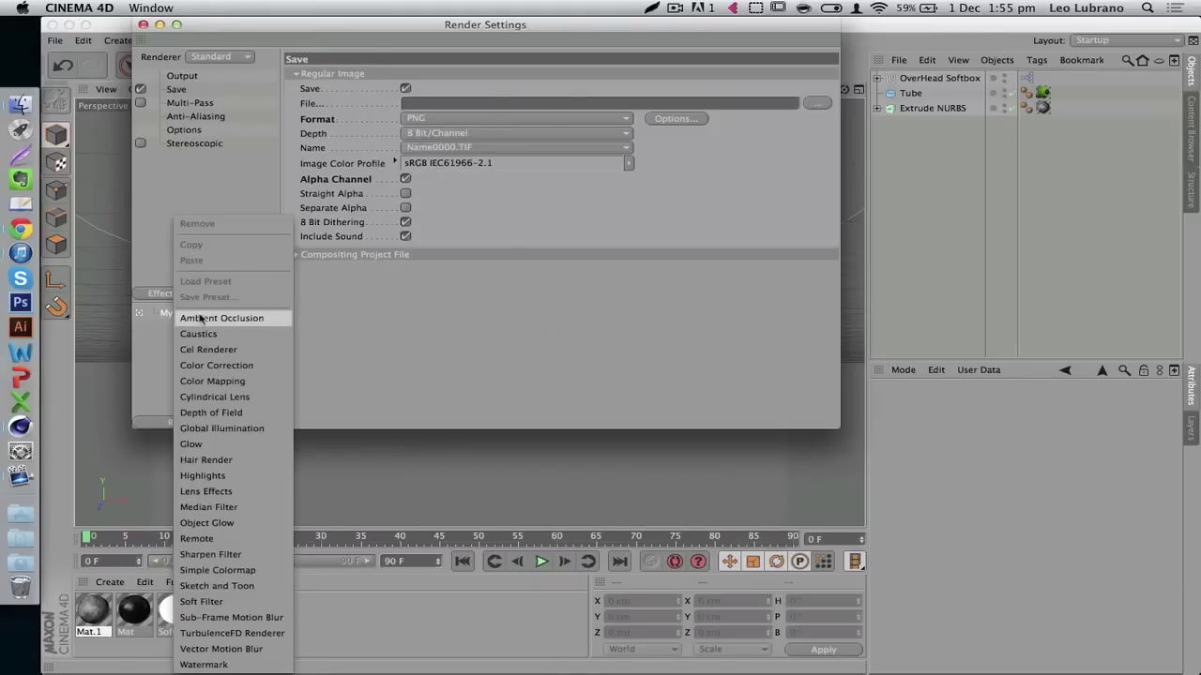
pyautogui.click(198, 316)
pyautogui.rightClick(177, 221)
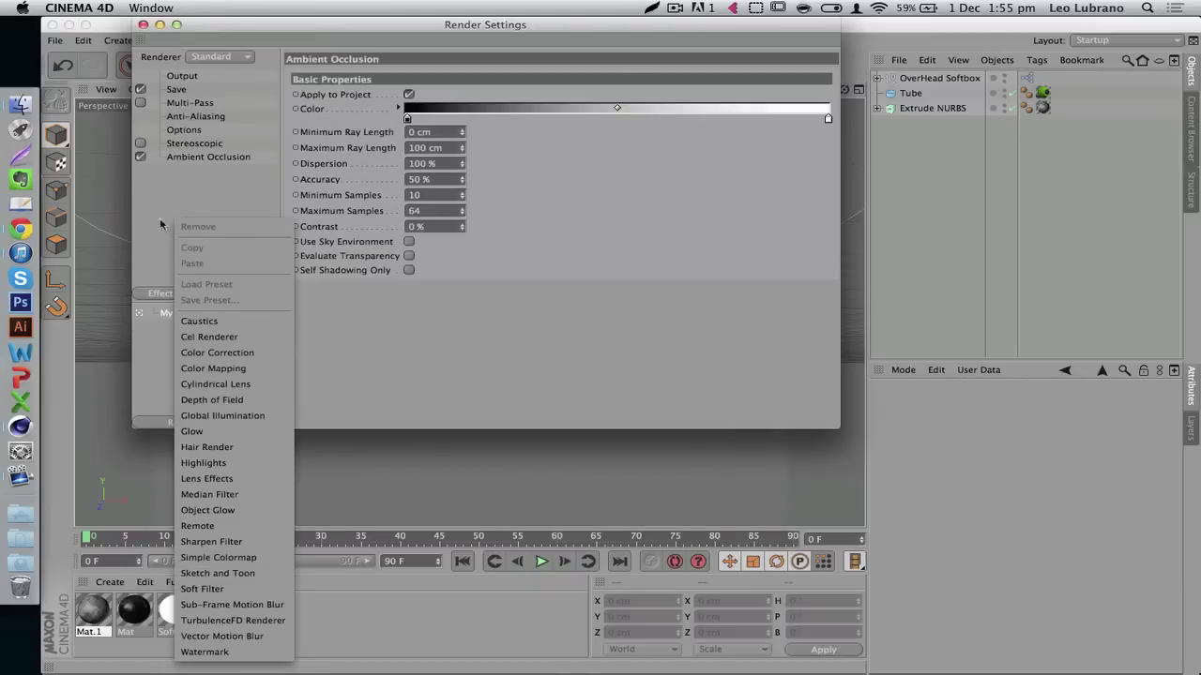
pyautogui.click(155, 220)
pyautogui.click(163, 296)
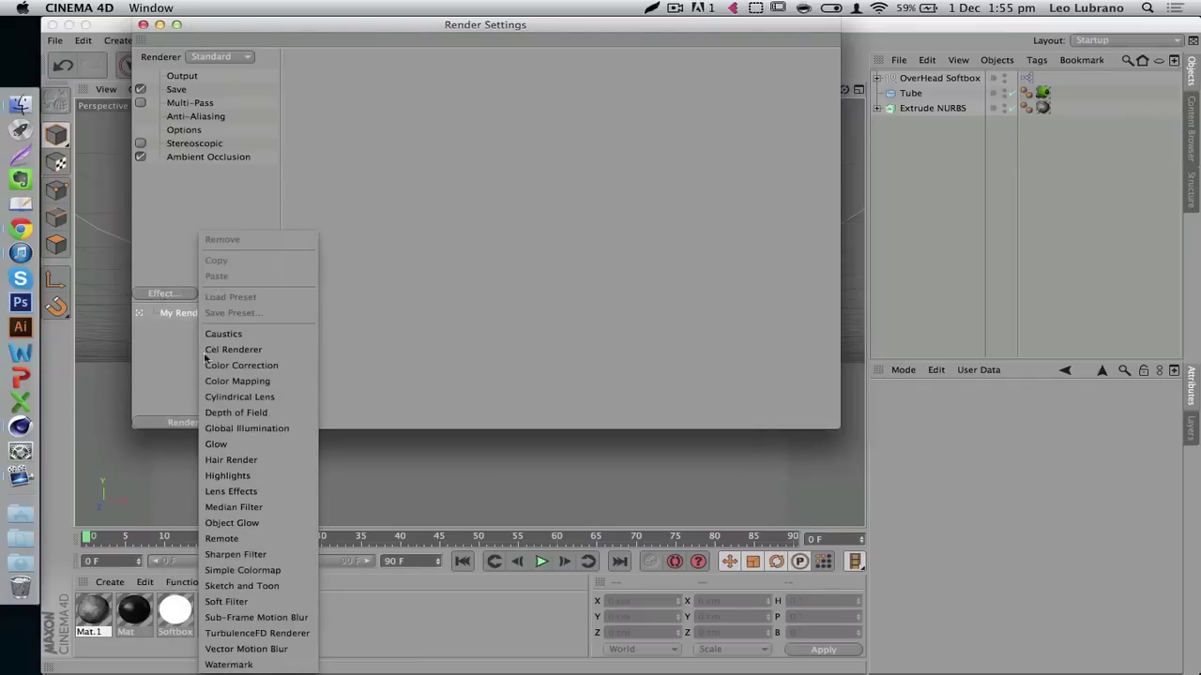
pyautogui.click(239, 428)
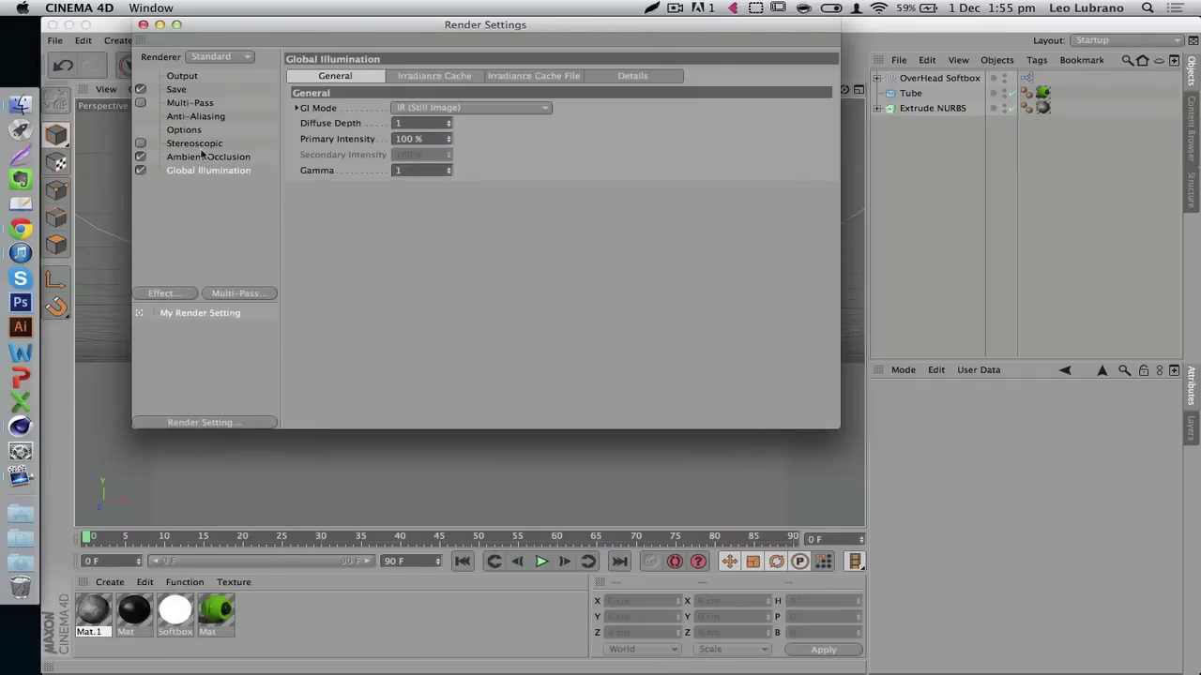
pyautogui.click(142, 24)
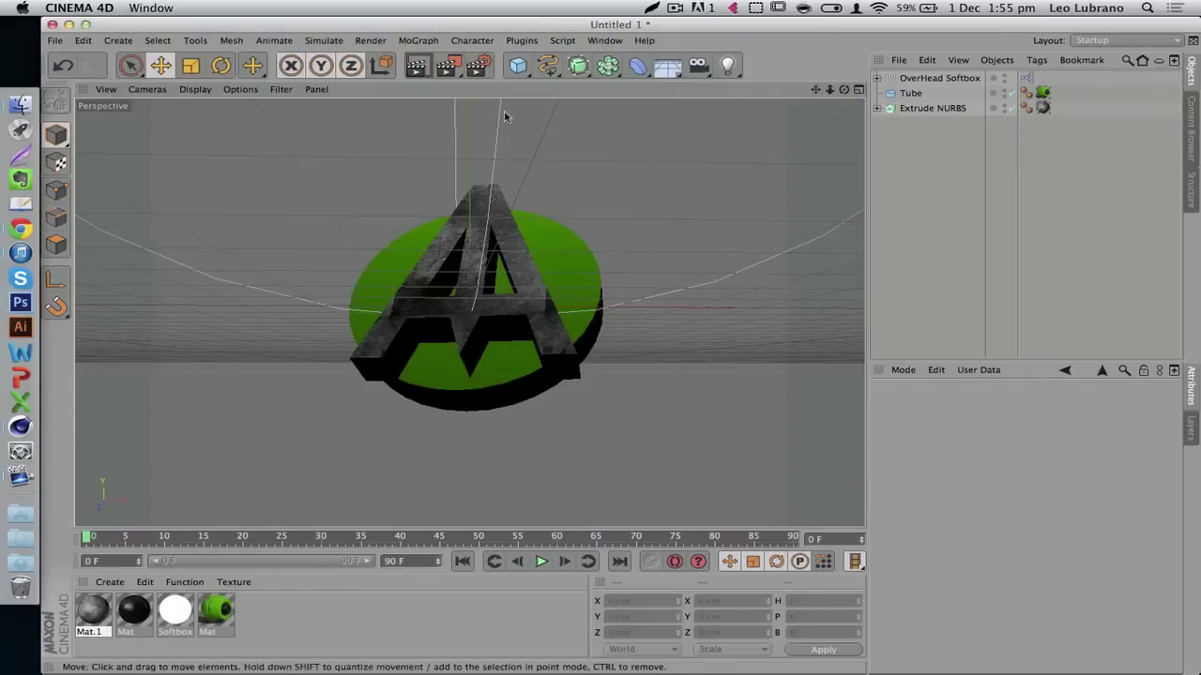
# Render a preview region covering the upper part of the letter and the adjoining green disc.
pyautogui.moveTo(448, 72); pyautogui.dragTo(497, 86)
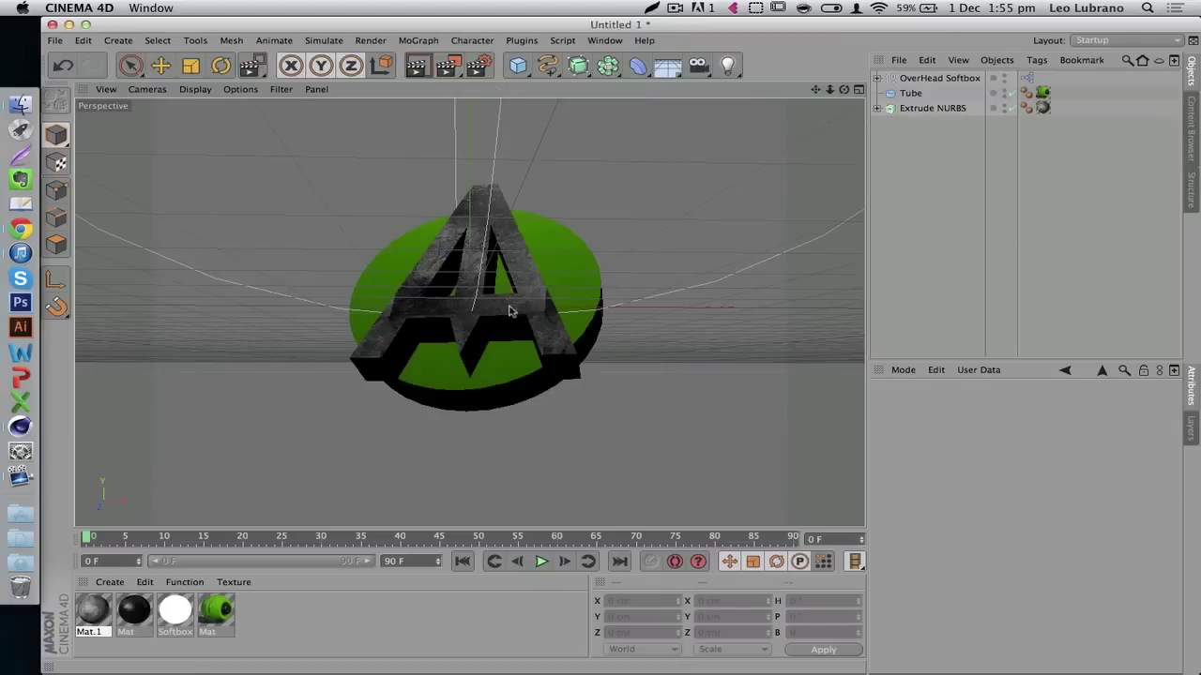
pyautogui.moveTo(480, 212); pyautogui.dragTo(602, 317)
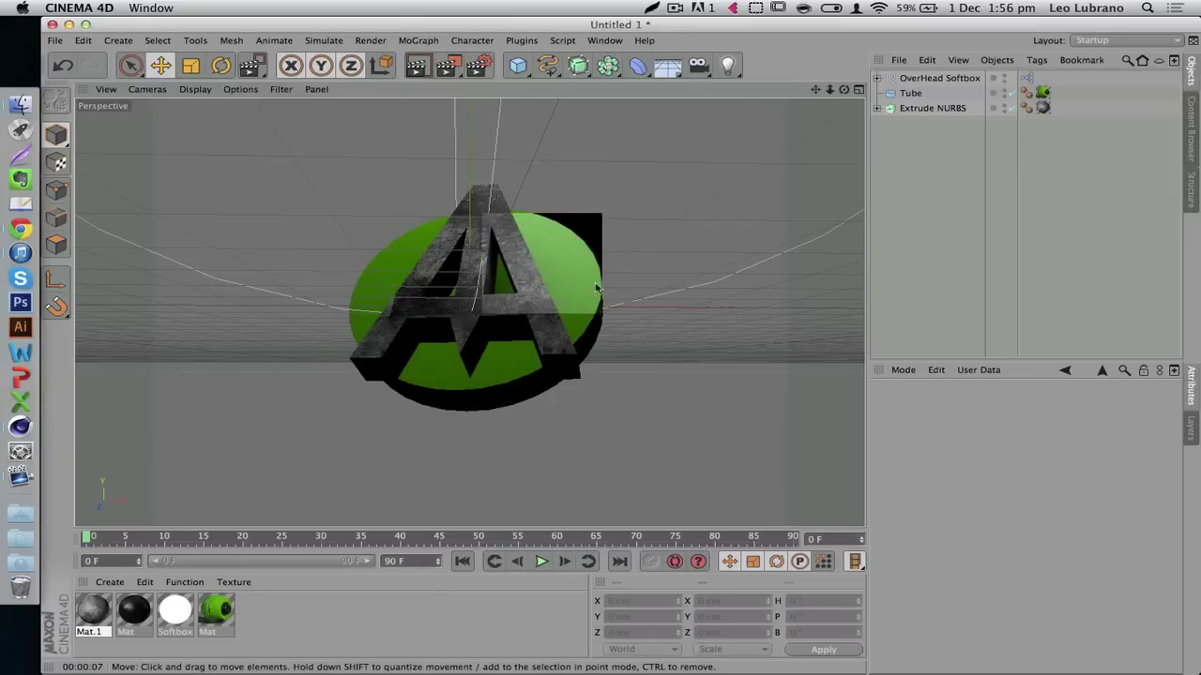
pyautogui.click(572, 286)
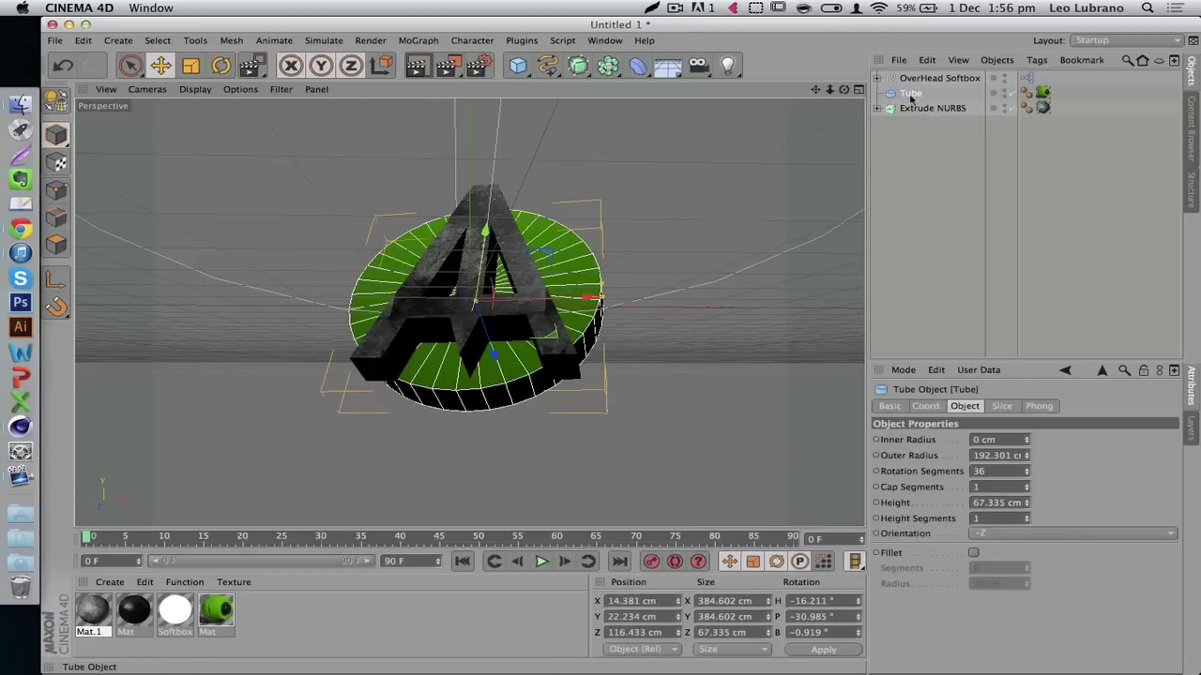
pyautogui.click(643, 236)
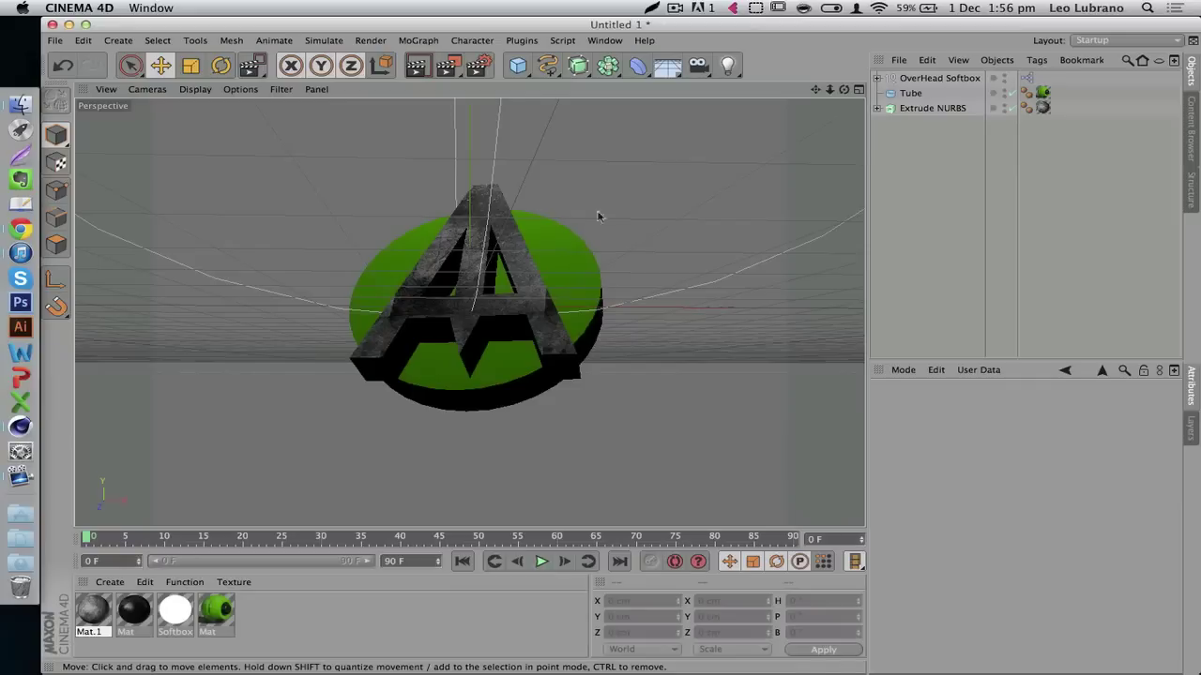
# Raise the green disc's rotation segments to about 87 for a smoother edge.
pyautogui.click(583, 311)
pyautogui.moveTo(1025, 471); pyautogui.dragTo(1065, 458)
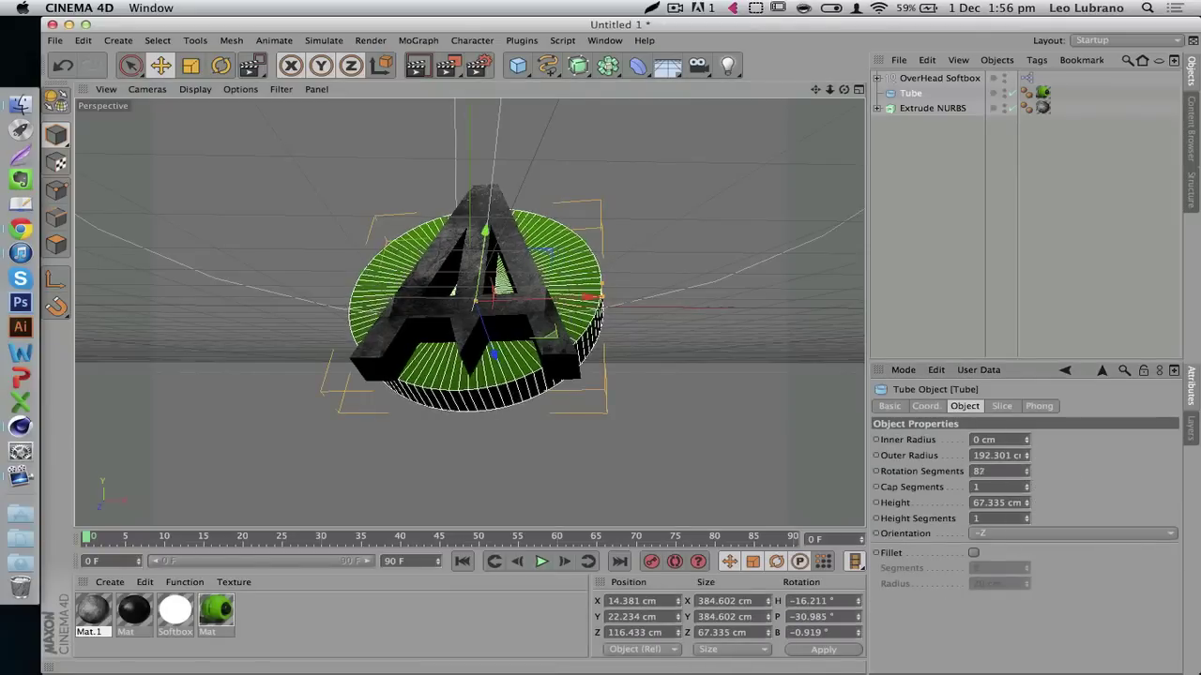
pyautogui.click(955, 310)
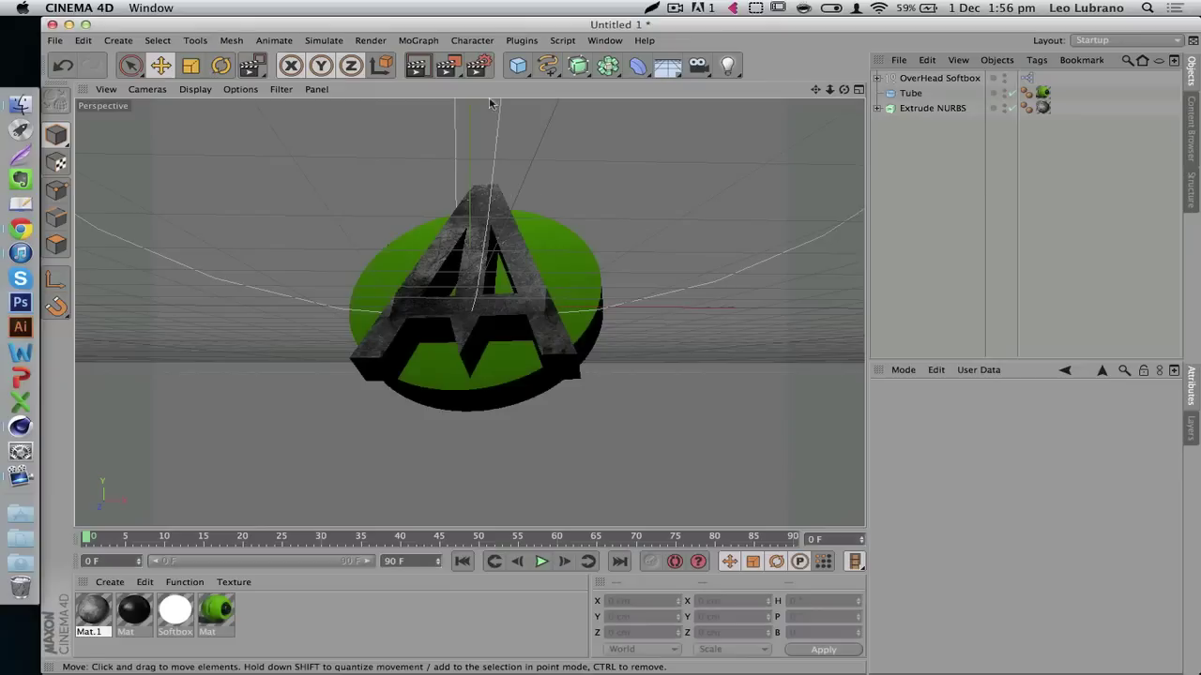
# Frame the logo closer in the perspective view, seen from a lower angle and centred for the render.
pyautogui.moveTo(829, 90); pyautogui.dragTo(469, 312)
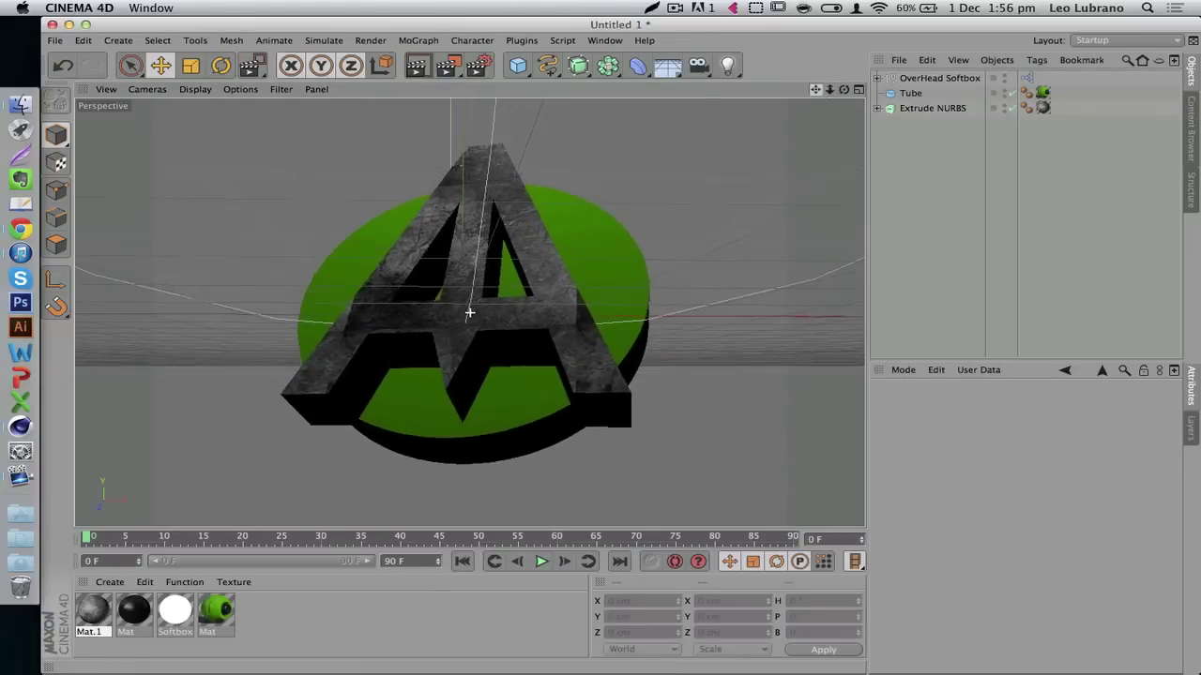
pyautogui.moveTo(843, 89); pyautogui.dragTo(844, 136)
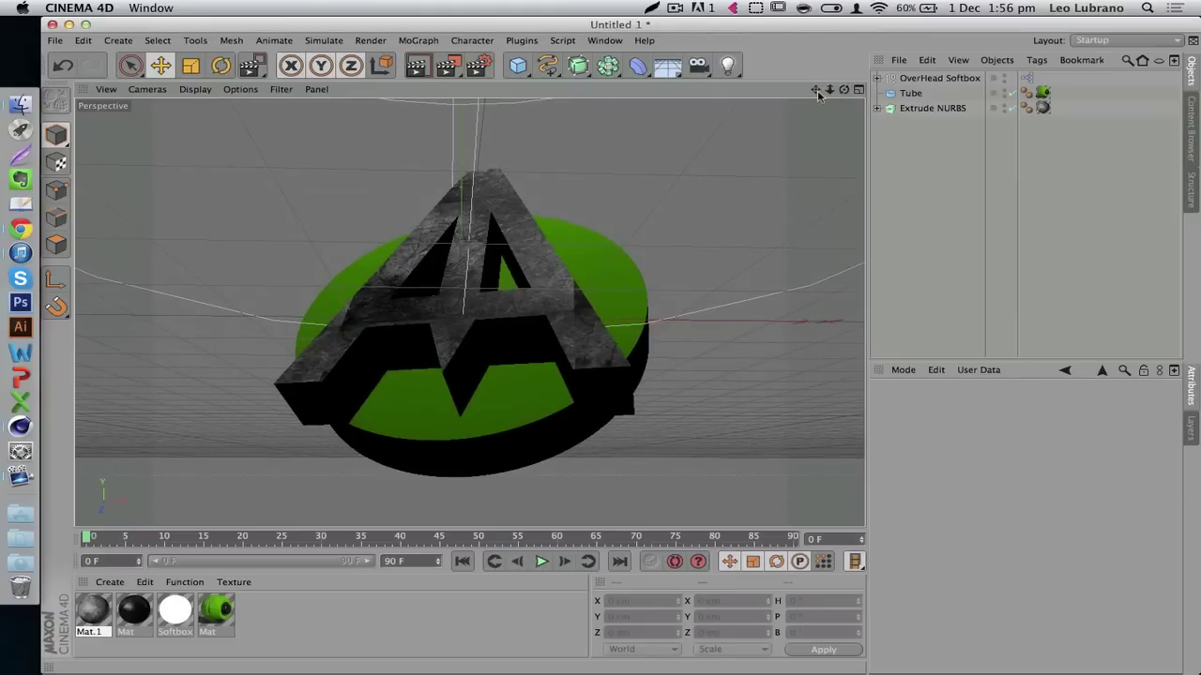
pyautogui.moveTo(818, 95)
pyautogui.mouseDown()
pyautogui.moveTo(837, 97)
pyautogui.moveTo(818, 97)
pyautogui.mouseUp()
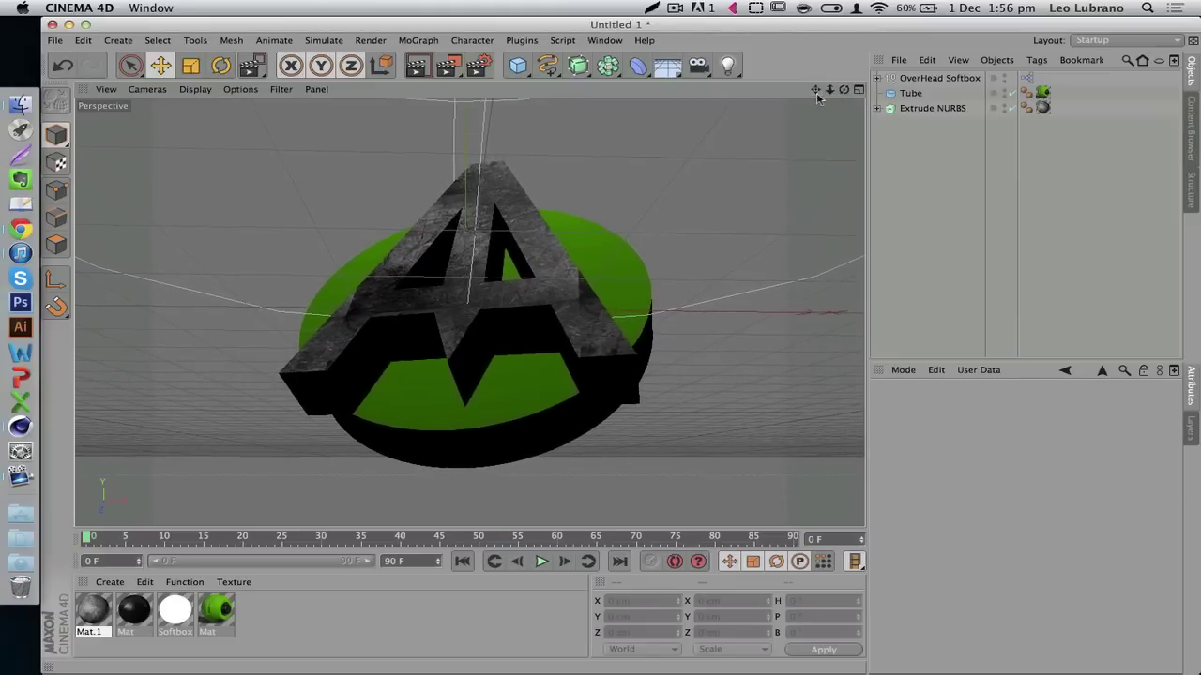
# Try UVW Mapping as the projection of the letter's Mat.1 texture tag and return it to Cubic.
pyautogui.click(1042, 108)
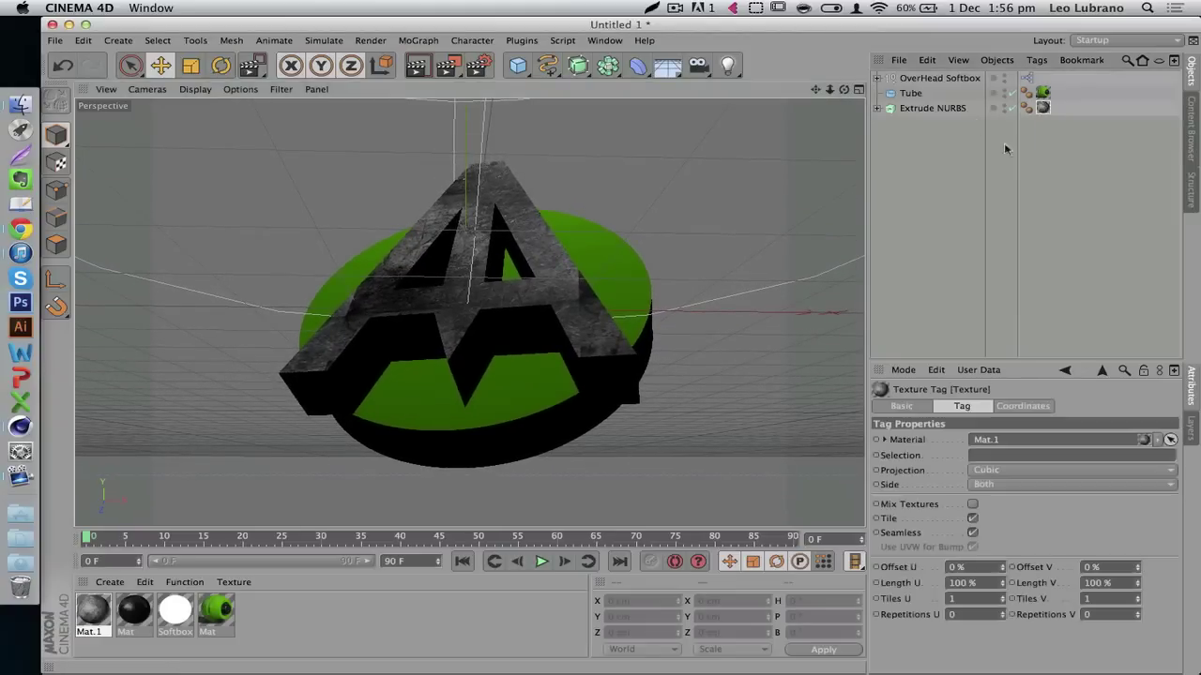
pyautogui.click(447, 306)
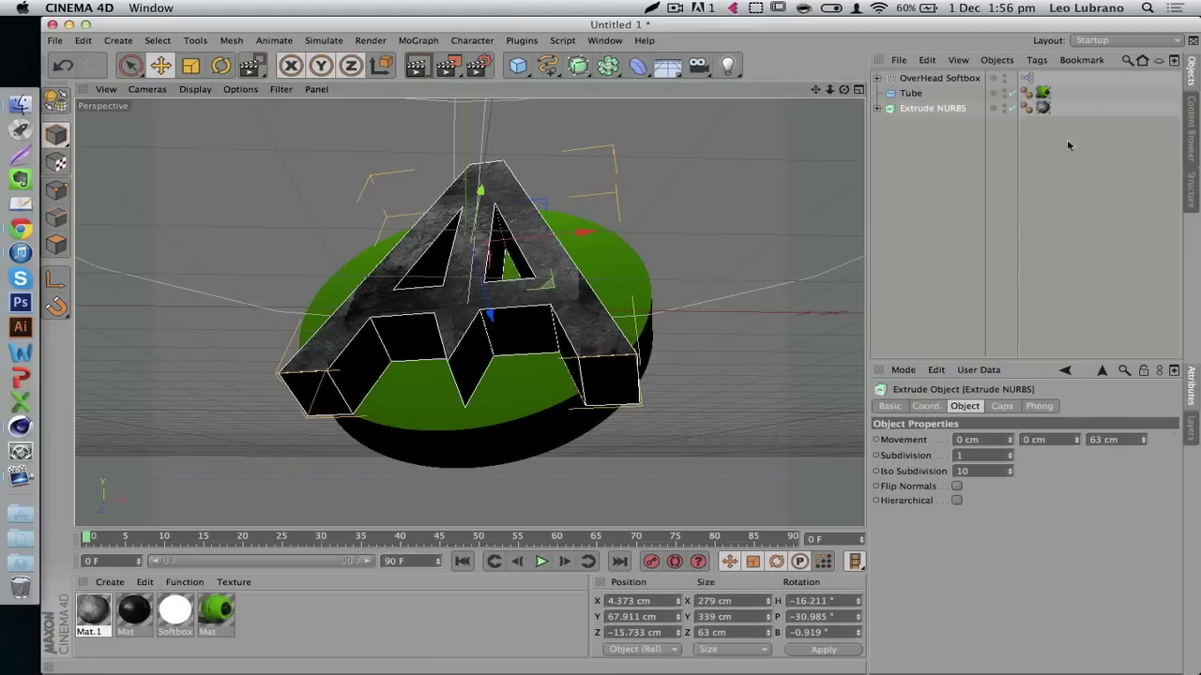
pyautogui.click(1042, 108)
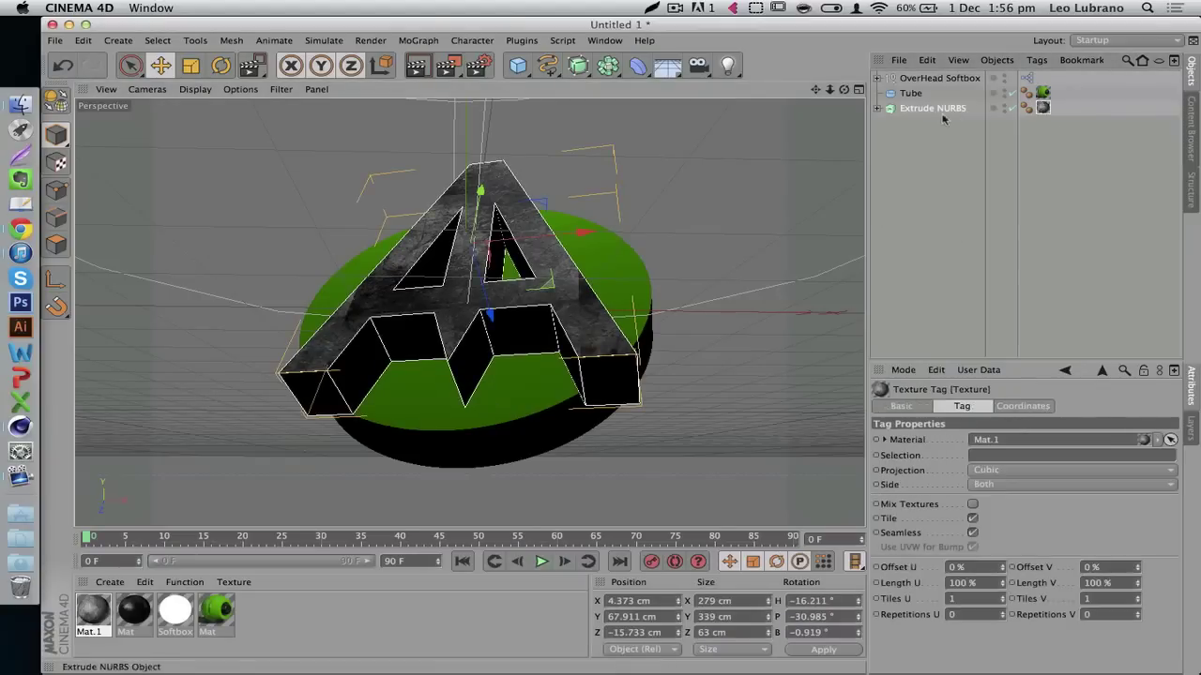
pyautogui.click(981, 175)
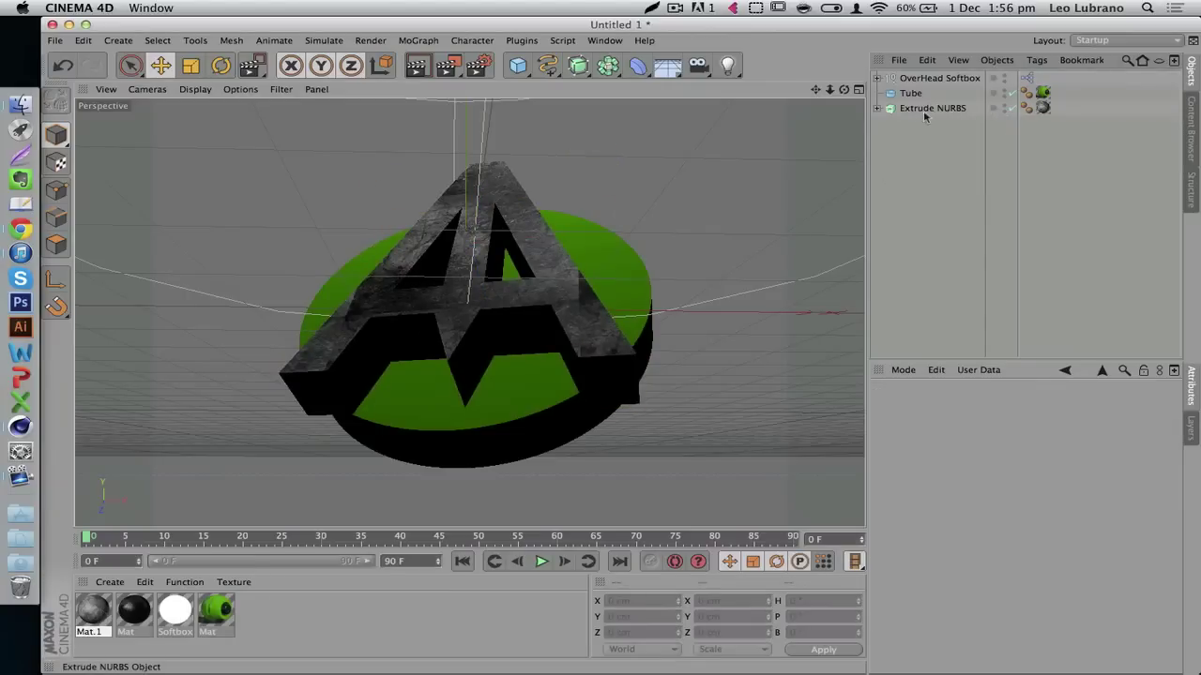
pyautogui.click(1042, 109)
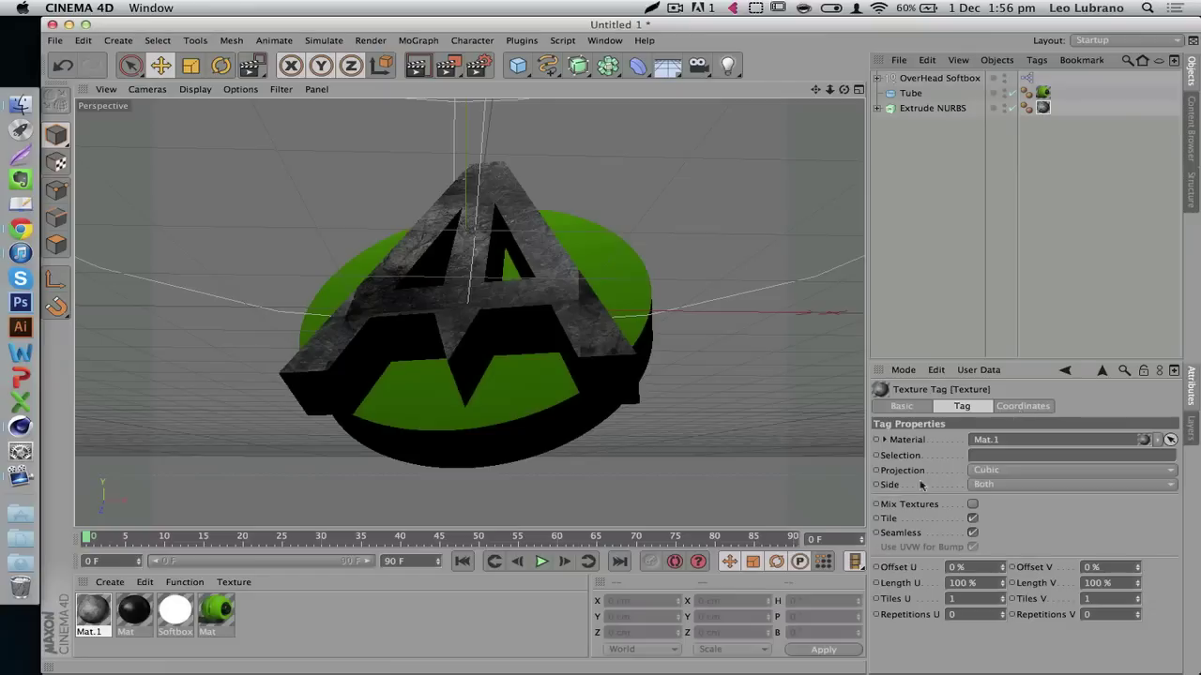
pyautogui.click(996, 470)
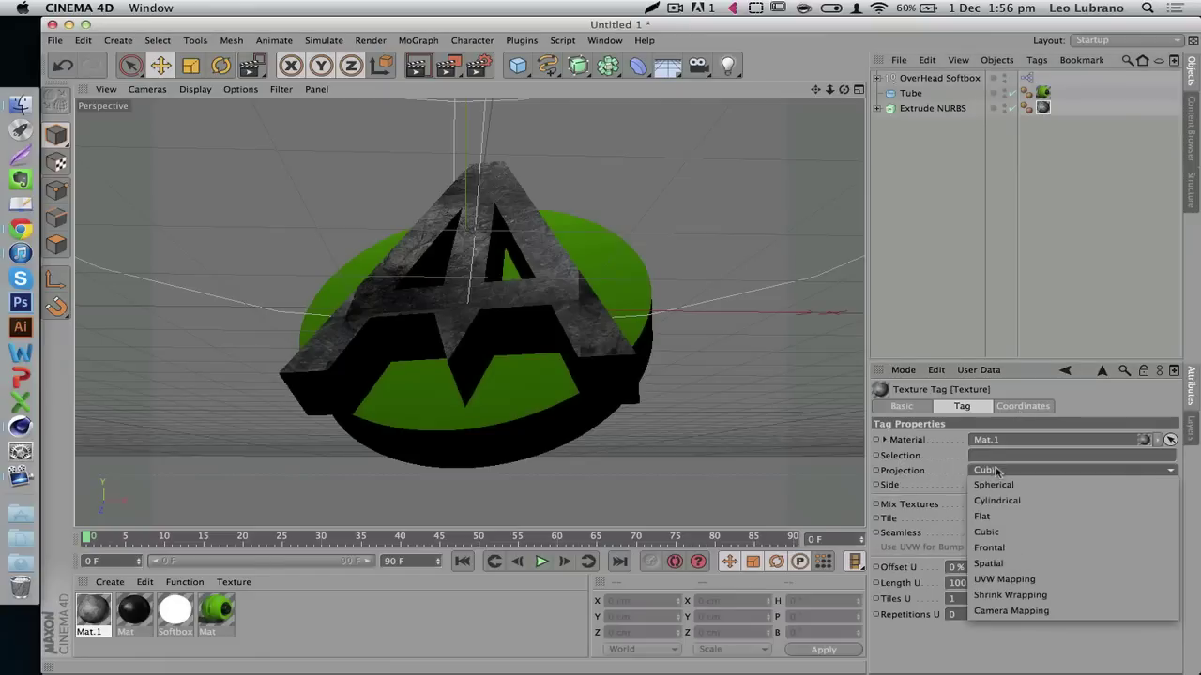
pyautogui.click(1004, 576)
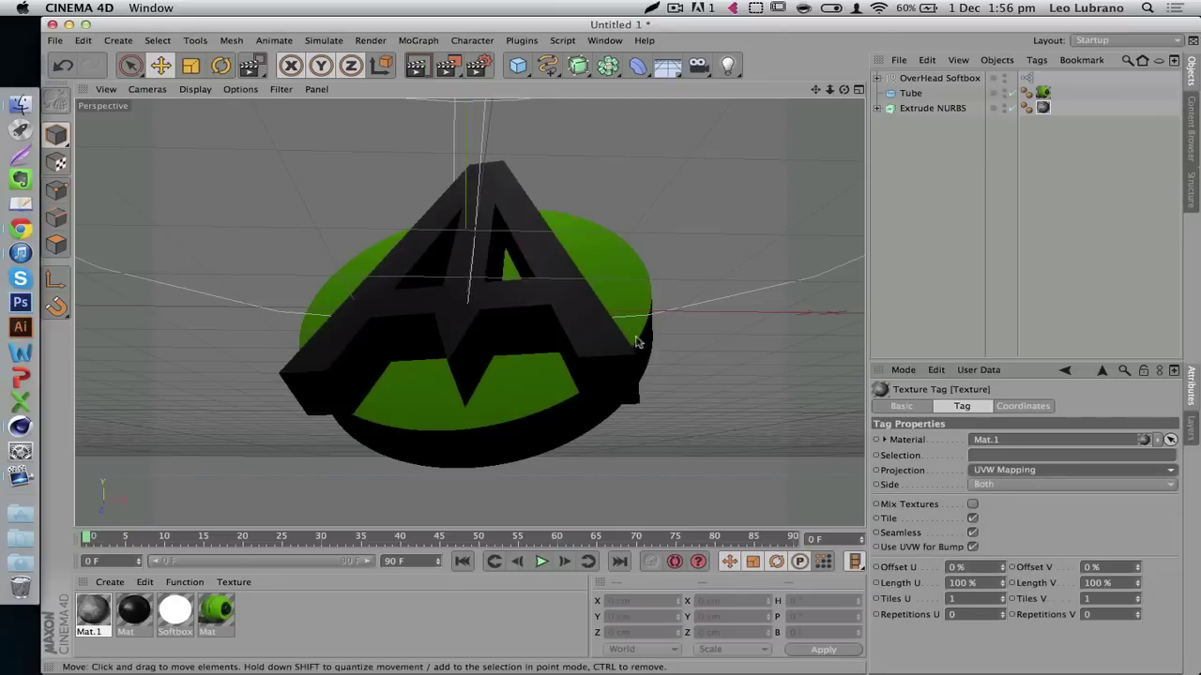
pyautogui.click(994, 471)
pyautogui.click(987, 532)
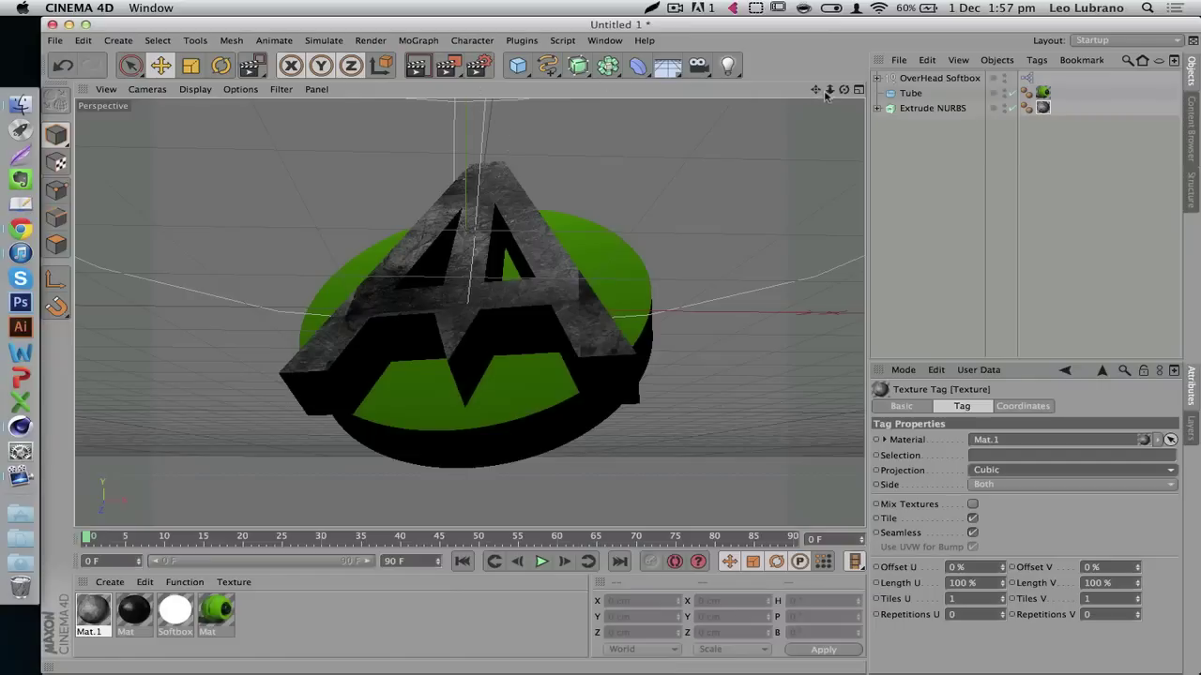
pyautogui.moveTo(831, 89); pyautogui.dragTo(816, 91)
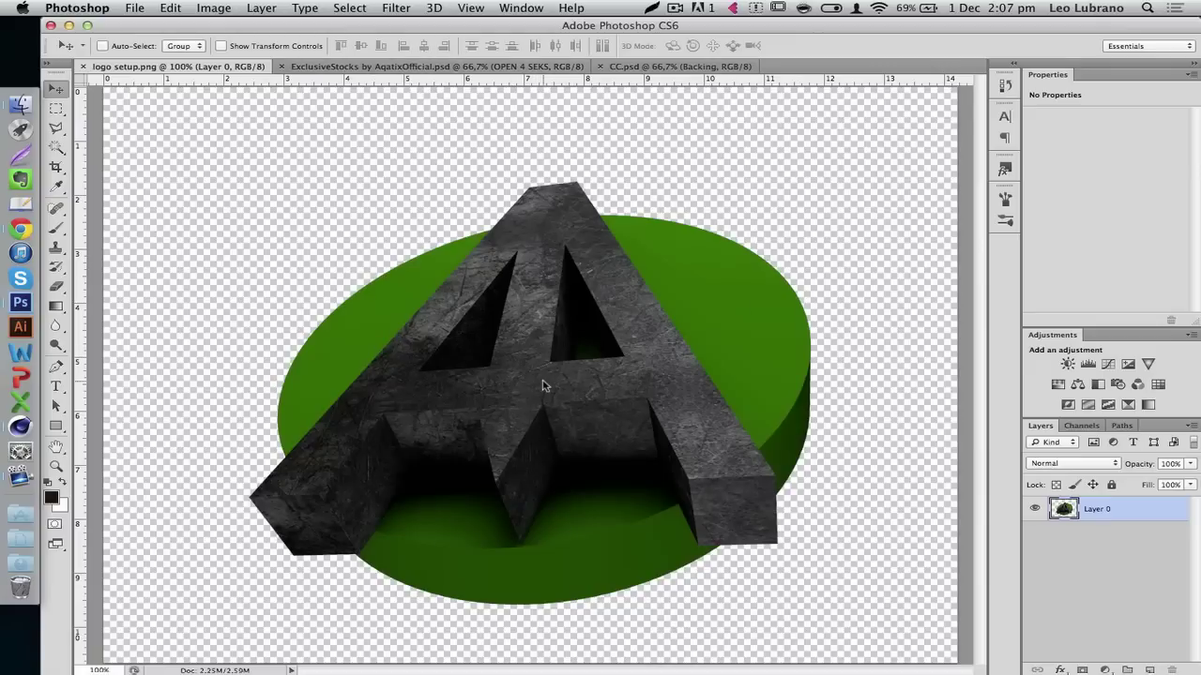
# In Photoshop, shift the rendered logo slightly up and to the left in logo setup.png and duplicate its layer.
pyautogui.press('super+minus')
pyautogui.press('super+plus')
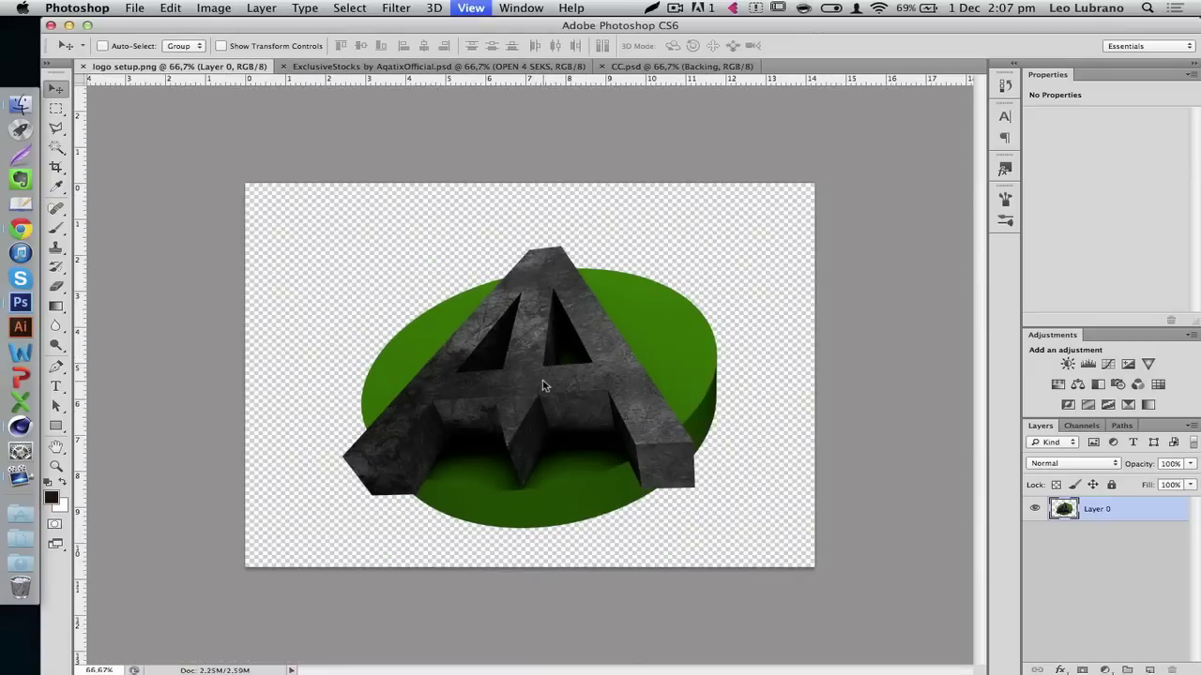
pyautogui.moveTo(552, 406); pyautogui.dragTo(533, 394)
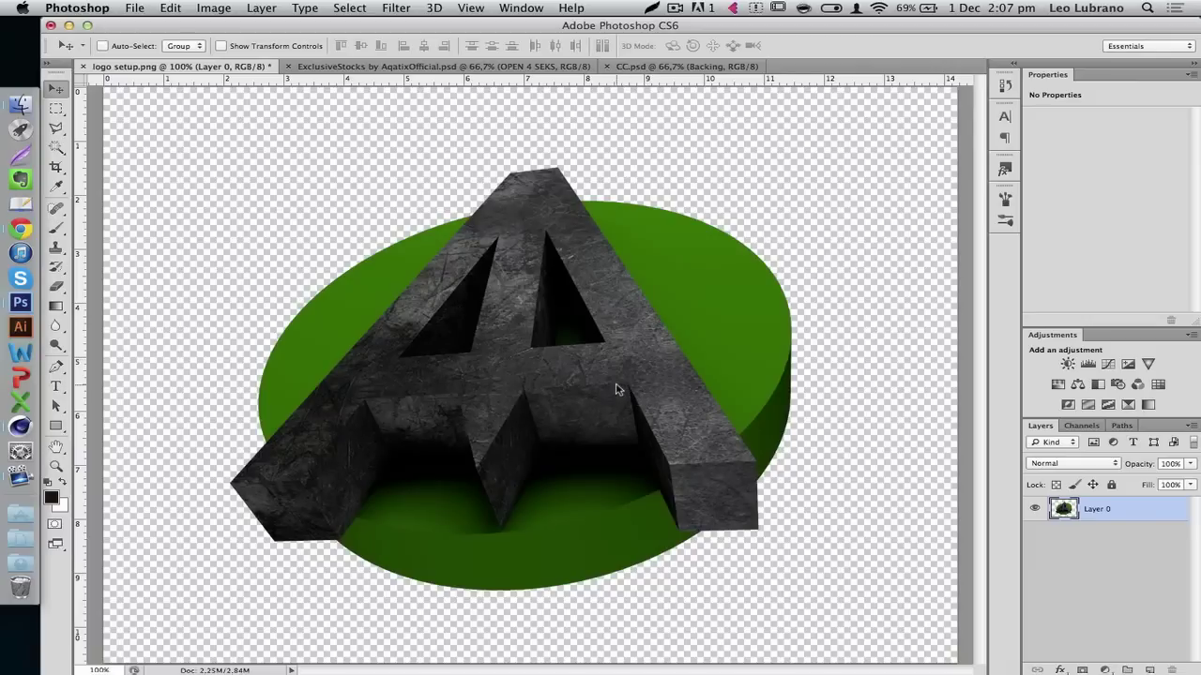
pyautogui.press('super+j')
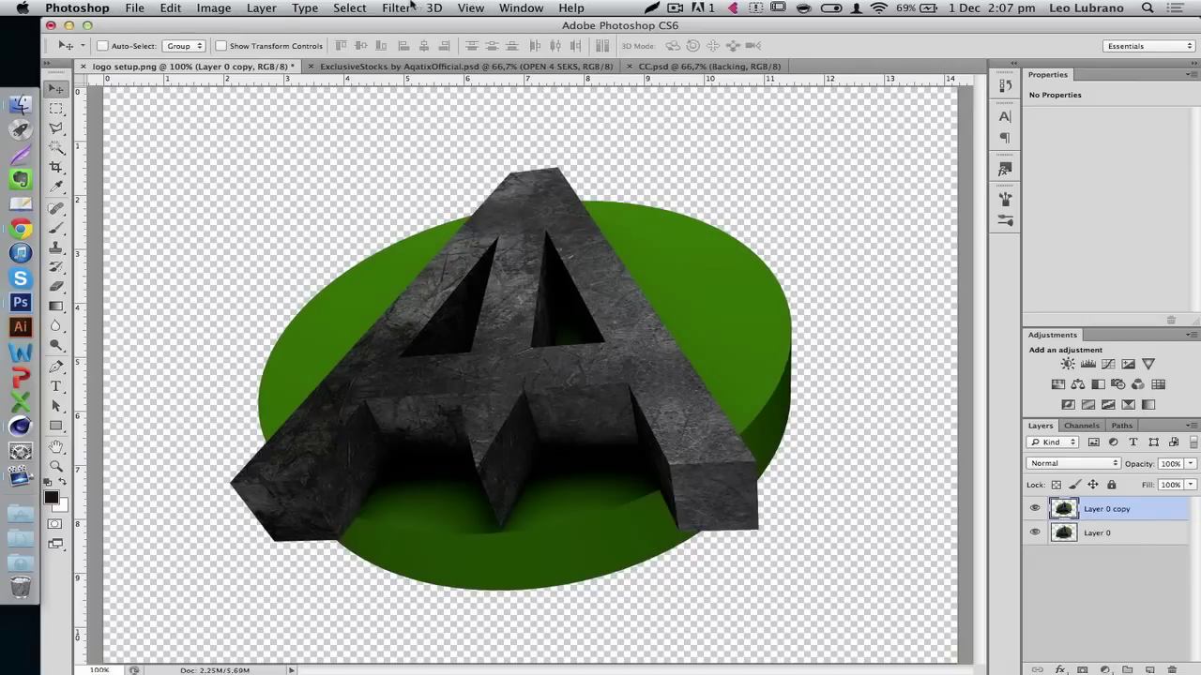
# Apply the Glowing Edges filter to the duplicated layer with edge width 1, edge brightness 7 and smoothness 3.
pyautogui.click(406, 6)
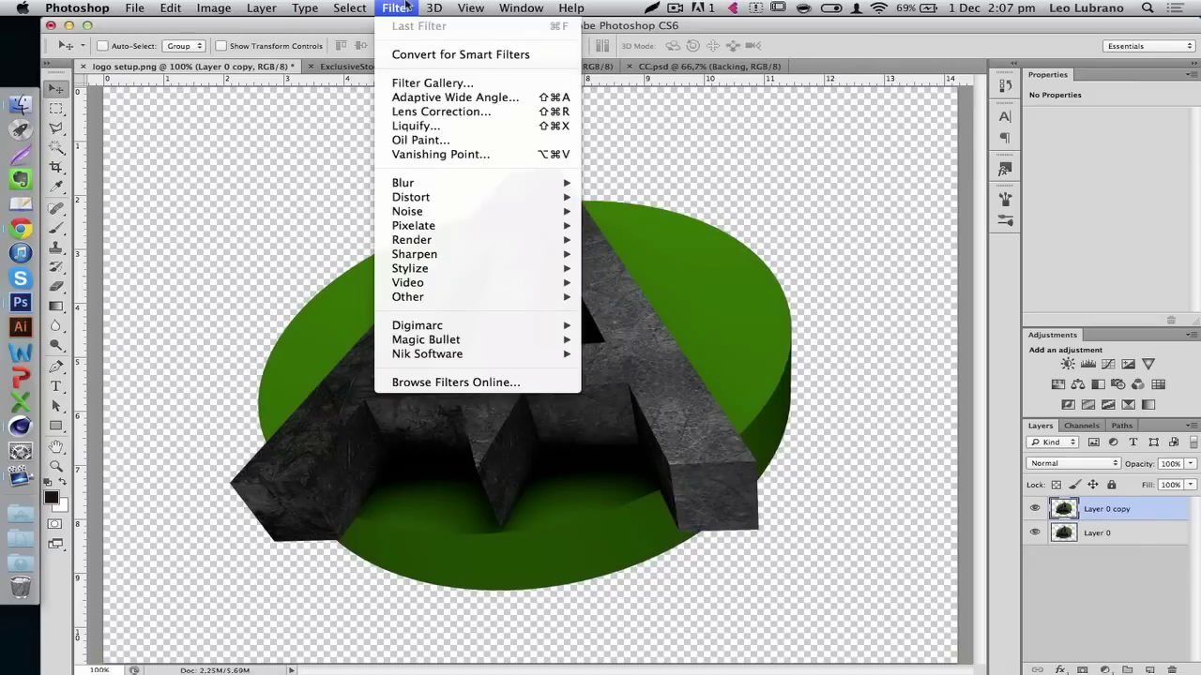
pyautogui.click(406, 6)
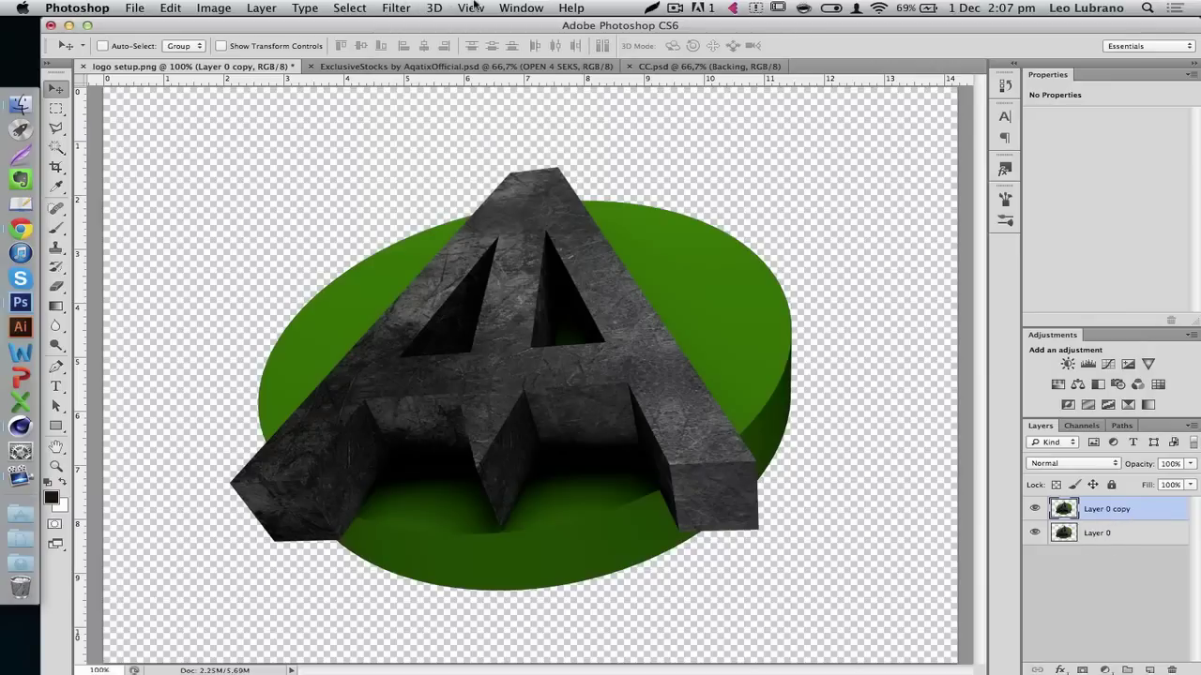
pyautogui.click(396, 6)
pyautogui.click(408, 83)
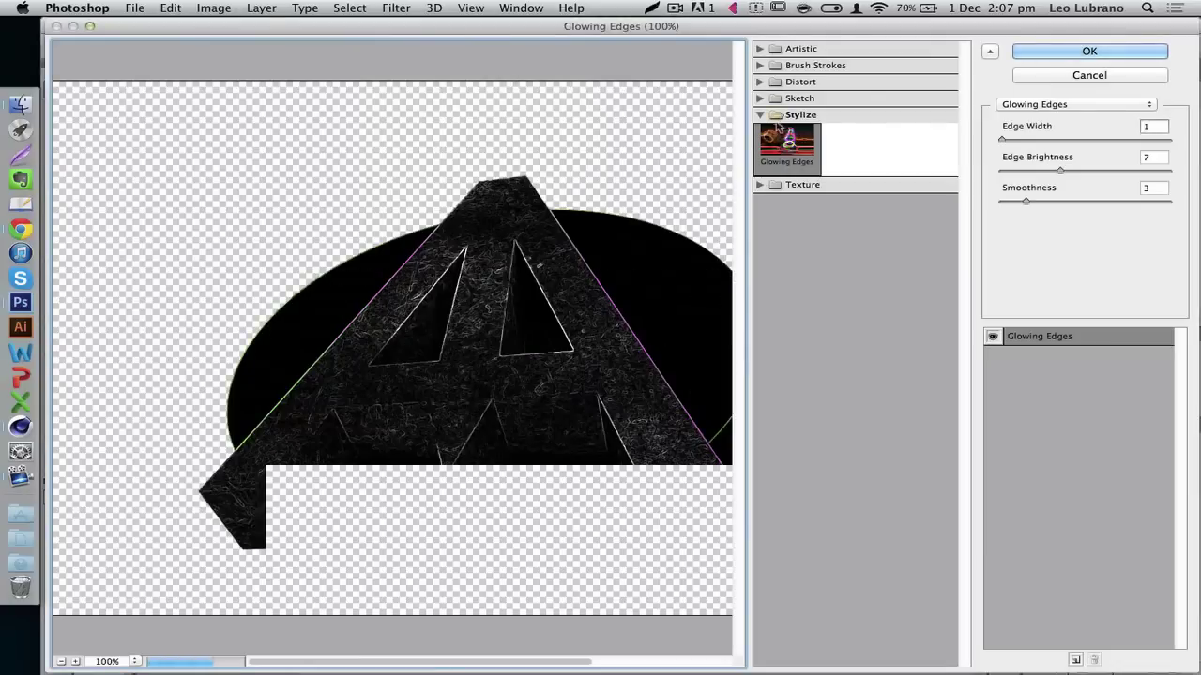
pyautogui.click(776, 116)
pyautogui.click(776, 116)
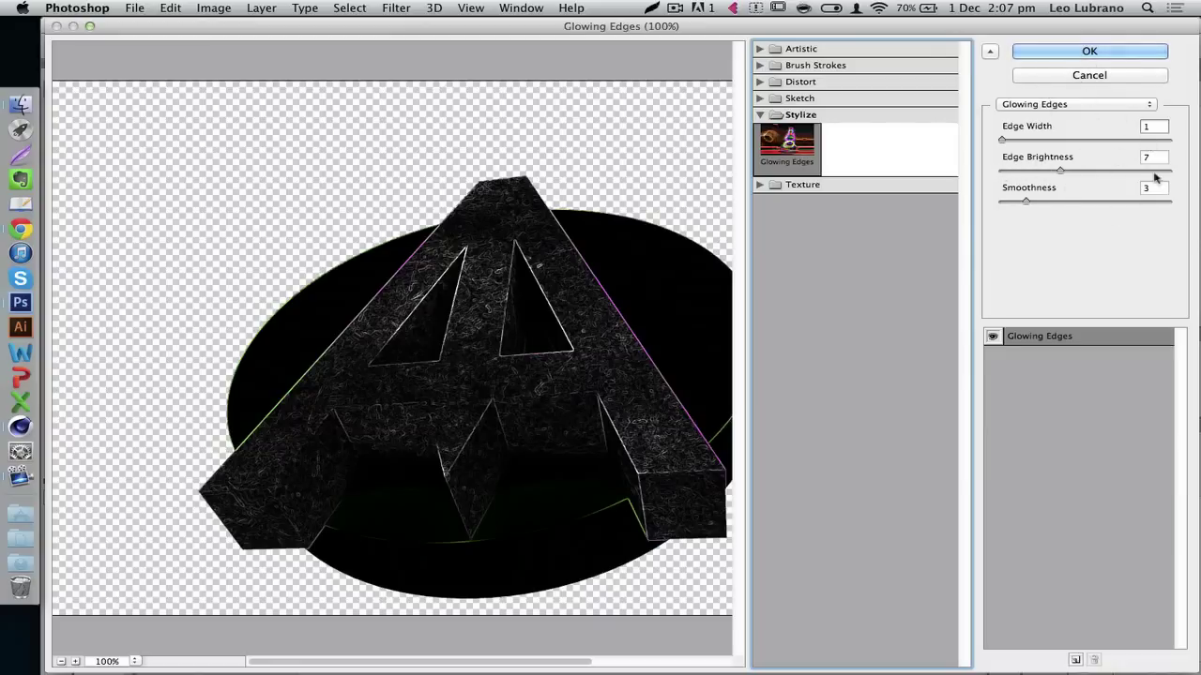
pyautogui.click(1083, 53)
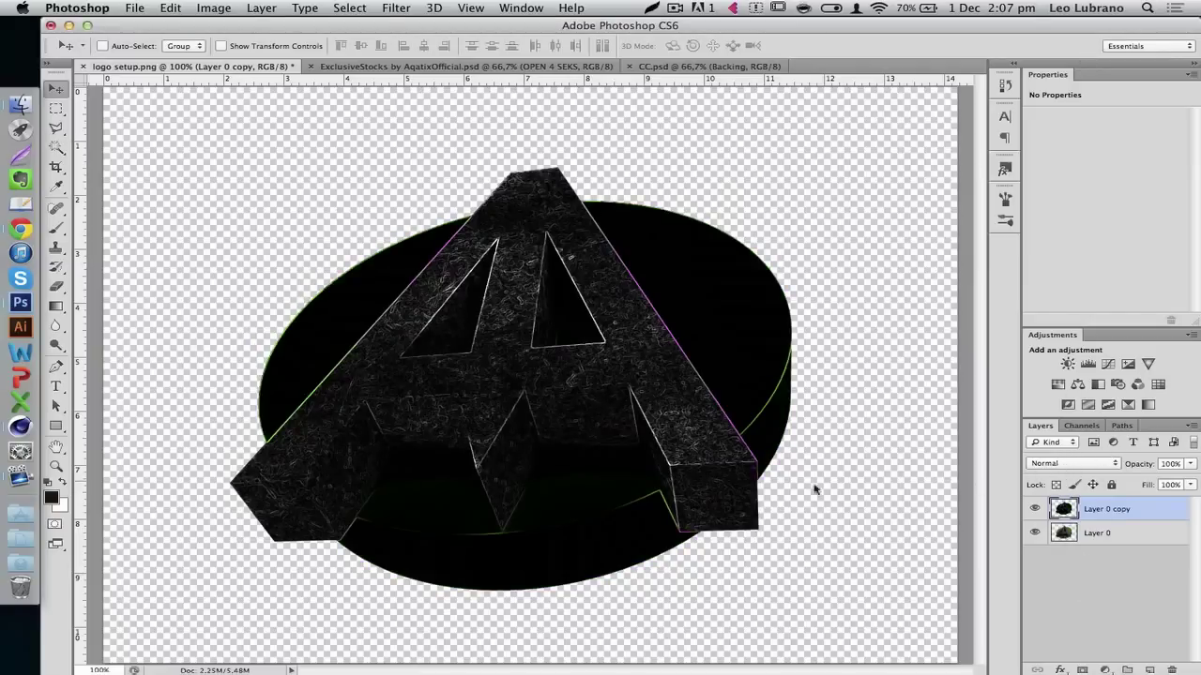
# Blend the glowing-edges layer in Overlay mode and lower its opacity to about 26%.
pyautogui.click(1034, 509)
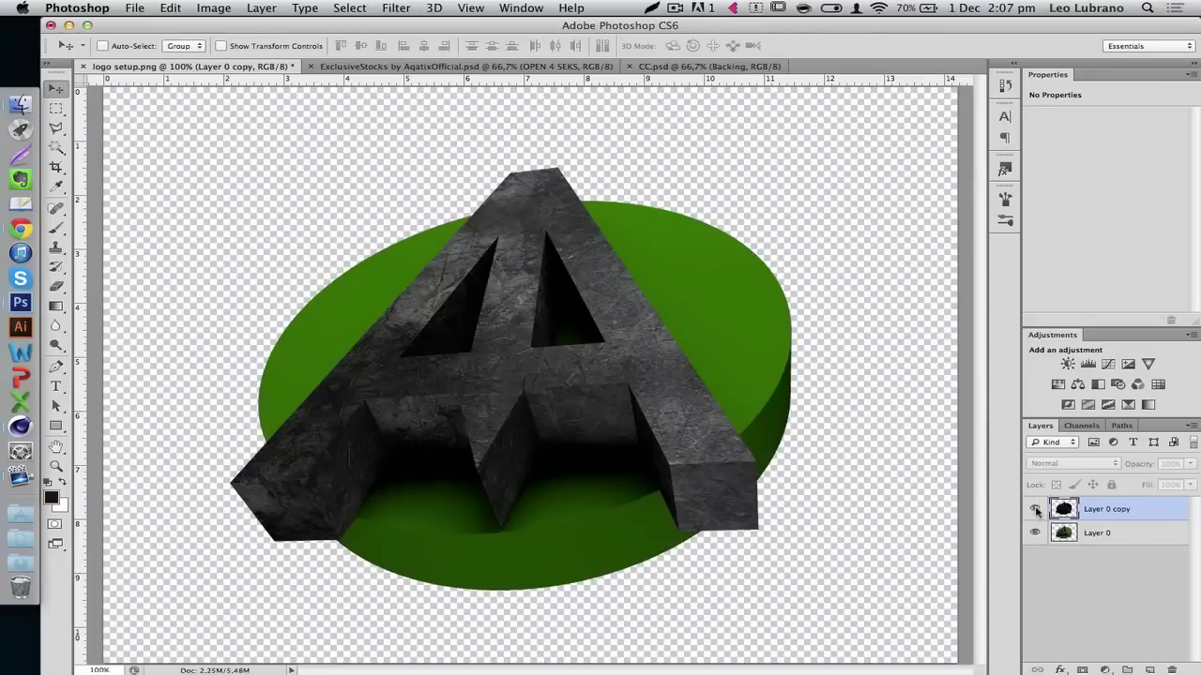
pyautogui.click(1035, 508)
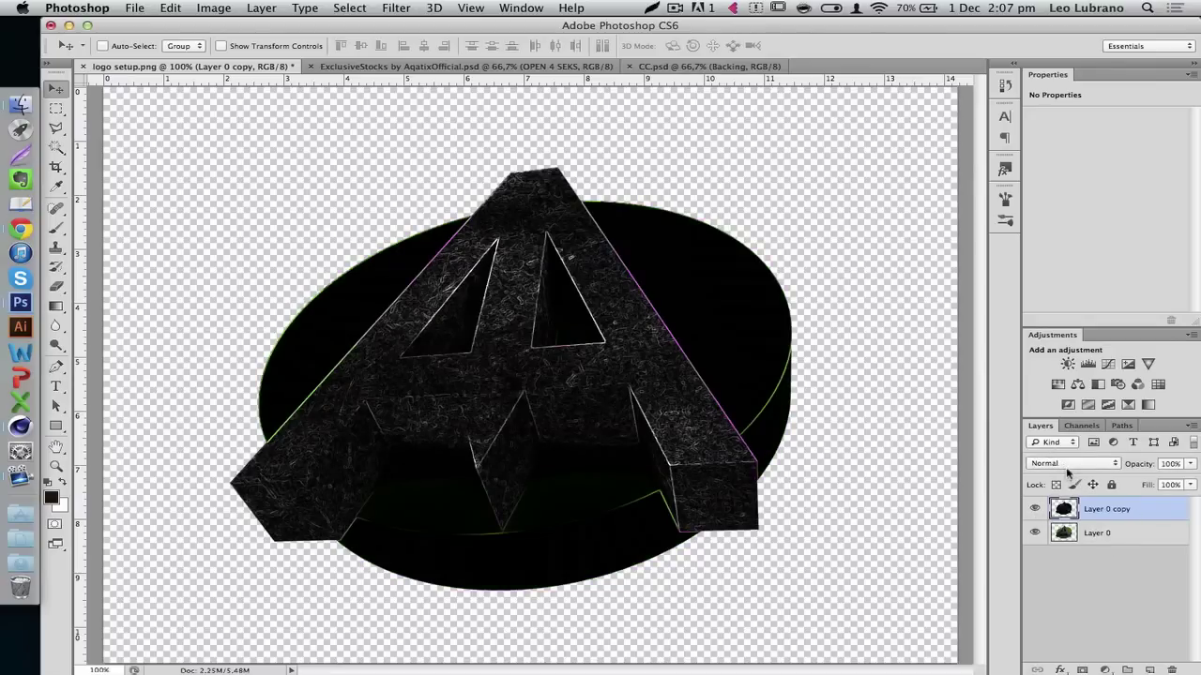
pyautogui.click(1074, 464)
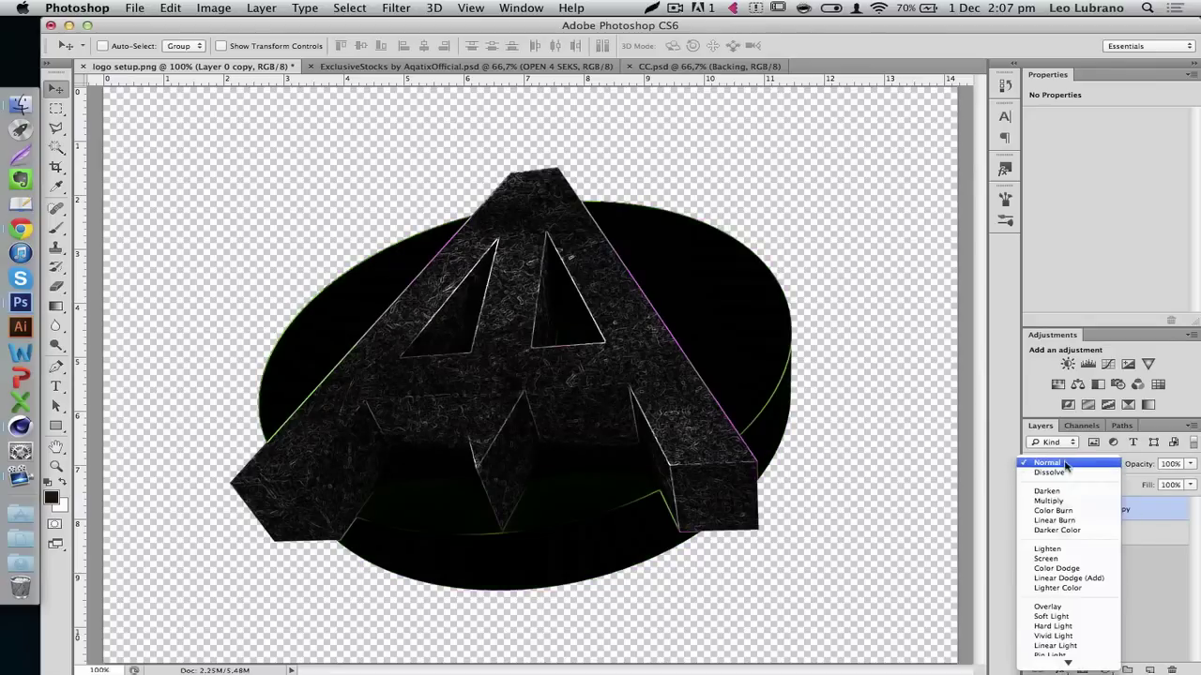
pyautogui.click(1059, 610)
pyautogui.moveTo(1144, 469); pyautogui.dragTo(1088, 469)
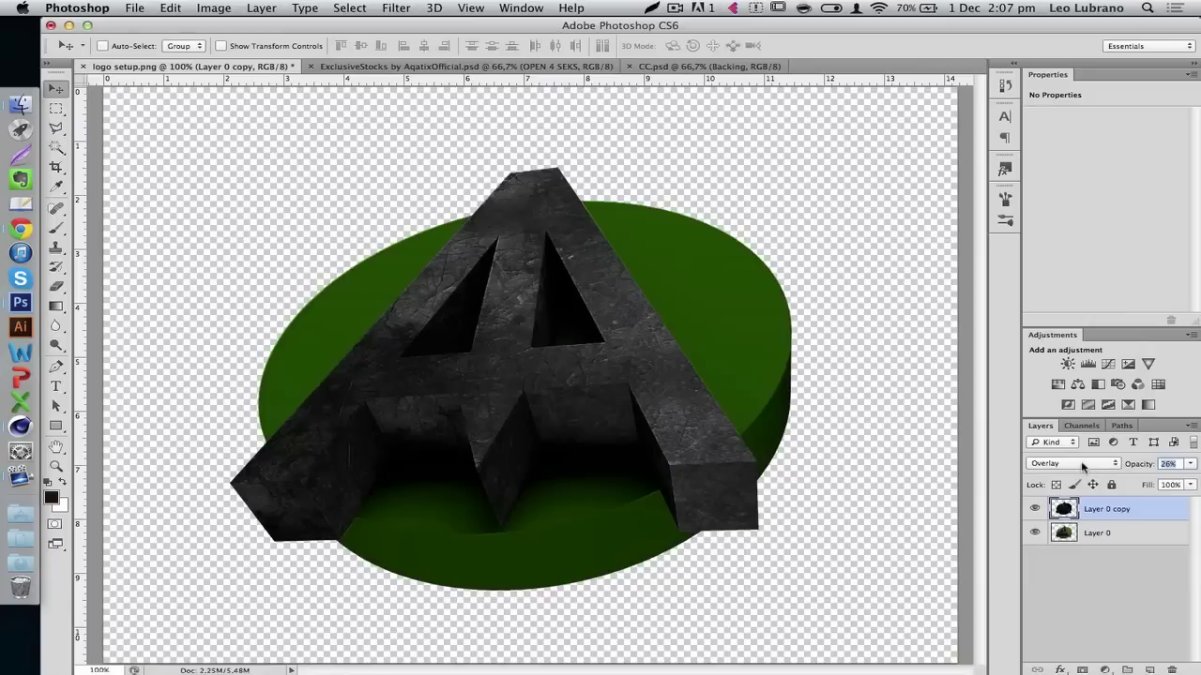
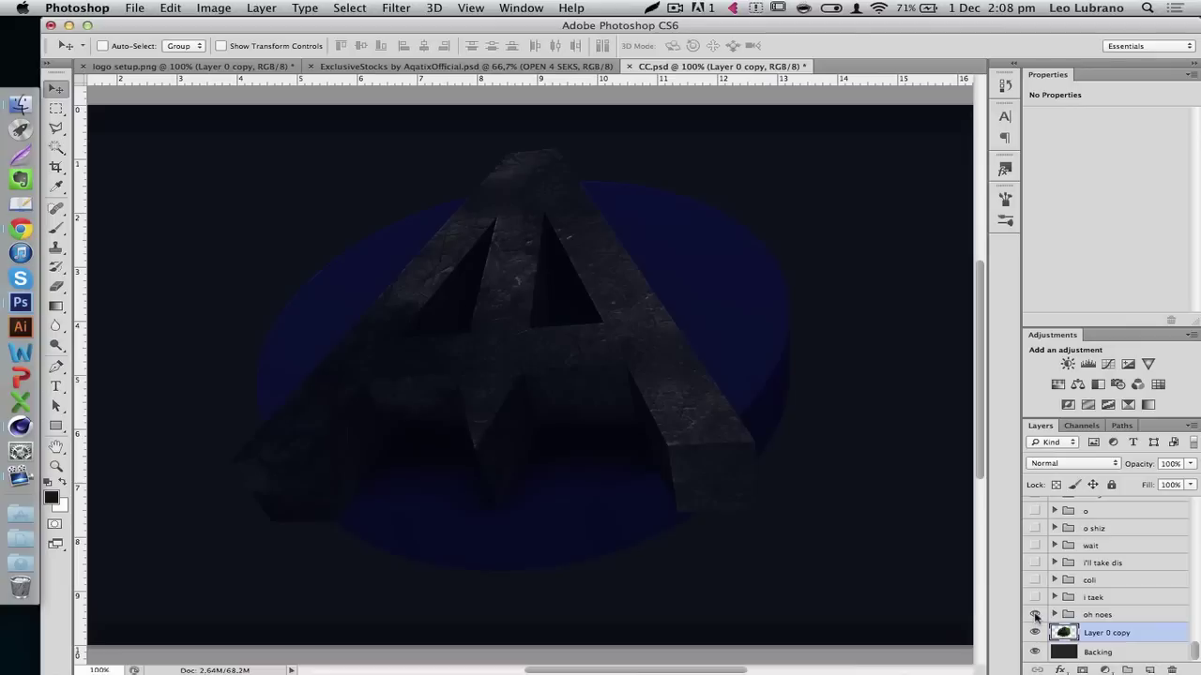
# Hide the "oh noes" group in CC.psd, preview the "i taek" and "o" groups, and select the "o" group.
pyautogui.click(1035, 614)
pyautogui.click(1034, 597)
pyautogui.click(1034, 597)
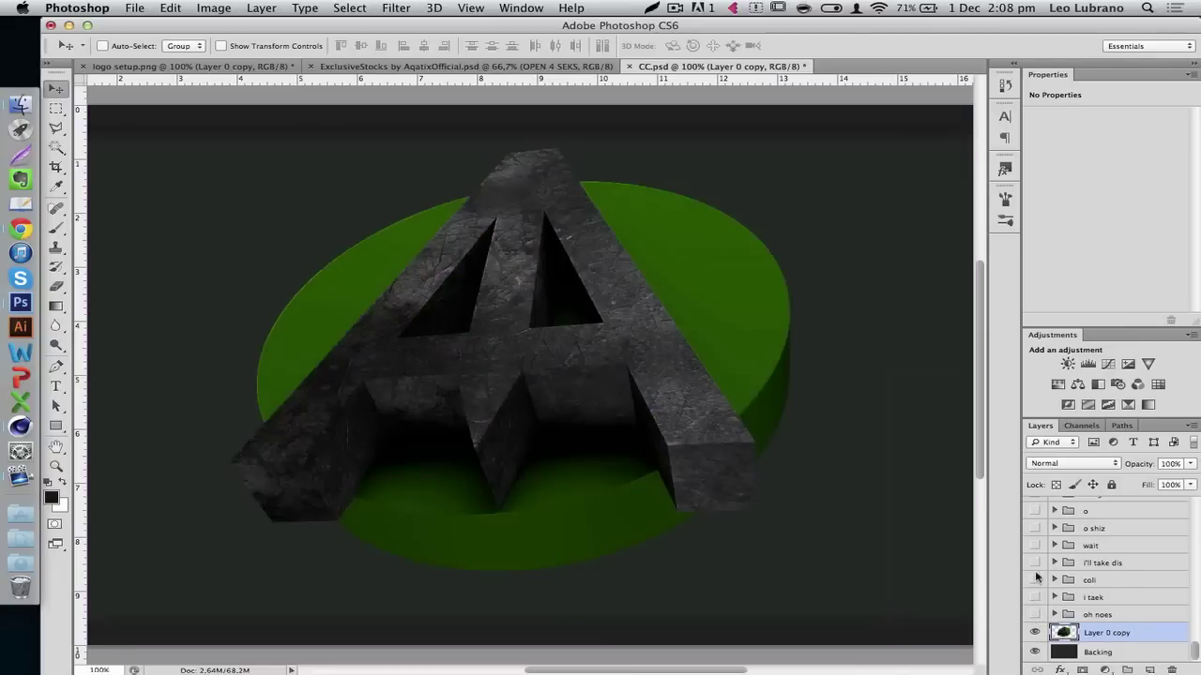
pyautogui.click(1034, 511)
pyautogui.click(1034, 511)
pyautogui.click(1086, 514)
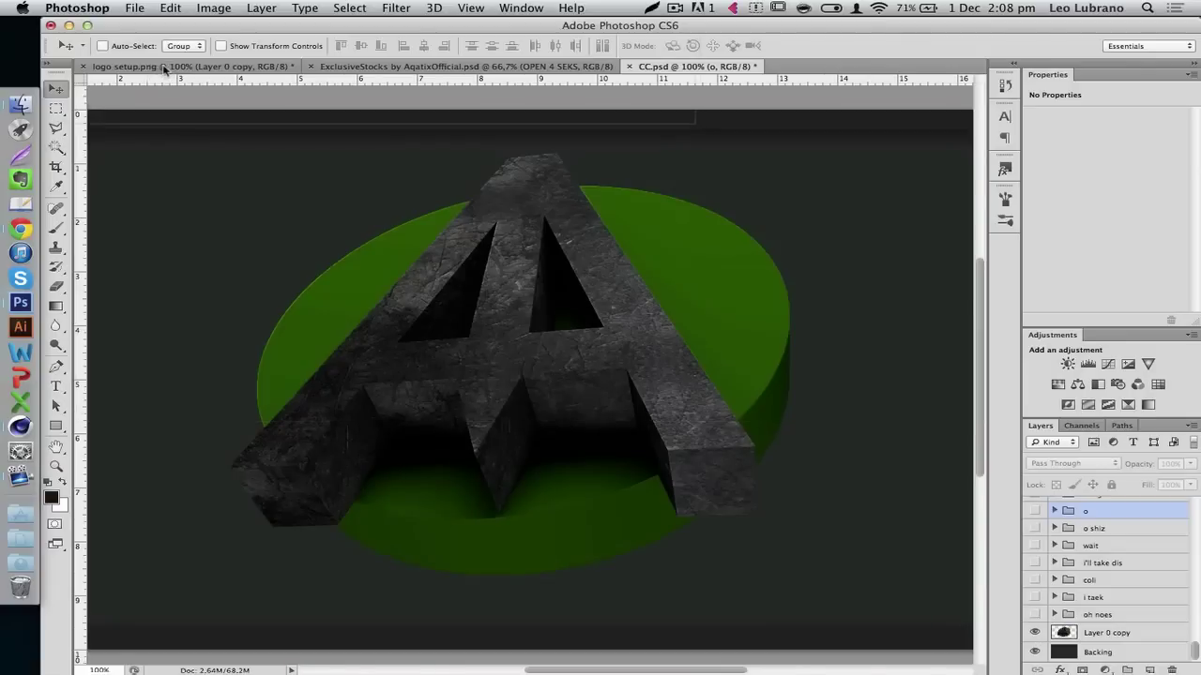
# Copy the "o" group into logo setup.png as a visible group and add an empty layer beneath Layer 0 copy.
pyautogui.click(160, 67)
pyautogui.click(1035, 506)
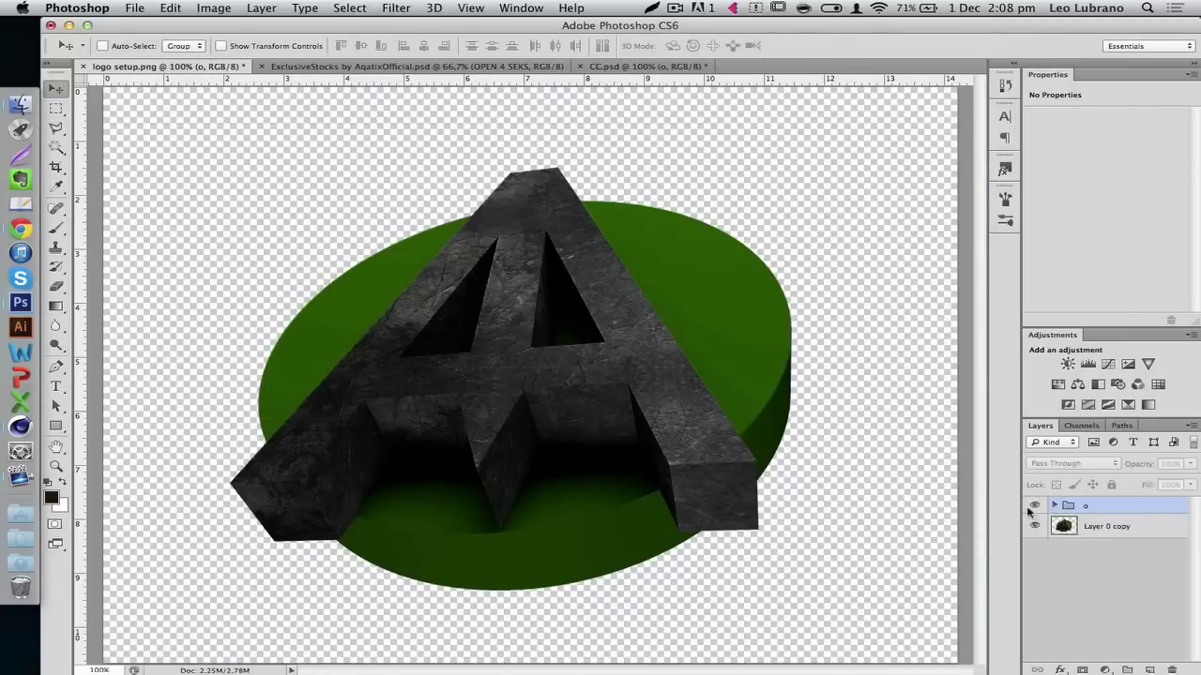
pyautogui.click(1111, 526)
pyautogui.keyDown('super'); pyautogui.click(1150, 671); pyautogui.keyUp('super')
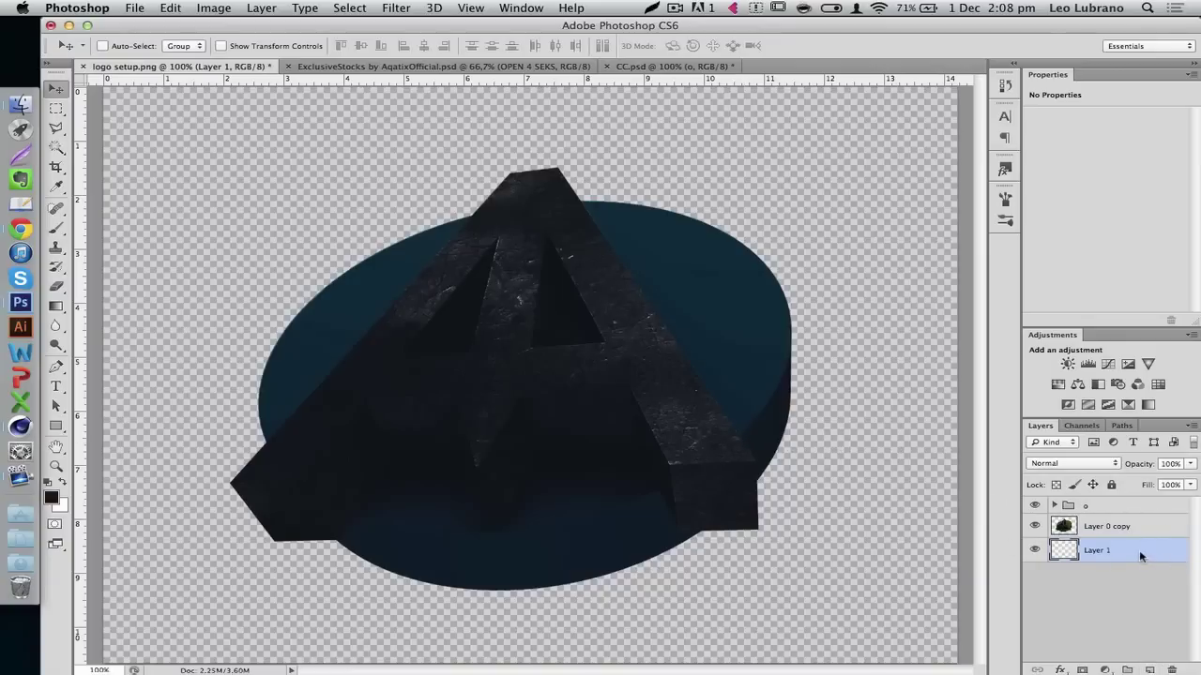
# Set the foreground colour to black (#000000) and fill the empty background layer beneath the logo with it.
pyautogui.click(51, 498)
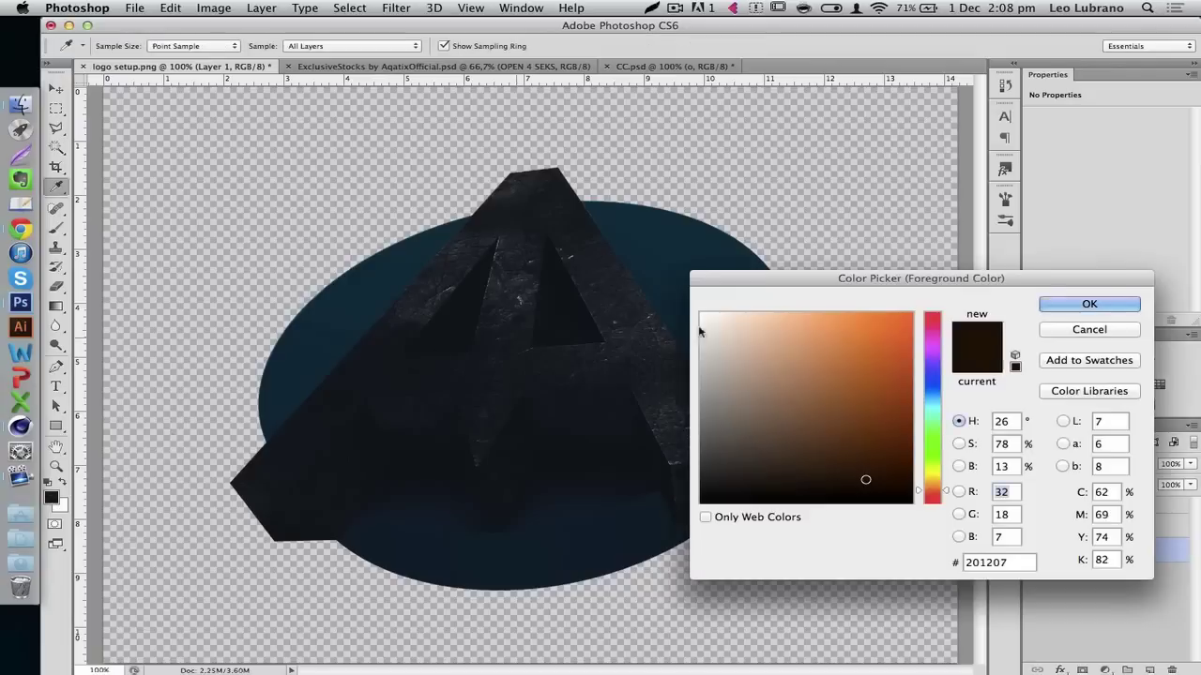
pyautogui.moveTo(871, 415); pyautogui.dragTo(966, 560)
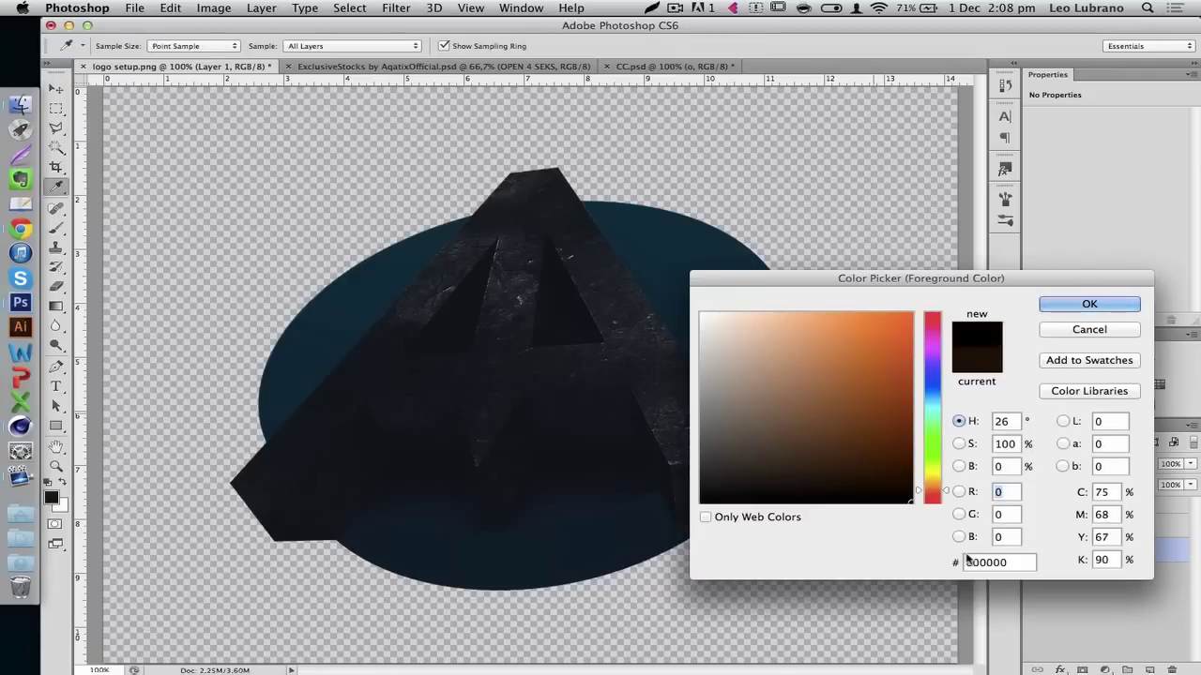
pyautogui.press('Return')
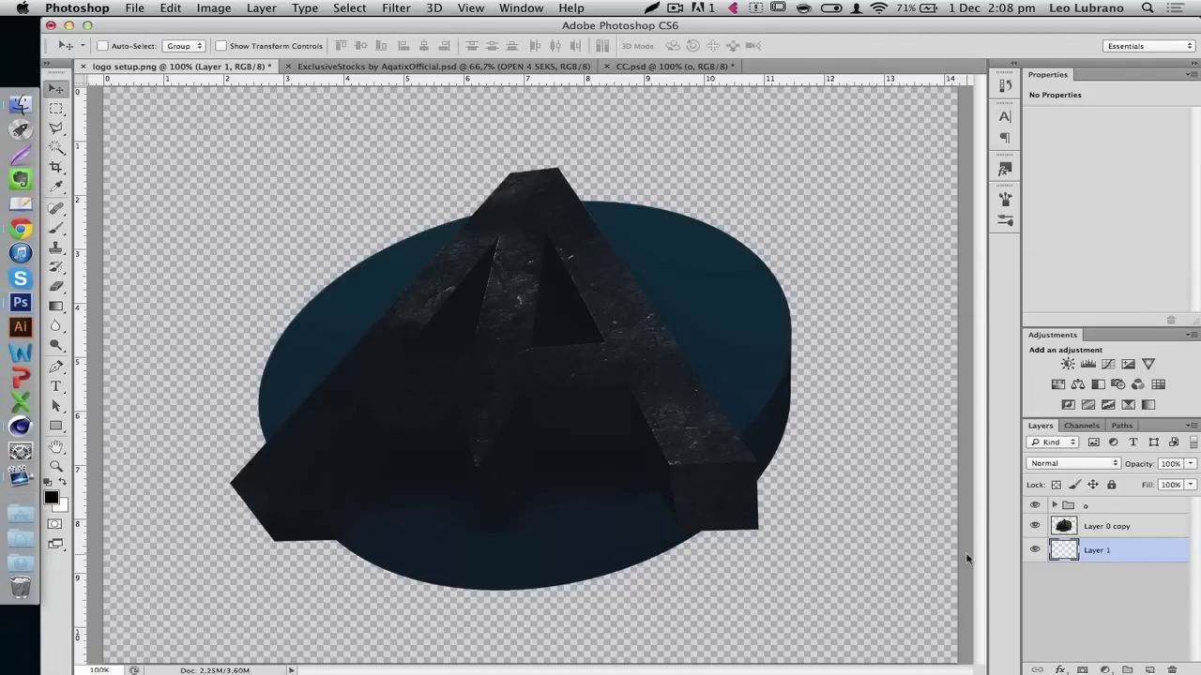
pyautogui.hotkey('alt', 'BackSpace')
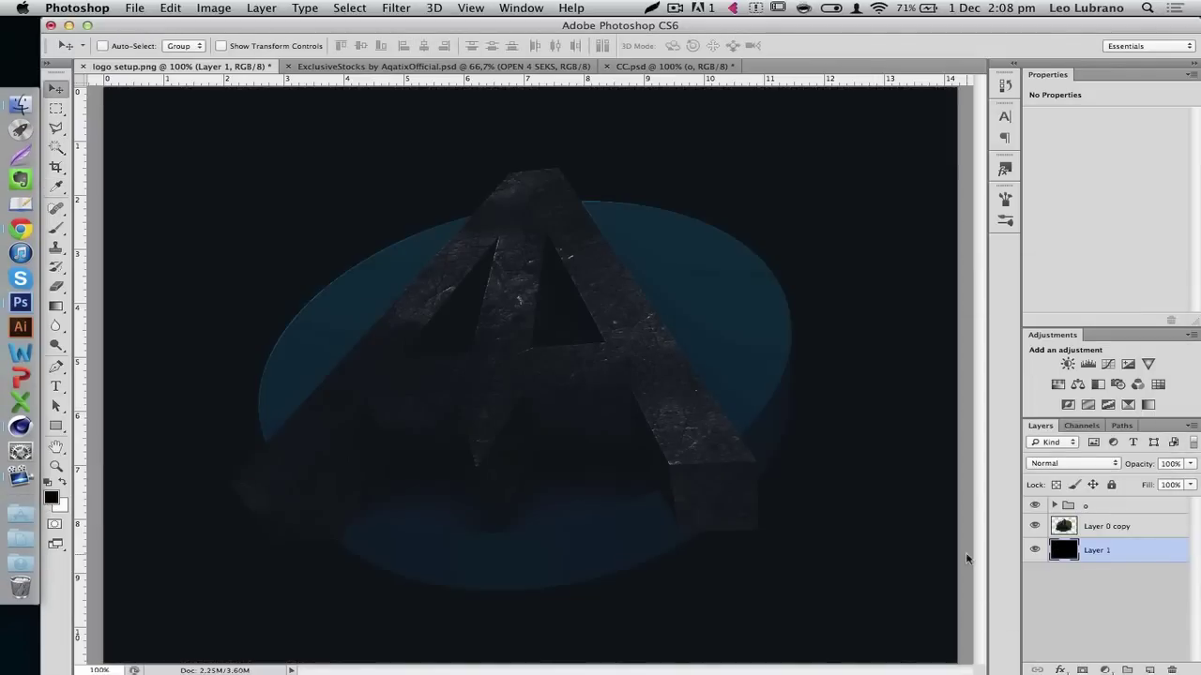
pyautogui.press('super+minus')
pyautogui.press('super+equal')
pyautogui.press('super+minus')
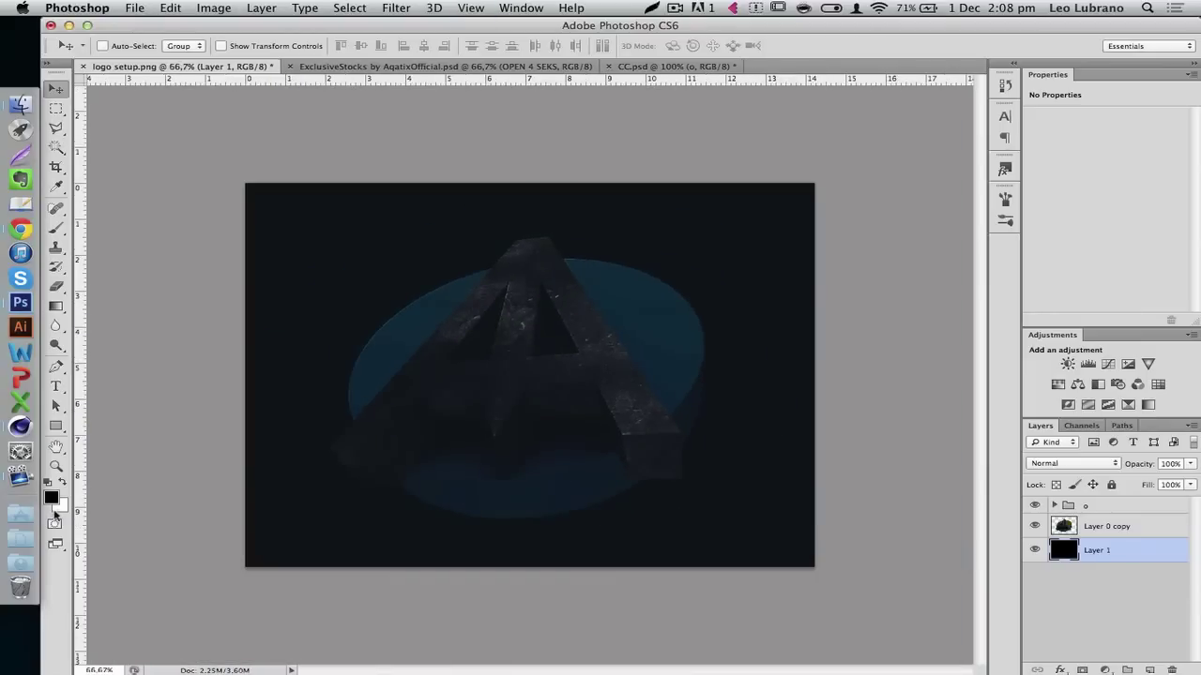
# Try an orange-red fill on the background layer and hide the "o" group to compare the colours.
pyautogui.click(51, 499)
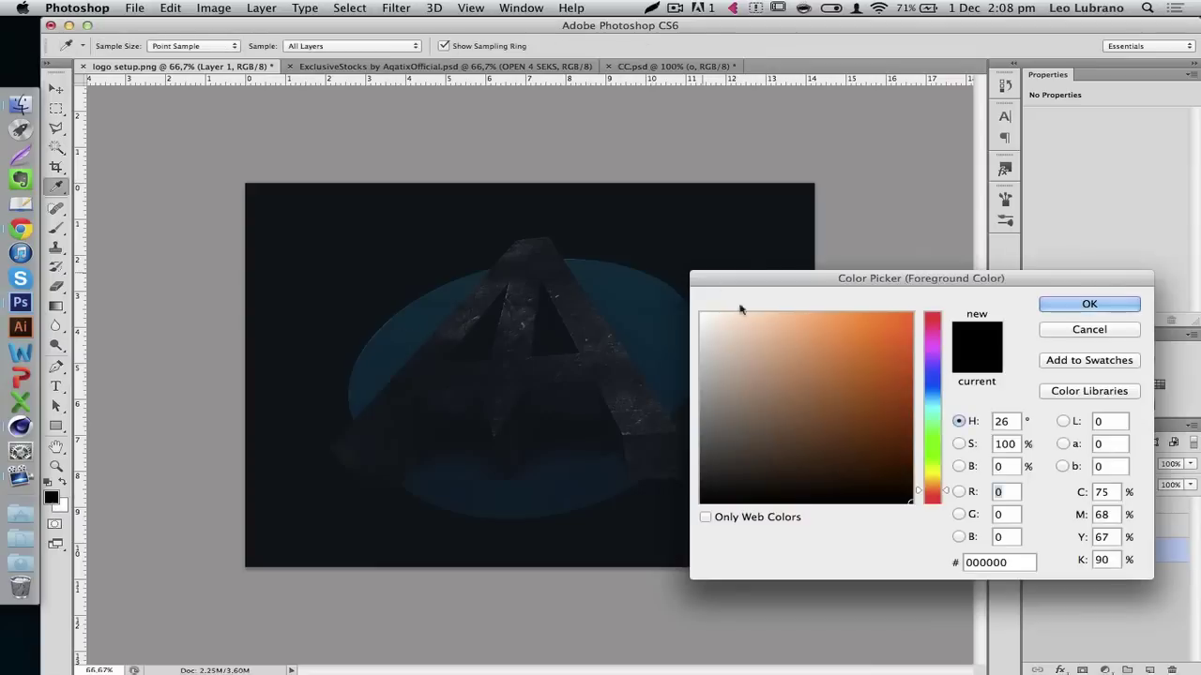
pyautogui.click(842, 397)
pyautogui.click(909, 346)
pyautogui.press('Return')
pyautogui.press('v')
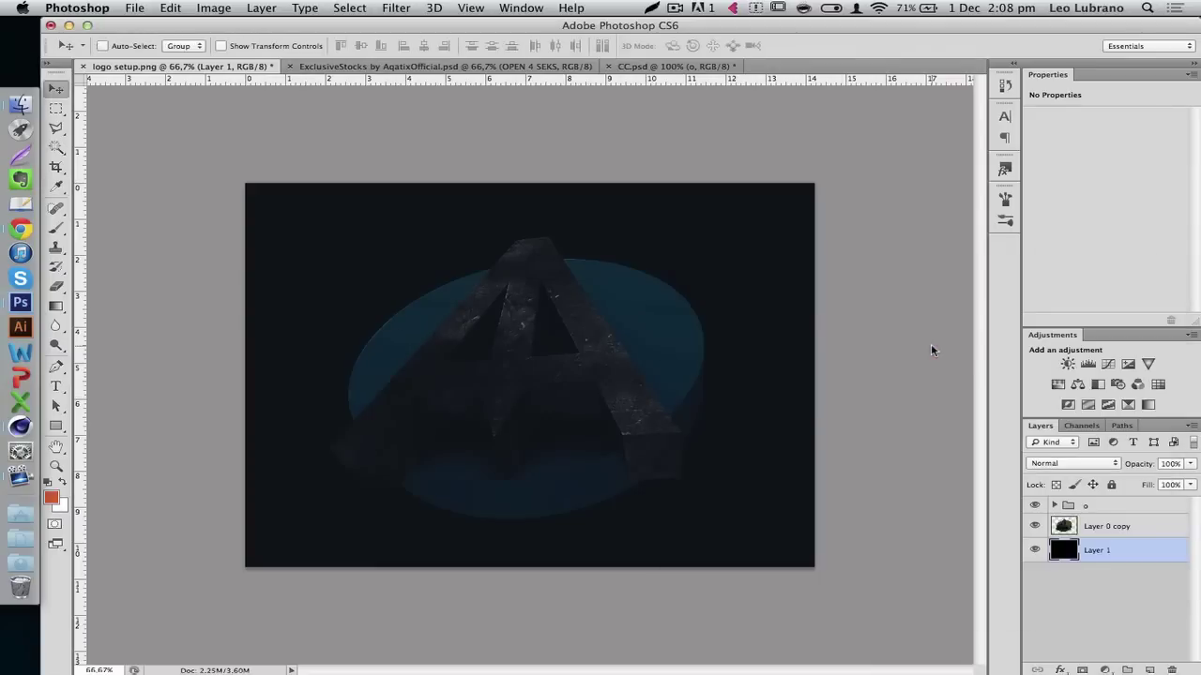
pyautogui.hotkey('alt', 'BackSpace')
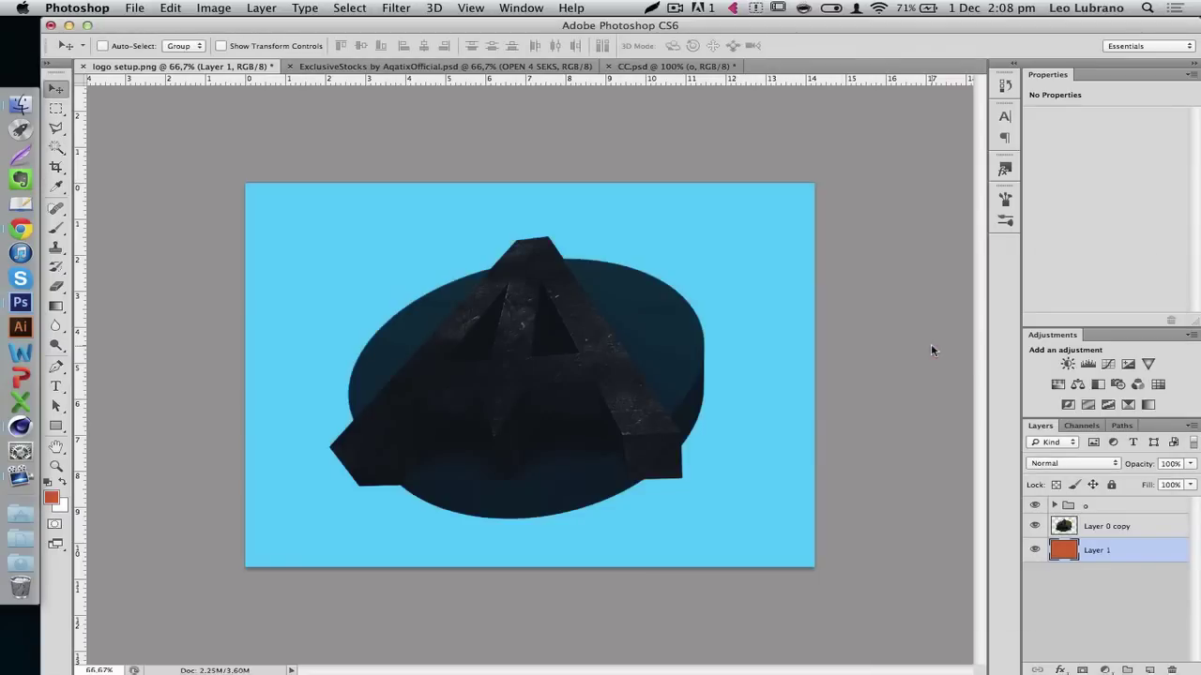
pyautogui.click(1035, 506)
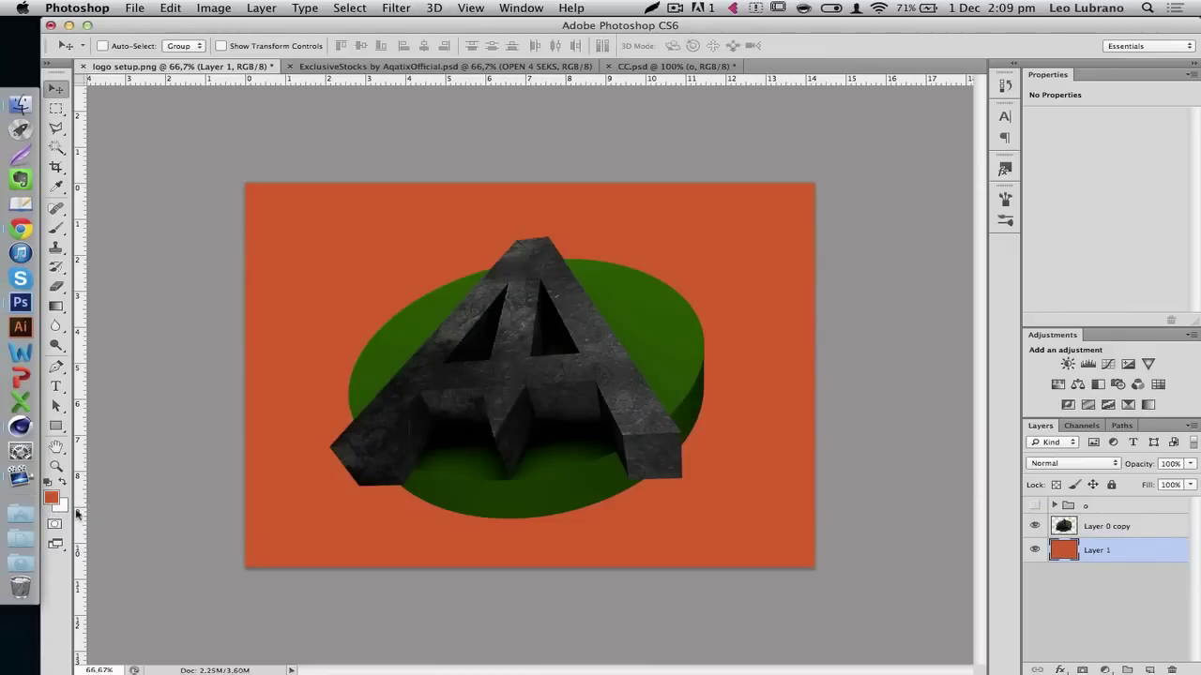
pyautogui.hotkey('ctrl', 'z')
pyautogui.hotkey('ctrl', 'z')
pyautogui.hotkey('ctrl', 'z')
pyautogui.hotkey('ctrl', 'z')
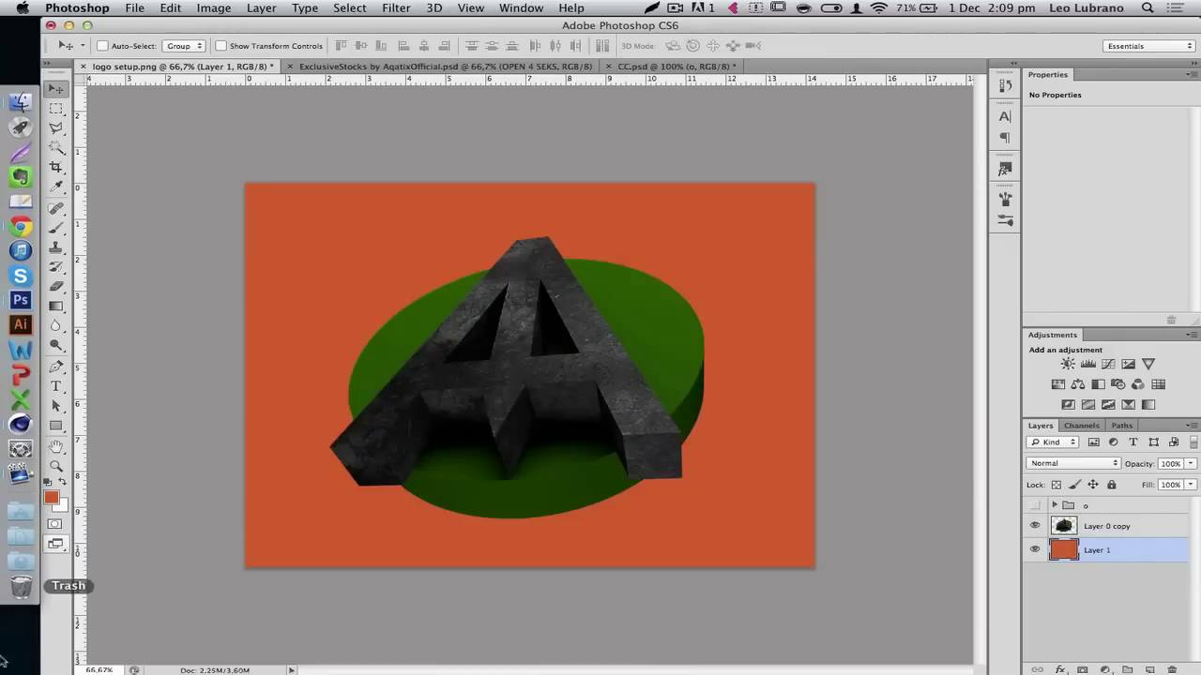
# Refill the background layer with black and make the "o" group visible.
pyautogui.click(52, 497)
pyautogui.click(873, 463)
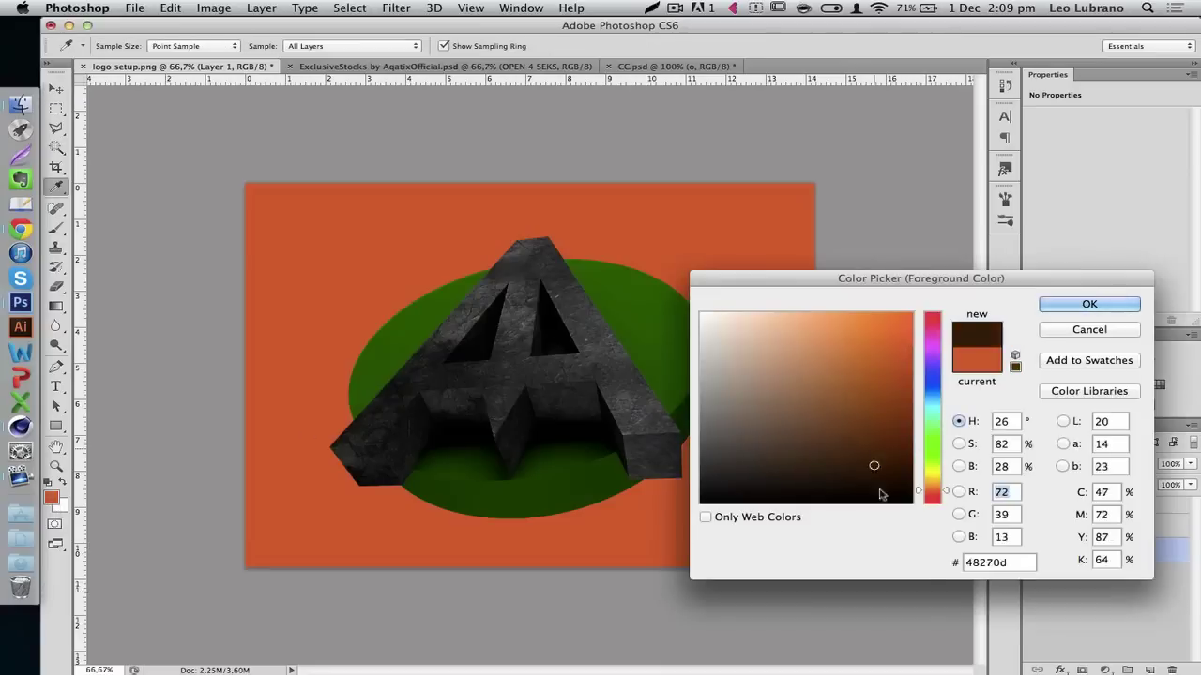
pyautogui.moveTo(879, 495); pyautogui.dragTo(978, 638)
pyautogui.press('Return')
pyautogui.hotkey('alt', 'BackSpace')
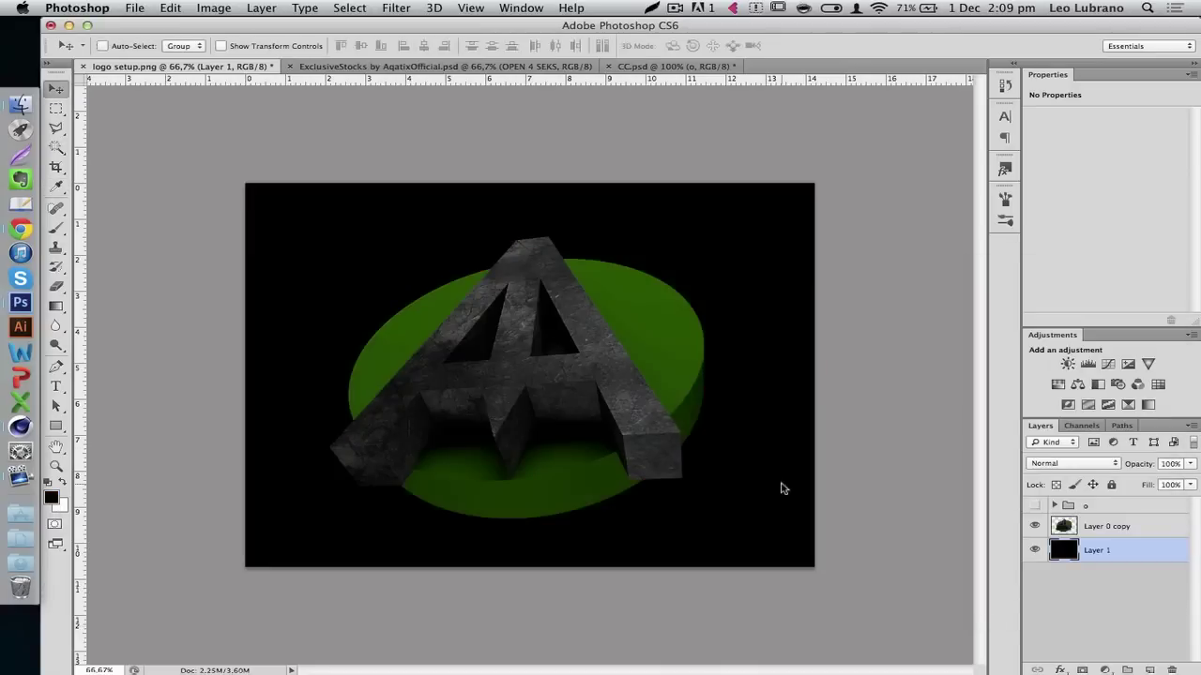
pyautogui.click(1034, 505)
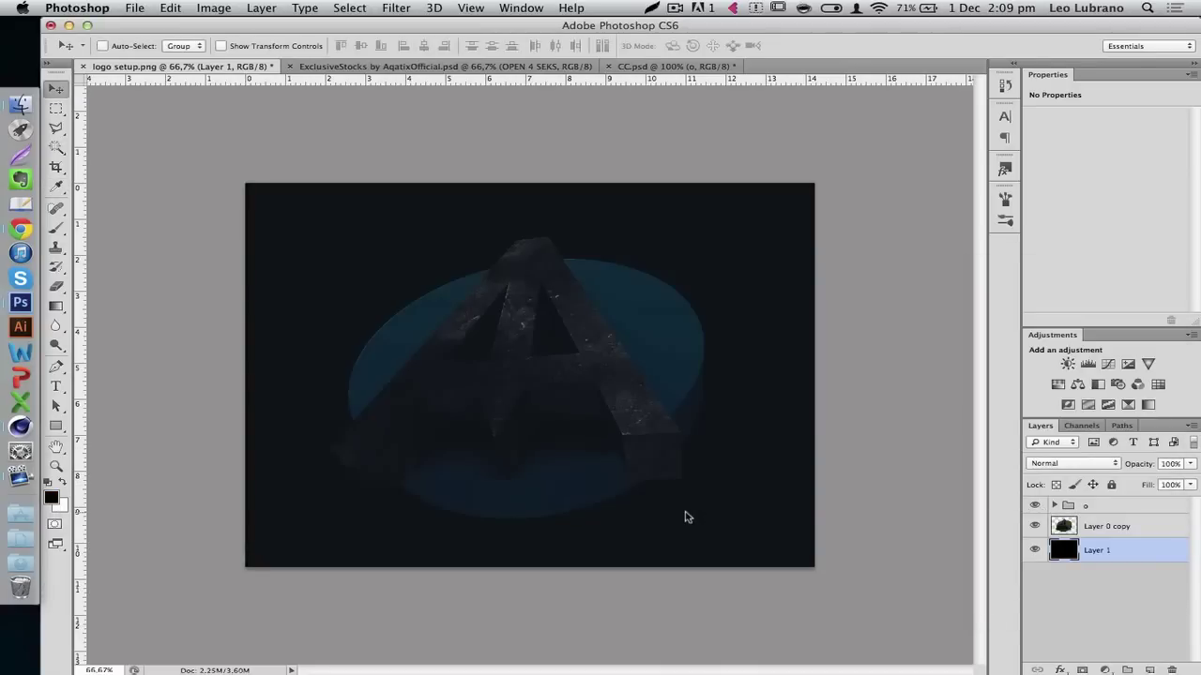
# Add an empty layer directly above Layer 0 copy.
pyautogui.press('super+1')
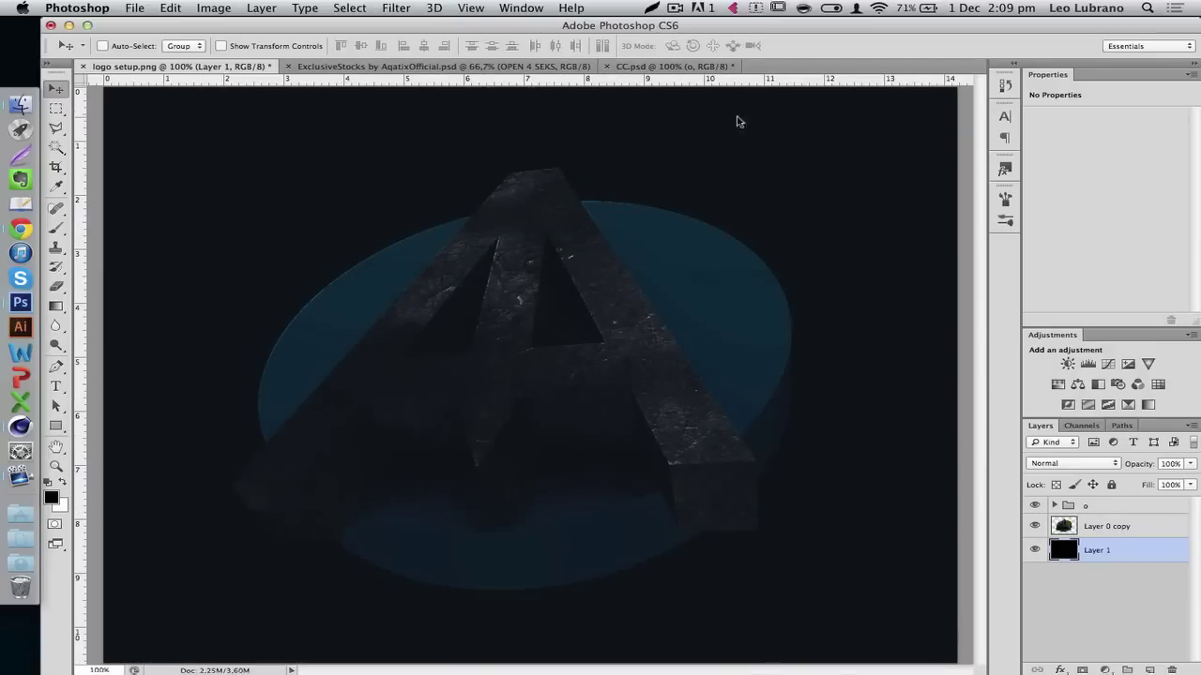
pyautogui.click(1096, 529)
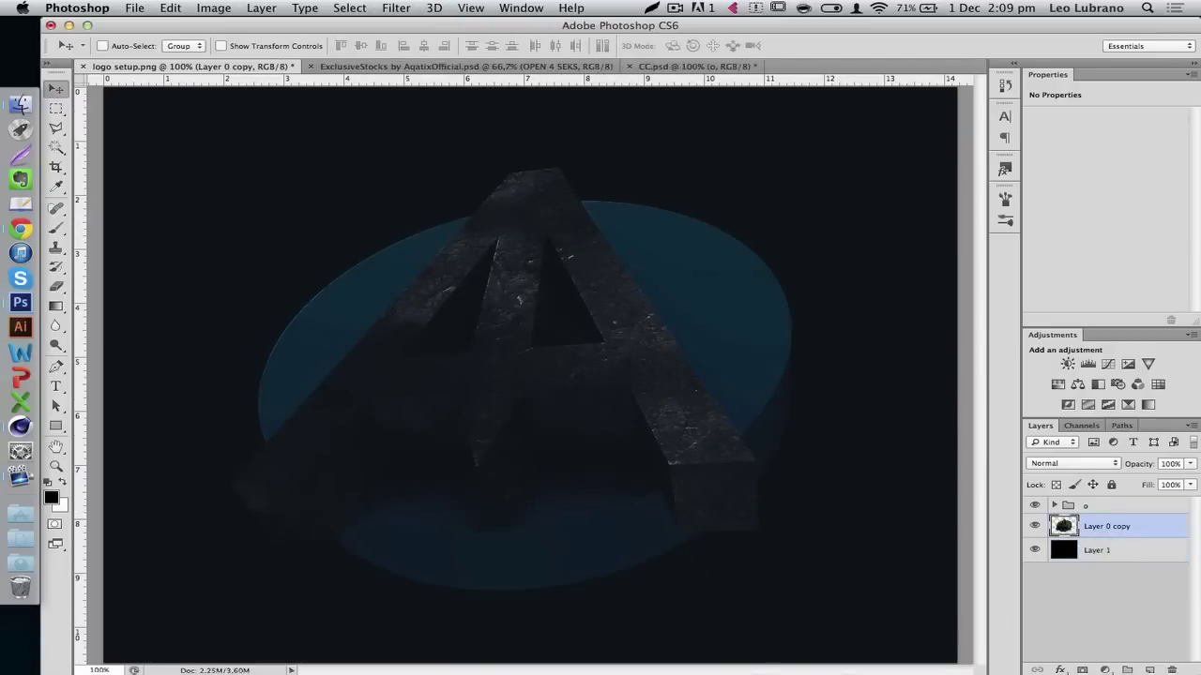
pyautogui.click(1157, 668)
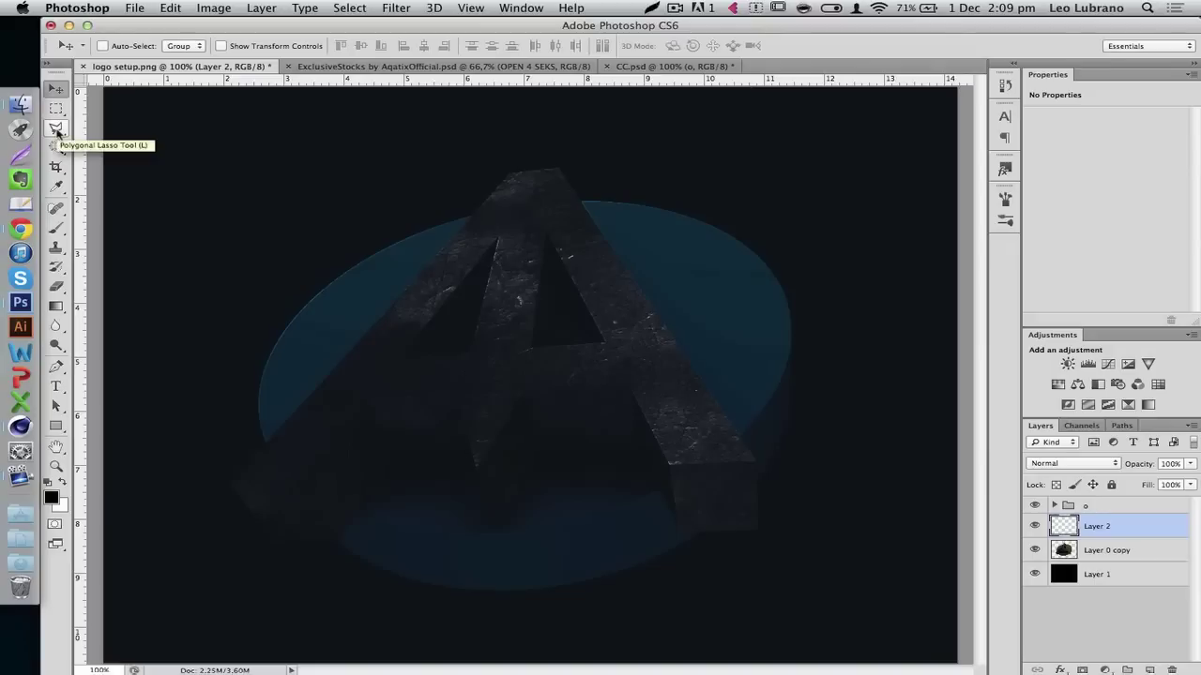
# Outline the front face of the letter A as a closed selection with the Polygonal Lasso, leaving its inner holes included.
pyautogui.click(58, 131)
pyautogui.click(107, 140)
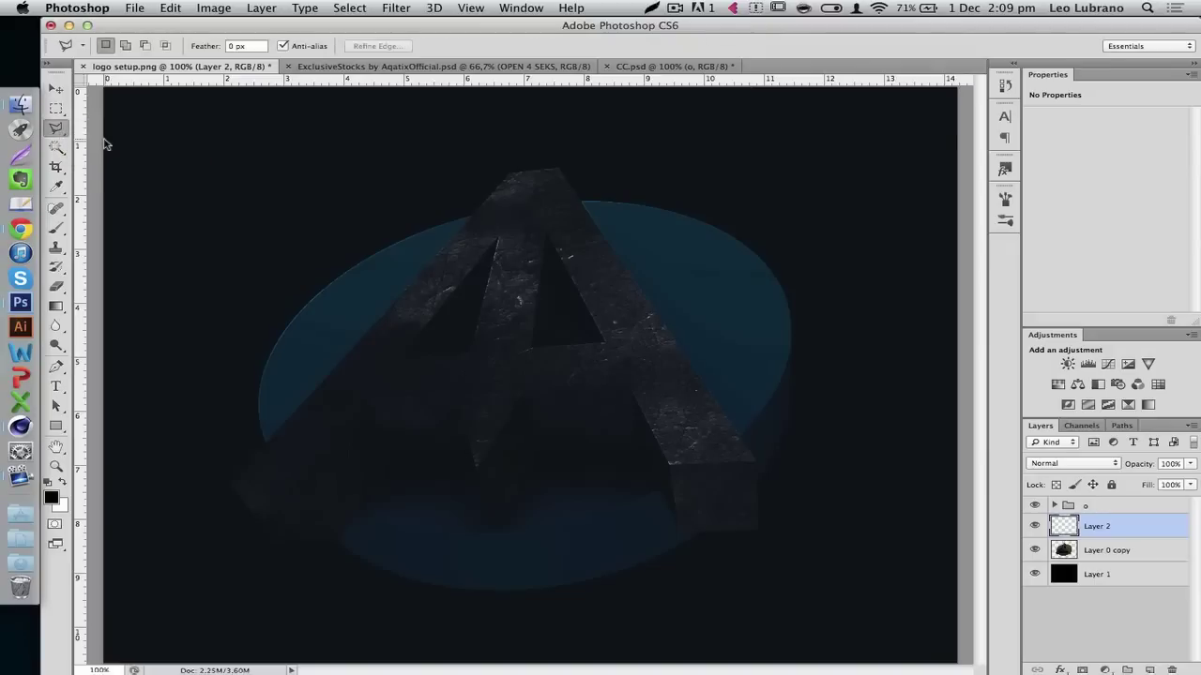
pyautogui.click(305, 480)
pyautogui.click(229, 484)
pyautogui.click(506, 175)
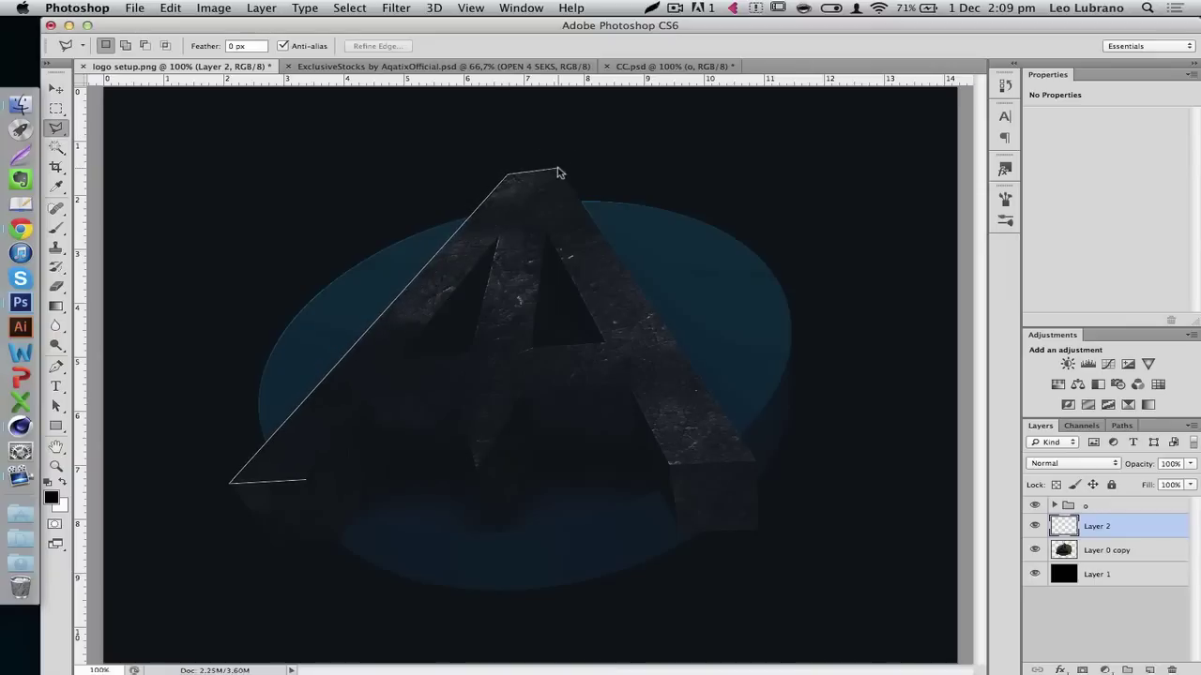
pyautogui.click(557, 170)
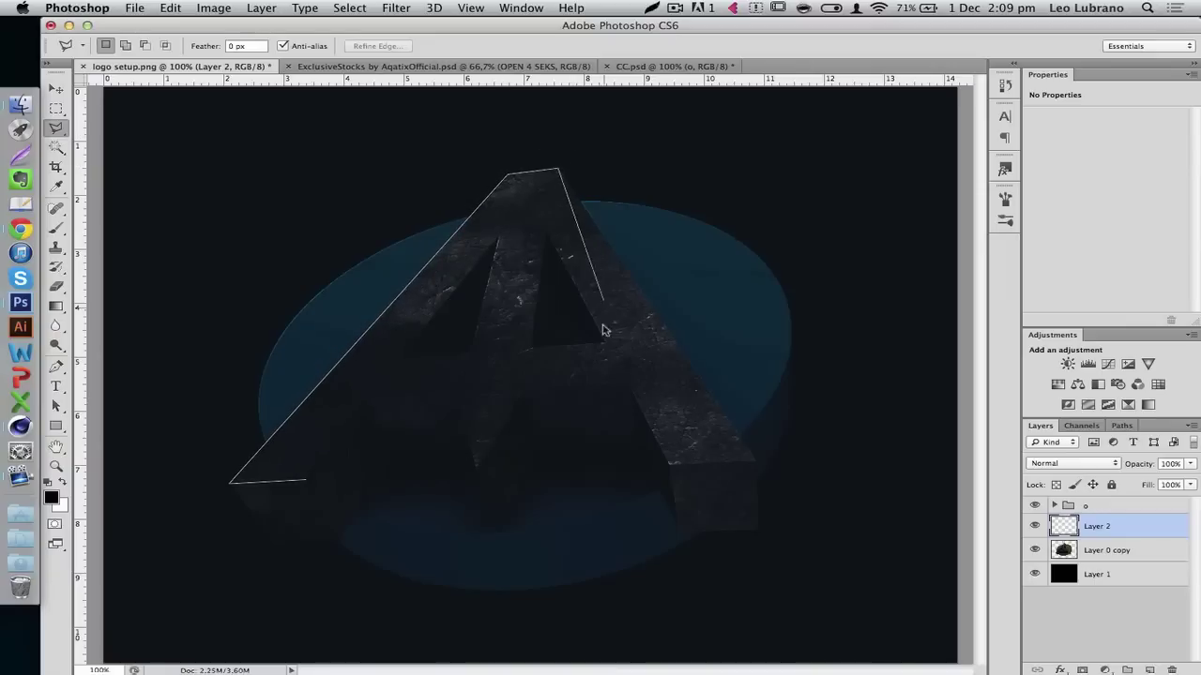
pyautogui.click(759, 463)
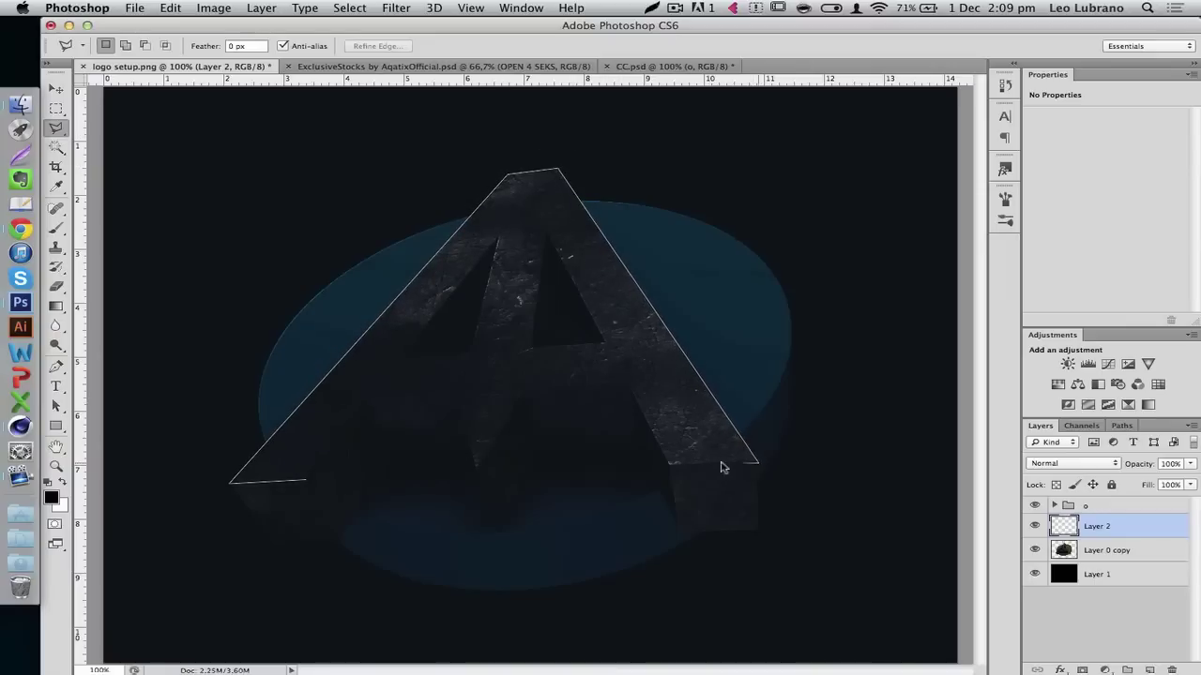
pyautogui.click(669, 464)
pyautogui.click(629, 382)
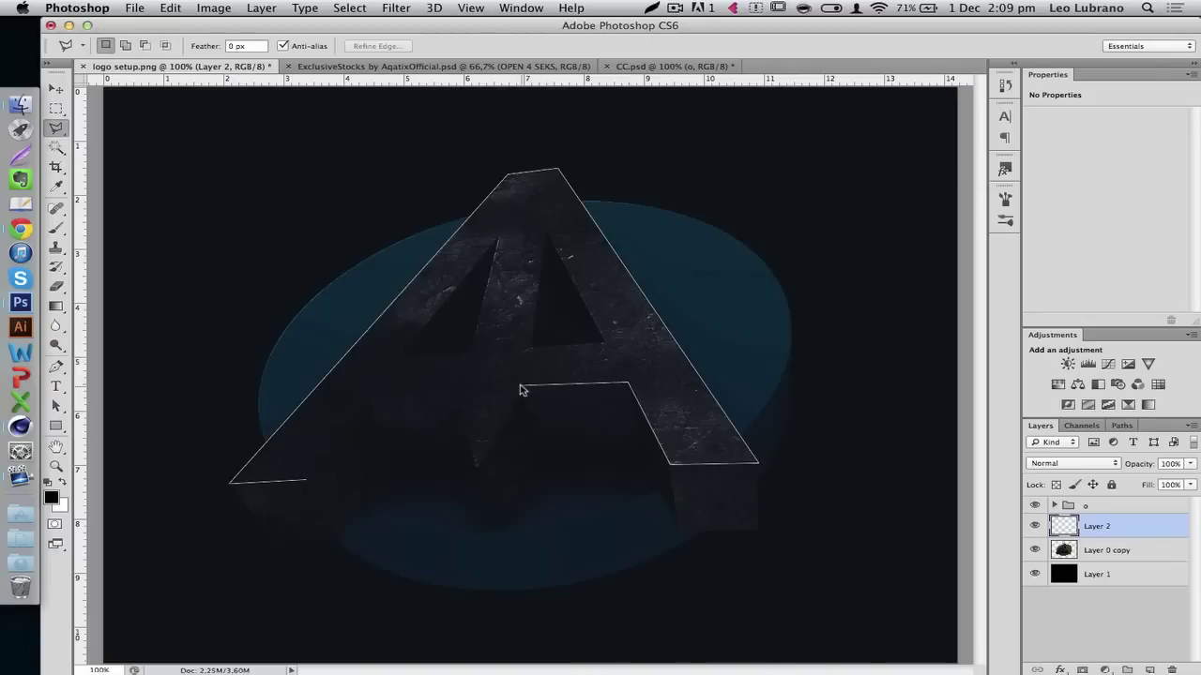
pyautogui.click(523, 386)
pyautogui.click(479, 465)
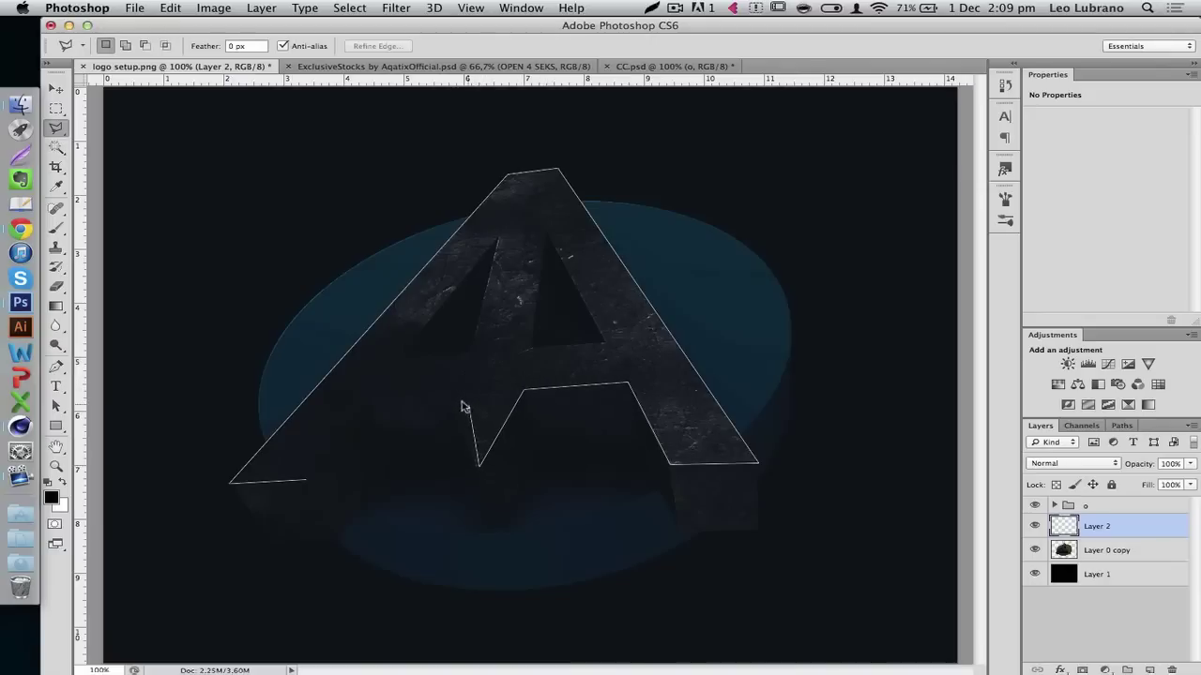
pyautogui.click(458, 389)
pyautogui.click(363, 399)
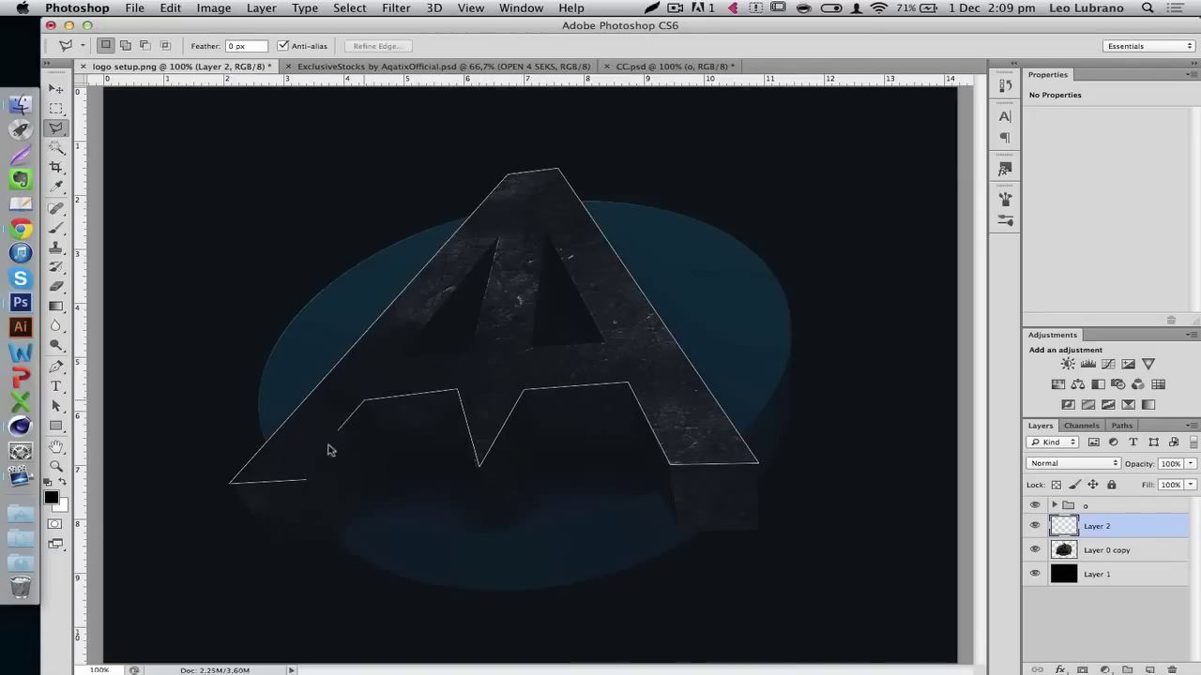
pyautogui.click(309, 482)
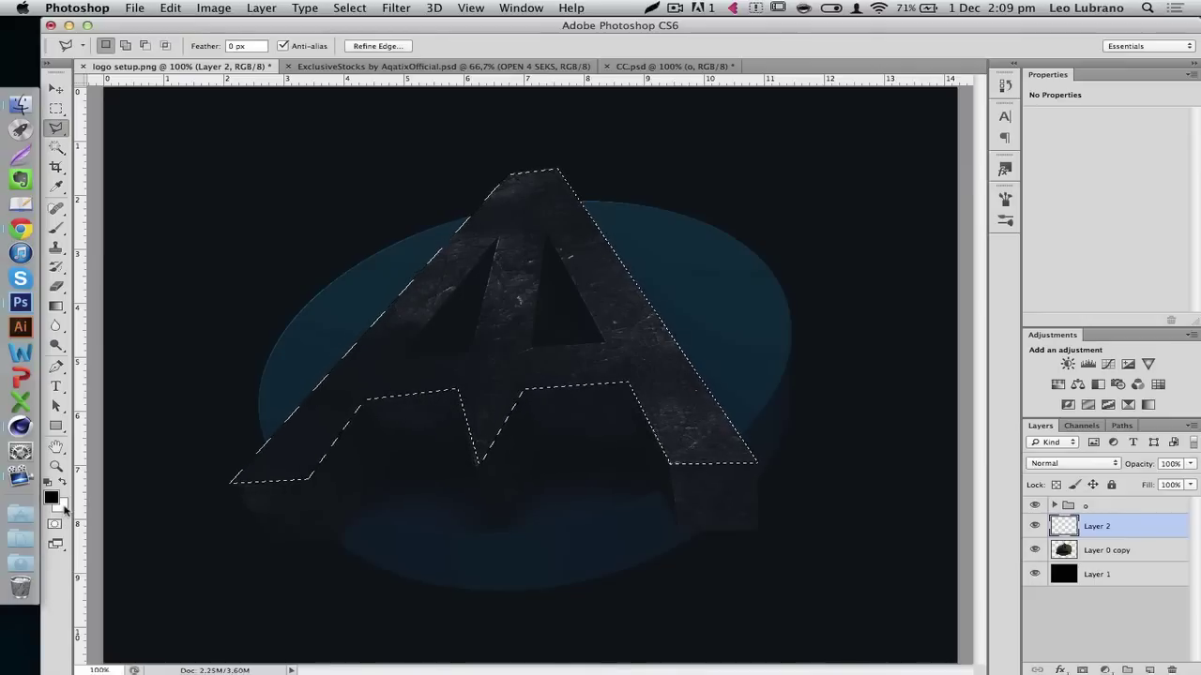
# Fill the A-shaped selection with white, deselect, and clip the layer to Layer 0 copy in Overlay mode.
pyautogui.press('super+BackSpace')
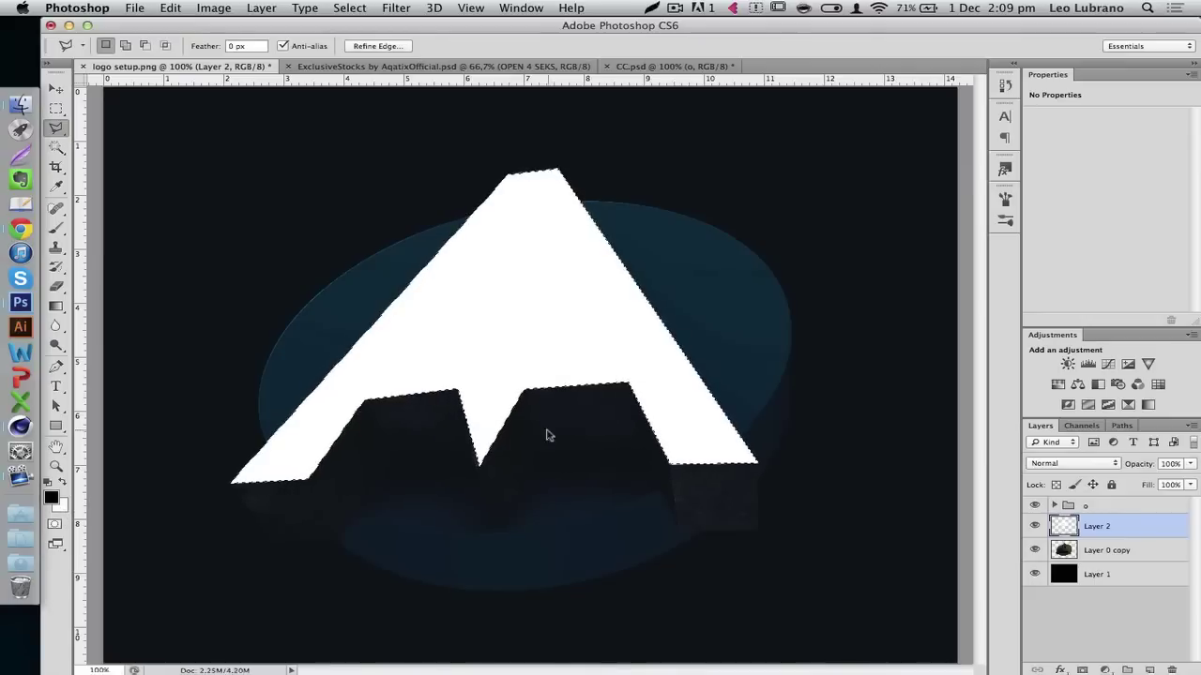
pyautogui.press('super+d')
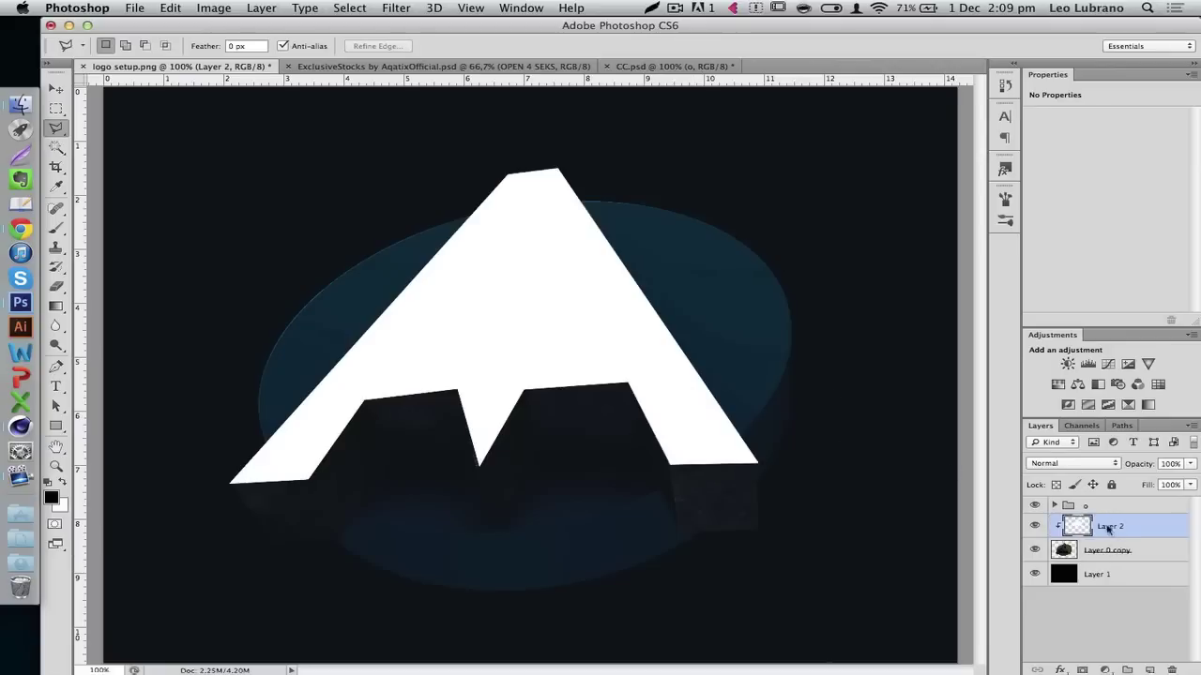
pyautogui.click(1063, 464)
pyautogui.click(1065, 607)
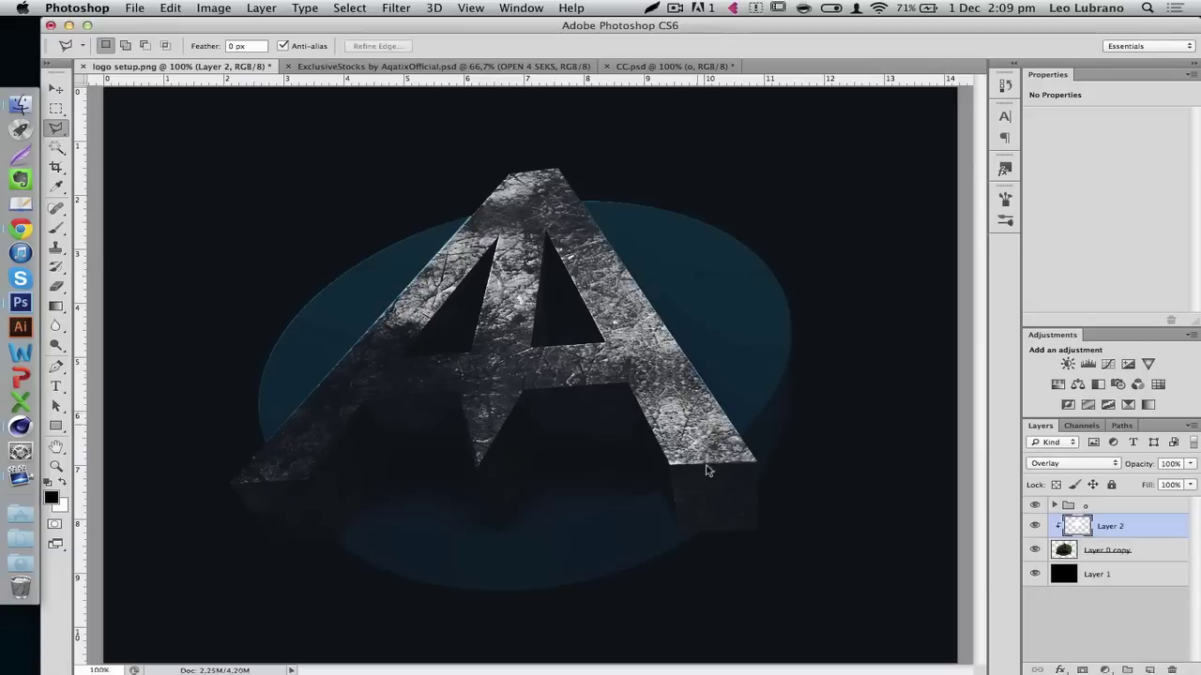
# Soften the white overlay across the letter A with a soft 180 px Eraser at 35% opacity.
pyautogui.click(60, 282)
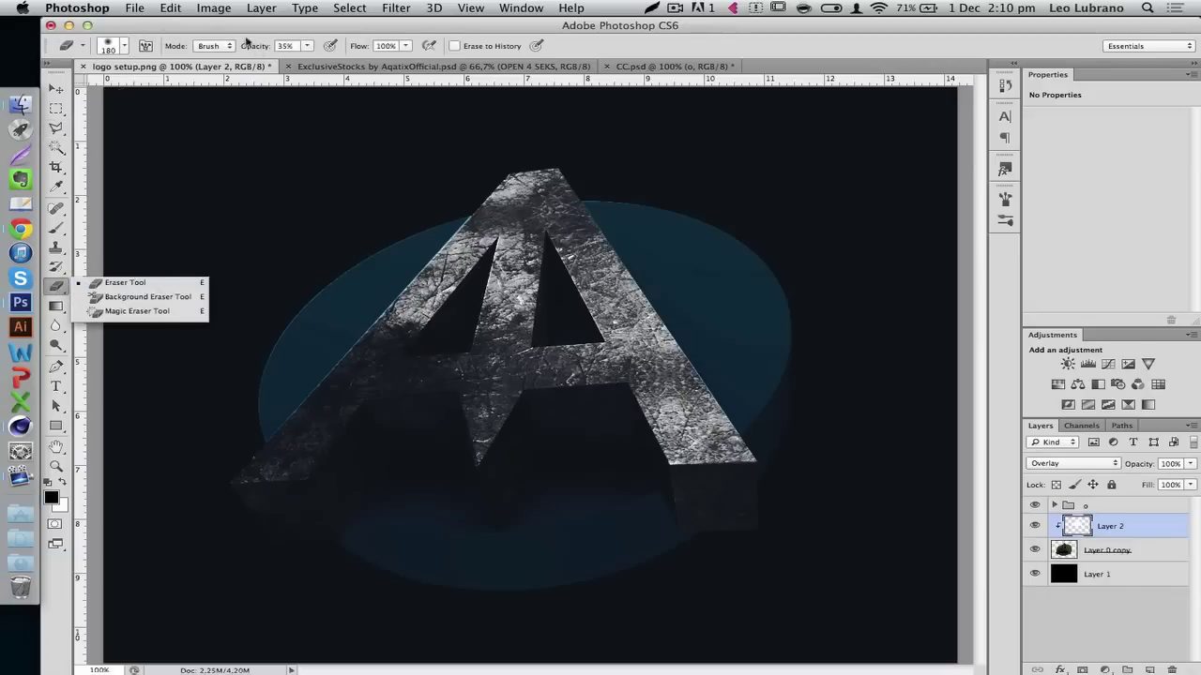
pyautogui.click(112, 49)
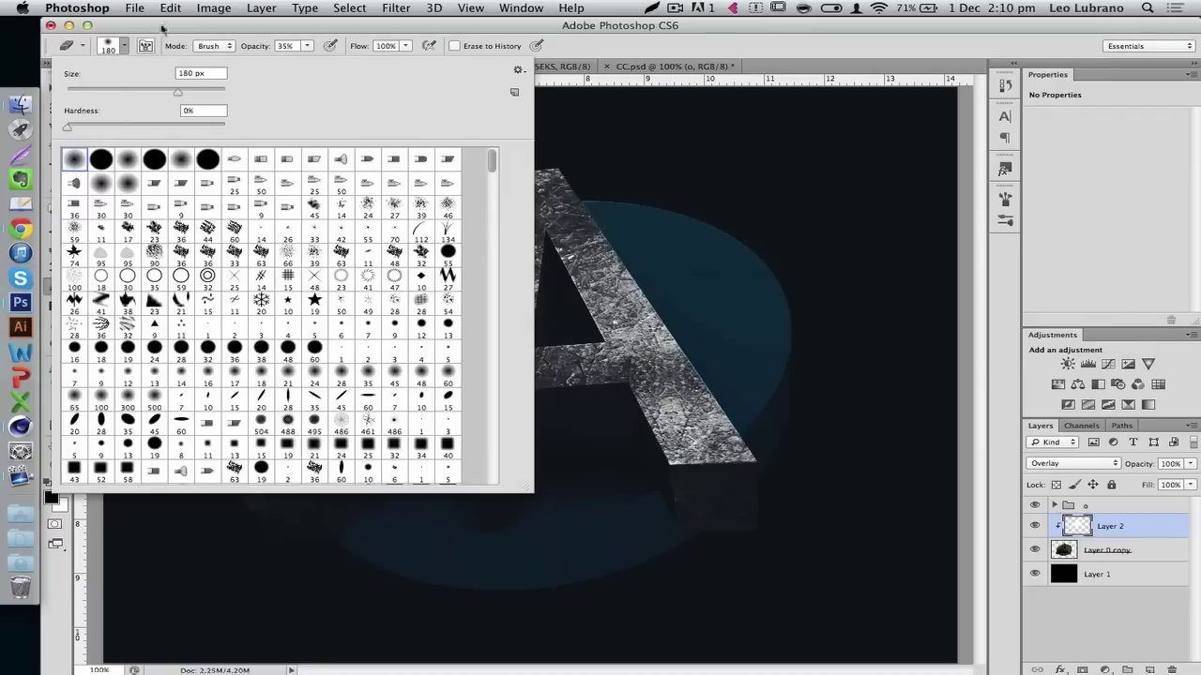
pyautogui.click(124, 46)
pyautogui.click(110, 49)
pyautogui.press('Return')
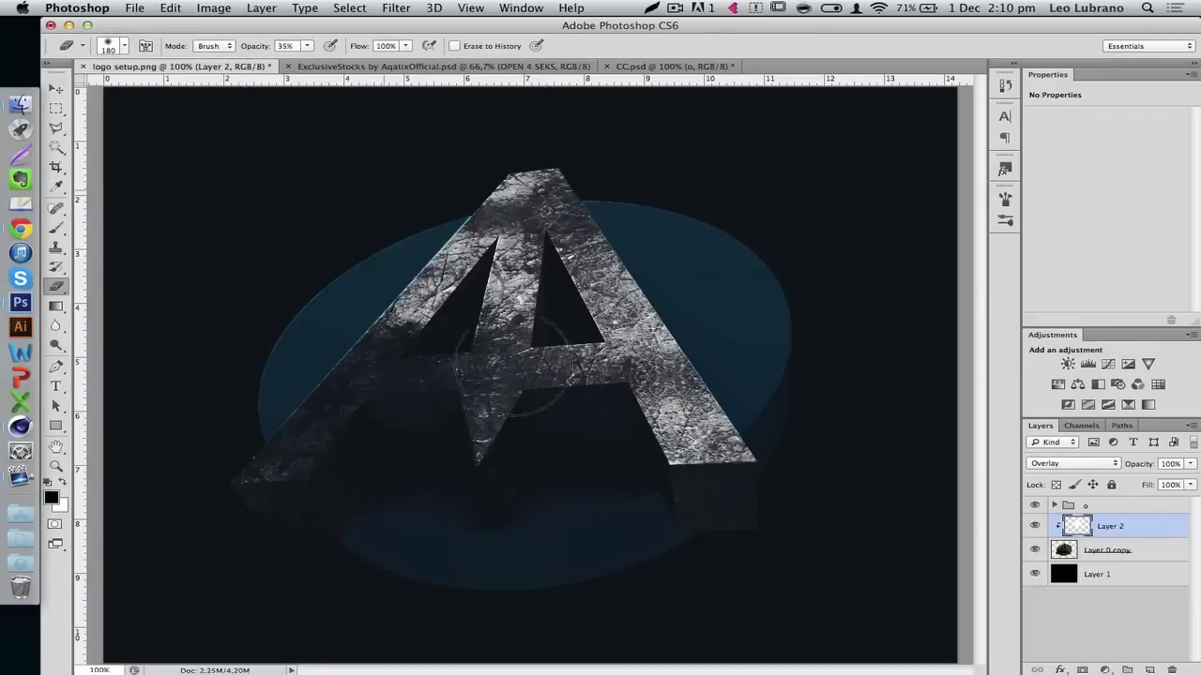
pyautogui.moveTo(507, 304)
pyautogui.mouseDown()
pyautogui.moveTo(511, 206)
pyautogui.moveTo(482, 383)
pyautogui.moveTo(424, 289)
pyautogui.moveTo(477, 201)
pyautogui.moveTo(509, 196)
pyautogui.moveTo(635, 240)
pyautogui.mouseUp()
pyautogui.moveTo(632, 321)
pyautogui.mouseDown()
pyautogui.moveTo(733, 515)
pyautogui.moveTo(669, 450)
pyautogui.moveTo(684, 435)
pyautogui.moveTo(627, 280)
pyautogui.moveTo(660, 360)
pyautogui.moveTo(767, 520)
pyautogui.moveTo(736, 514)
pyautogui.moveTo(622, 350)
pyautogui.moveTo(561, 310)
pyautogui.moveTo(440, 285)
pyautogui.moveTo(409, 293)
pyautogui.moveTo(526, 133)
pyautogui.moveTo(515, 154)
pyautogui.moveTo(490, 154)
pyautogui.moveTo(516, 183)
pyautogui.moveTo(554, 477)
pyautogui.moveTo(496, 477)
pyautogui.moveTo(482, 431)
pyautogui.moveTo(483, 448)
pyautogui.moveTo(623, 534)
pyautogui.moveTo(712, 465)
pyautogui.moveTo(678, 428)
pyautogui.moveTo(706, 409)
pyautogui.moveTo(638, 313)
pyautogui.mouseUp()
pyautogui.click(57, 89)
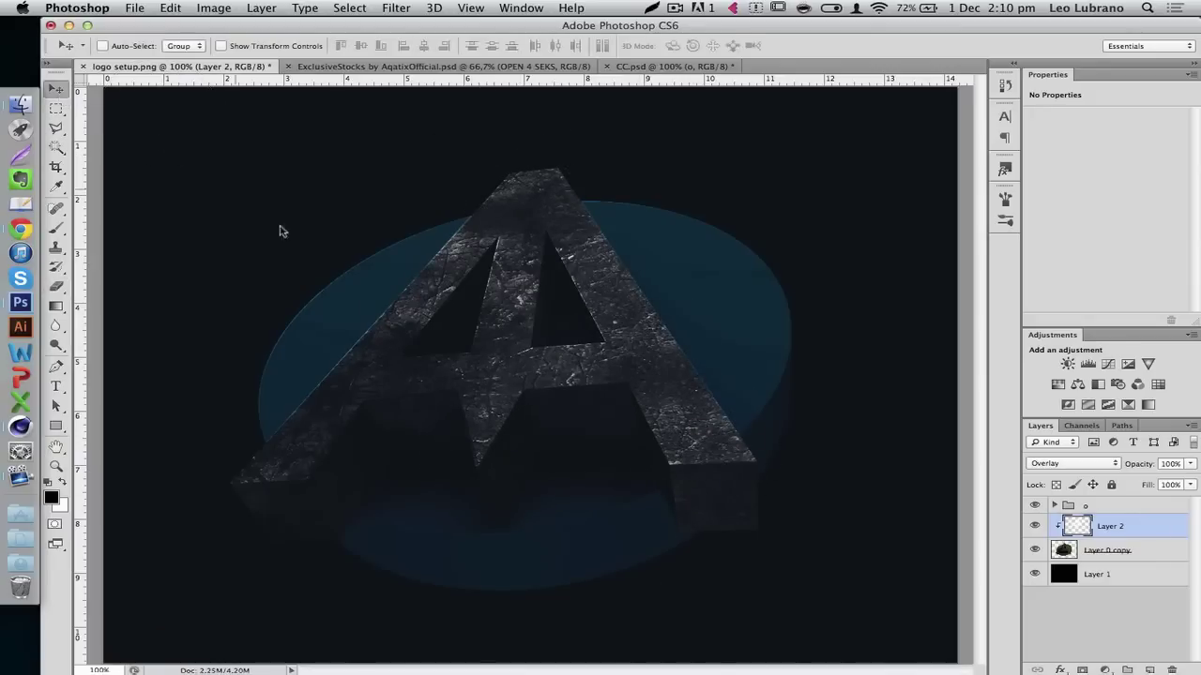
pyautogui.press('super+minus')
pyautogui.press('super+minus')
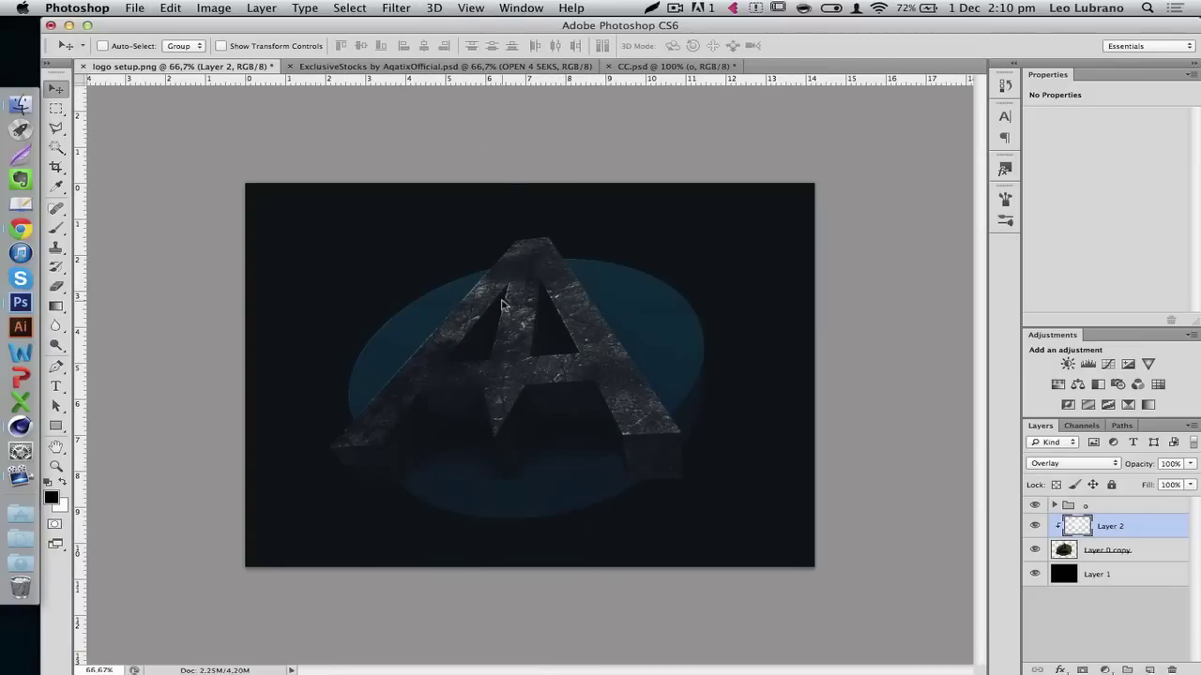
# Create a new 800 × 800 px transparent document at 72 pixels/inch and fill its layer with black.
pyautogui.press('super+n')
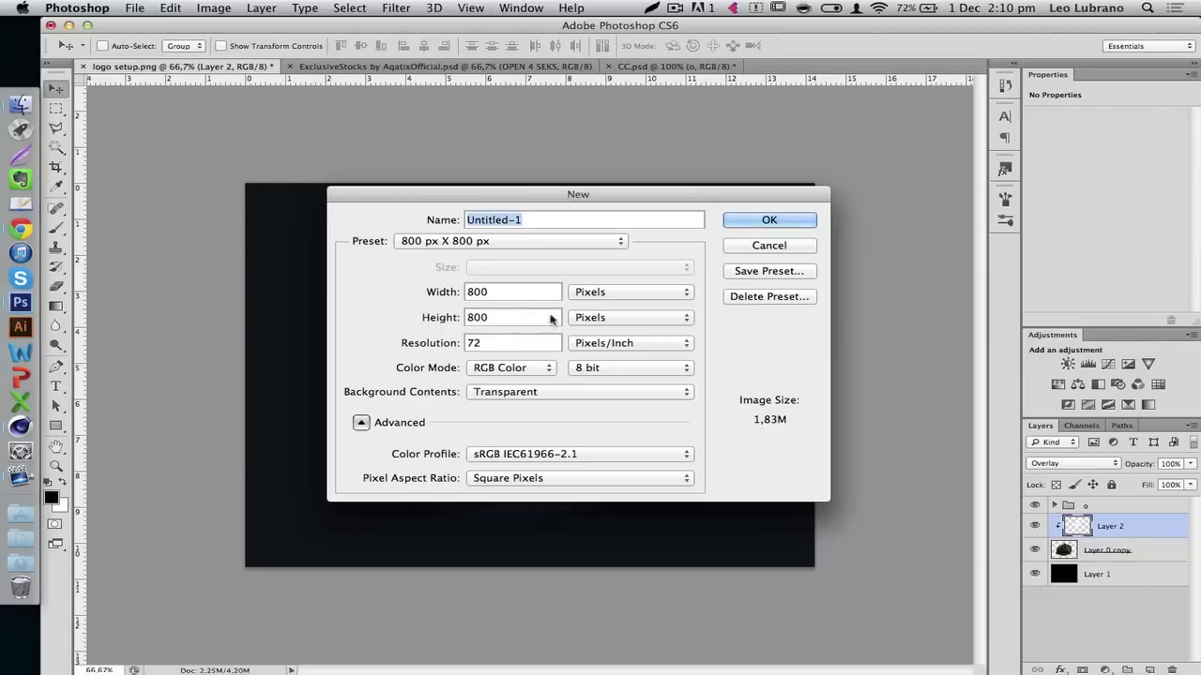
pyautogui.click(767, 225)
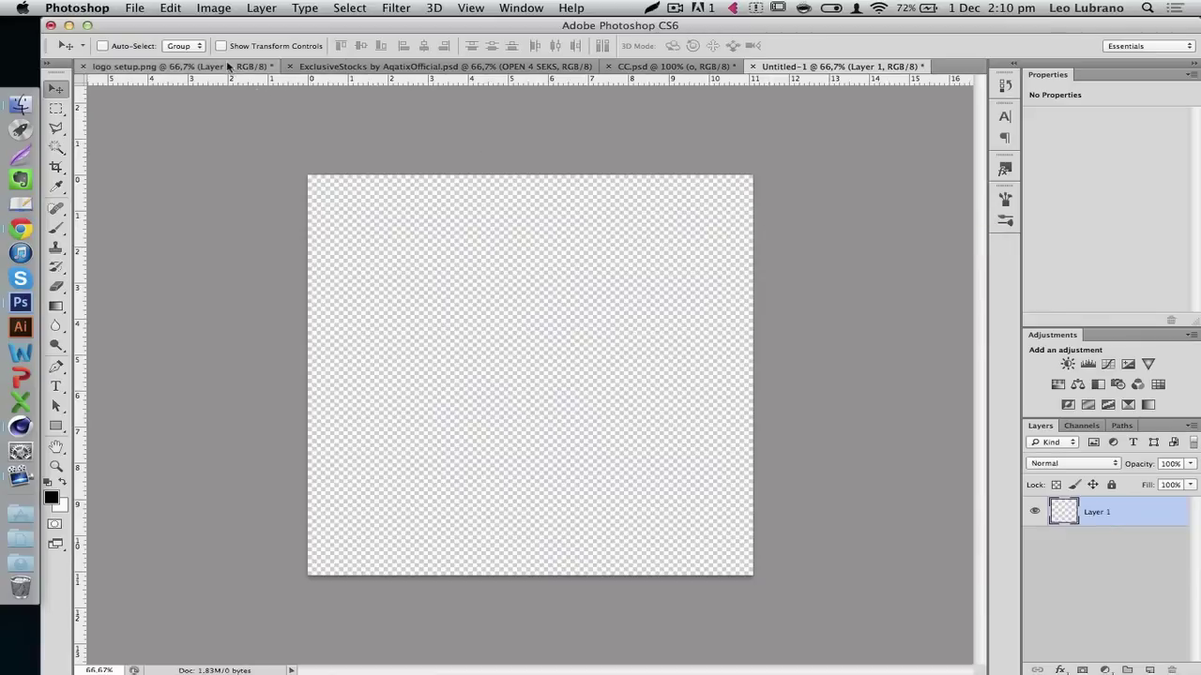
pyautogui.hotkey('alt', 'BackSpace')
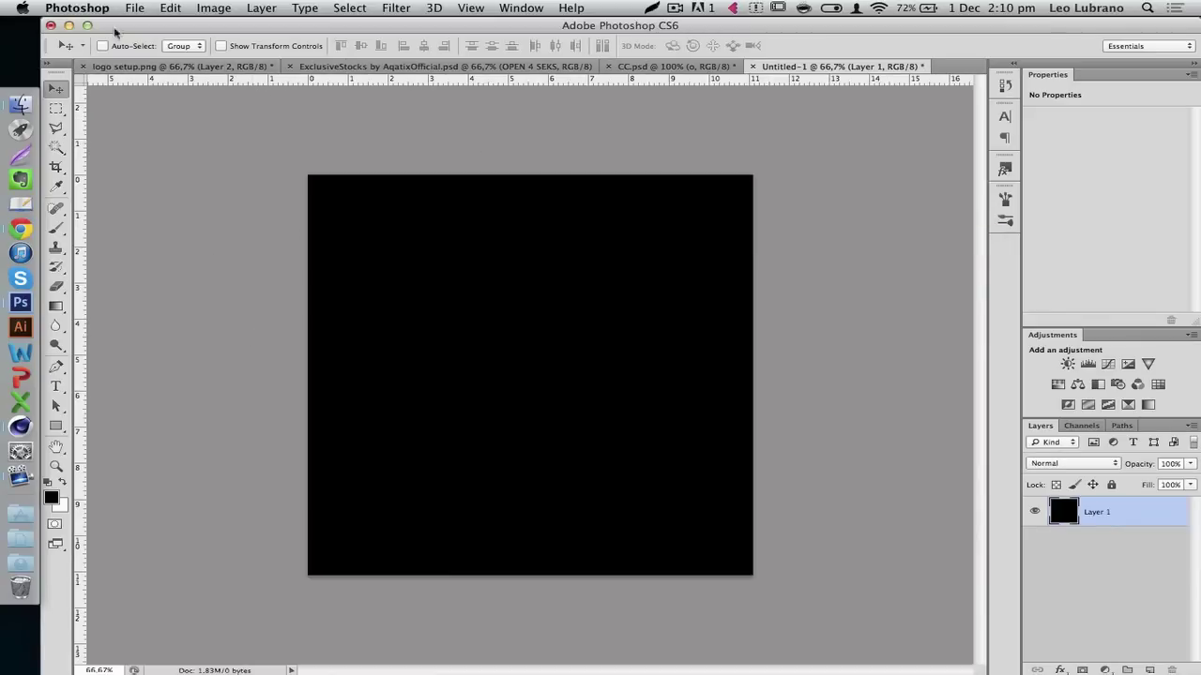
# Merge the clipped Layer 2 with Layer 0 copy in the logo setup.png document.
pyautogui.click(126, 70)
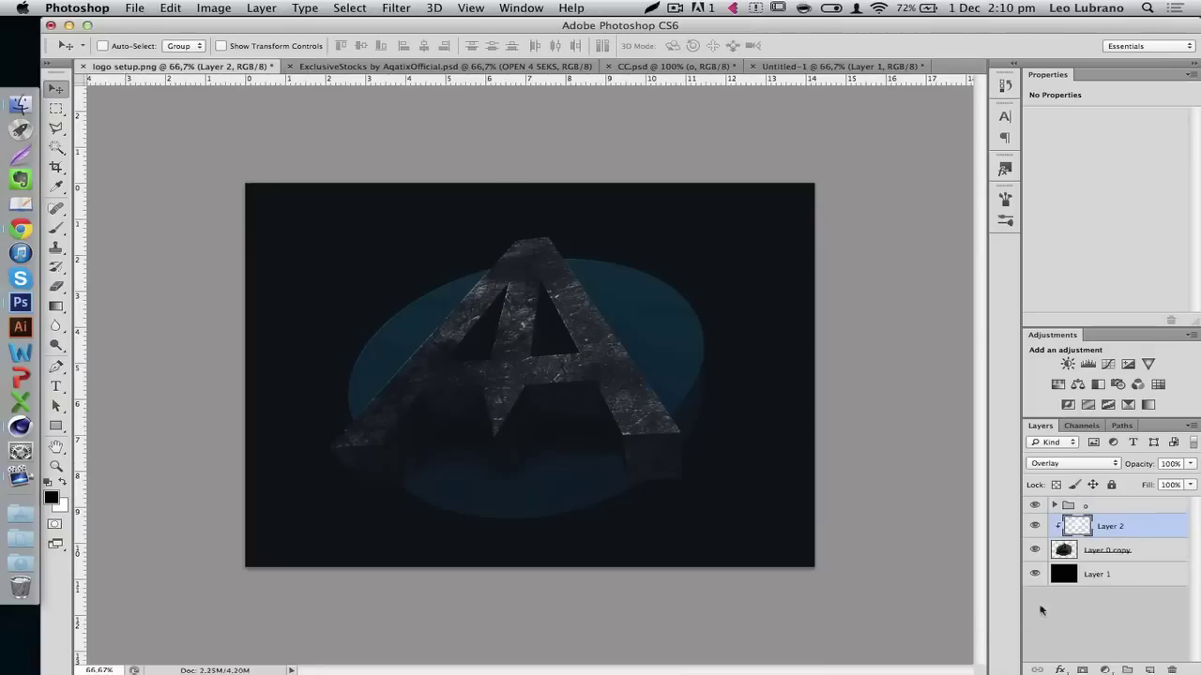
pyautogui.keyDown('shift'); pyautogui.click(1116, 552); pyautogui.keyUp('shift')
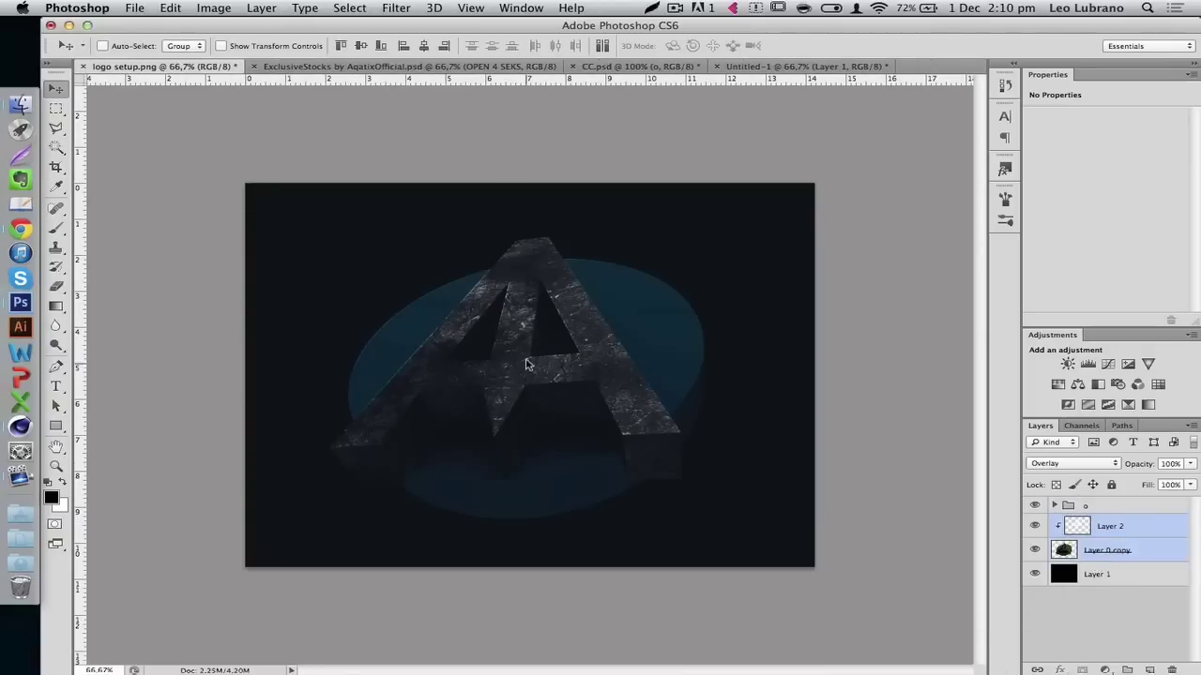
pyautogui.press('super+plus')
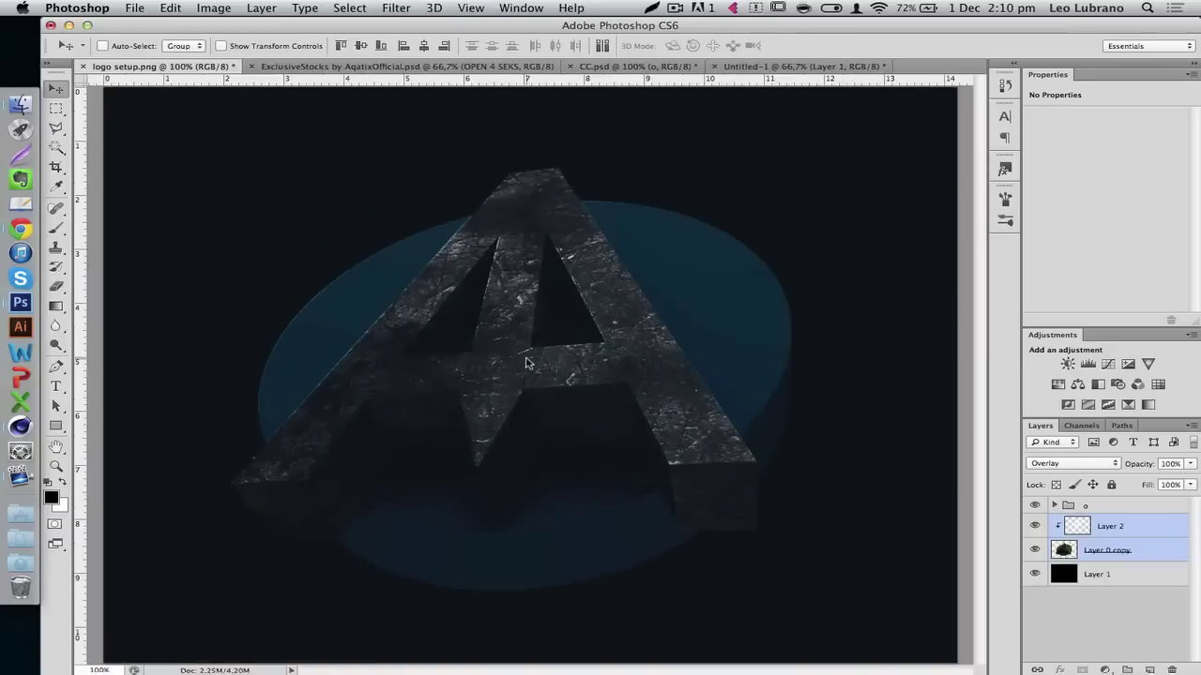
pyautogui.click(1129, 537)
pyautogui.keyDown('shift'); pyautogui.click(1161, 557); pyautogui.keyUp('shift')
pyautogui.press('super+e')
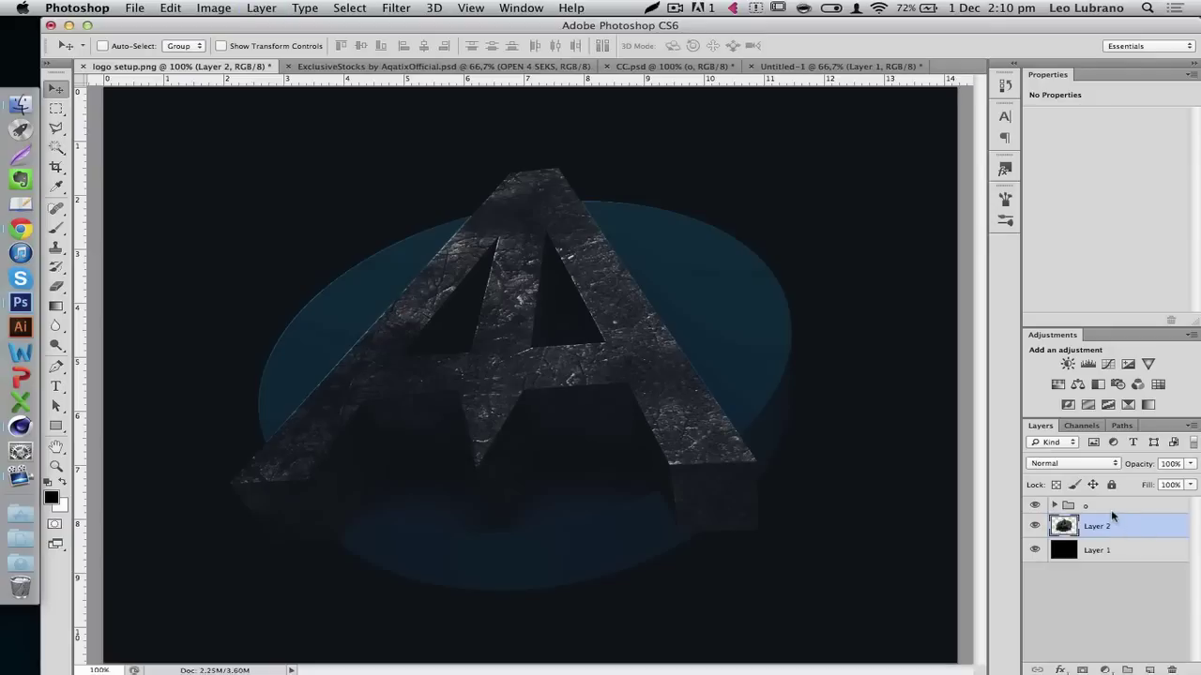
# Copy the merged logo layer together with the group "o" into the Untitled-1 document.
pyautogui.keyDown('shift'); pyautogui.click(1110, 508); pyautogui.keyUp('shift')
pyautogui.moveTo(499, 344); pyautogui.dragTo(531, 364)
pyautogui.press('super+1')
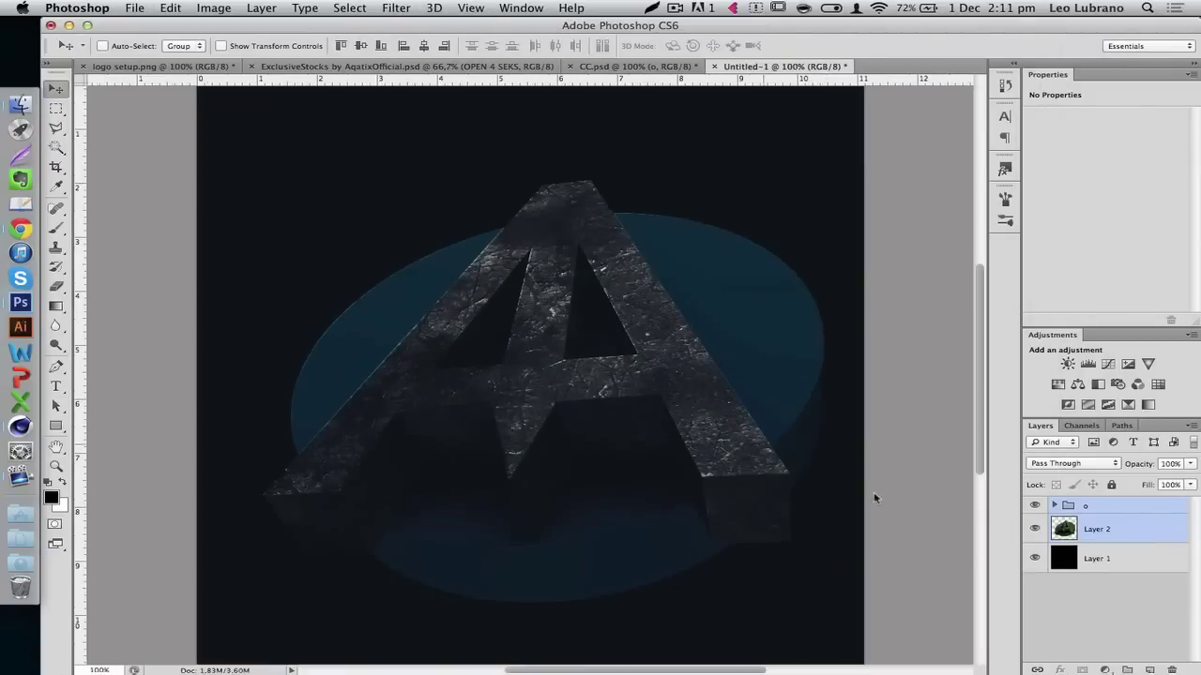
# Center the logo on Layer 2 within the Untitled-1 canvas, aligning it to a full-canvas selection, and deselect.
pyautogui.click(1117, 530)
pyautogui.moveTo(704, 479); pyautogui.dragTo(682, 463)
pyautogui.press('super+minus')
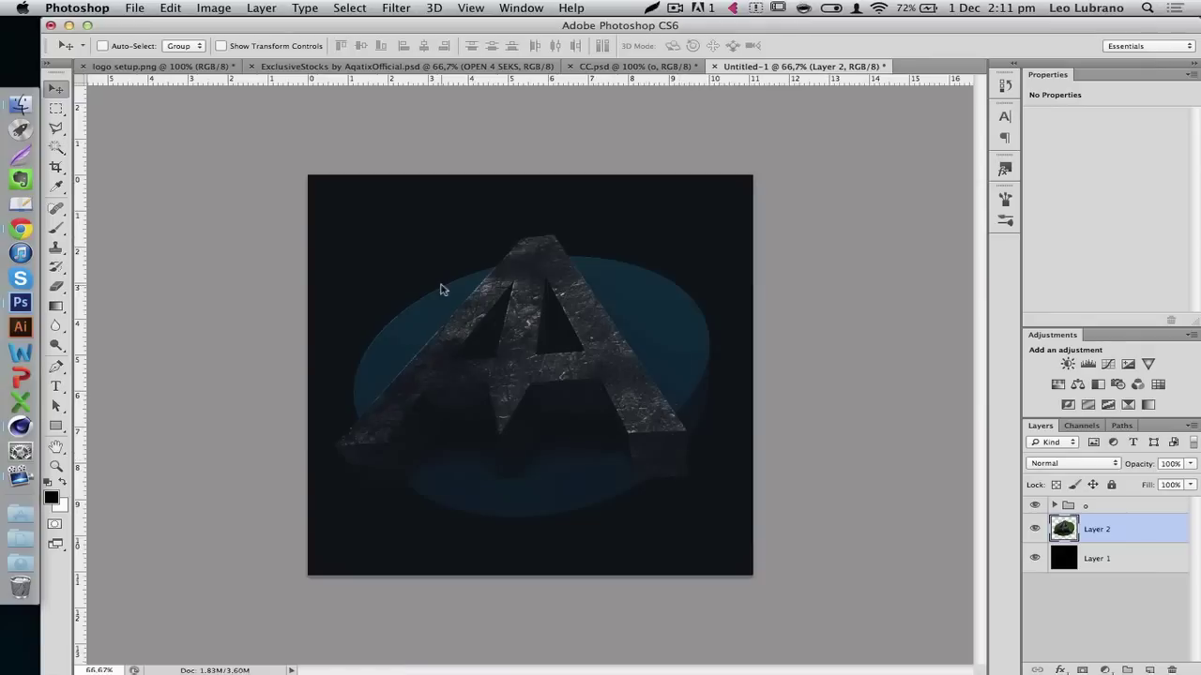
pyautogui.press('super+a')
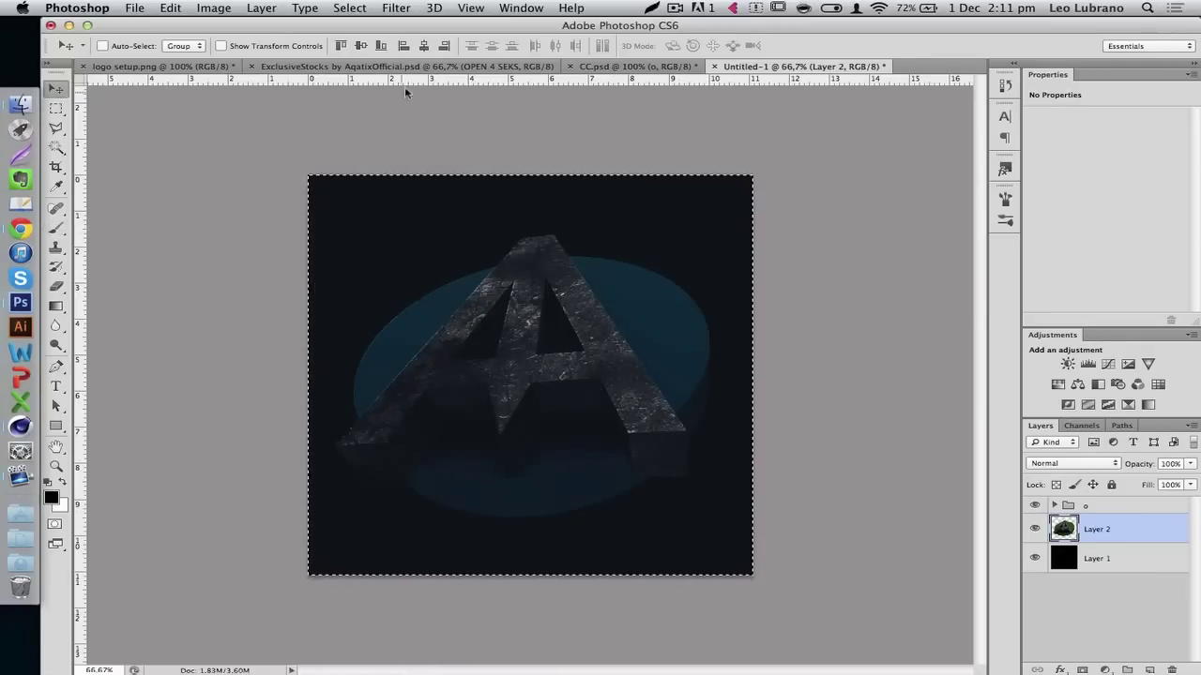
pyautogui.click(423, 48)
pyautogui.click(423, 49)
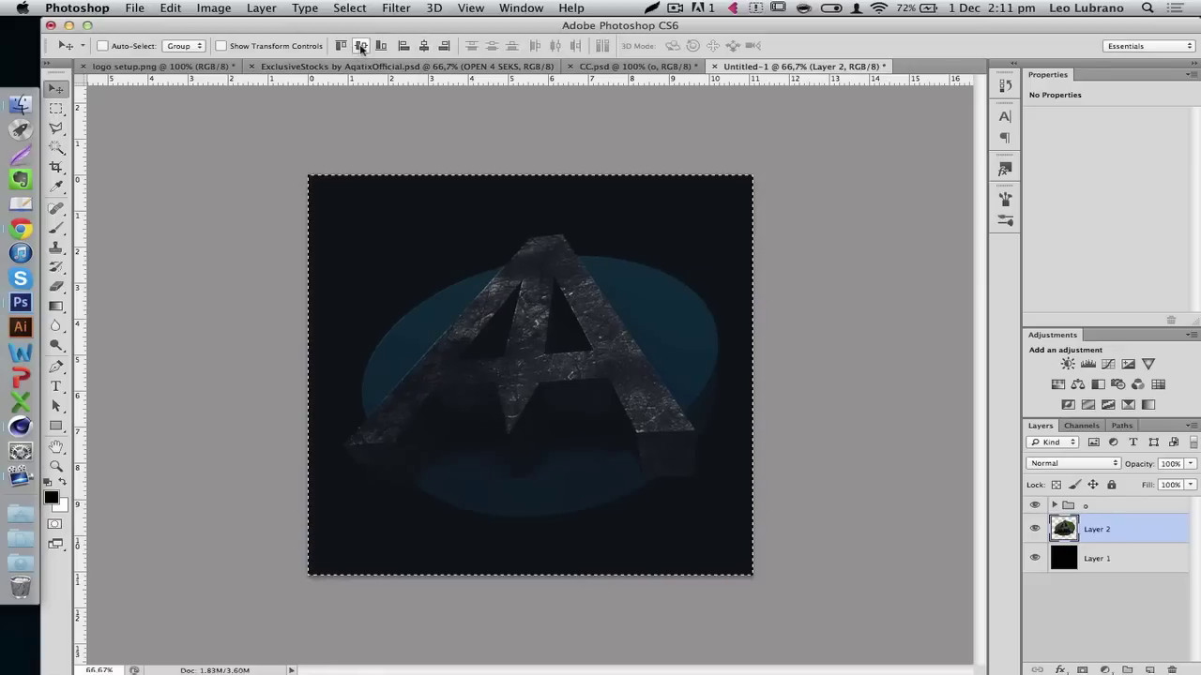
pyautogui.press('super+d')
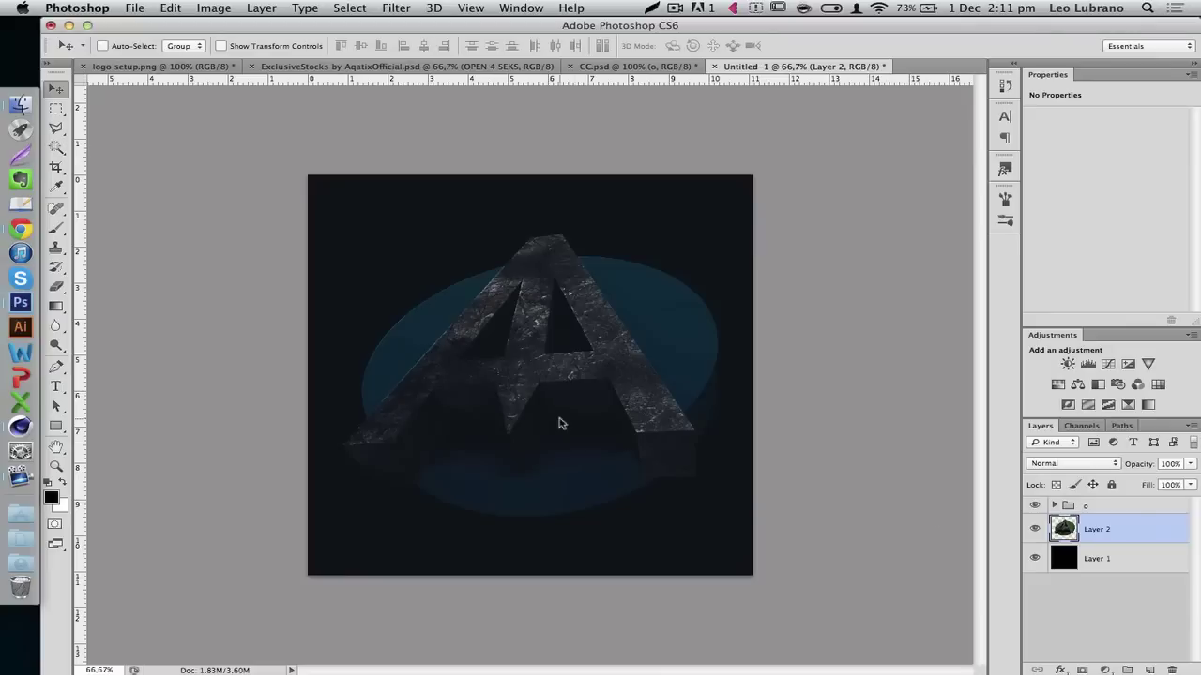
# Nudge the logo on Layer 2 slightly upward from the canvas center.
pyautogui.press('Up')
pyautogui.press('Up')
pyautogui.press('Up')
pyautogui.press('Up')
pyautogui.press('Up')
pyautogui.press('Up')
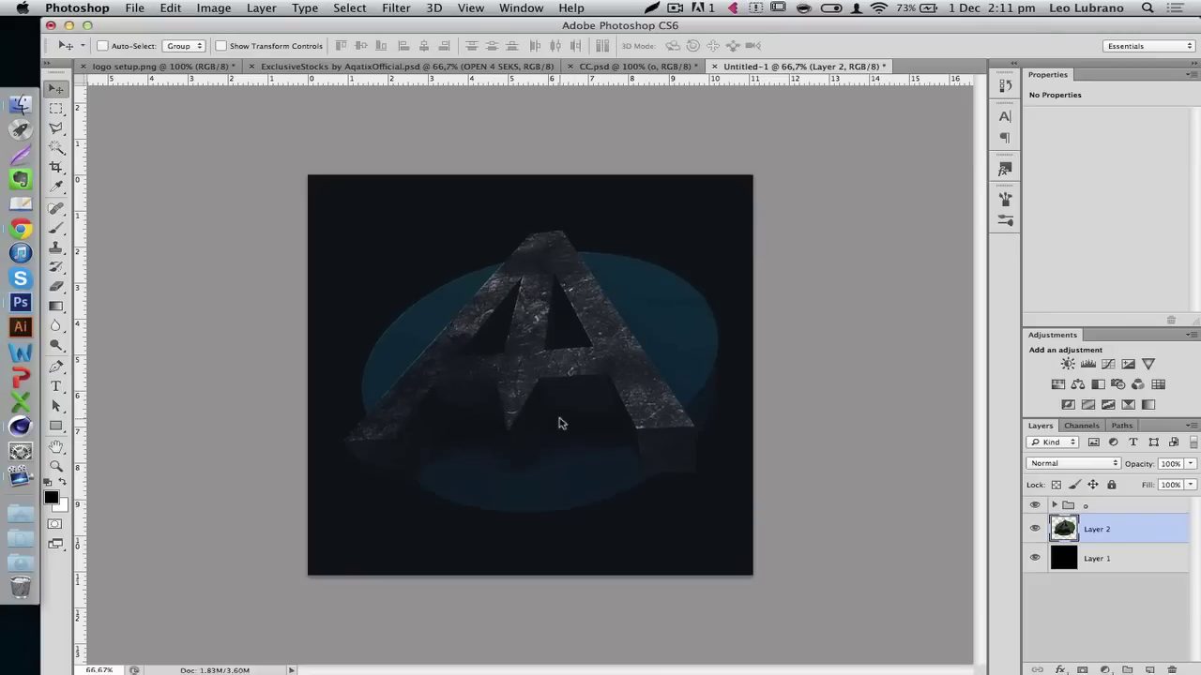
pyautogui.press('Up')
pyautogui.press('Up')
pyautogui.press('Up')
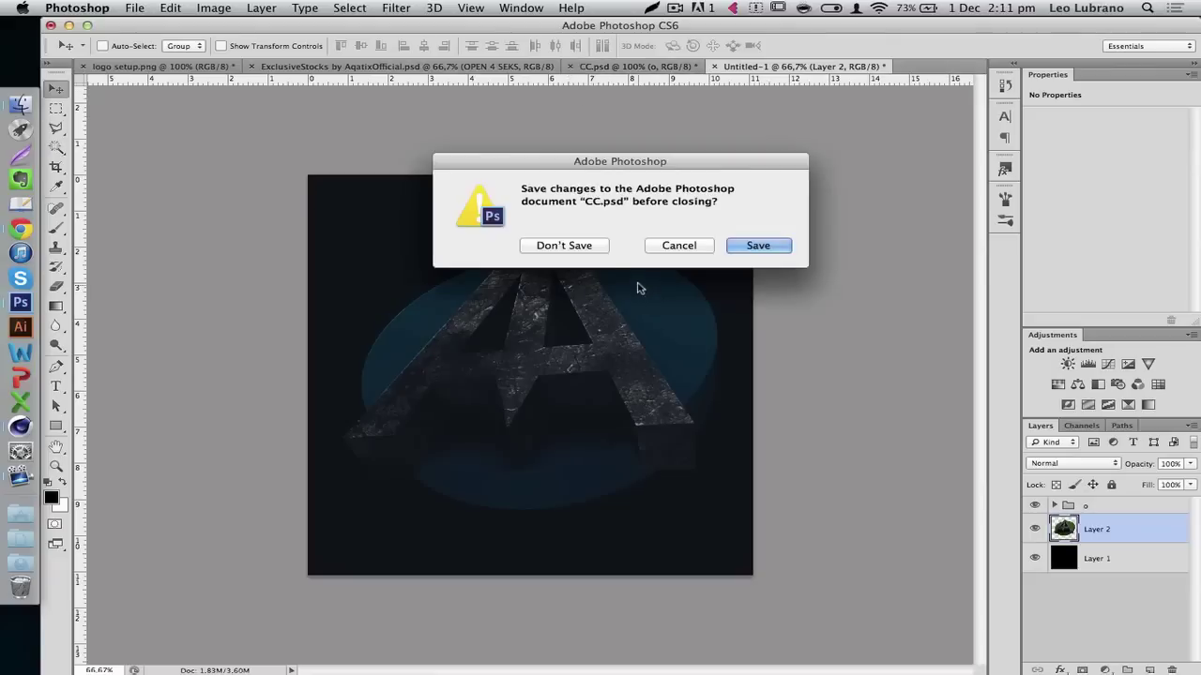
# Close CC.psd without saving and expand the OPEN 4 SEKS group in the ExclusiveStocks document.
pyautogui.click(567, 245)
pyautogui.click(403, 68)
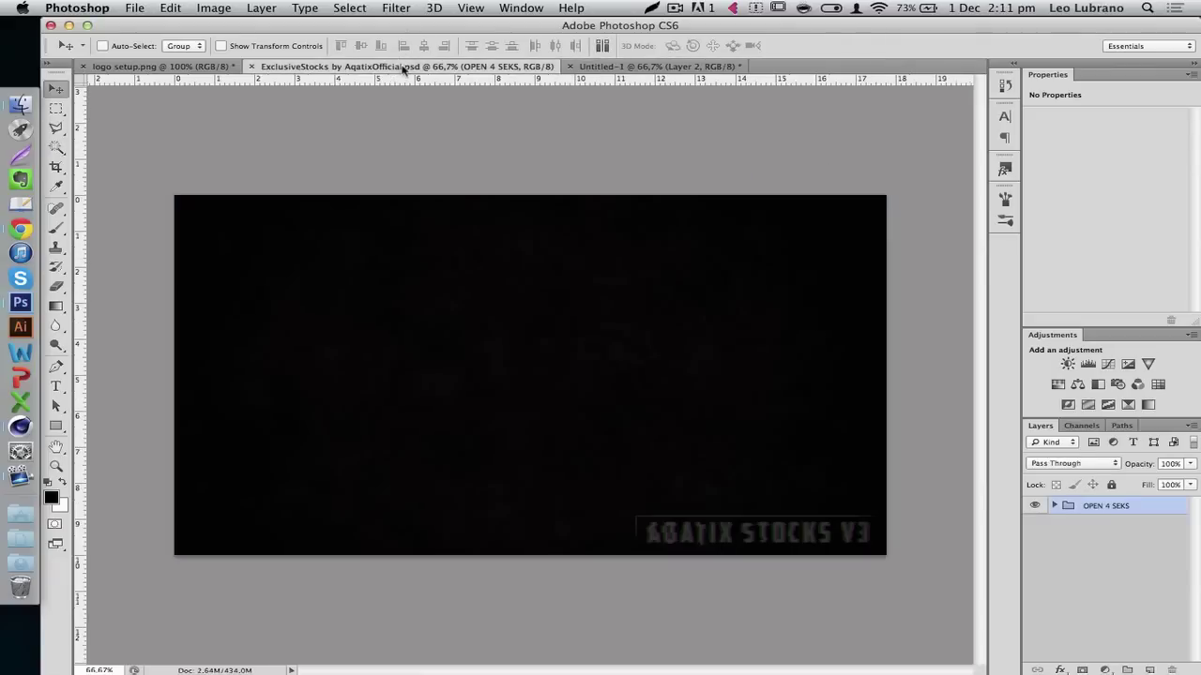
pyautogui.click(1054, 507)
pyautogui.scroll(-1, 1067, 564)
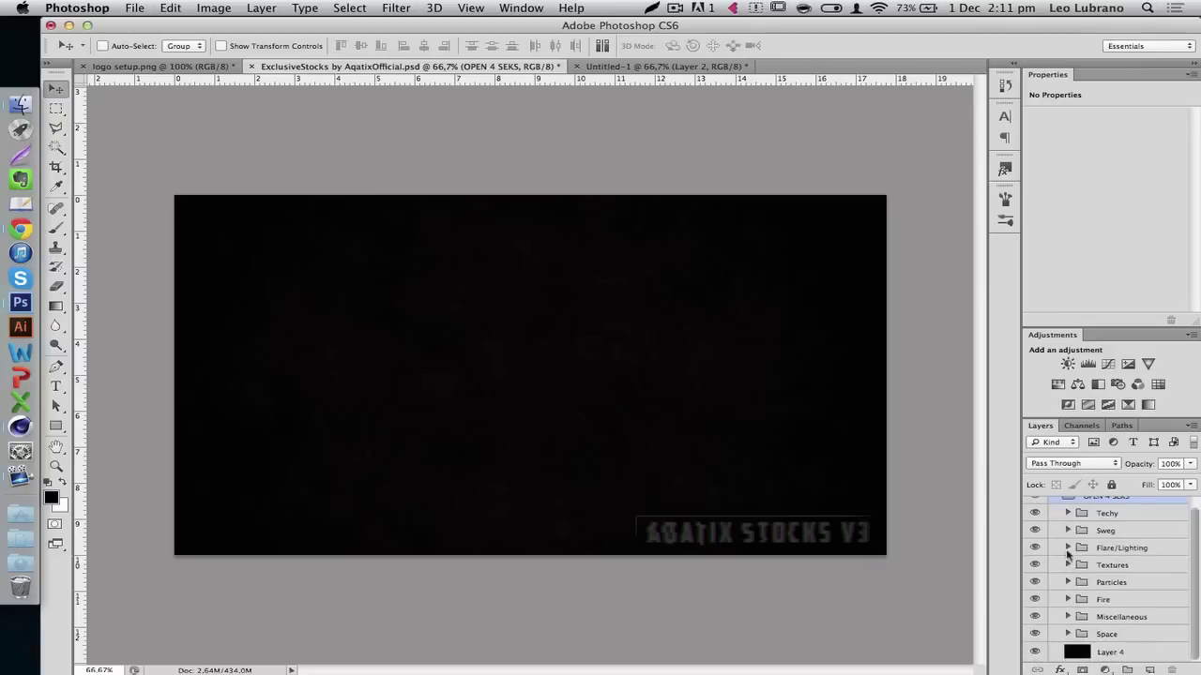
# Look through the Techy and Sweg groups, briefly previewing several Techy stock layers, including noice and interface.
pyautogui.click(1067, 514)
pyautogui.click(1067, 514)
pyautogui.click(1068, 531)
pyautogui.click(1067, 530)
pyautogui.scroll(1, 1067, 586)
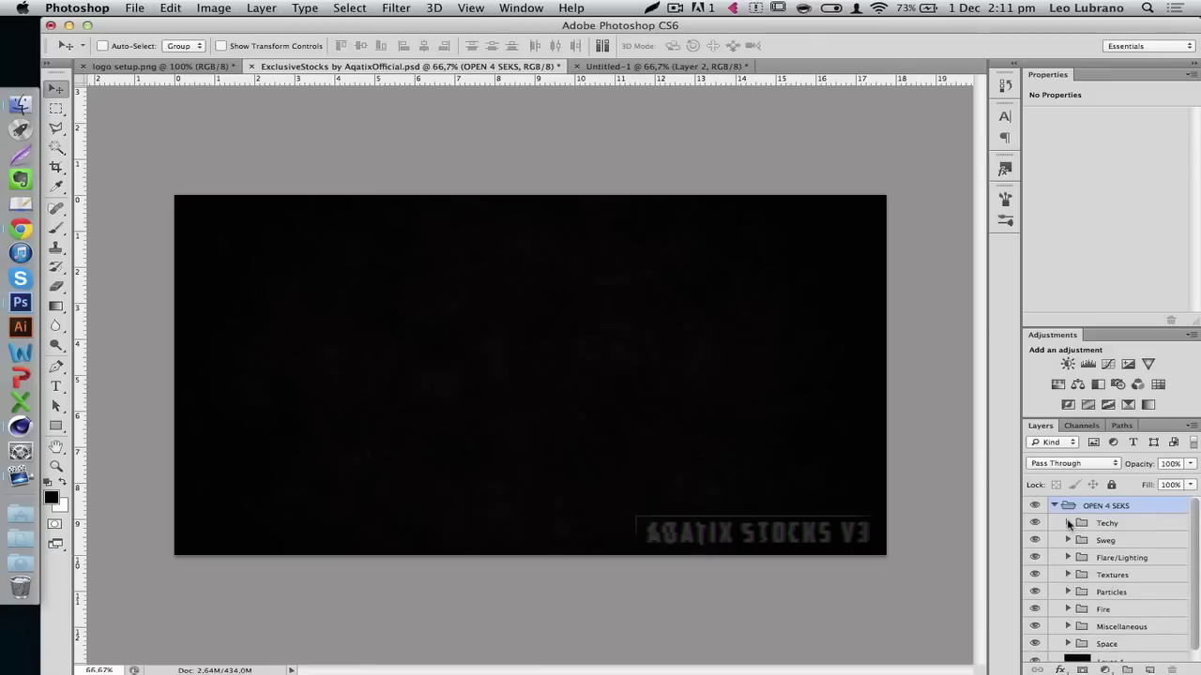
pyautogui.click(1067, 523)
pyautogui.click(1036, 541)
pyautogui.click(1036, 542)
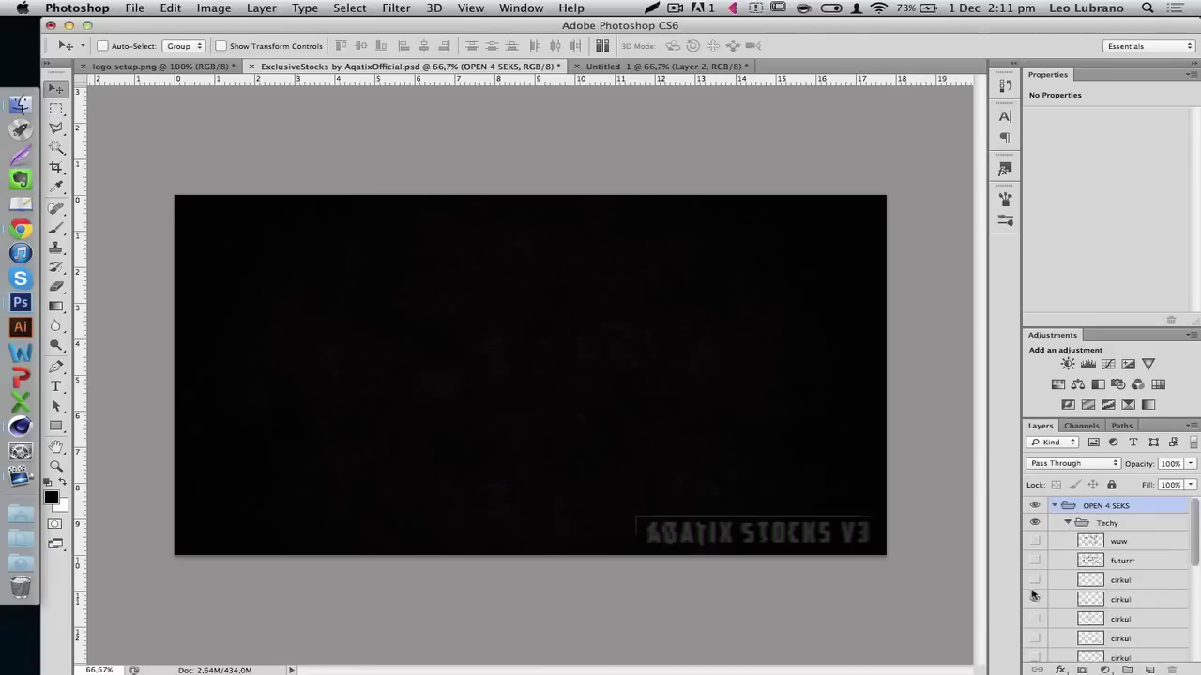
pyautogui.click(1035, 600)
pyautogui.click(1034, 603)
pyautogui.click(1034, 639)
pyautogui.click(1035, 639)
pyautogui.scroll(-3, 1031, 645)
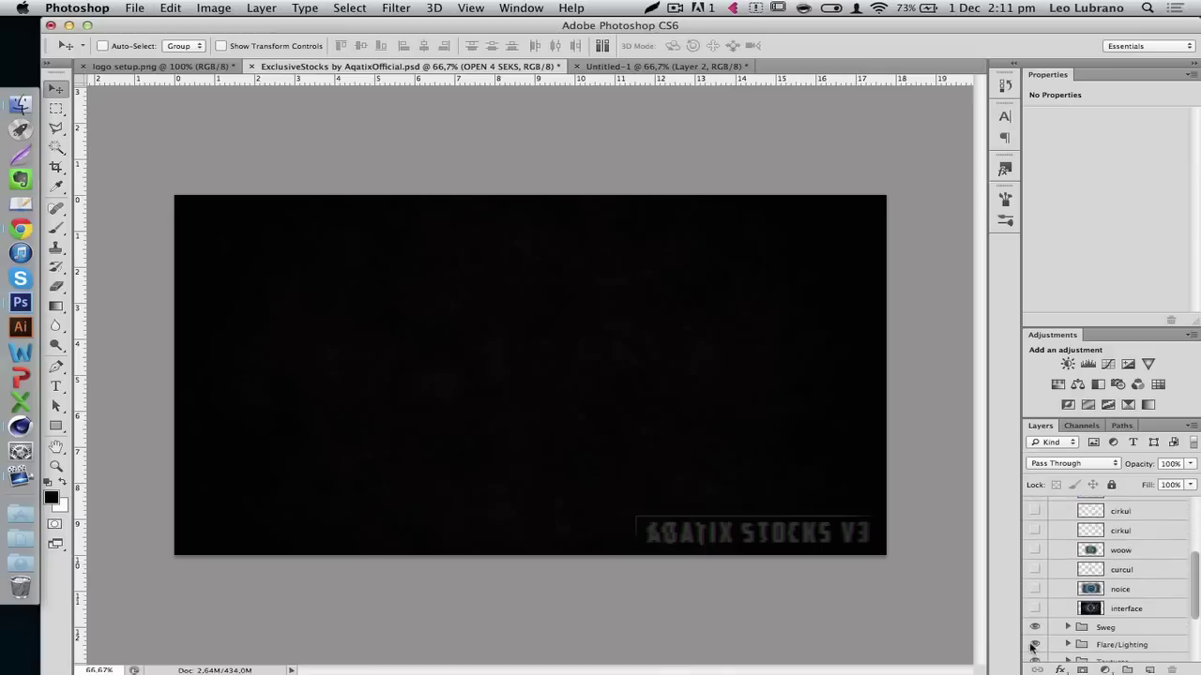
pyautogui.click(1035, 609)
pyautogui.click(1034, 609)
pyautogui.click(1035, 589)
pyautogui.click(1035, 589)
pyautogui.scroll(5, 1036, 577)
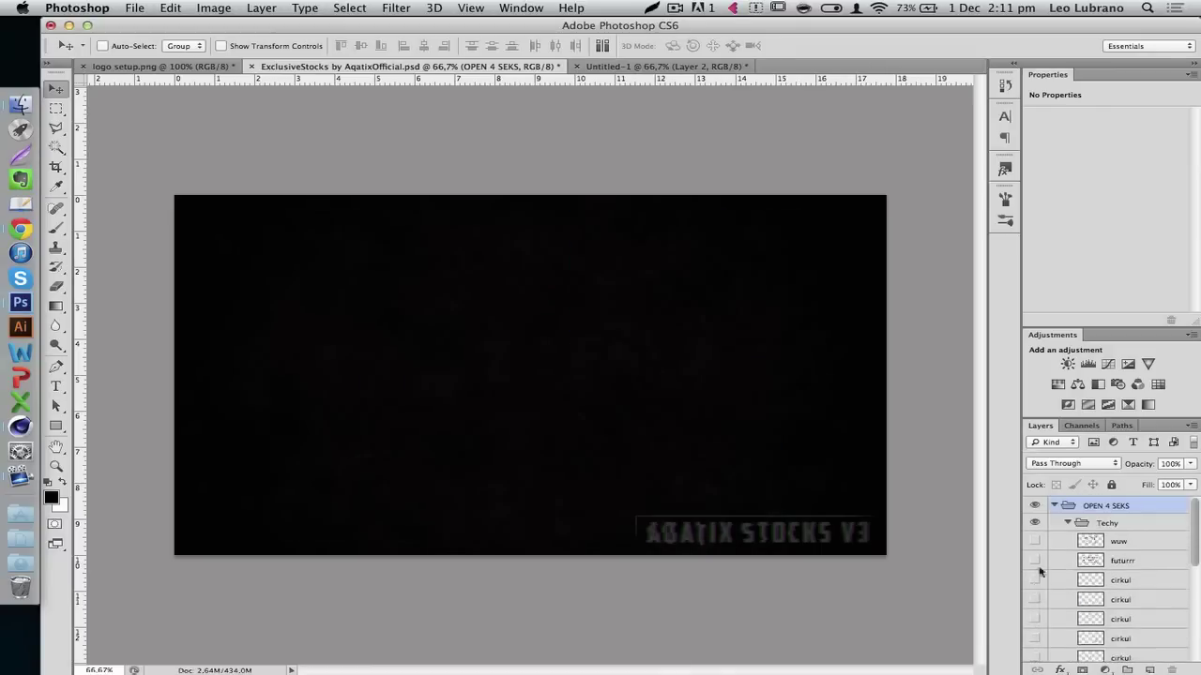
pyautogui.click(1069, 524)
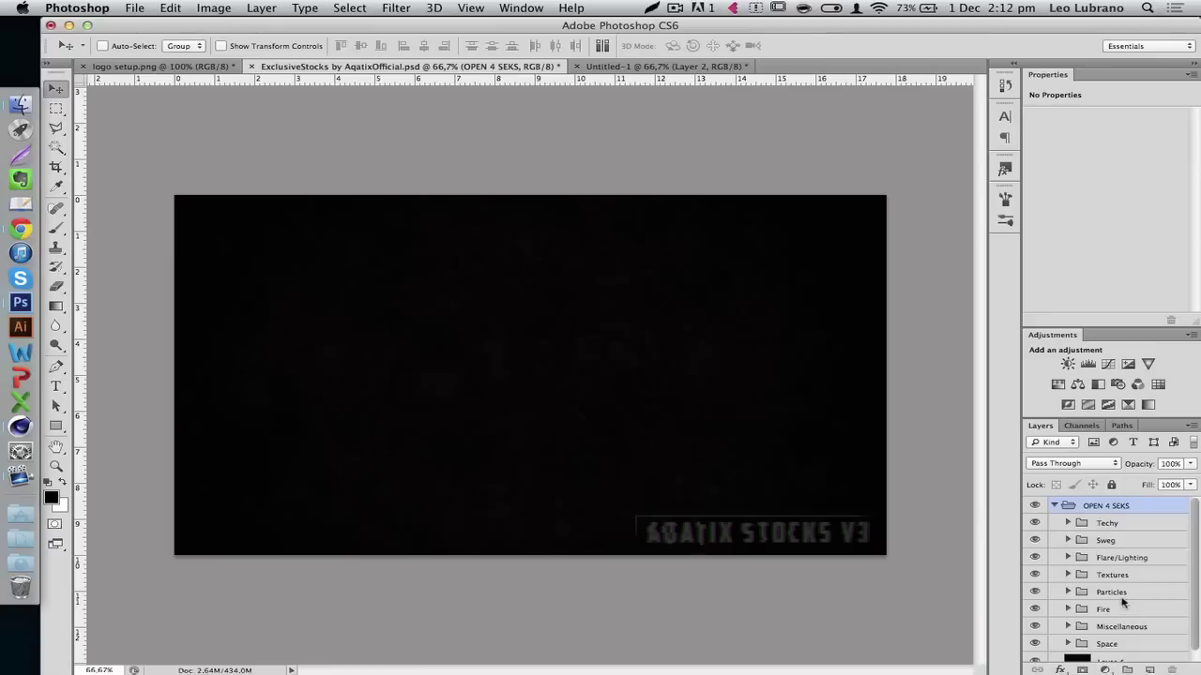
# Copy the first Brush Source layer from the Flare/Lighting group into Untitled-1, position it across the canvas top, and set its opacity to 38%.
pyautogui.click(1069, 557)
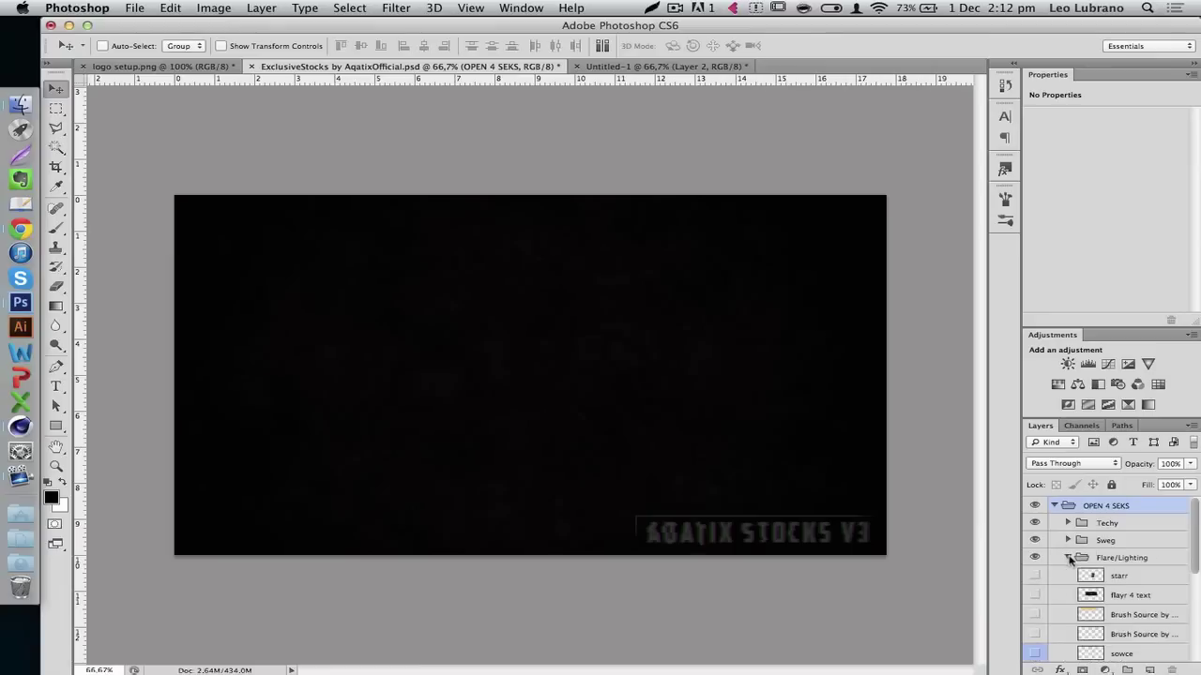
pyautogui.click(1142, 620)
pyautogui.click(687, 67)
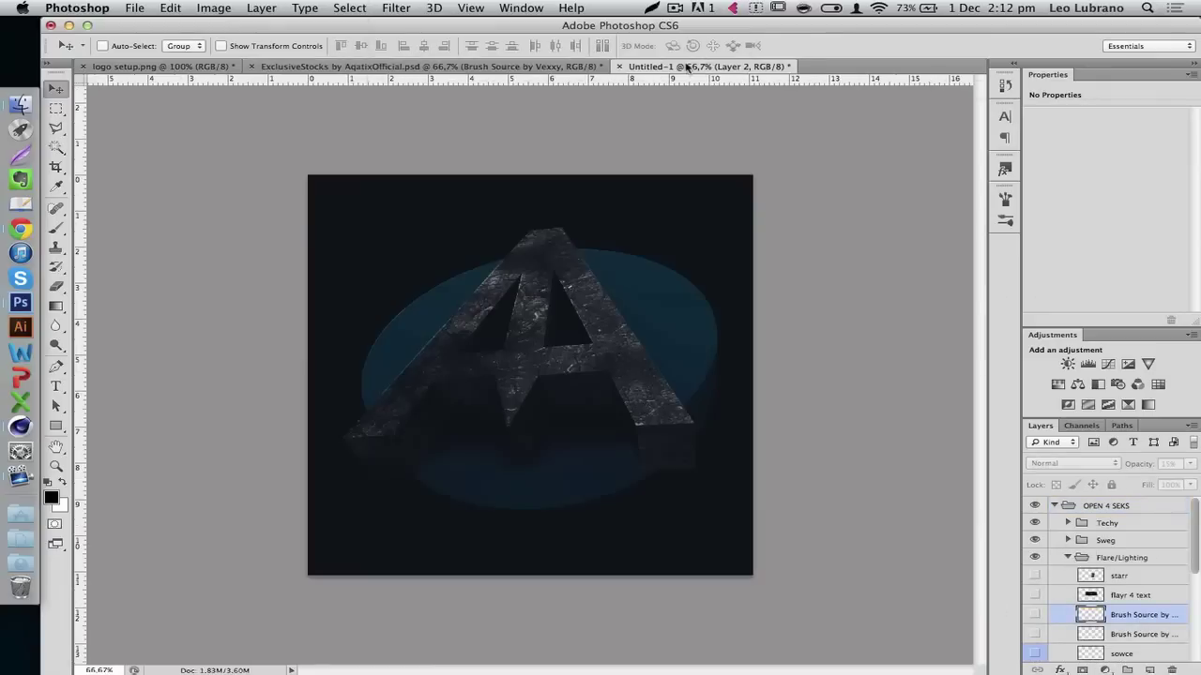
pyautogui.moveTo(688, 66); pyautogui.dragTo(566, 305)
pyautogui.moveTo(464, 375)
pyautogui.mouseDown()
pyautogui.moveTo(460, 357)
pyautogui.moveTo(450, 397)
pyautogui.moveTo(386, 387)
pyautogui.mouseUp()
pyautogui.moveTo(1143, 464); pyautogui.dragTo(1147, 464)
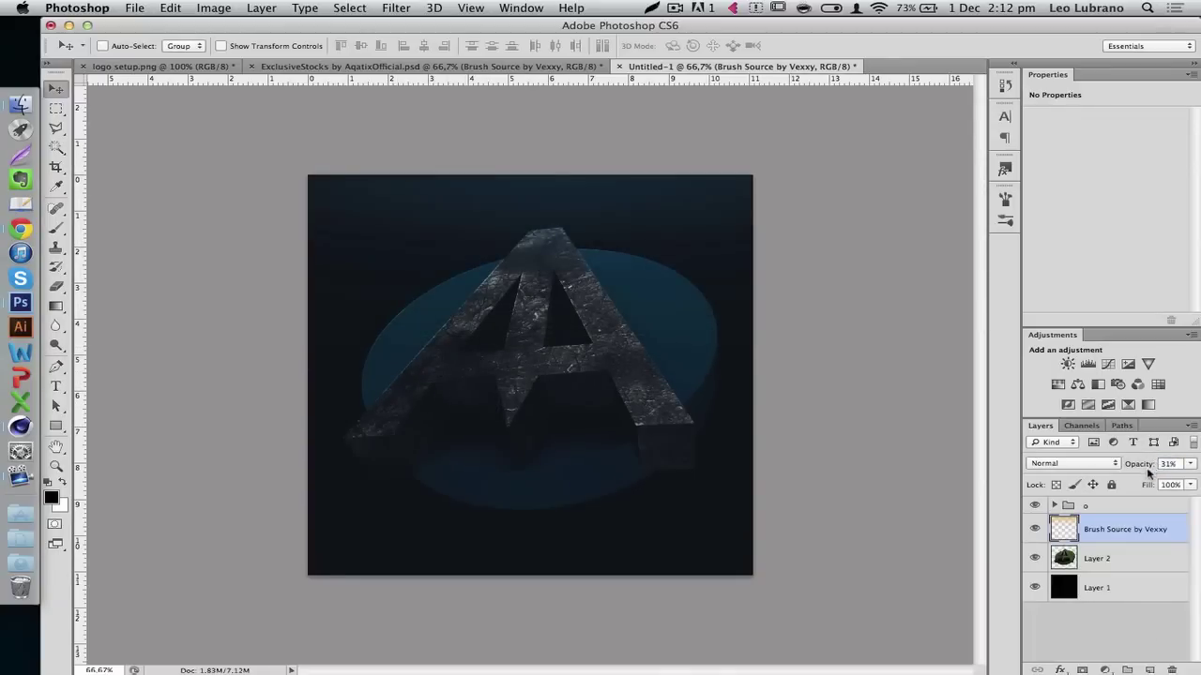
pyautogui.moveTo(1128, 469); pyautogui.dragTo(1134, 472)
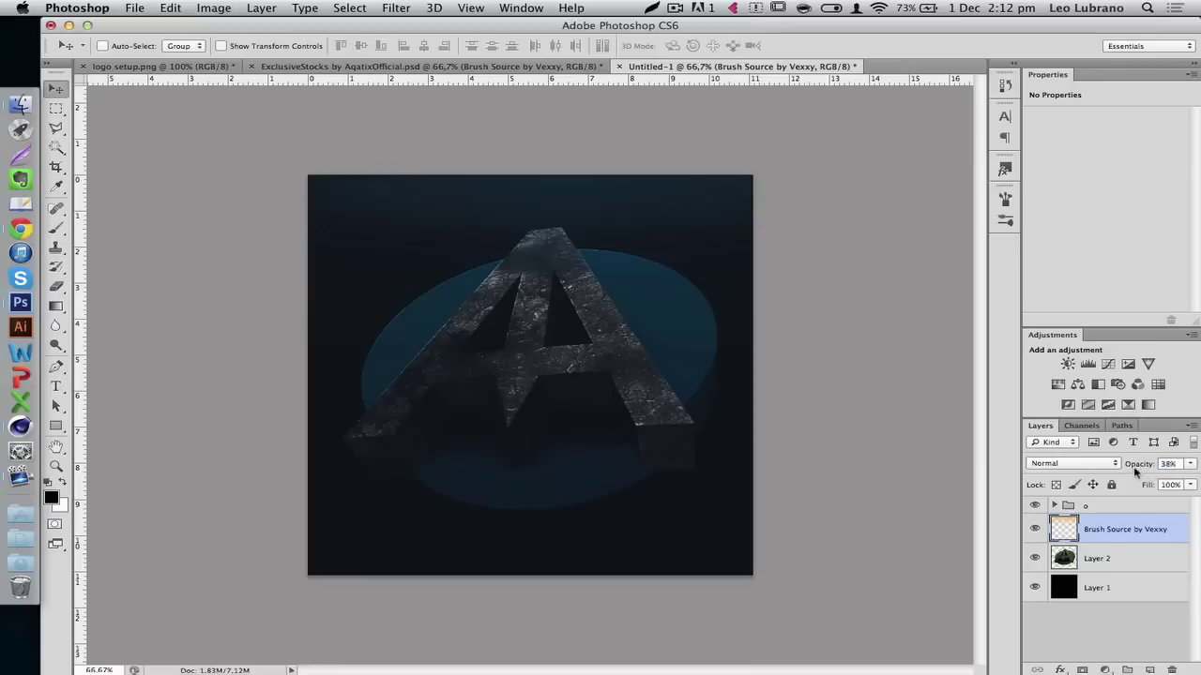
# Hide the Brush Source by Vexxy layer and add a new empty layer above it.
pyautogui.click(1034, 530)
pyautogui.click(1149, 670)
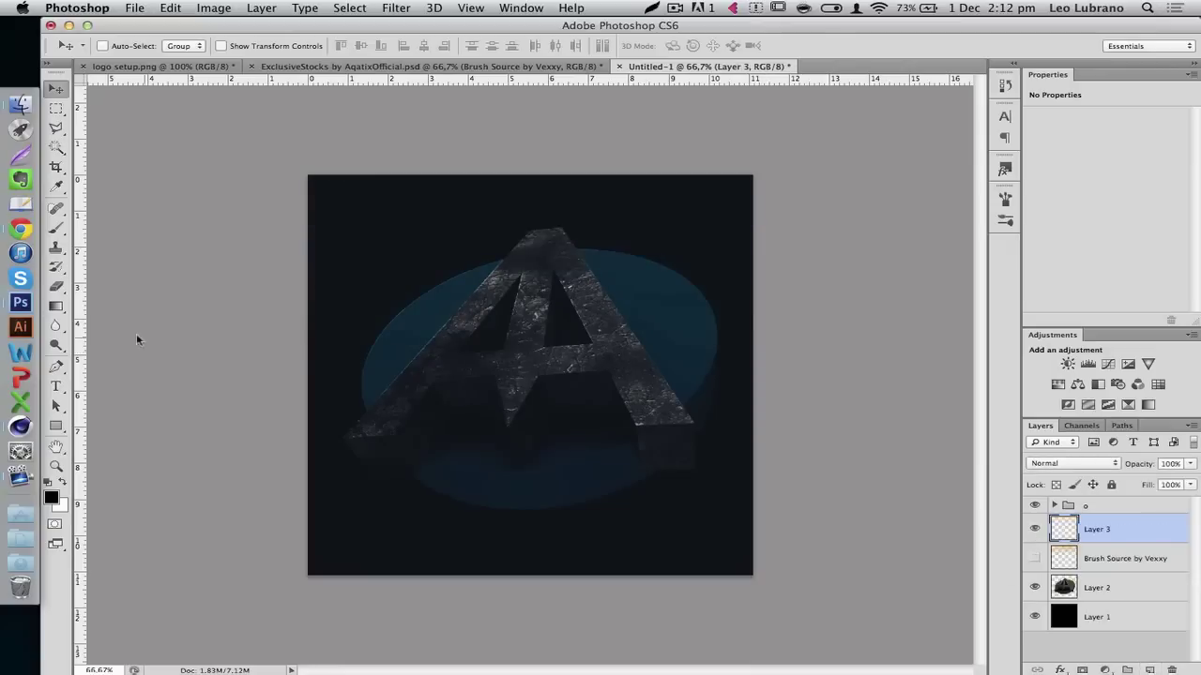
# Set up a soft 479 px Brush with 0% hardness and a bright green foreground color.
pyautogui.click(55, 228)
pyautogui.click(125, 45)
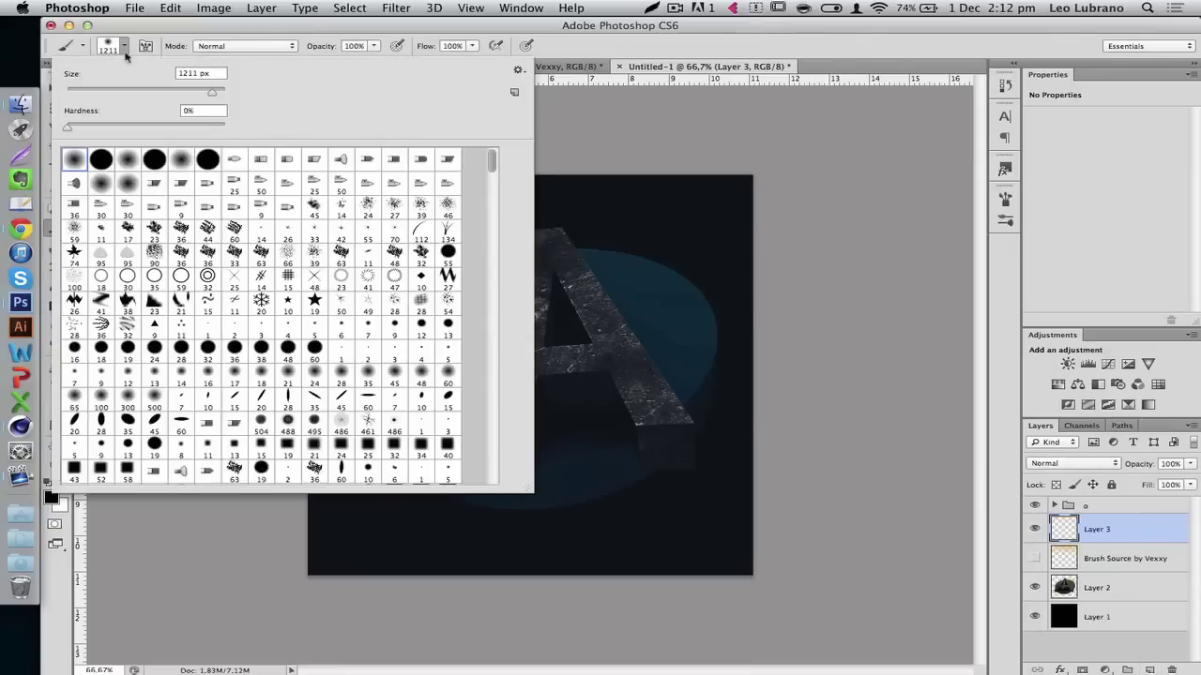
pyautogui.moveTo(210, 90); pyautogui.dragTo(207, 90)
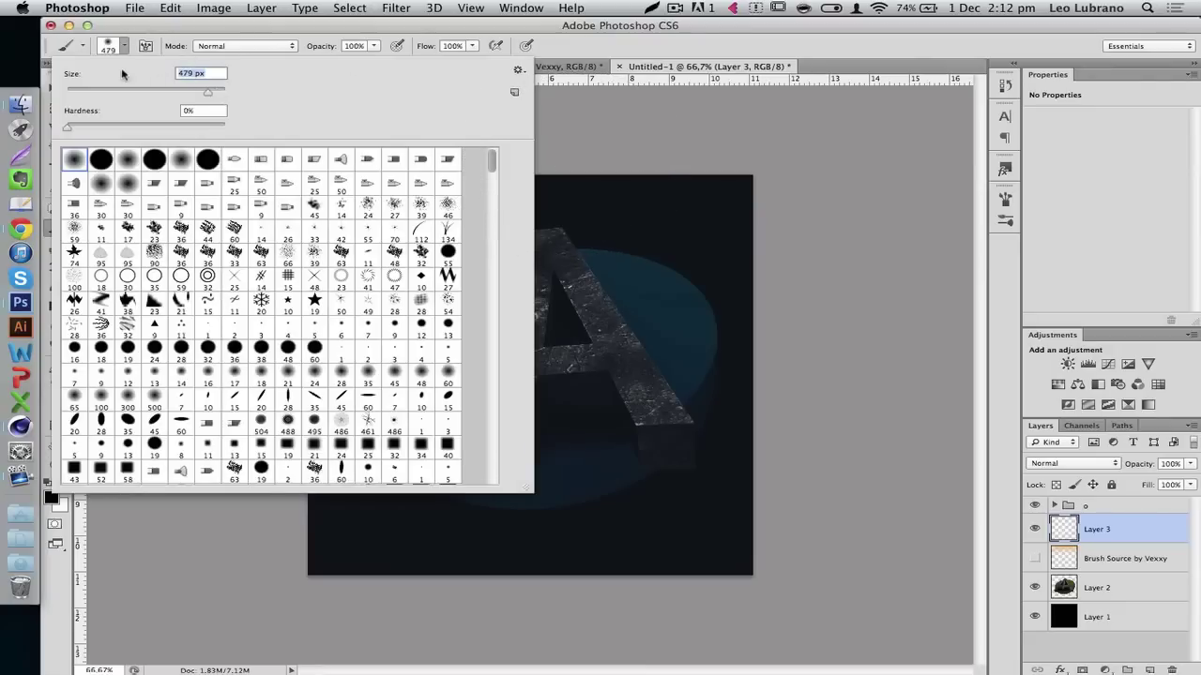
pyautogui.press('Return')
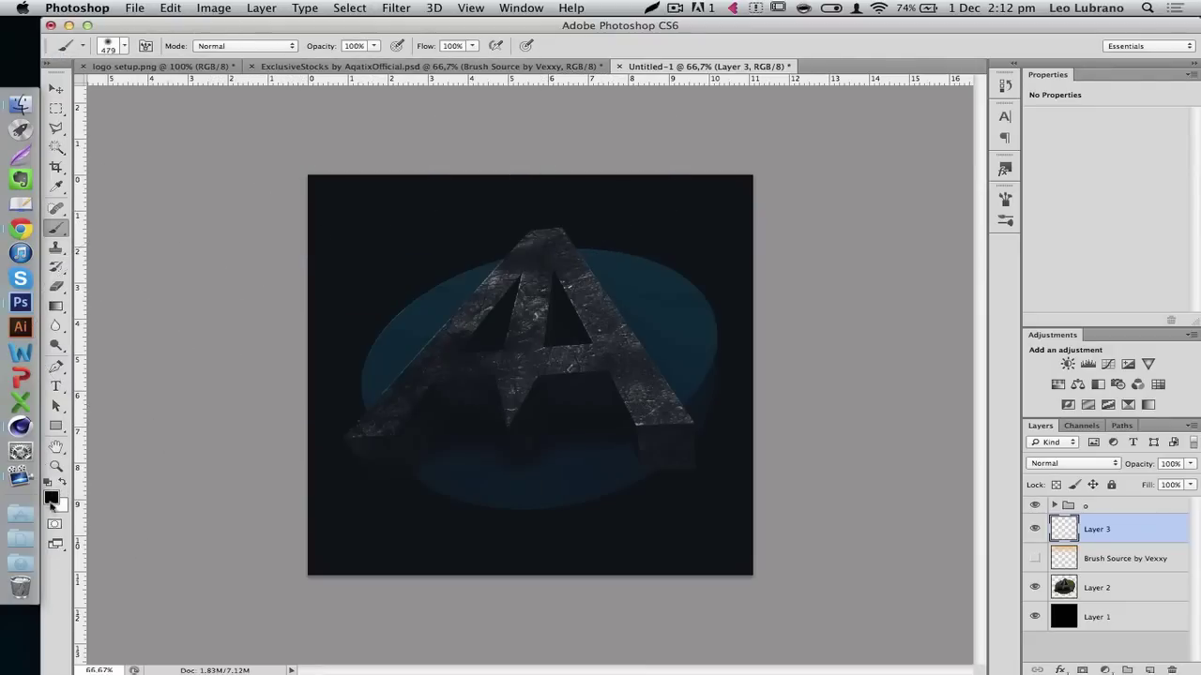
pyautogui.click(52, 498)
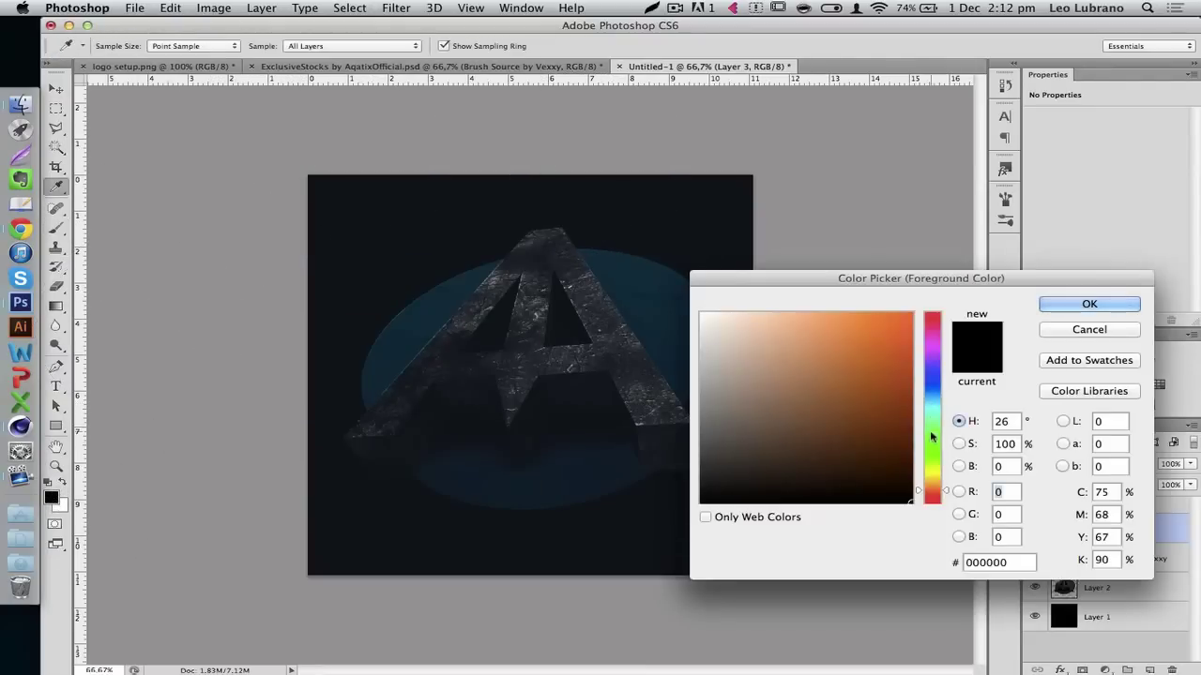
pyautogui.moveTo(944, 490); pyautogui.dragTo(944, 439)
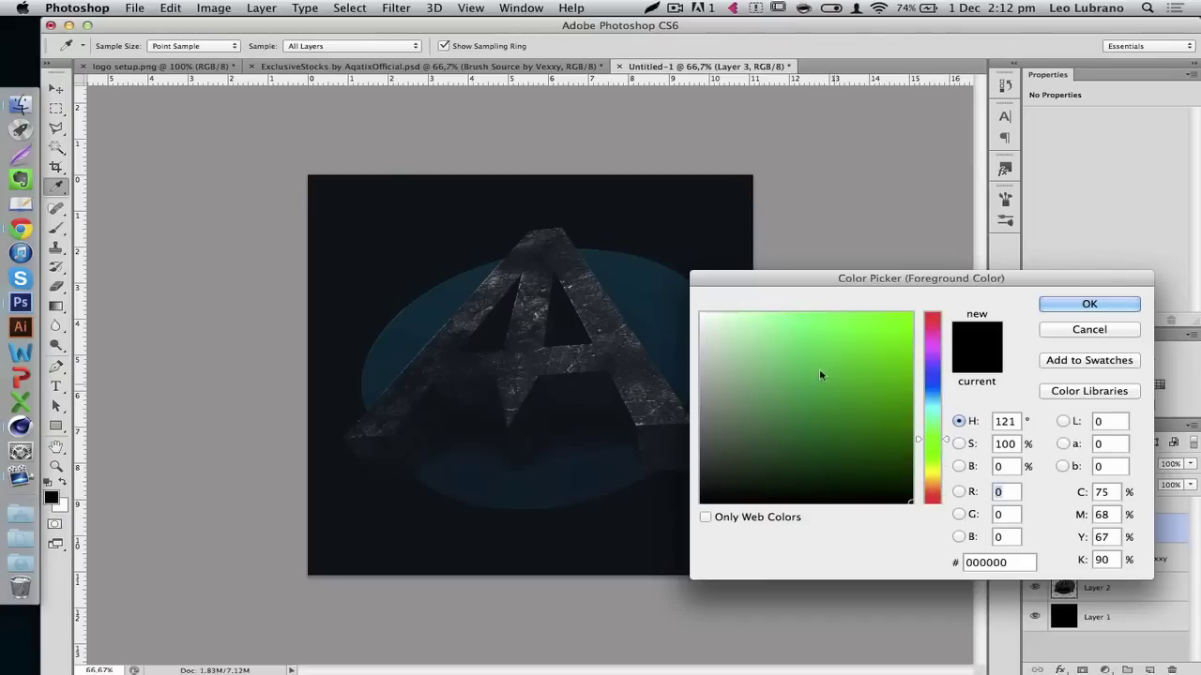
pyautogui.moveTo(819, 369); pyautogui.dragTo(997, 266)
pyautogui.press('Return')
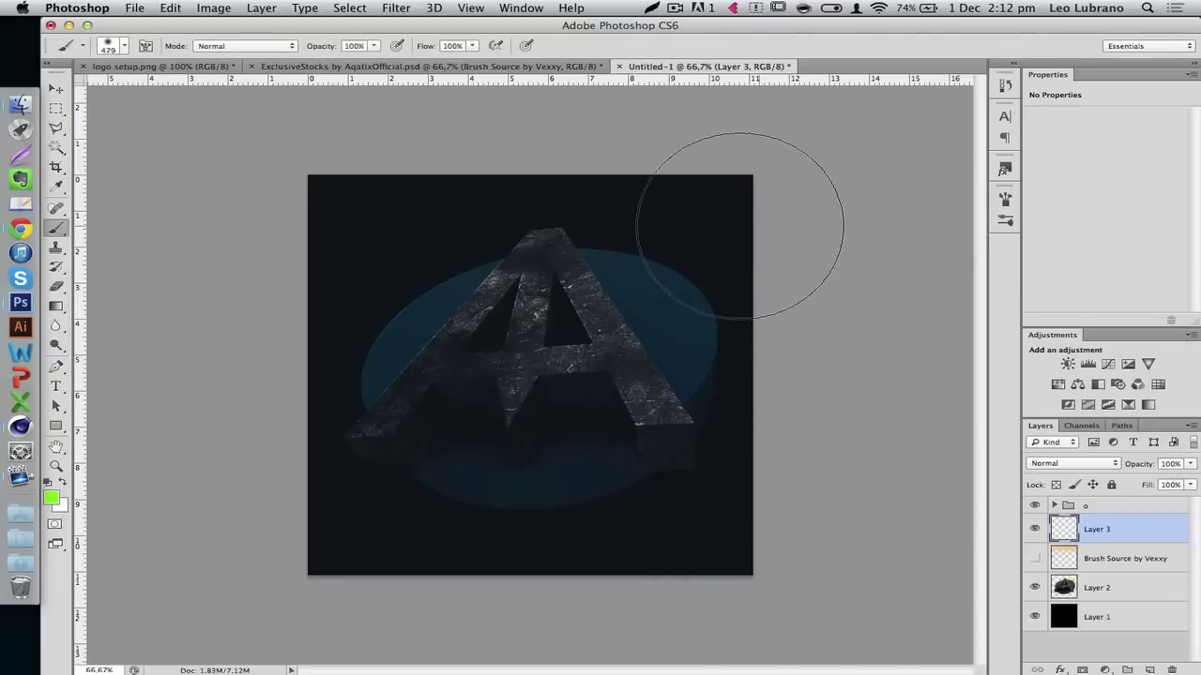
# Paint a soft glow along the canvas's upper edge on Layer 3 with the brush just outside the canvas.
pyautogui.press('super+minus')
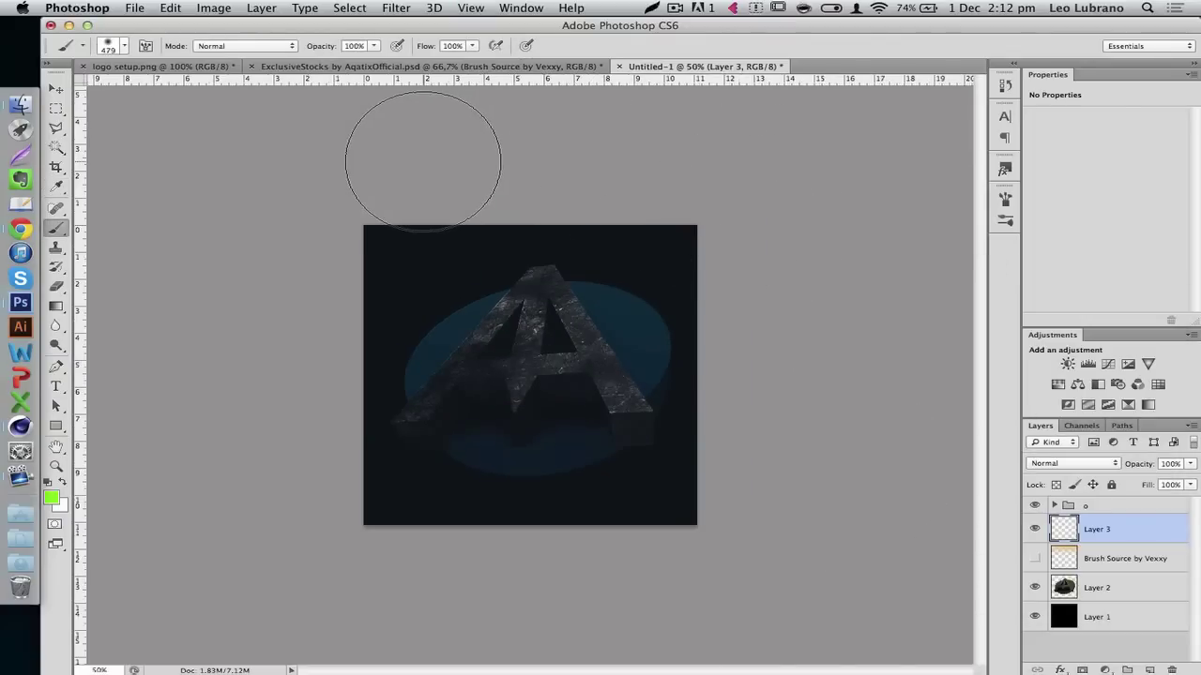
pyautogui.click(110, 49)
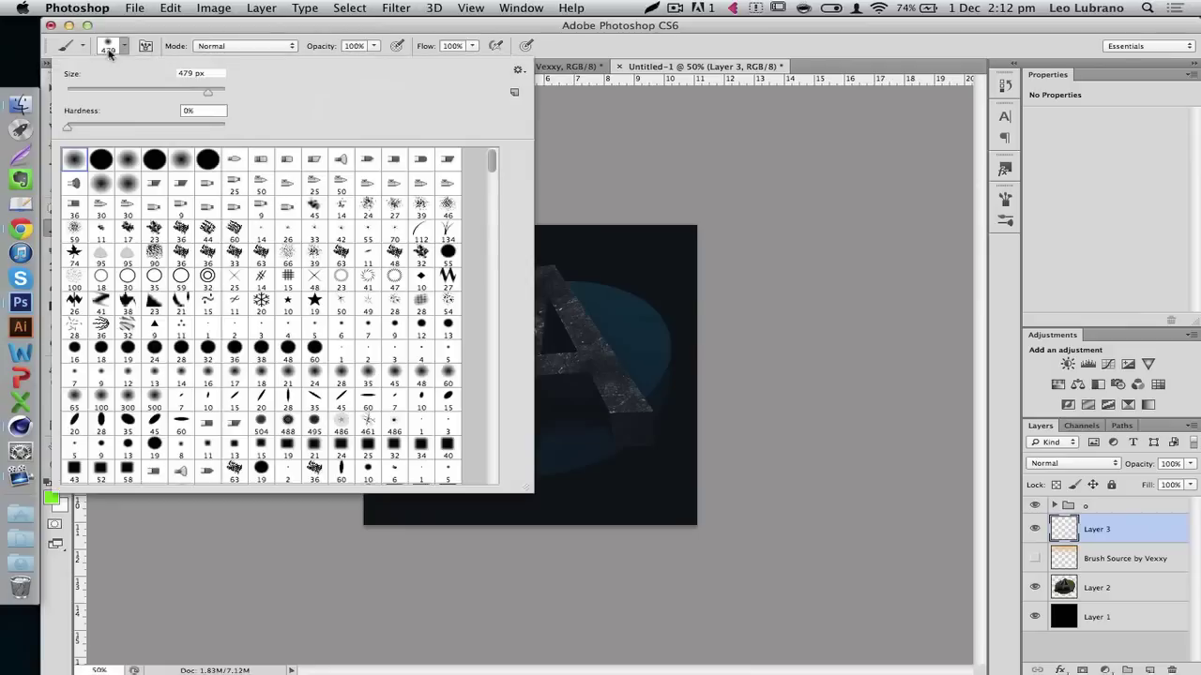
pyautogui.click(161, 11)
pyautogui.click(164, 12)
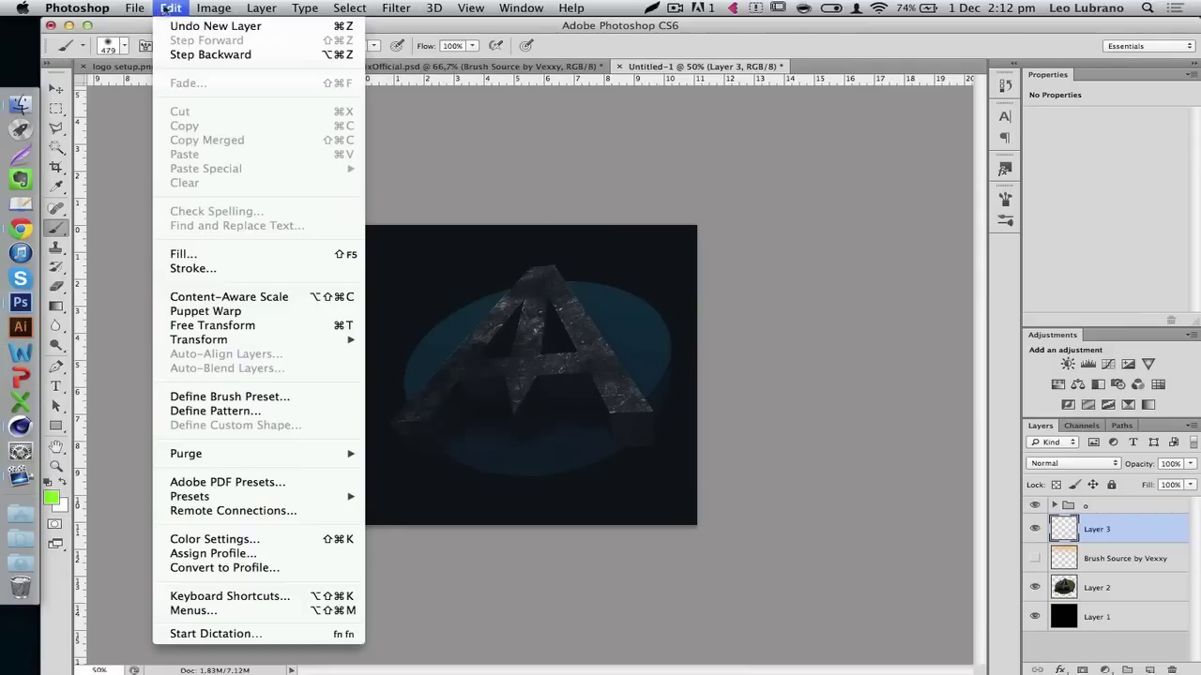
pyautogui.click(173, 12)
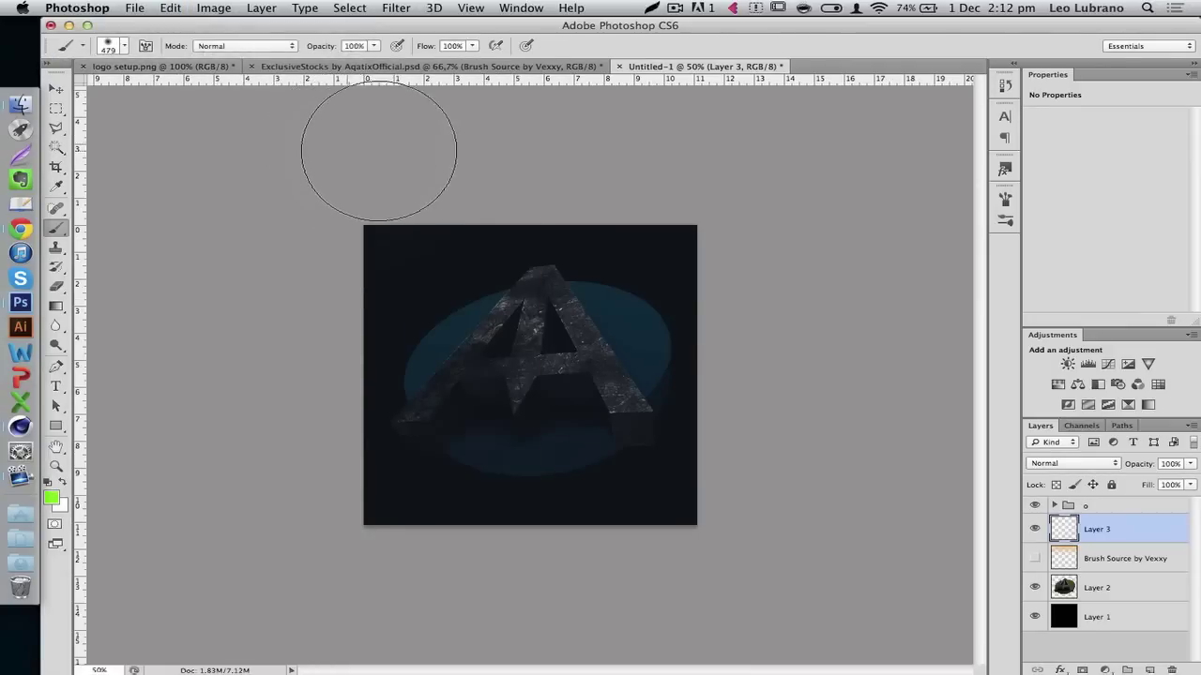
pyautogui.moveTo(496, 161); pyautogui.dragTo(689, 146)
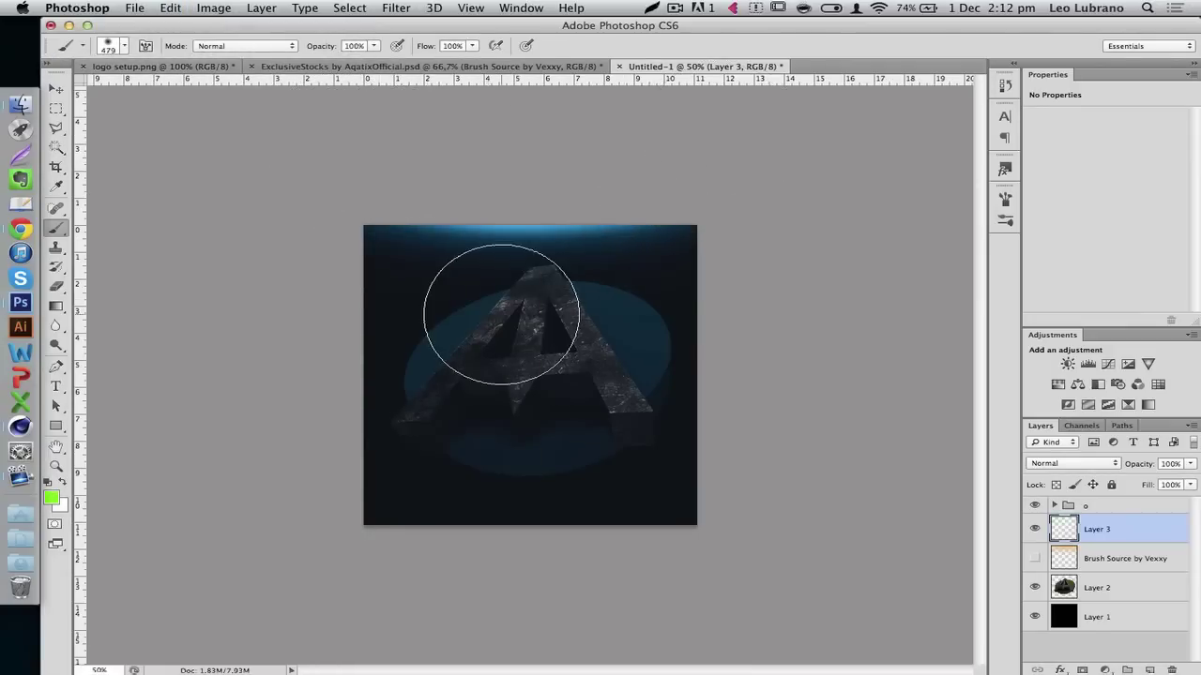
pyautogui.press('super+equal')
pyautogui.press('super+equal')
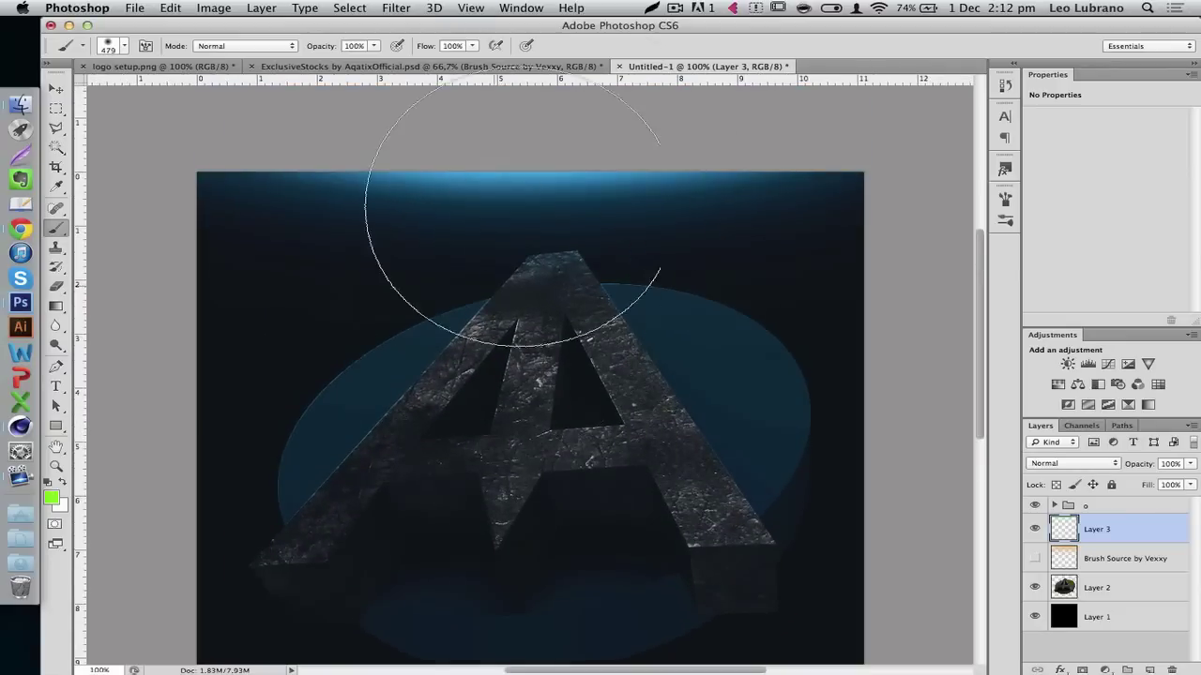
# Lower Layer 3's opacity to 49% and check the glow on the whole canvas.
pyautogui.moveTo(1139, 464); pyautogui.dragTo(1098, 466)
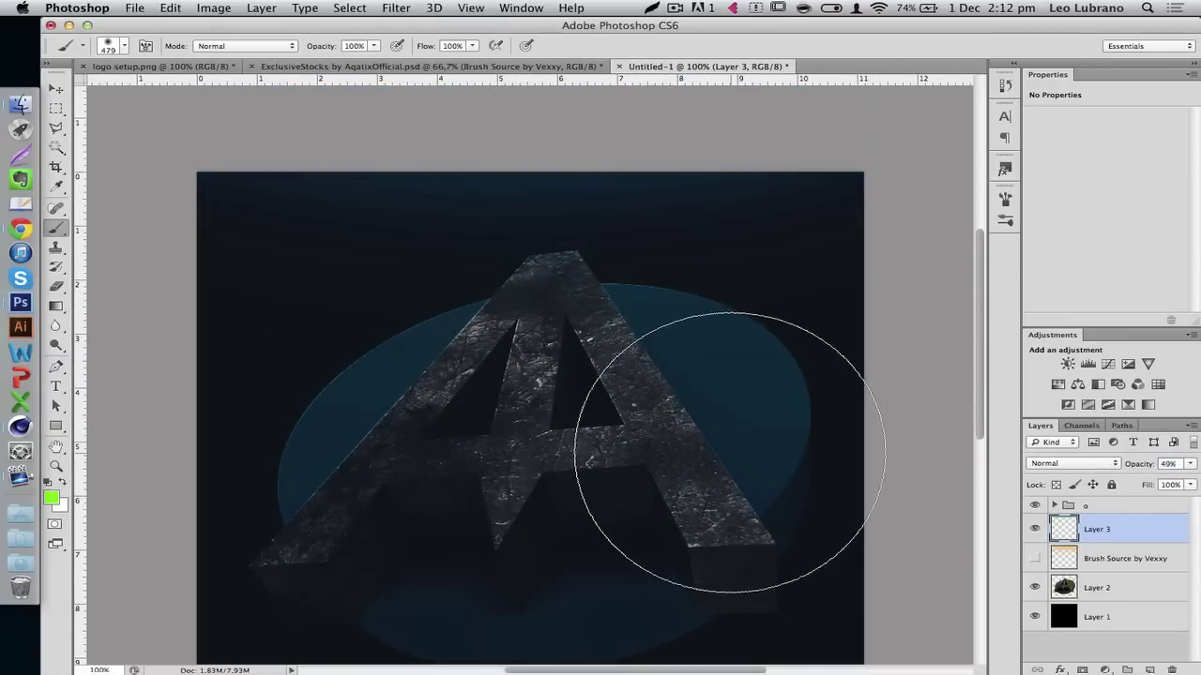
pyautogui.press('v')
pyautogui.press('super+minus')
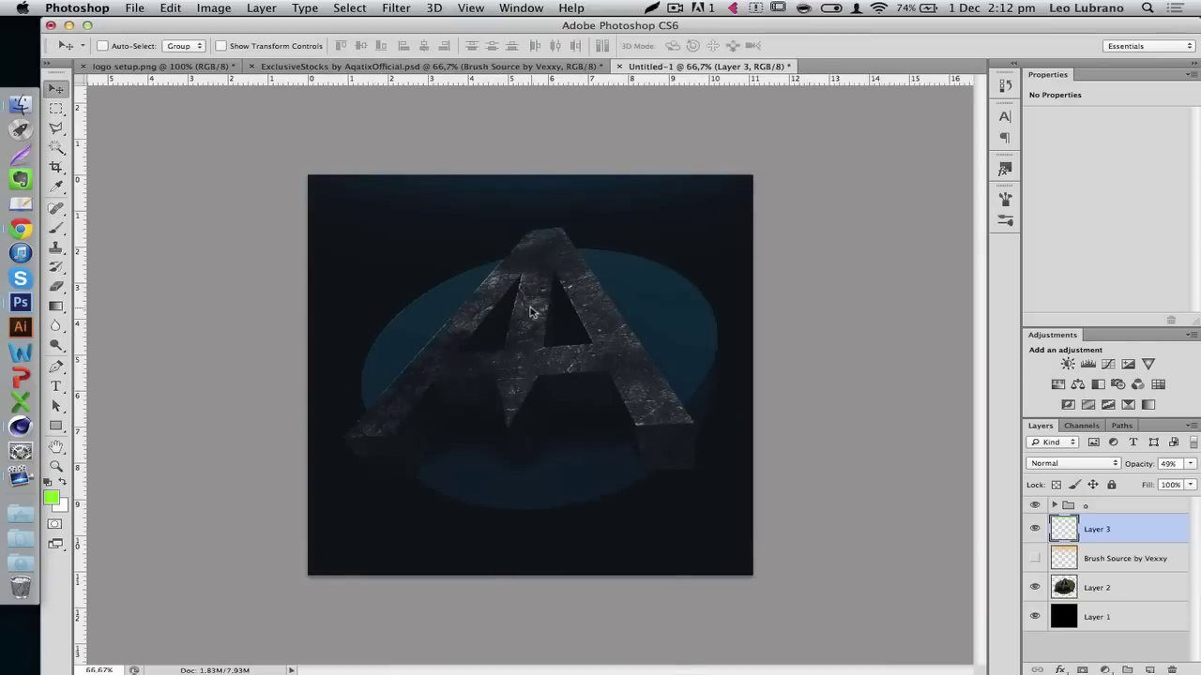
pyautogui.moveTo(530, 311)
pyautogui.mouseDown()
pyautogui.moveTo(520, 295)
pyautogui.moveTo(531, 329)
pyautogui.moveTo(530, 312)
pyautogui.mouseUp()
# Show the Brush Source by Vexxy layer again and delete Layer 3.
pyautogui.click(1035, 529)
pyautogui.click(1035, 558)
pyautogui.click(1136, 561)
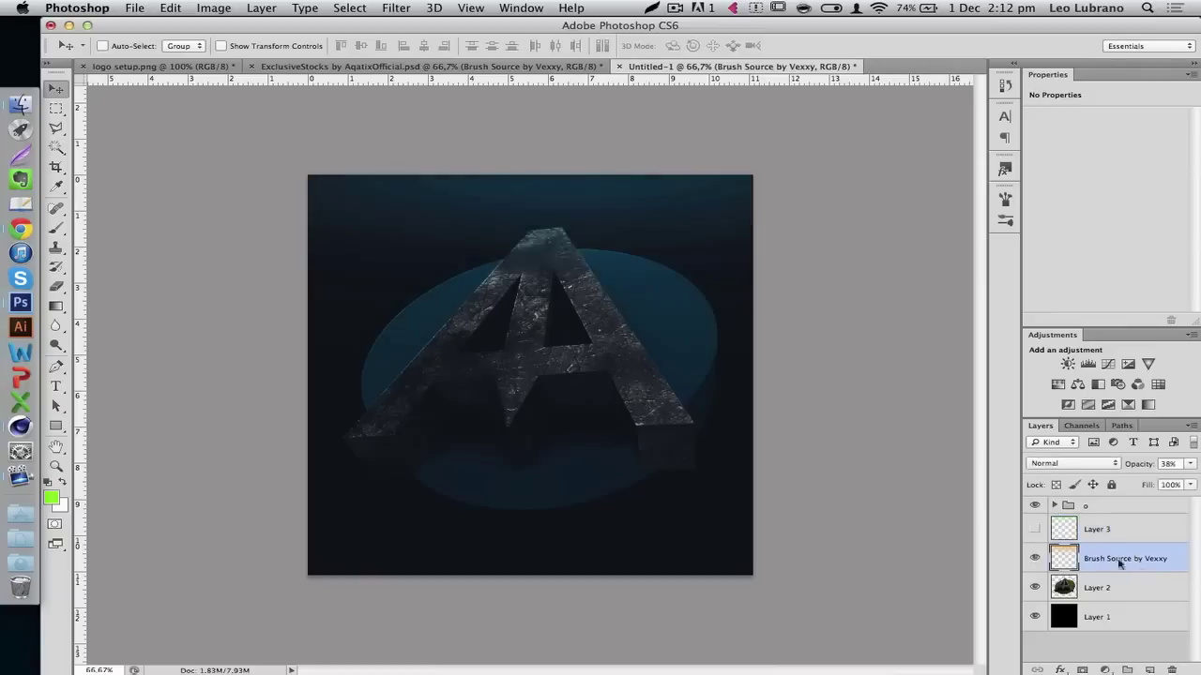
pyautogui.click(1064, 529)
pyautogui.press('BackSpace')
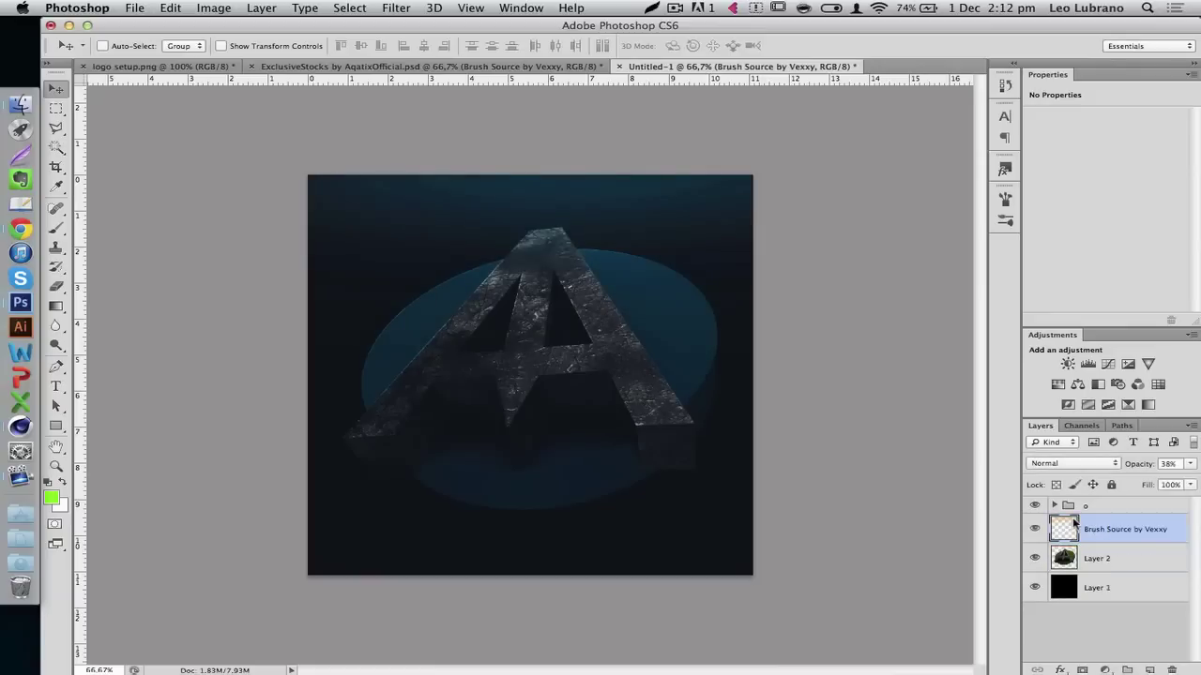
# In ExclusiveStocks by AqatixOfficial.psd, collapse the Flare/Lighting group, expand the Sweg group and look through its layers.
pyautogui.click(451, 68)
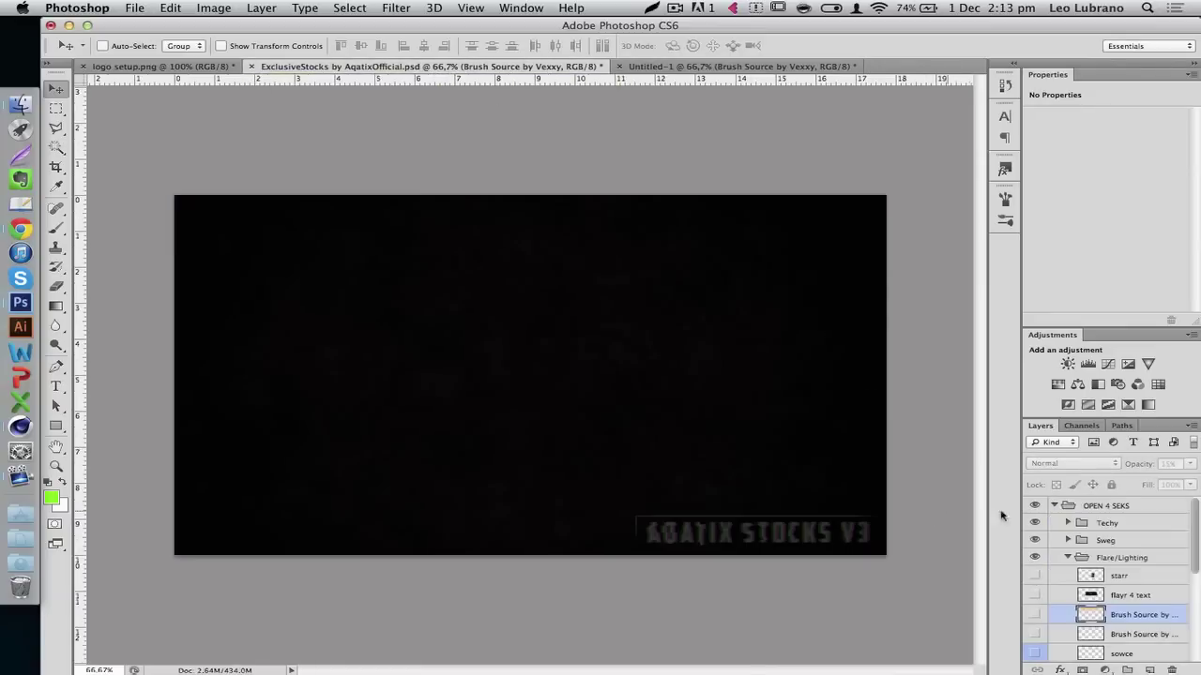
pyautogui.click(1068, 558)
pyautogui.click(1067, 540)
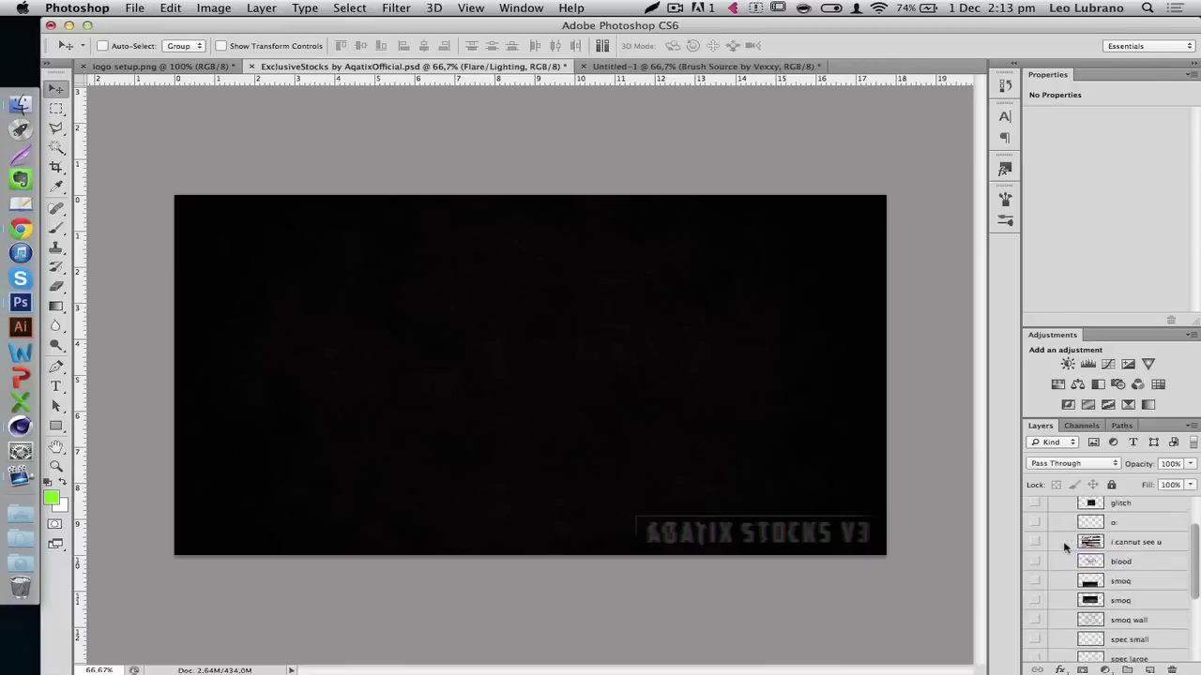
pyautogui.scroll(-3, 1065, 547)
pyautogui.click(1060, 532)
pyautogui.click(1049, 552)
pyautogui.scroll(4, 1050, 556)
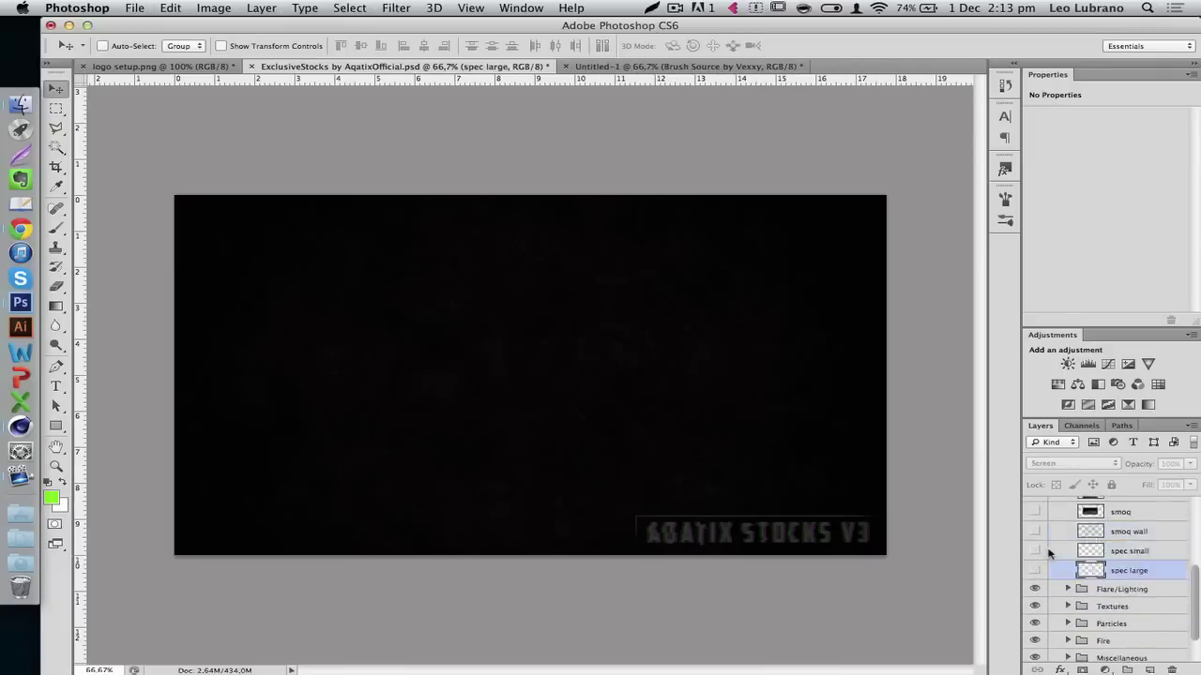
# Preview the lower smoq layer of the Sweg group and copy it into Untitled-1, near the canvas's lower-left corner.
pyautogui.click(1047, 574)
pyautogui.click(1032, 574)
pyautogui.click(1035, 573)
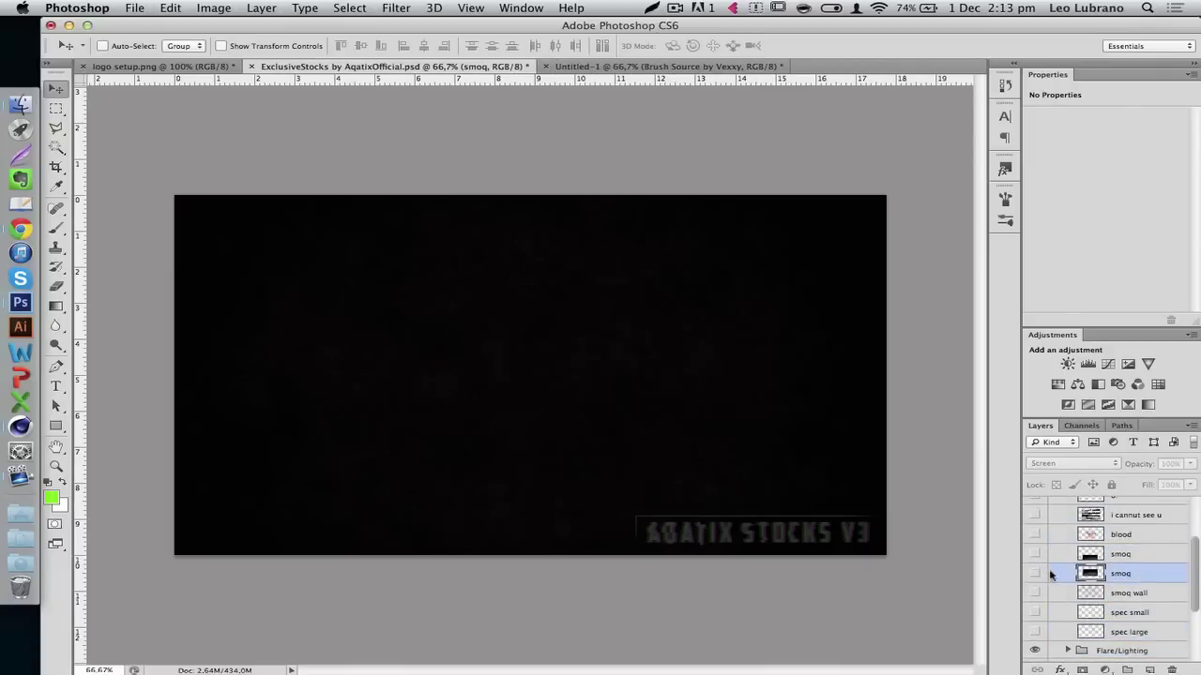
pyautogui.moveTo(622, 379); pyautogui.dragTo(433, 431)
pyautogui.moveTo(607, 454); pyautogui.dragTo(592, 523)
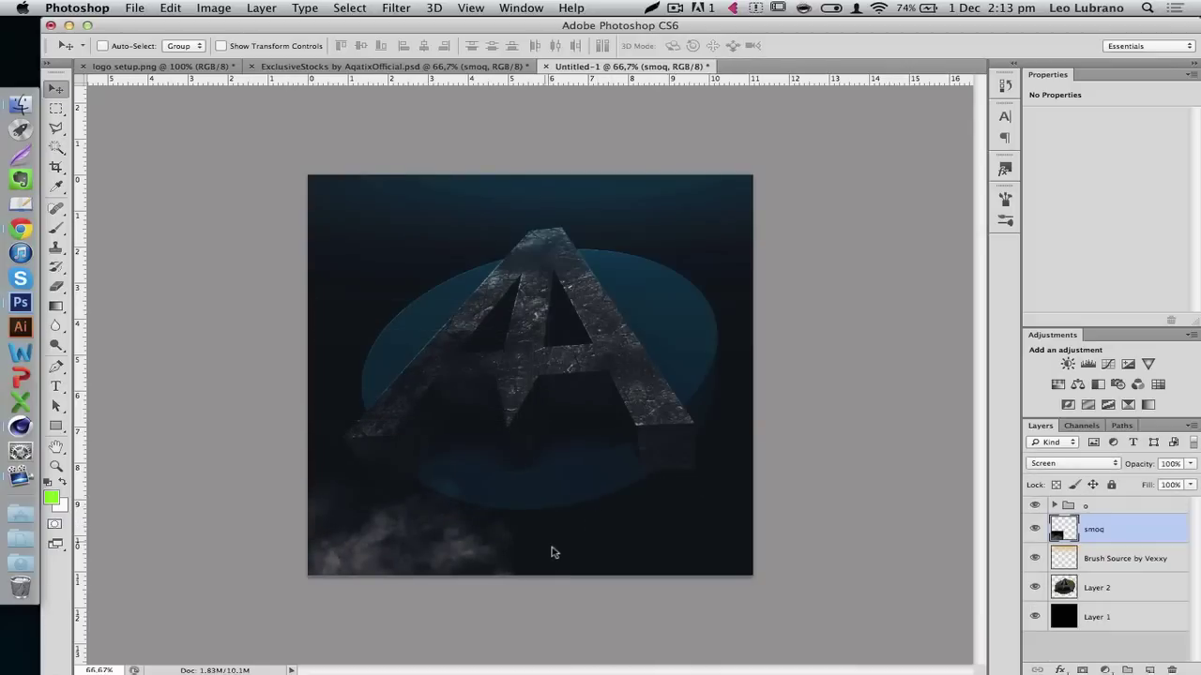
# Enlarge the smoq layer with Free Transform and position it over the lower-left part of the canvas.
pyautogui.press('super+t')
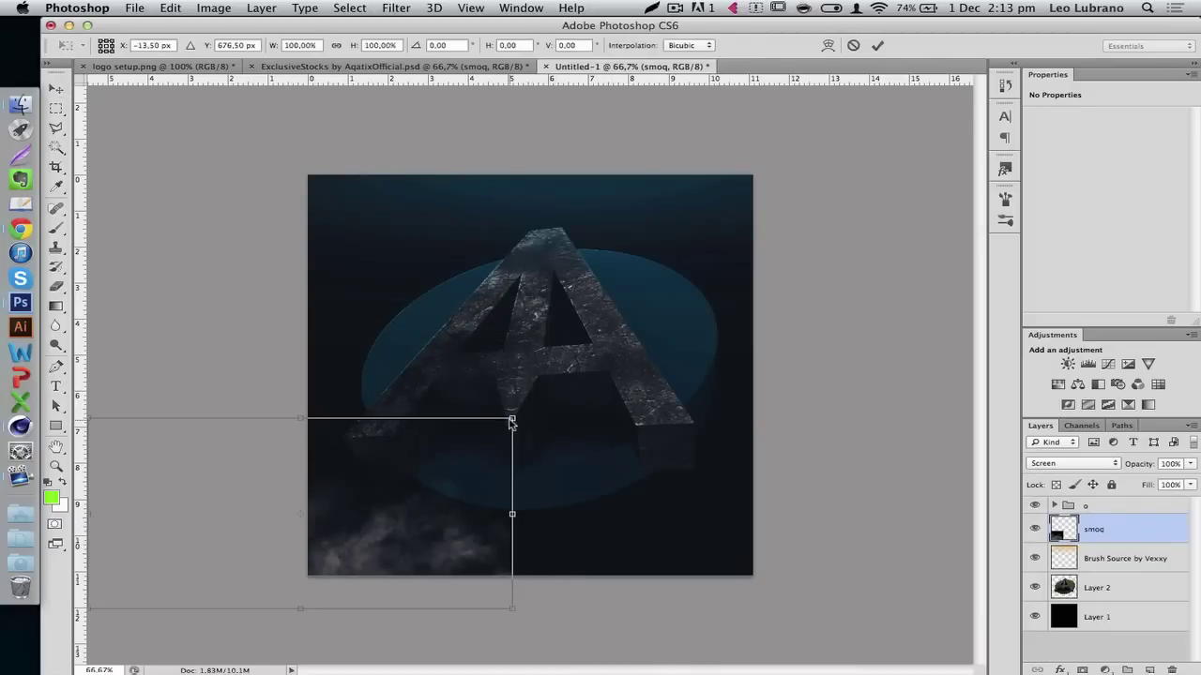
pyautogui.press('Return')
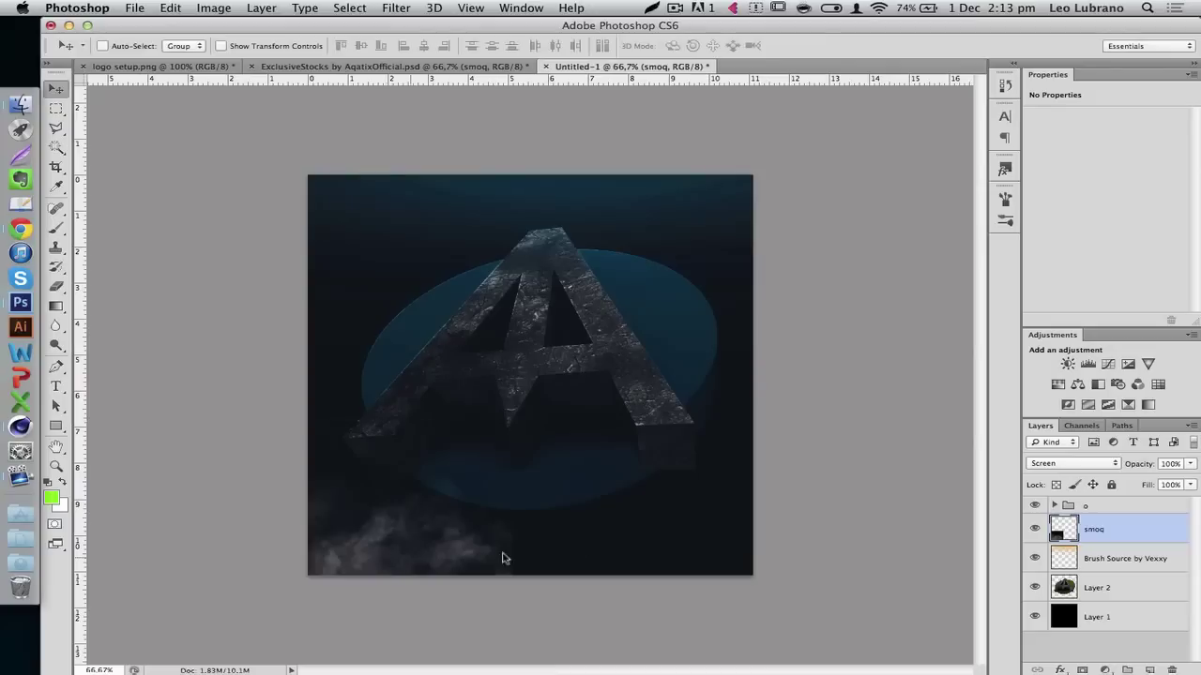
pyautogui.moveTo(502, 559); pyautogui.dragTo(605, 541)
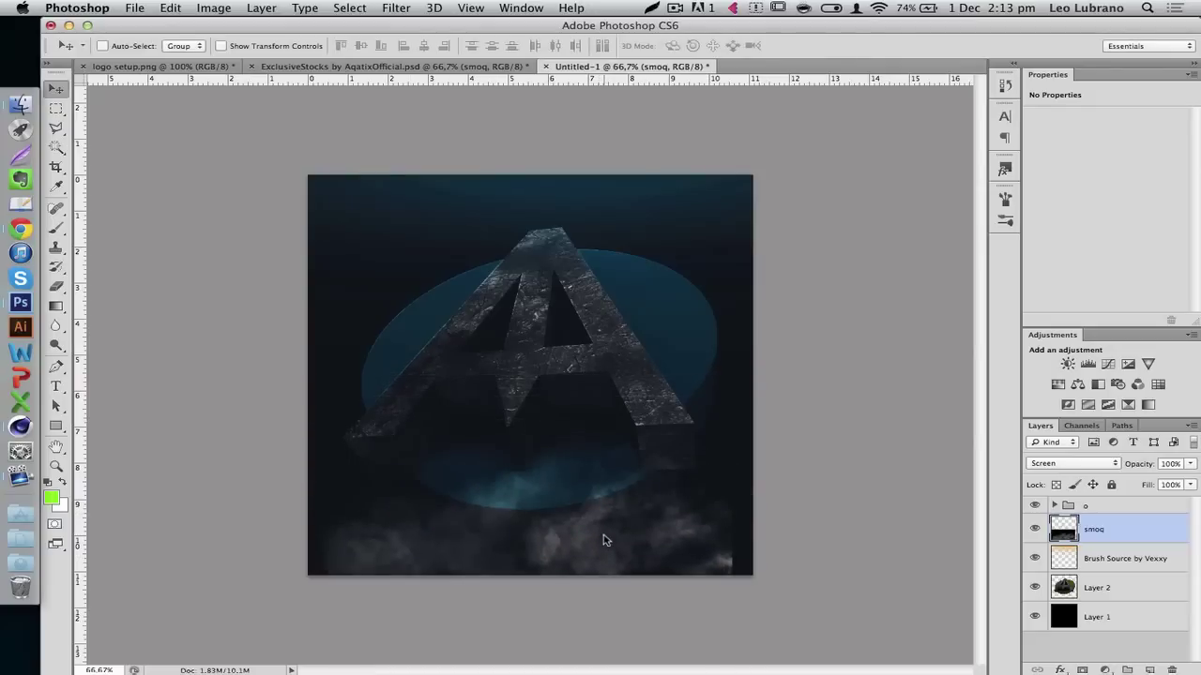
pyautogui.hotkey('ctrl', 't')
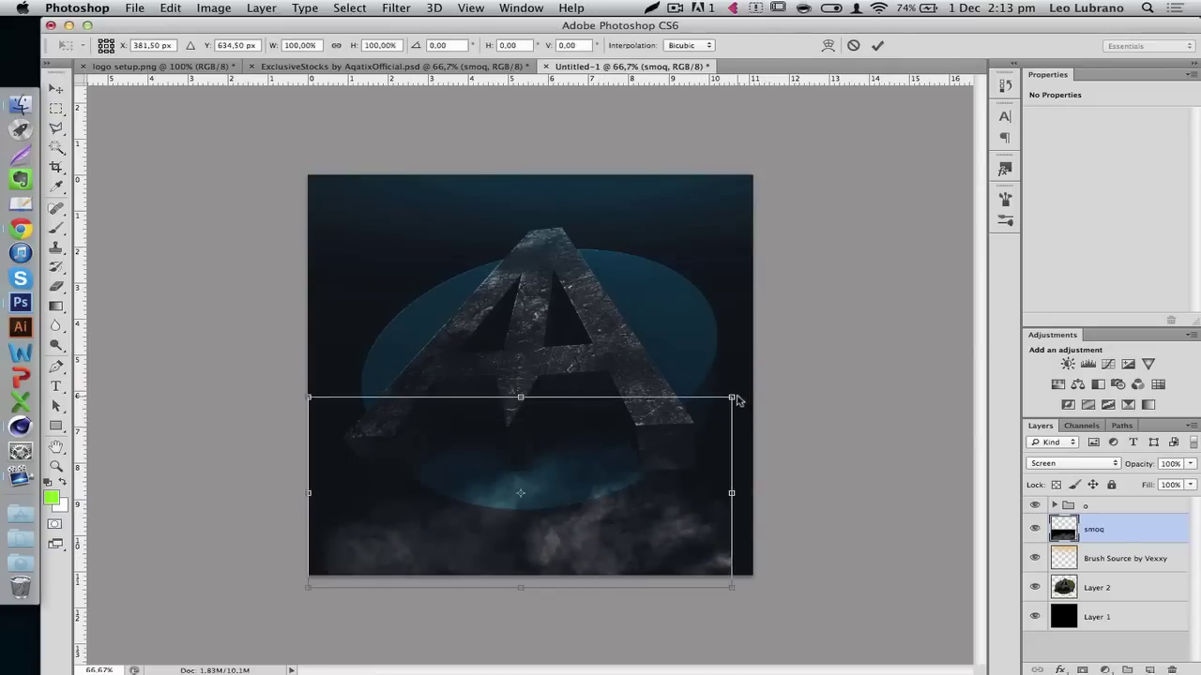
pyautogui.keyDown('shift'); pyautogui.moveTo(732, 400); pyautogui.dragTo(813, 373); pyautogui.keyUp('shift')
pyautogui.press('super+z')
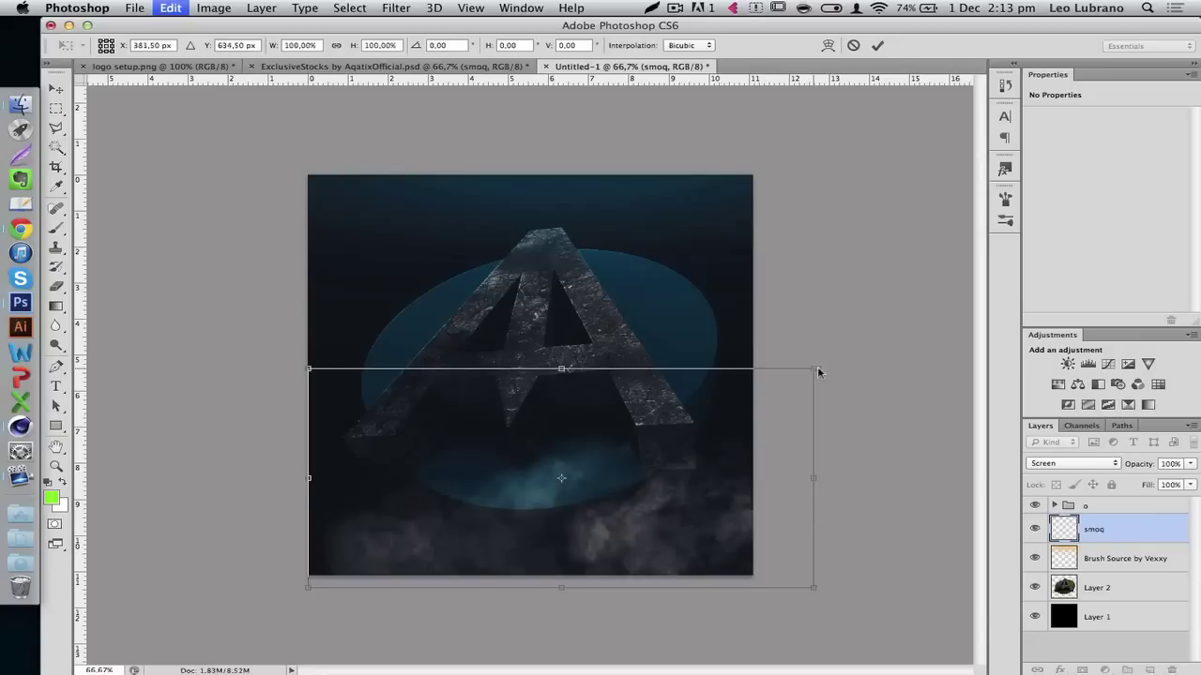
pyautogui.moveTo(733, 402); pyautogui.dragTo(822, 363)
pyautogui.press('Return')
pyautogui.moveTo(711, 504); pyautogui.dragTo(423, 517)
pyautogui.press('super+j')
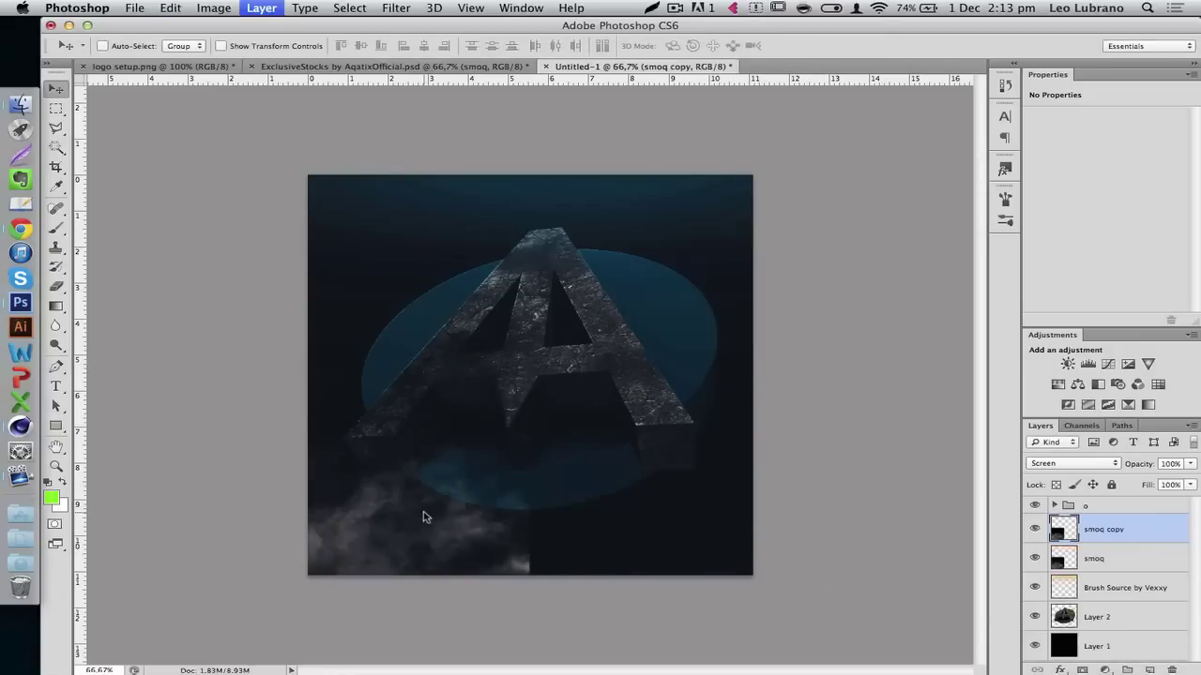
pyautogui.press('super+t')
pyautogui.rightClick(394, 511)
pyautogui.click(488, 646)
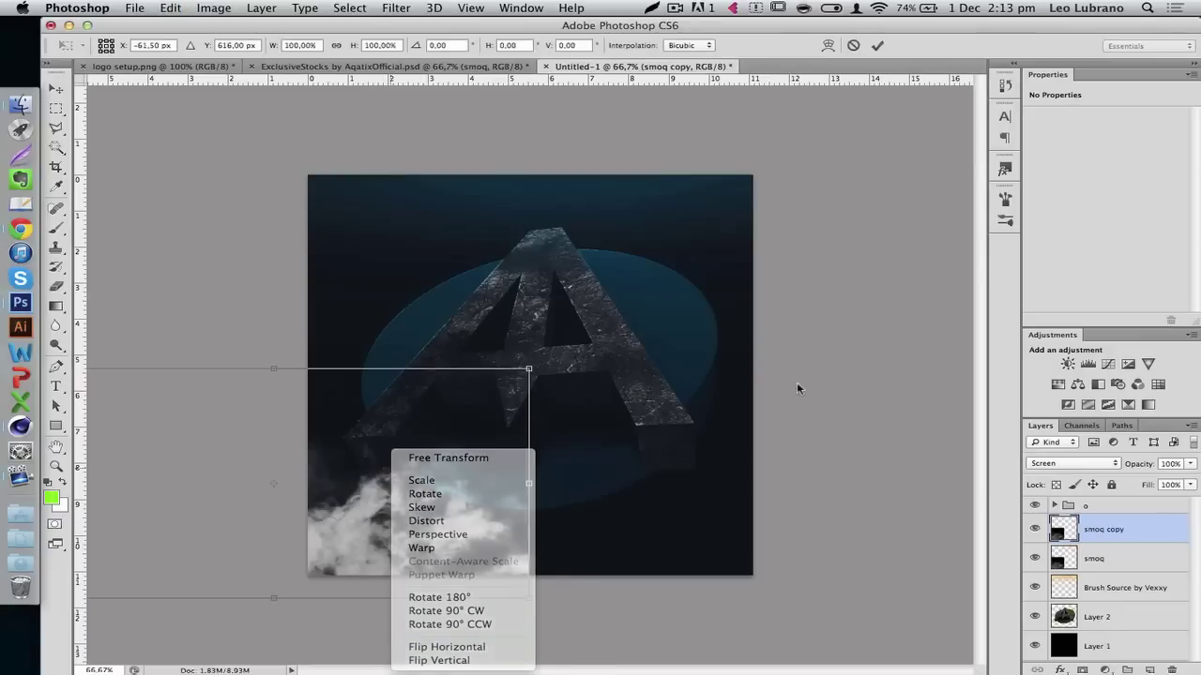
pyautogui.press('Return')
pyautogui.press('BackSpace')
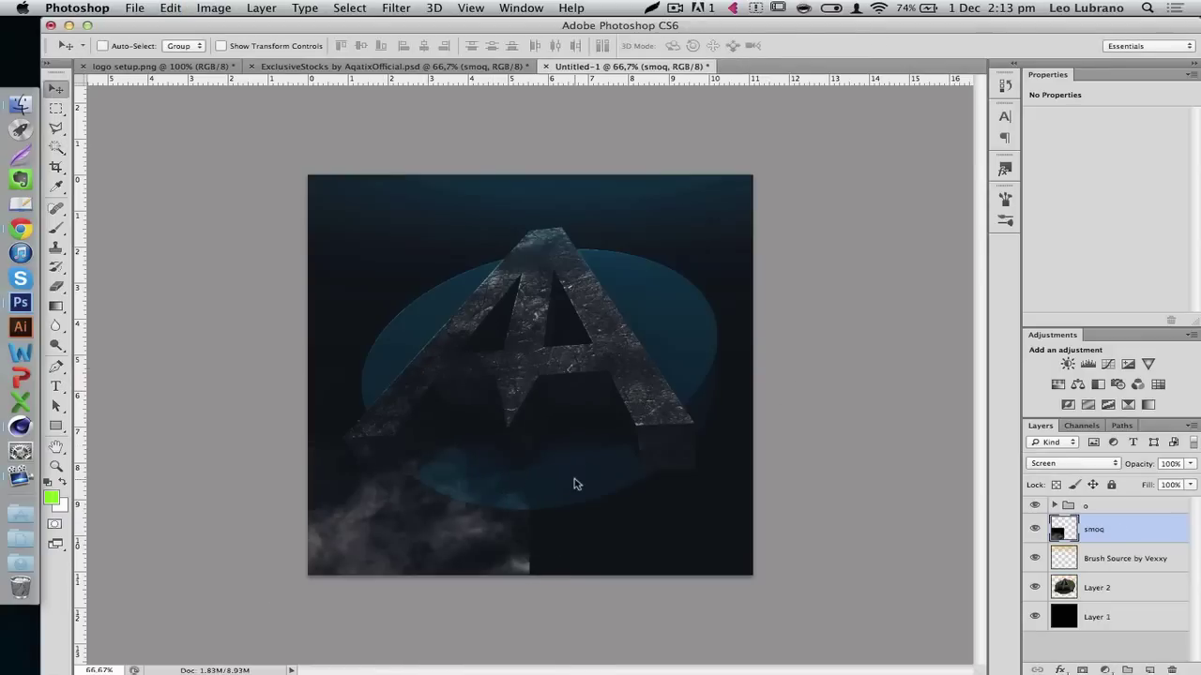
# Duplicate the smoq layer, flip the copy horizontally and move it over the lower-right part of the canvas.
pyautogui.press('super+j')
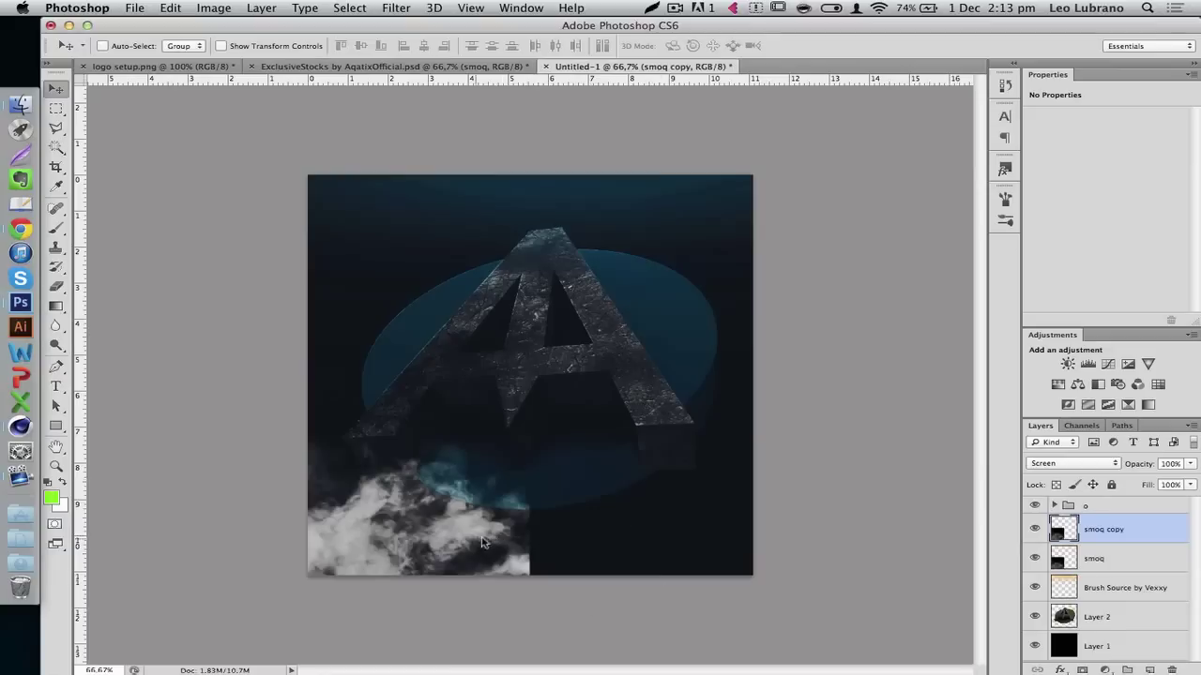
pyautogui.press('super+t')
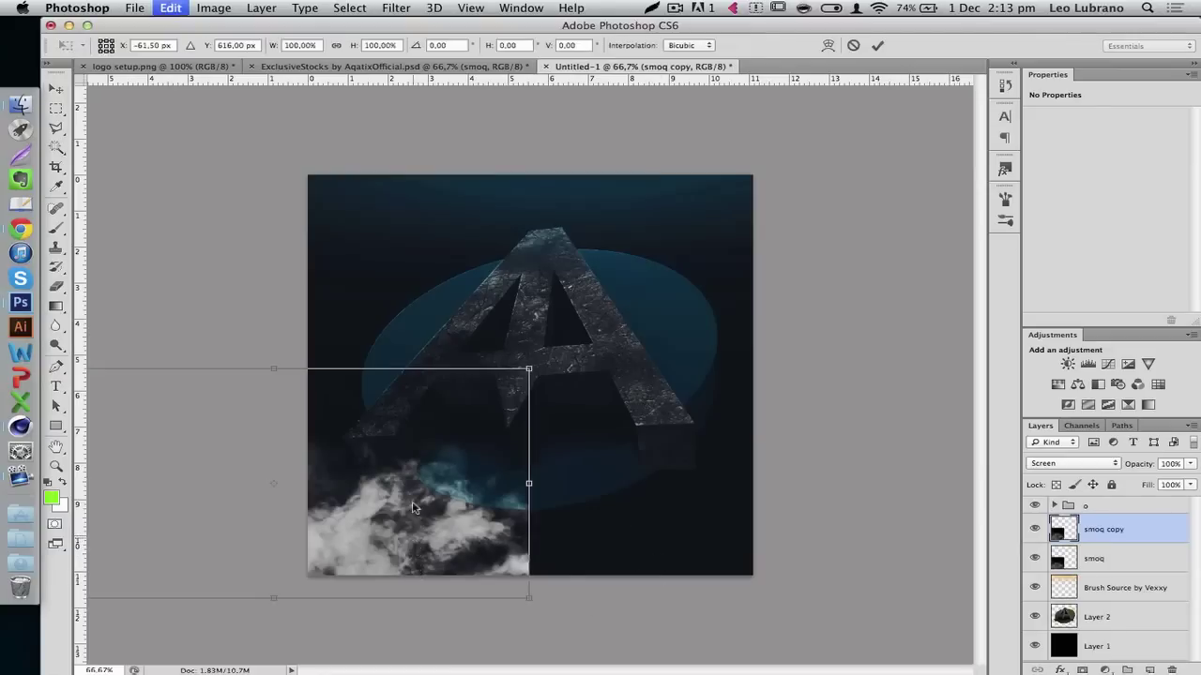
pyautogui.rightClick(339, 470)
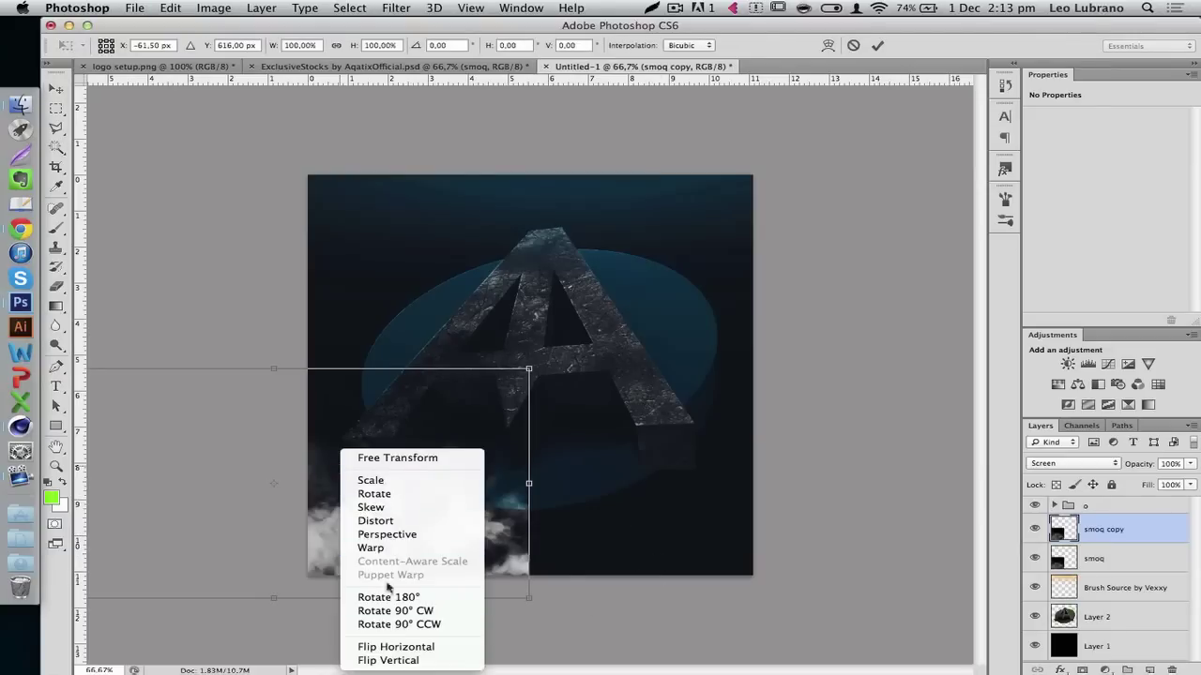
pyautogui.click(399, 645)
pyautogui.moveTo(327, 464); pyautogui.dragTo(635, 468)
pyautogui.press('Return')
# Soften the hard overlapping edges of the smoq copy and smoq layers with the 180 px Eraser at 35% opacity.
pyautogui.moveTo(56, 286); pyautogui.dragTo(108, 279)
pyautogui.moveTo(424, 597); pyautogui.dragTo(442, 335)
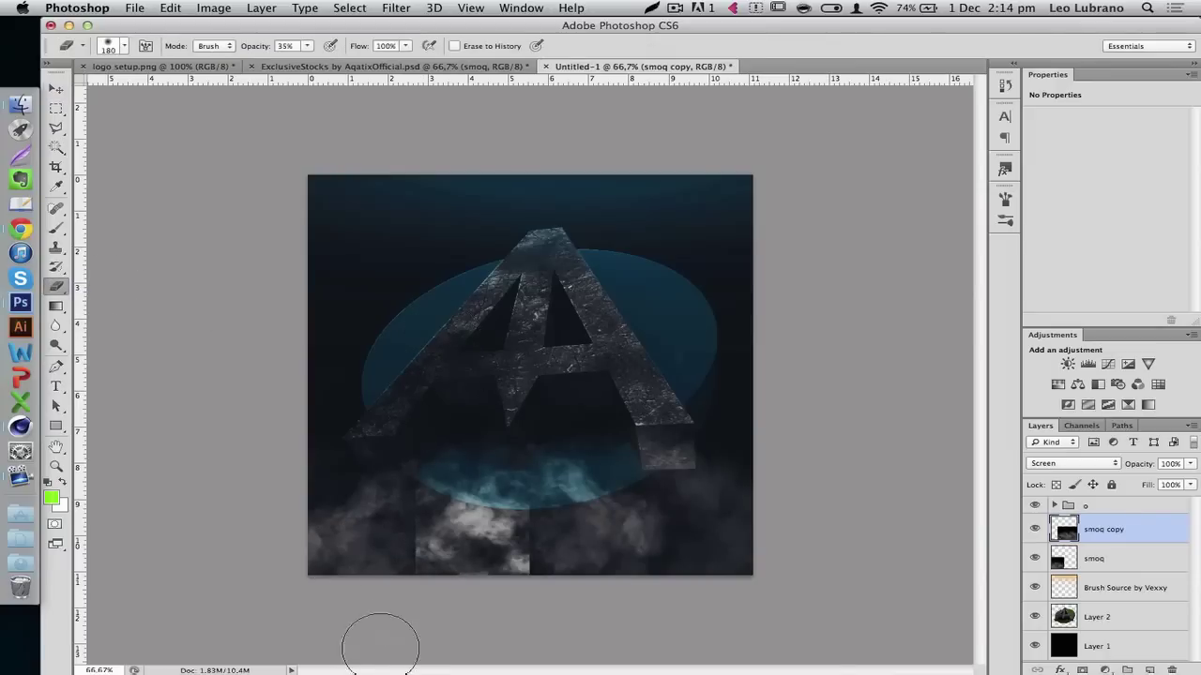
pyautogui.moveTo(383, 644)
pyautogui.mouseDown()
pyautogui.moveTo(430, 320)
pyautogui.moveTo(387, 650)
pyautogui.mouseUp()
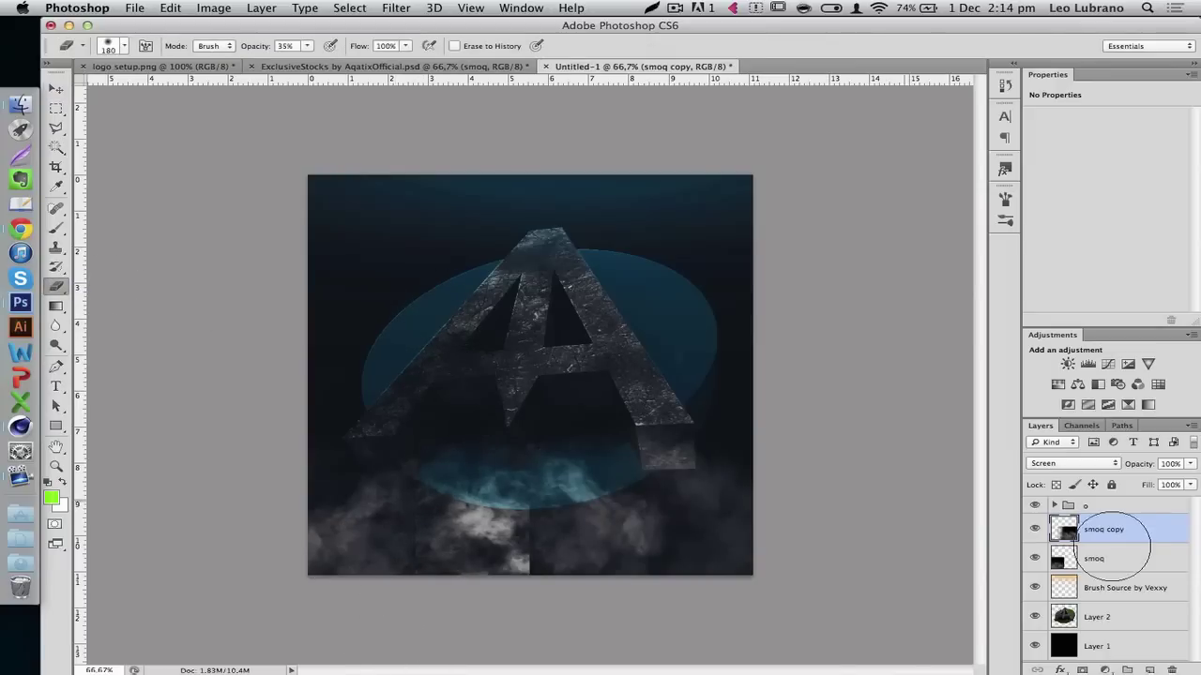
pyautogui.click(1102, 559)
pyautogui.moveTo(449, 593)
pyautogui.mouseDown()
pyautogui.moveTo(559, 562)
pyautogui.moveTo(546, 574)
pyautogui.moveTo(566, 379)
pyautogui.moveTo(544, 638)
pyautogui.moveTo(521, 540)
pyautogui.moveTo(568, 343)
pyautogui.moveTo(543, 466)
pyautogui.moveTo(549, 669)
pyautogui.moveTo(559, 317)
pyautogui.moveTo(556, 416)
pyautogui.moveTo(489, 561)
pyautogui.moveTo(469, 516)
pyautogui.moveTo(676, 507)
pyautogui.mouseUp()
# Select both the smoq and smoq copy layers and set their opacity to 48%.
pyautogui.press('v')
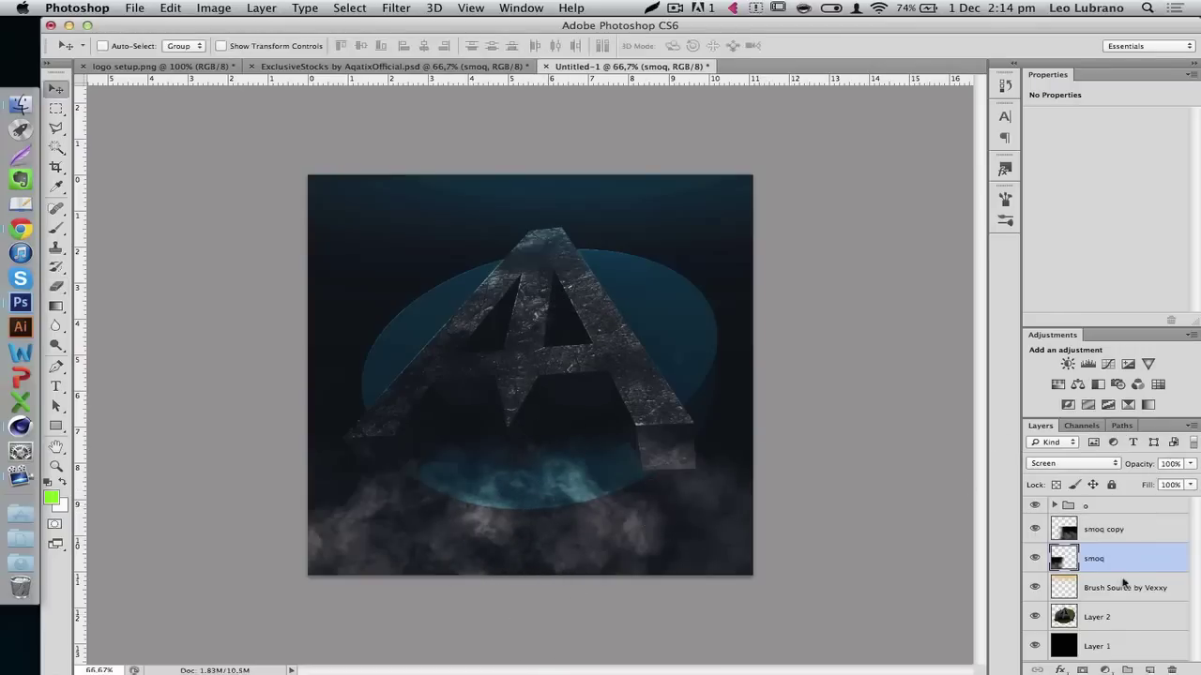
pyautogui.keyDown('shift'); pyautogui.click(1105, 533); pyautogui.keyUp('shift')
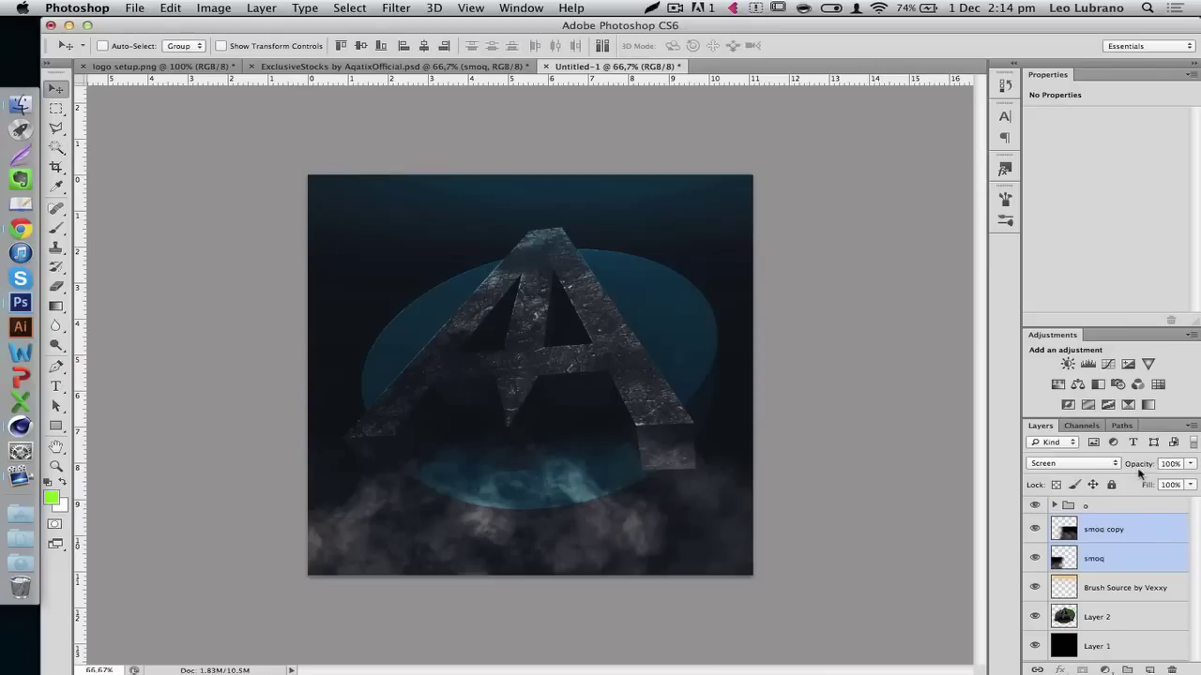
pyautogui.moveTo(1137, 469)
pyautogui.mouseDown()
pyautogui.moveTo(1075, 470)
pyautogui.moveTo(1142, 467)
pyautogui.mouseUp()
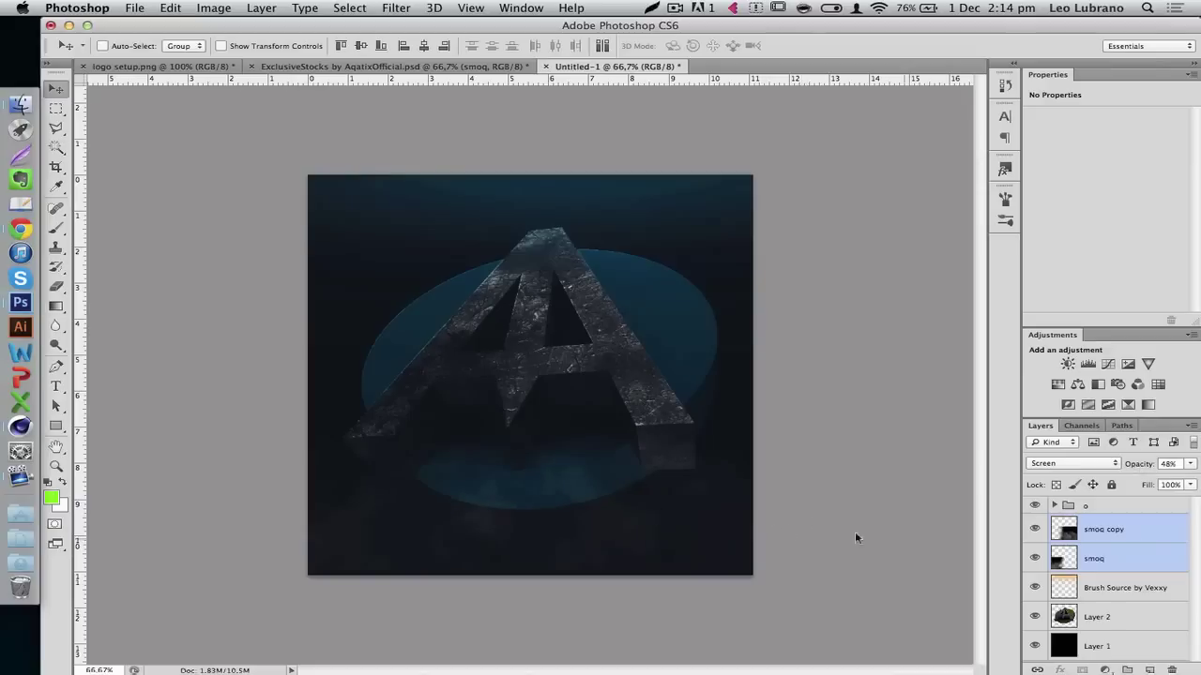
# Copy the spec small layer from the ExclusiveStocks file into Untitled-1, place it over the logo's lower half and set its opacity to 57%.
pyautogui.click(367, 68)
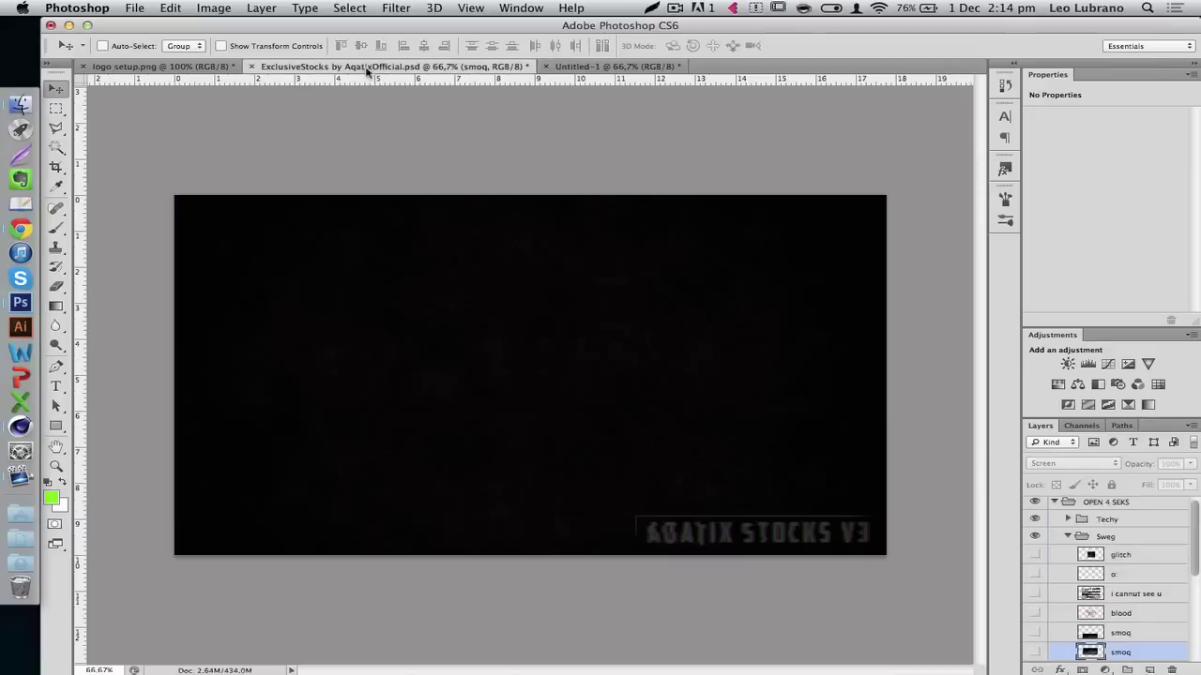
pyautogui.scroll(-5, 1073, 601)
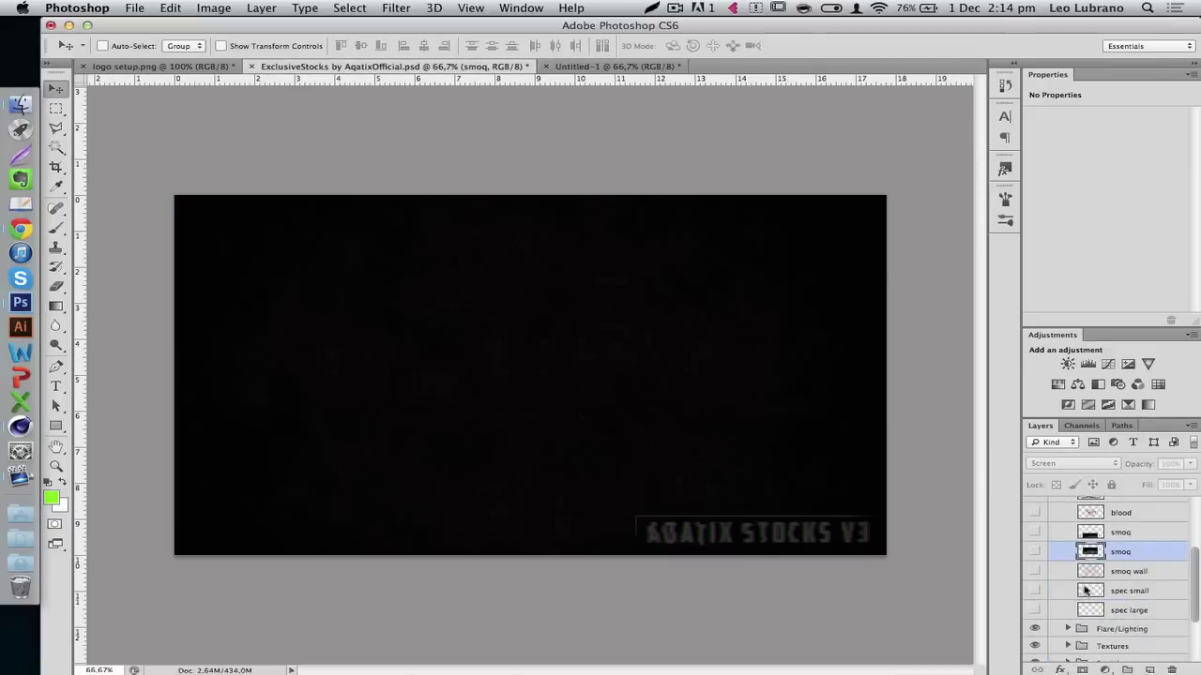
pyautogui.click(1035, 591)
pyautogui.click(1035, 591)
pyautogui.click(1116, 591)
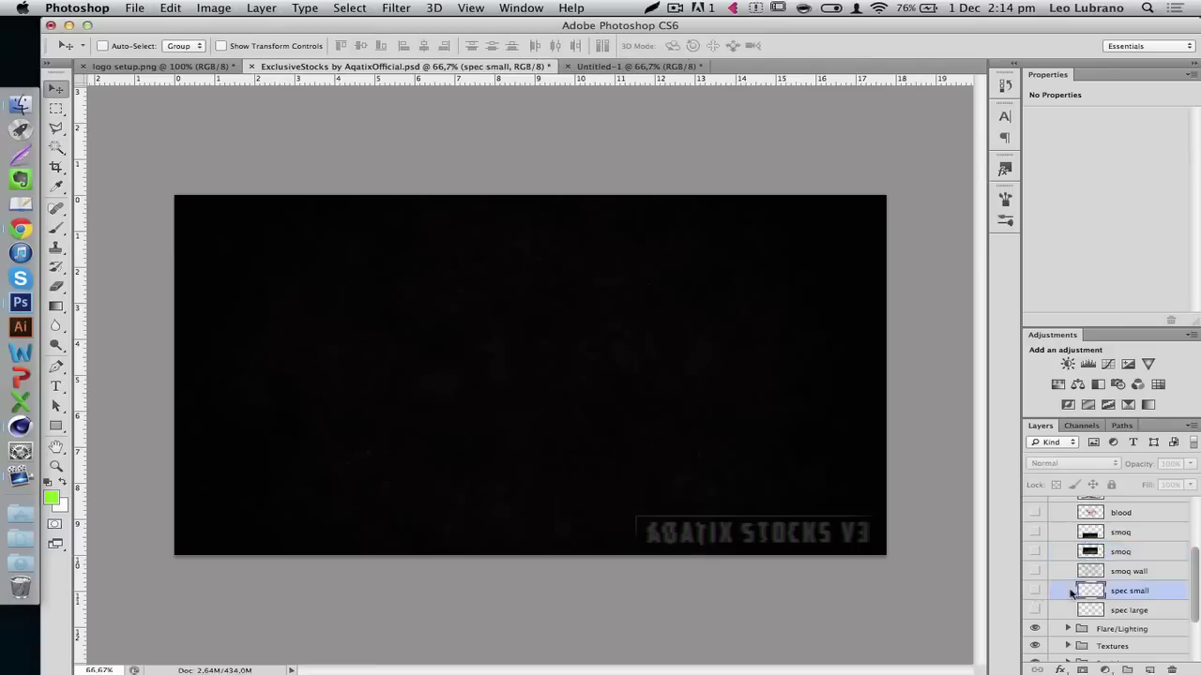
pyautogui.moveTo(574, 311); pyautogui.dragTo(472, 353)
pyautogui.moveTo(556, 382); pyautogui.dragTo(615, 387)
pyautogui.hotkey('shift', 'Left')
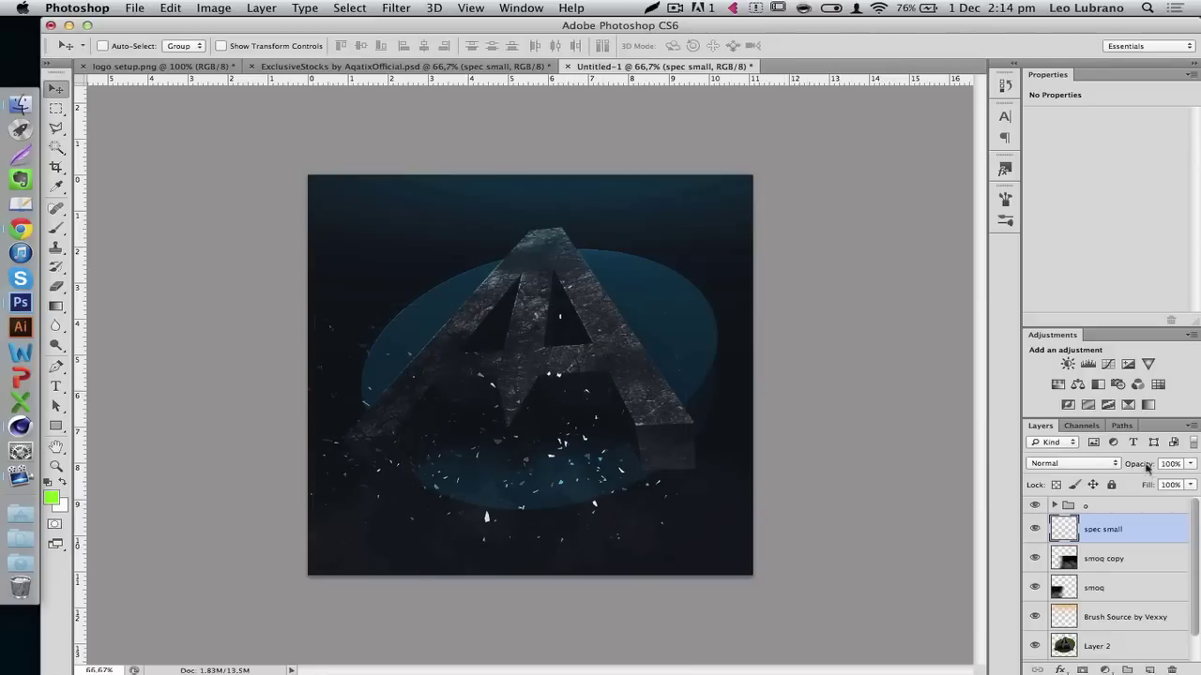
pyautogui.moveTo(1143, 471); pyautogui.dragTo(1113, 469)
# Fade the specks around the logo's base on the spec small layer with the 180 px Eraser at 35% opacity.
pyautogui.click(57, 286)
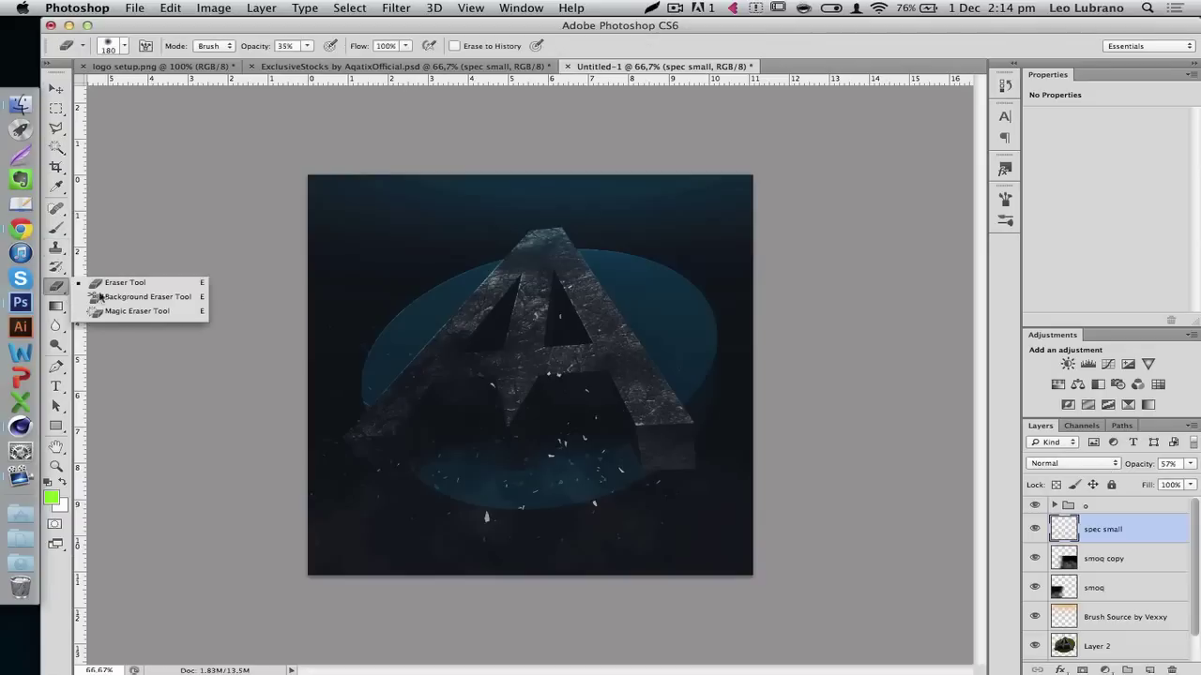
pyautogui.moveTo(553, 366)
pyautogui.mouseDown()
pyautogui.moveTo(581, 464)
pyautogui.moveTo(610, 465)
pyautogui.moveTo(429, 376)
pyautogui.moveTo(667, 510)
pyautogui.moveTo(597, 471)
pyautogui.moveTo(591, 450)
pyautogui.moveTo(388, 427)
pyautogui.moveTo(474, 465)
pyautogui.moveTo(592, 424)
pyautogui.mouseUp()
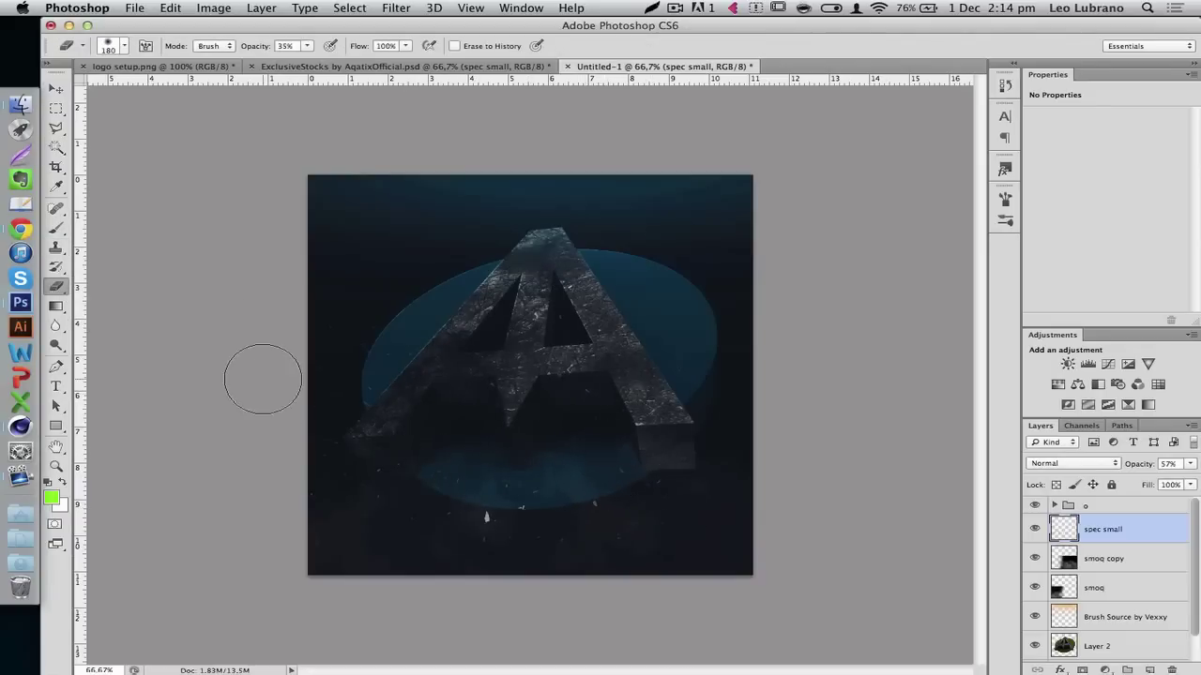
pyautogui.click(56, 88)
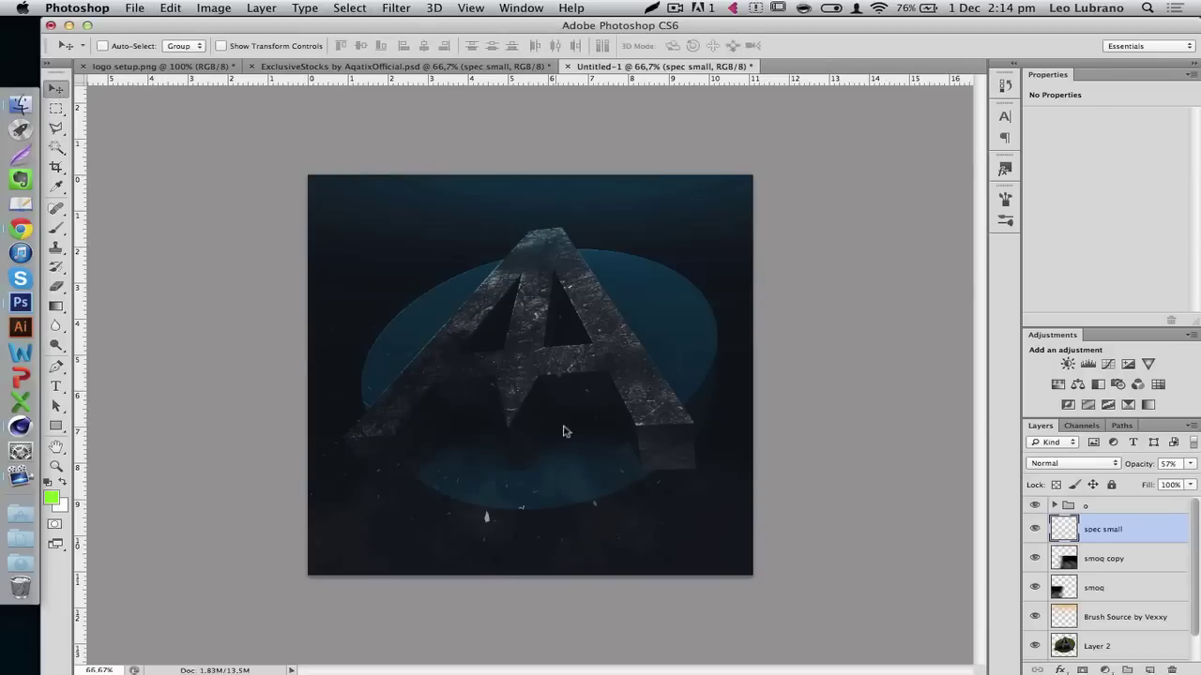
# Duplicate the spec small layer, flip the copy horizontally and shift it toward the canvas's right side.
pyautogui.press('super+j')
pyautogui.press('super+t')
pyautogui.rightClick(446, 444)
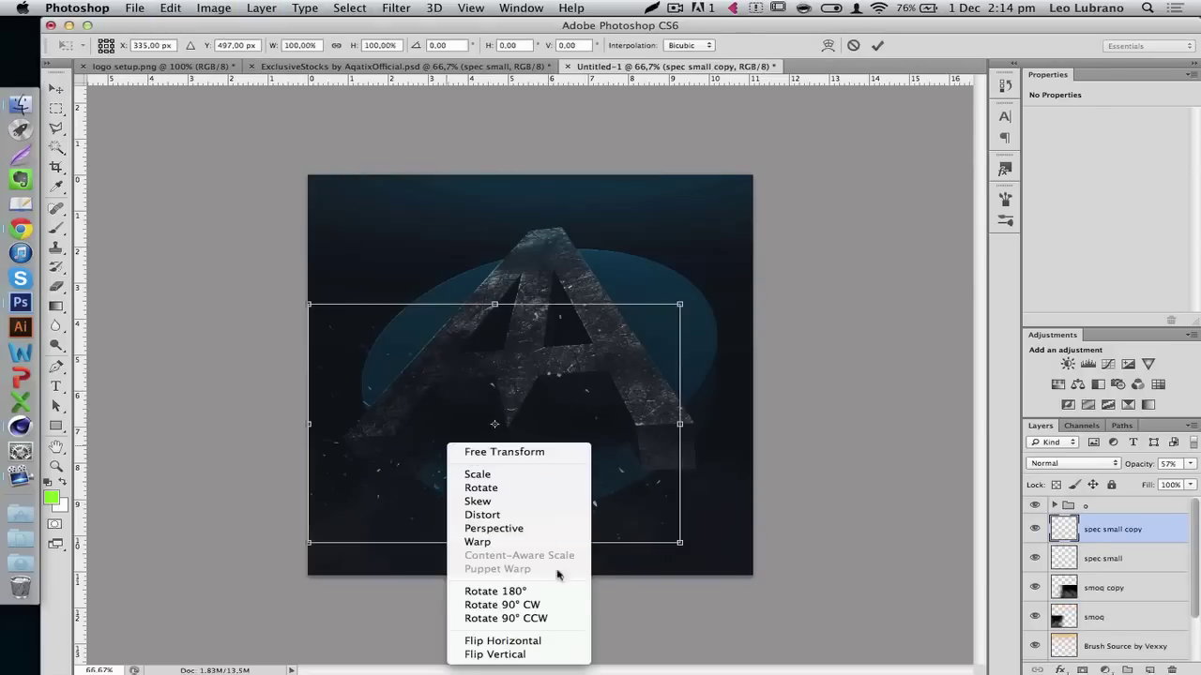
pyautogui.click(506, 641)
pyautogui.press('Return')
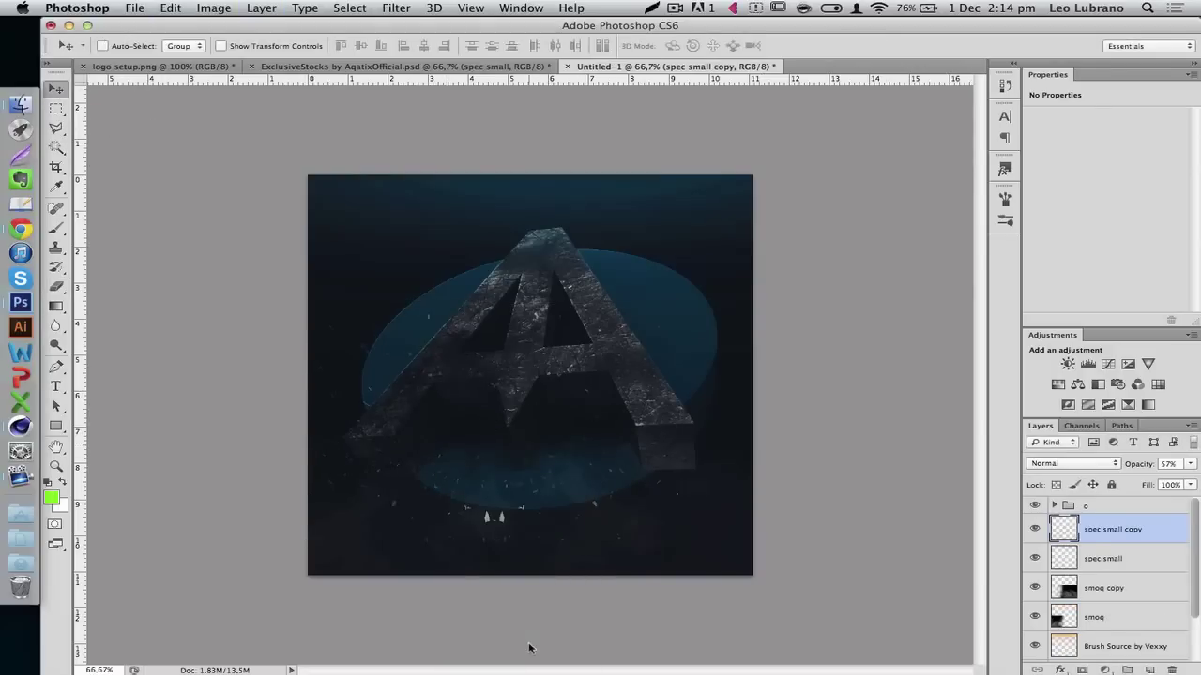
pyautogui.moveTo(459, 441); pyautogui.dragTo(533, 440)
# Fade the specks around the logo's base on the spec small copy layer with the 180 px Eraser at 35% opacity.
pyautogui.click(56, 286)
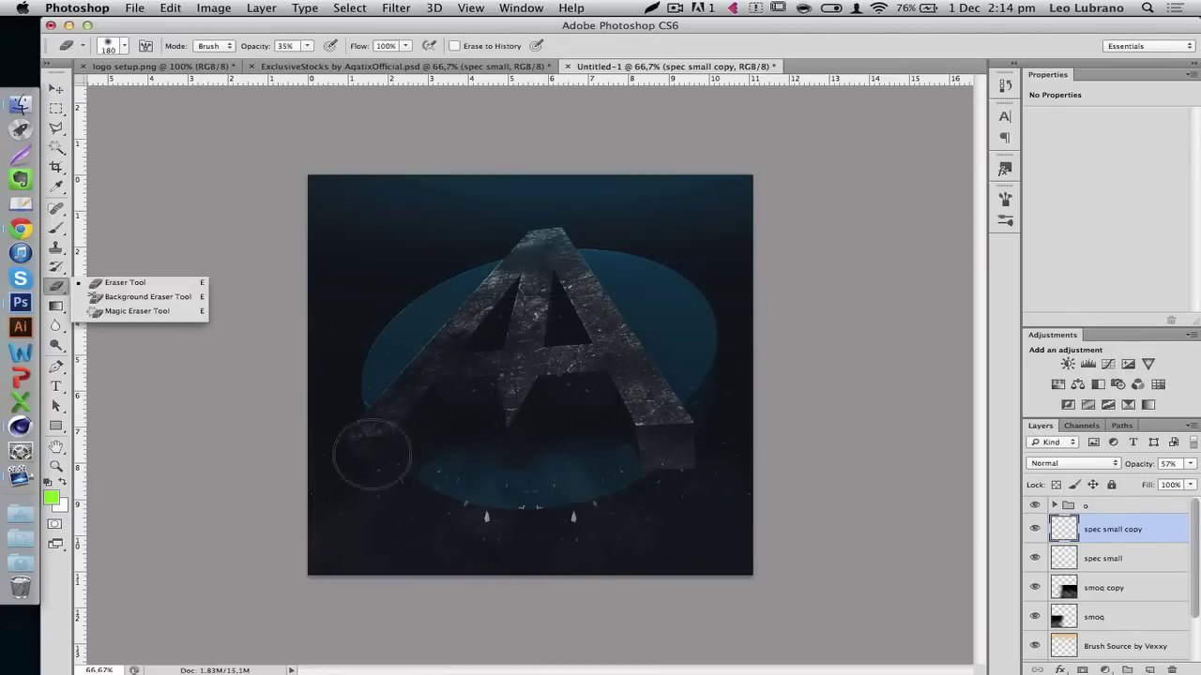
pyautogui.click(117, 275)
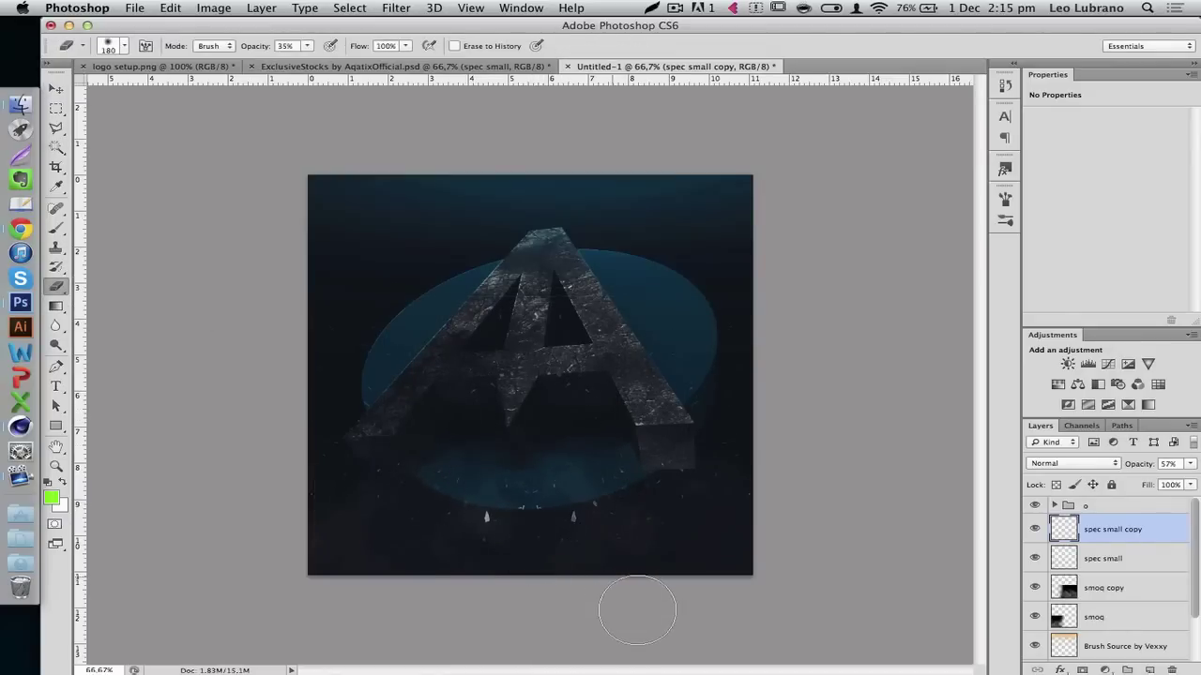
pyautogui.moveTo(665, 611); pyautogui.dragTo(477, 423)
# Copy a dark grunge texture layer from the Textures group of the ExclusiveStocks file into Untitled-1.
pyautogui.click(55, 88)
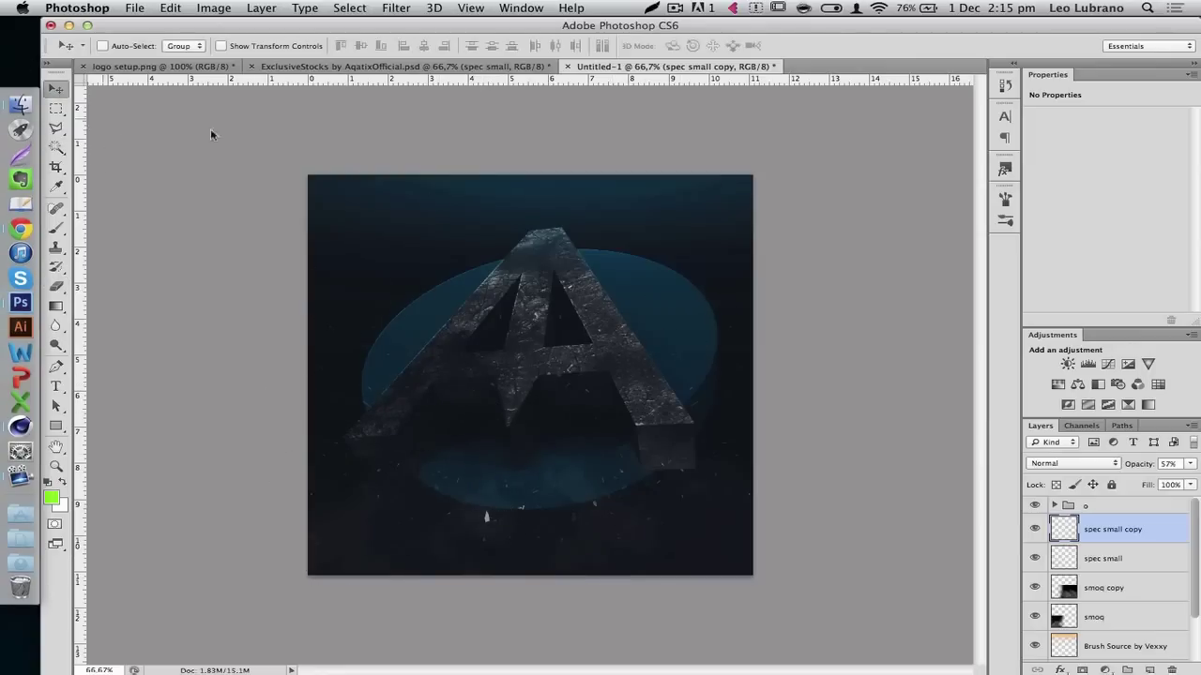
pyautogui.click(392, 69)
pyautogui.scroll(5, 1083, 626)
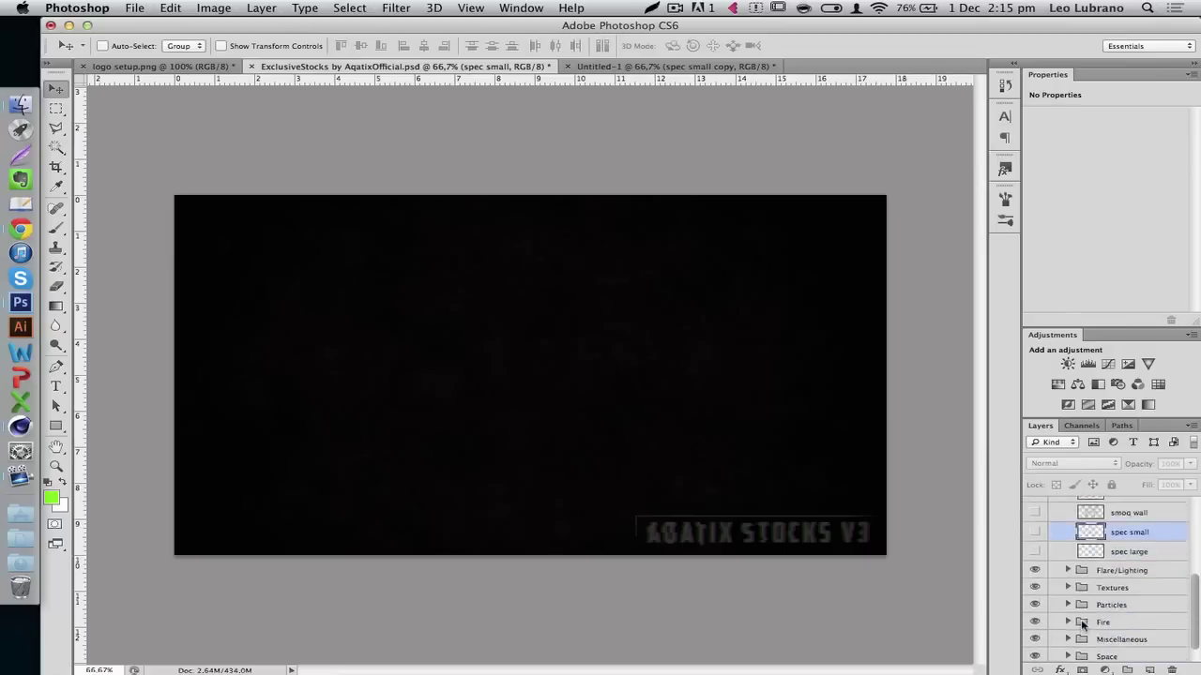
pyautogui.click(1070, 541)
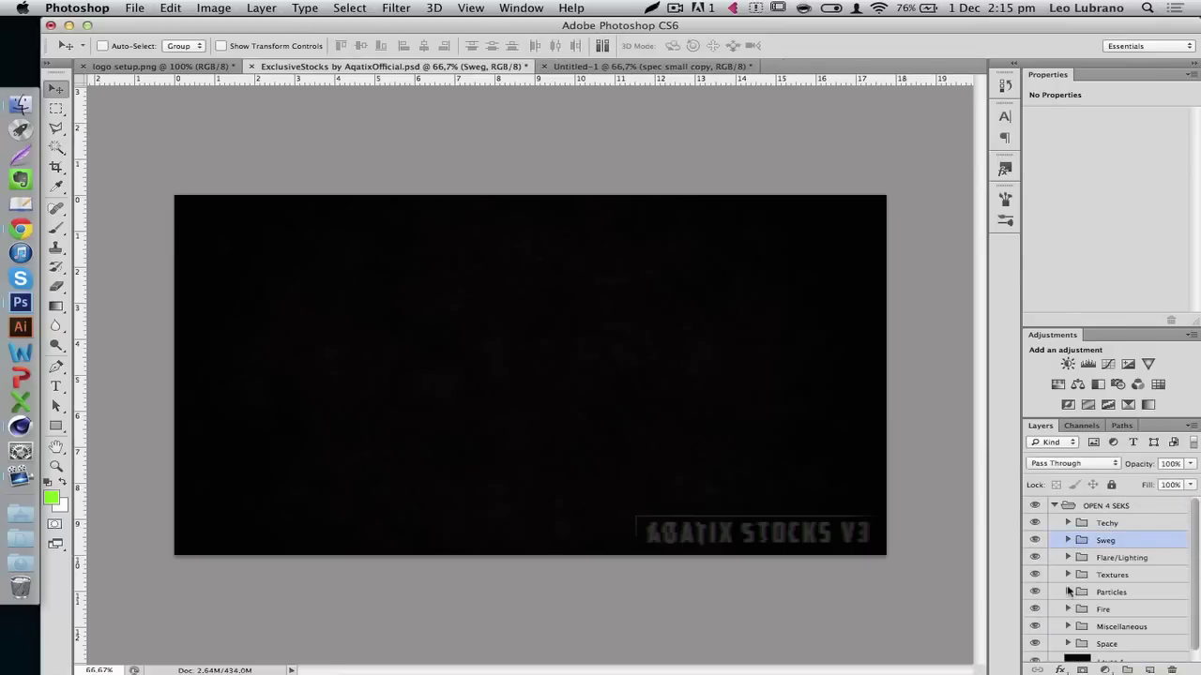
pyautogui.click(1068, 575)
pyautogui.scroll(-8, 1069, 576)
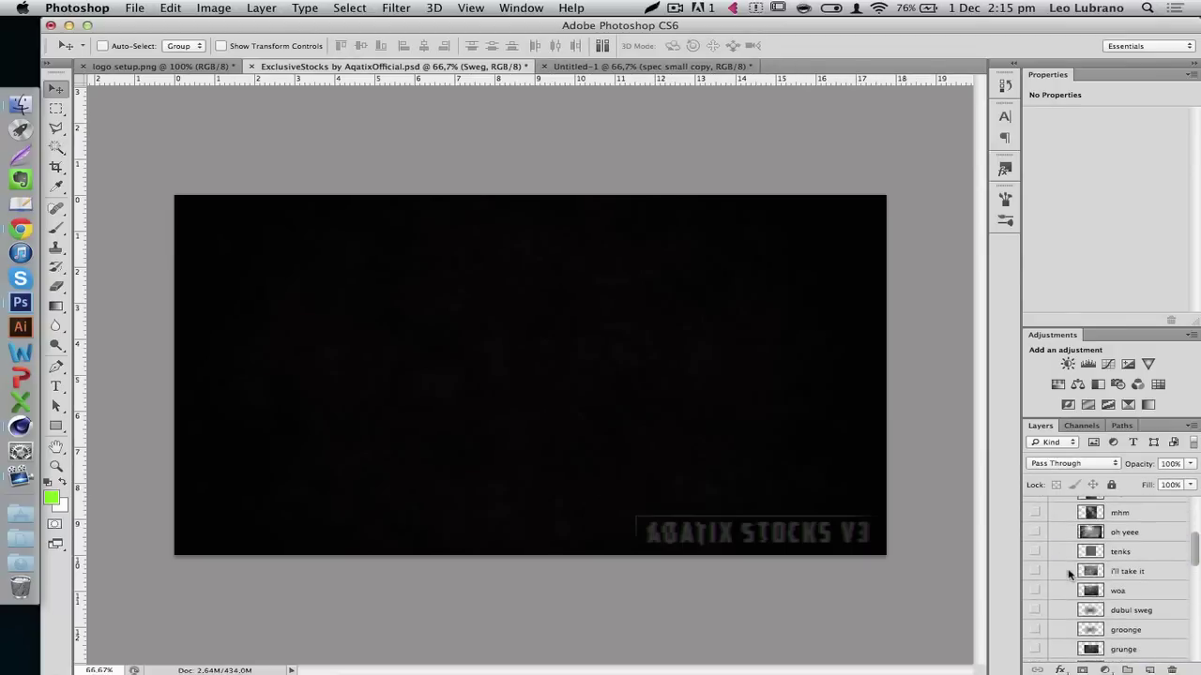
pyautogui.click(1034, 619)
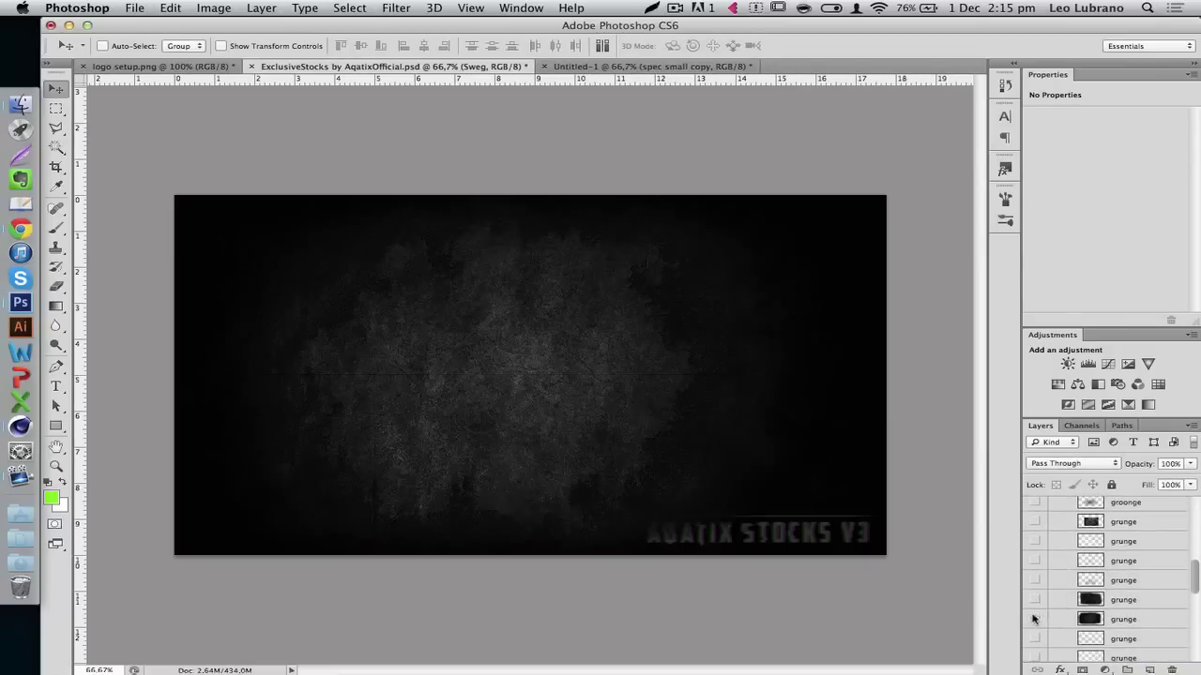
pyautogui.click(1034, 619)
pyautogui.click(1058, 619)
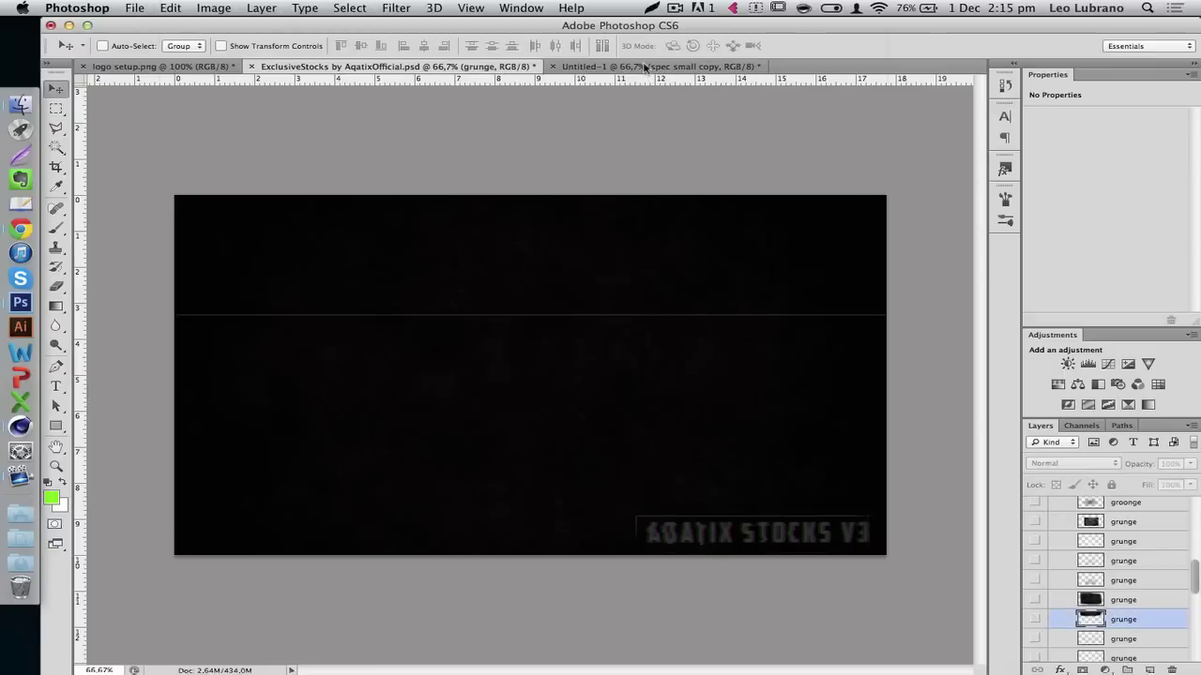
pyautogui.click(644, 67)
pyautogui.moveTo(644, 69); pyautogui.dragTo(577, 375)
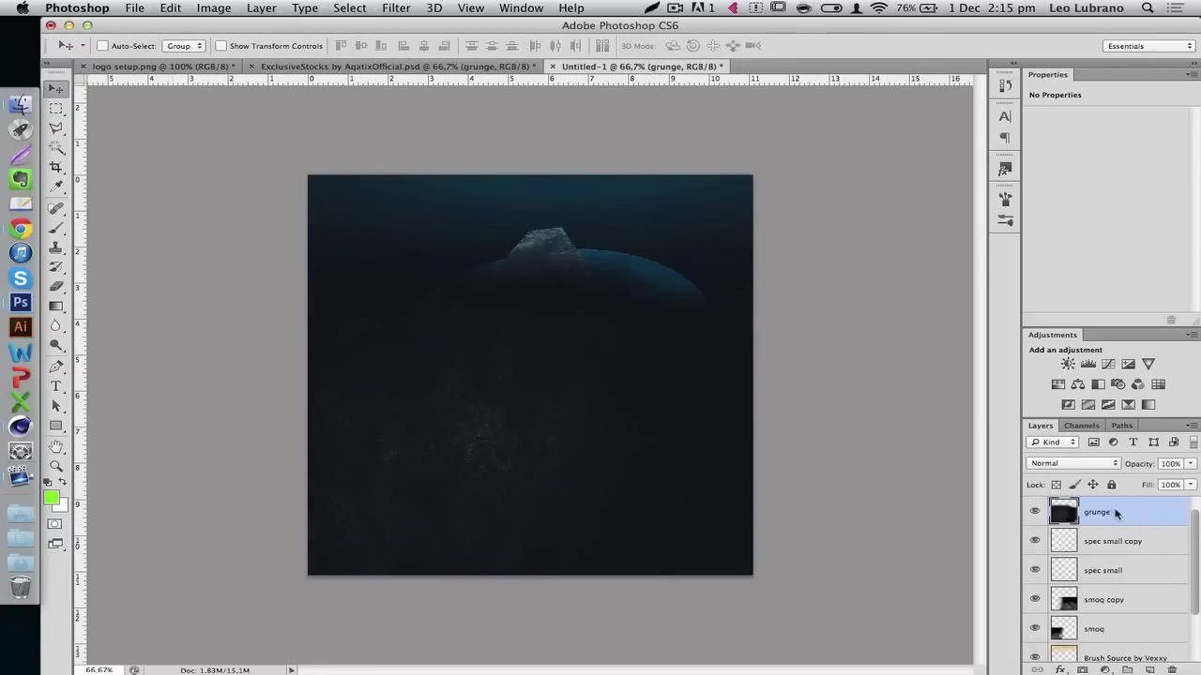
# Place the grunge layer between Layer 1 and Layer 2, reposition it behind the logo and set its opacity to 78%.
pyautogui.moveTo(1065, 661); pyautogui.dragTo(1065, 633)
pyautogui.moveTo(537, 444); pyautogui.dragTo(614, 373)
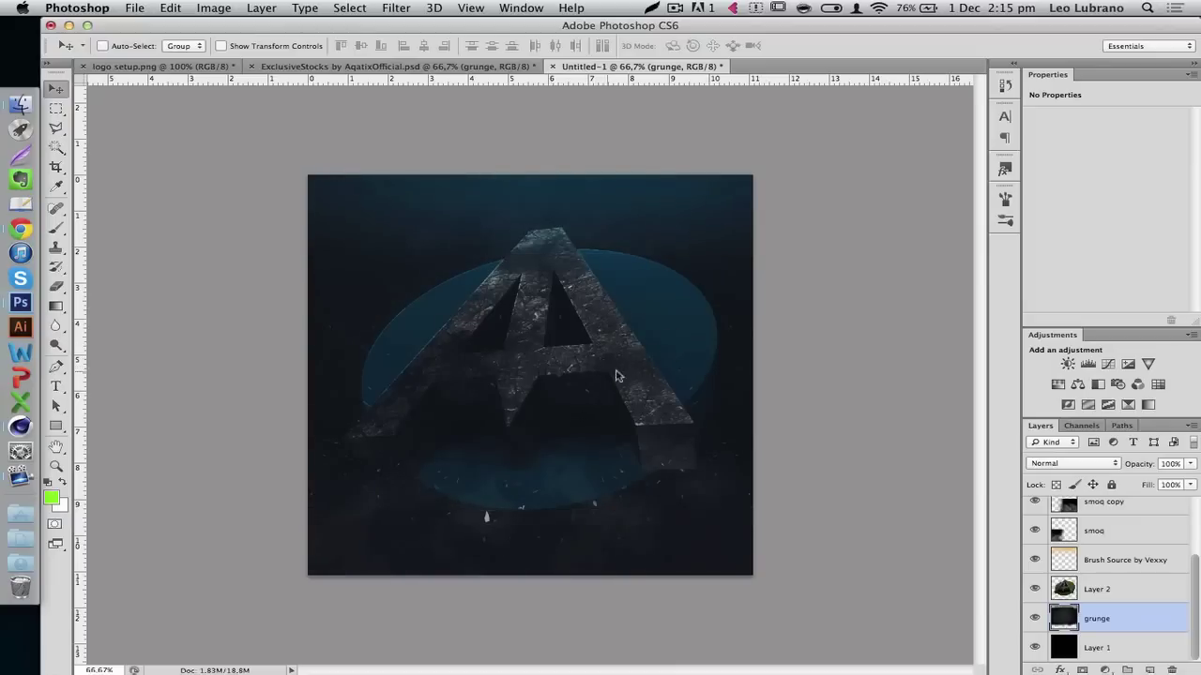
pyautogui.moveTo(1139, 463); pyautogui.dragTo(1104, 466)
pyautogui.moveTo(1138, 466); pyautogui.dragTo(1156, 466)
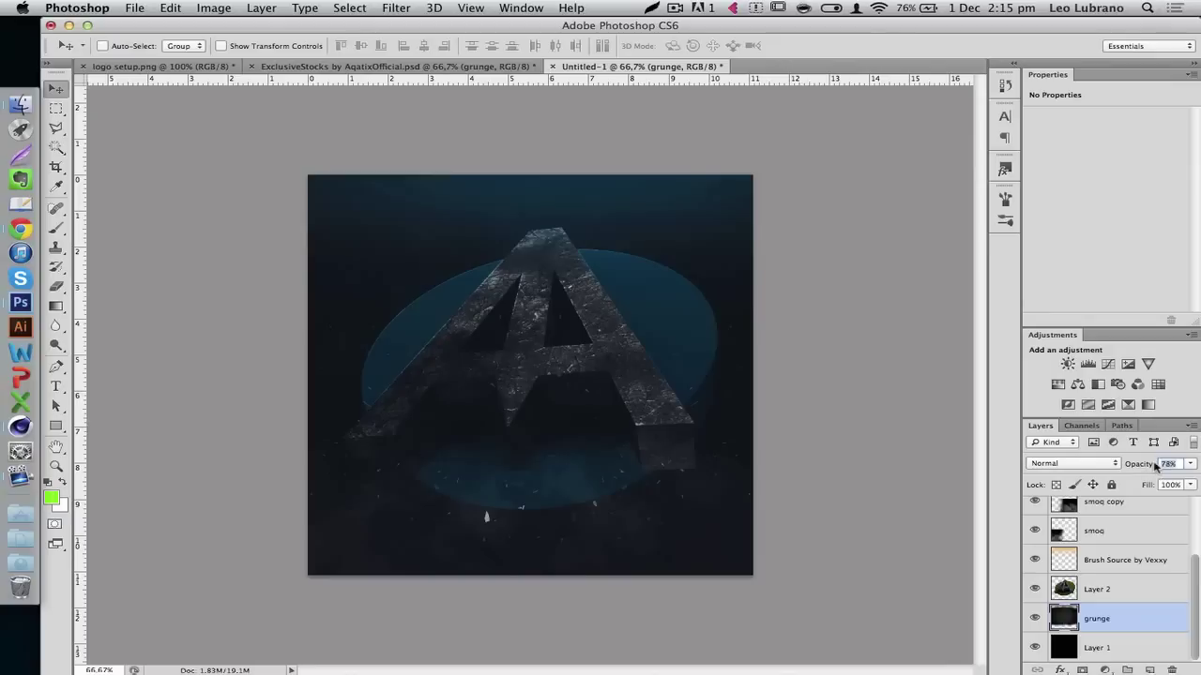
# Move the Brush Source by Vexxy layer above spec small copy and set its opacity to 29%.
pyautogui.click(1147, 556)
pyautogui.moveTo(1135, 467)
pyautogui.mouseDown()
pyautogui.moveTo(1117, 467)
pyautogui.moveTo(1148, 466)
pyautogui.mouseUp()
pyautogui.moveTo(1126, 563)
pyautogui.mouseDown()
pyautogui.moveTo(1121, 458)
pyautogui.moveTo(1107, 518)
pyautogui.mouseUp()
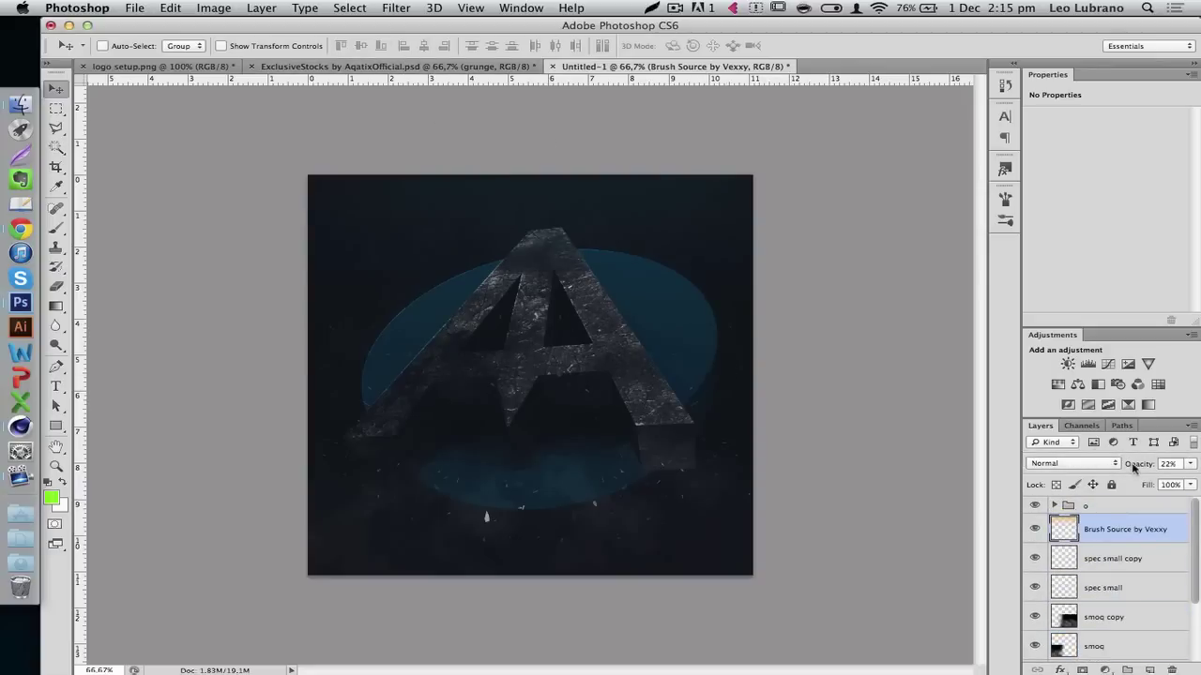
pyautogui.moveTo(1133, 468); pyautogui.dragTo(1140, 468)
# Add the text AQATIX in the True Lies font at 80,01 pt and centre it below the logo.
pyautogui.click(58, 386)
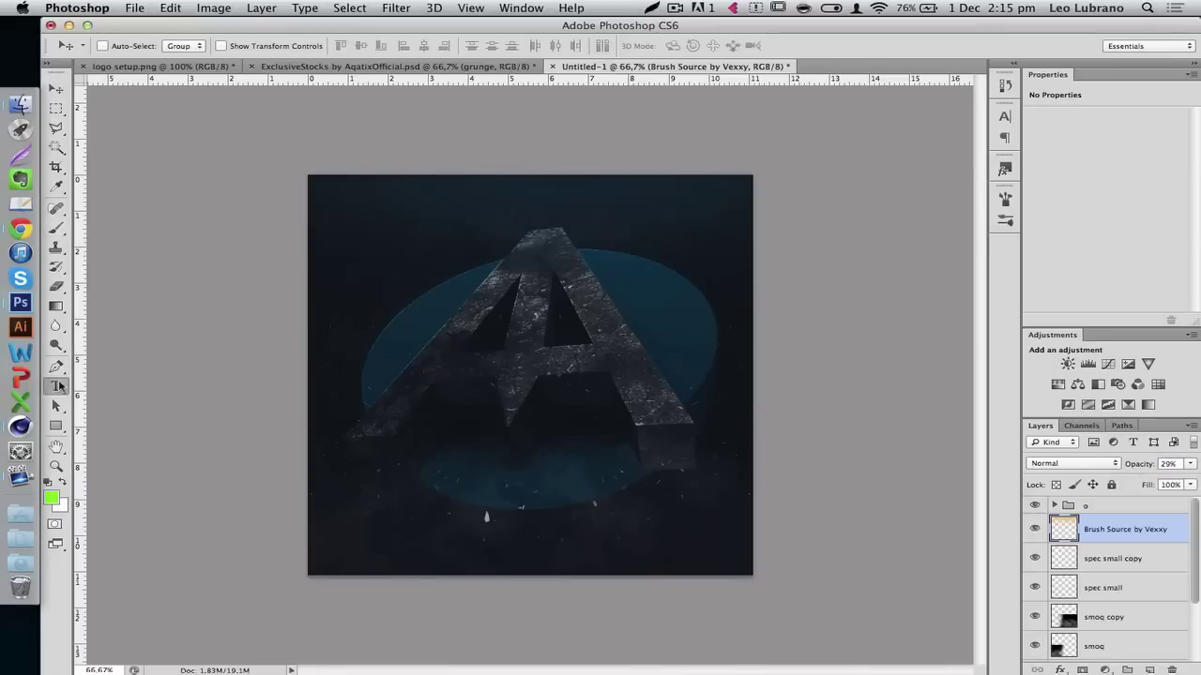
pyautogui.click(477, 573)
pyautogui.click(449, 546)
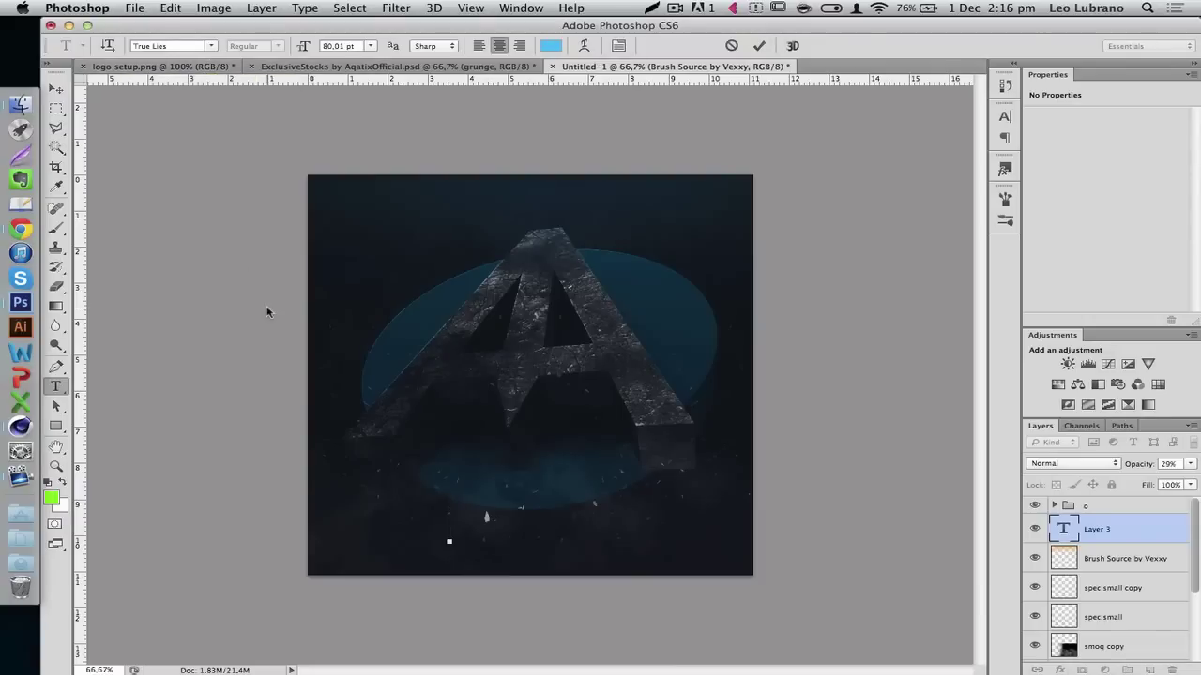
pyautogui.write('AQATIX')
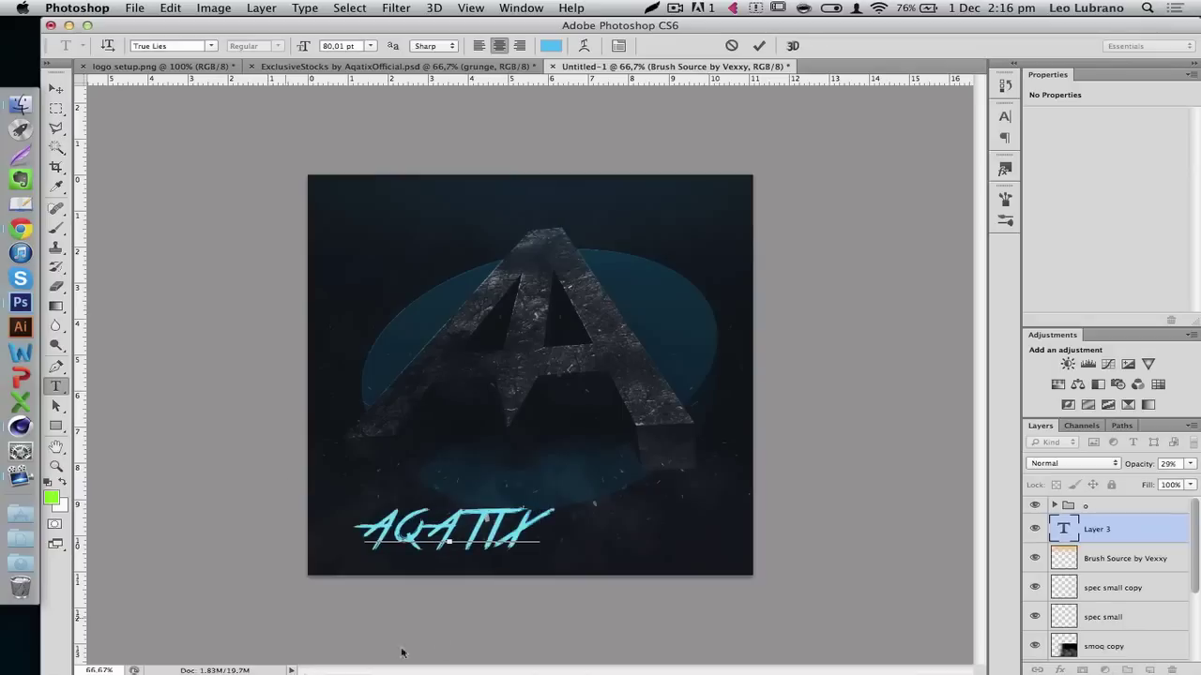
pyautogui.moveTo(495, 622); pyautogui.dragTo(566, 636)
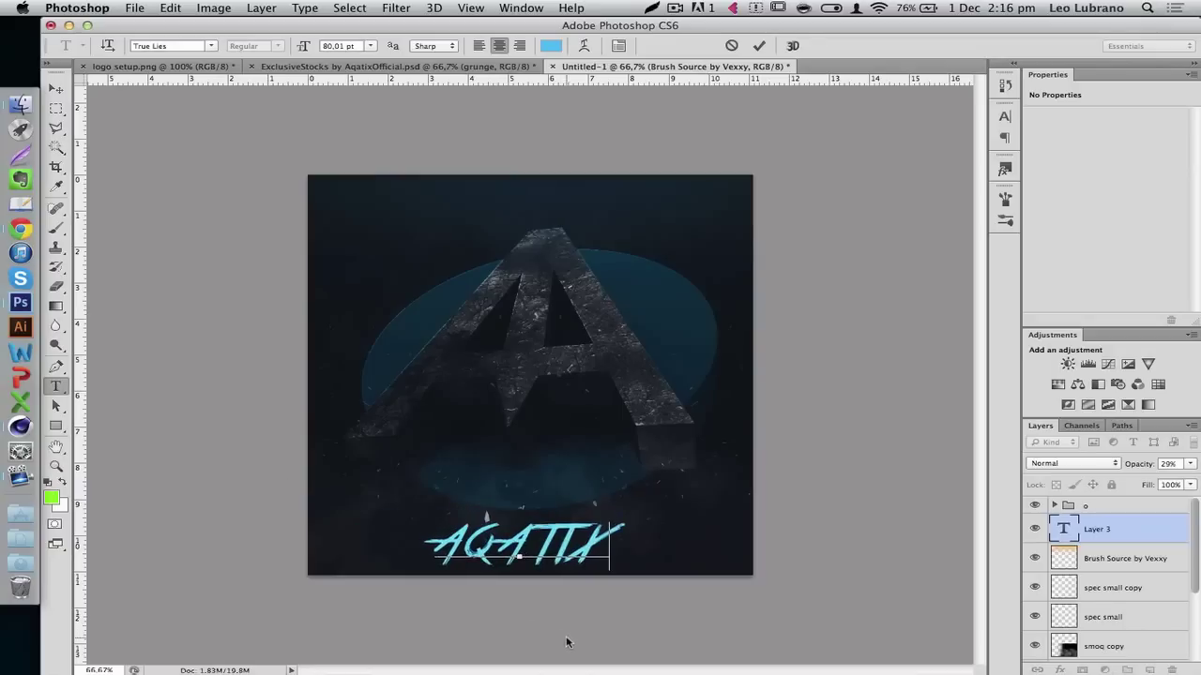
# Replace the AQATIX text below the logo with FAZE.
pyautogui.doubleClick(527, 555)
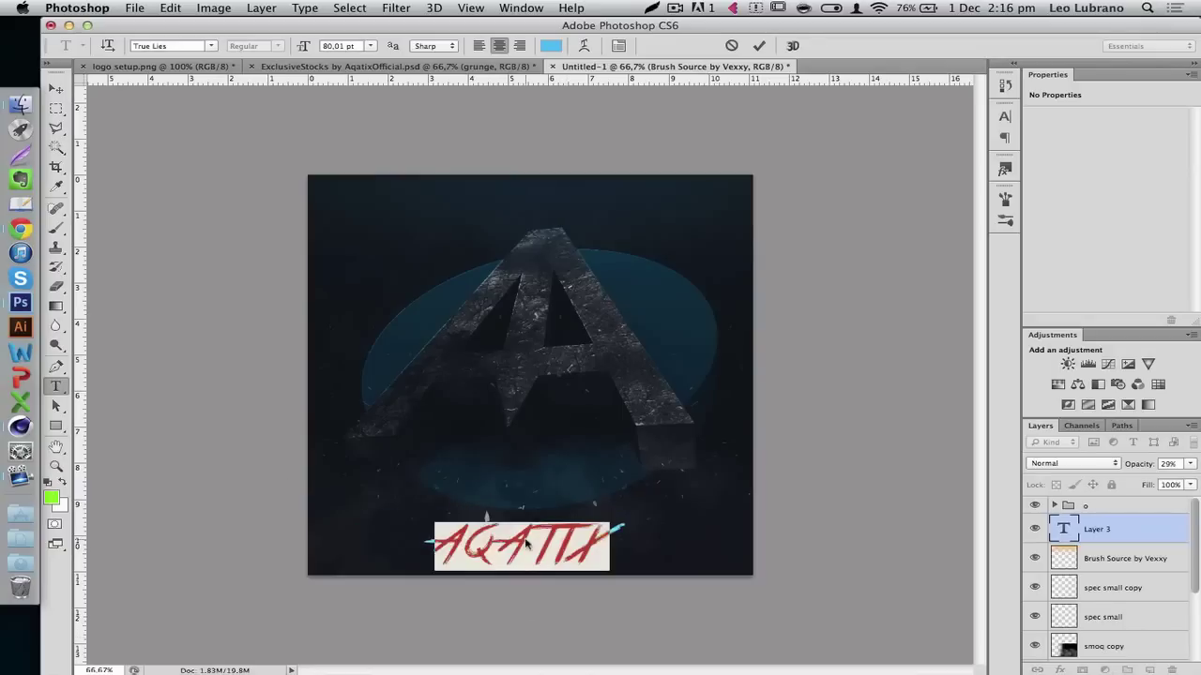
pyautogui.write('FAZE')
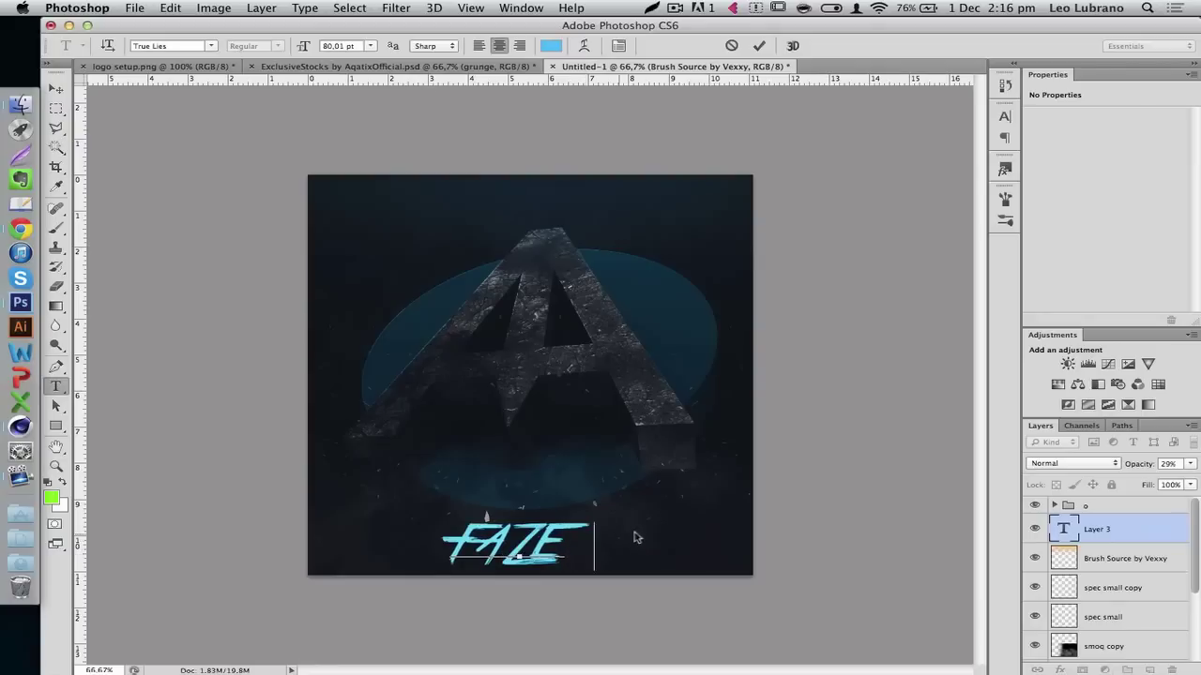
pyautogui.click(756, 45)
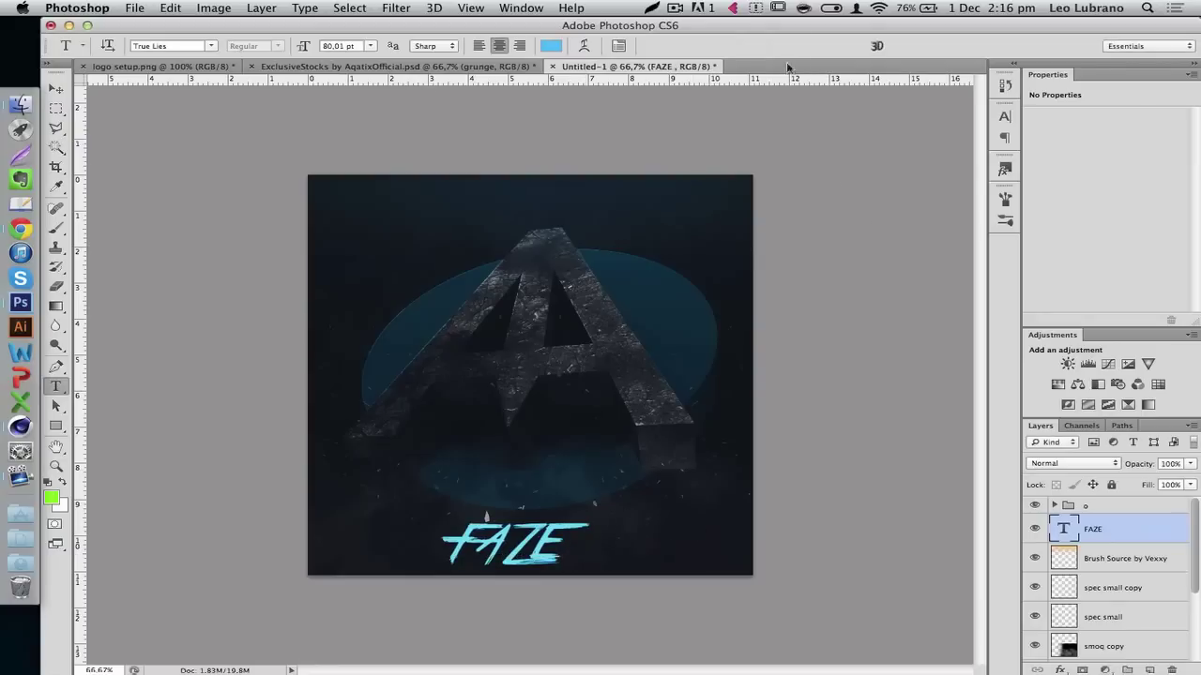
# Rename the FAZE text layer as CHANGE NAME.
pyautogui.doubleClick(1093, 531)
pyautogui.write('CHANGE NAME')
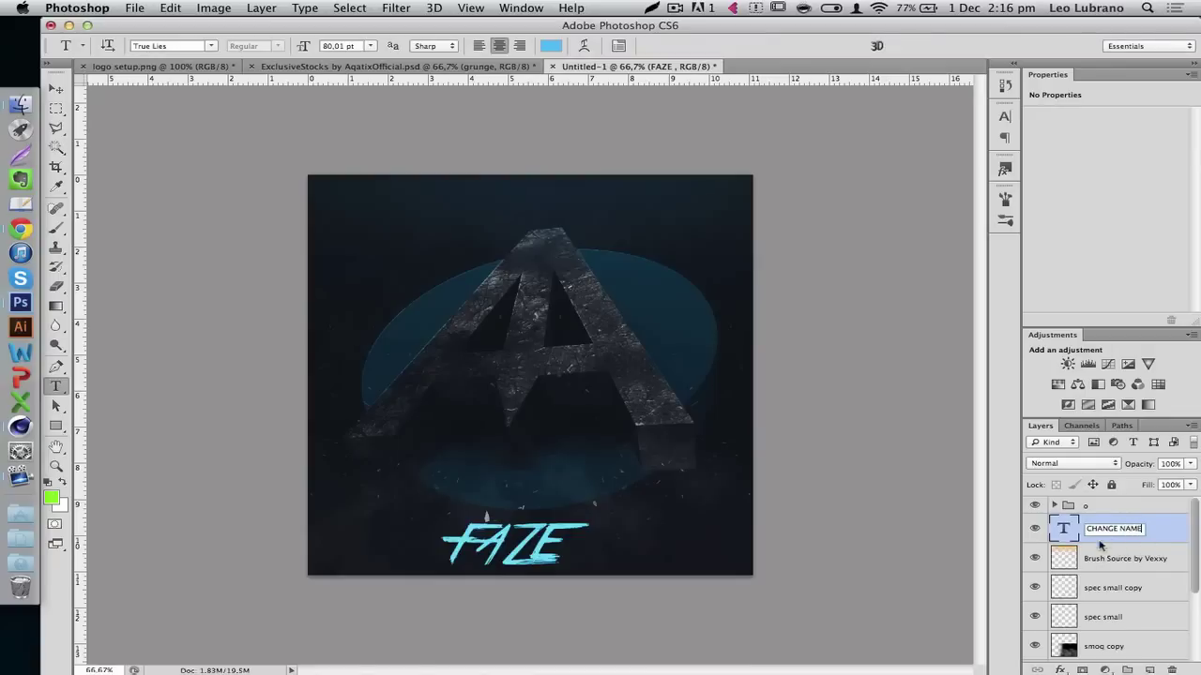
pyautogui.press('Return')
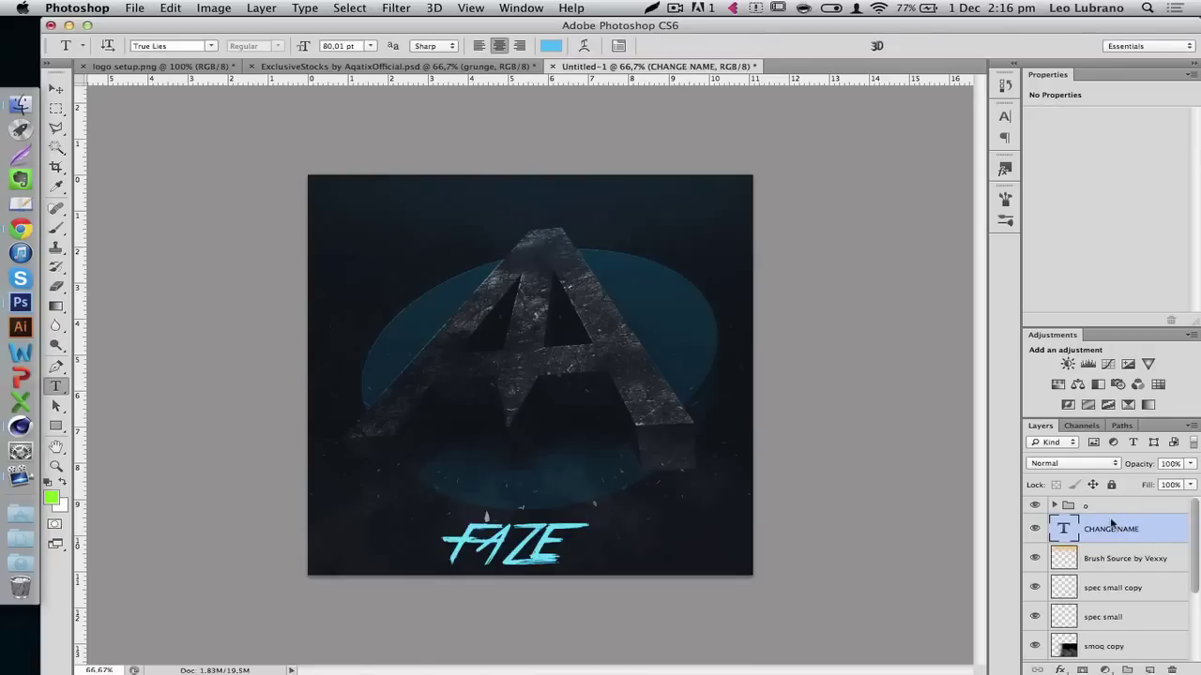
# Add a Hue/Saturation adjustment layer above the o group and rename it CHANGE COLOR.
pyautogui.click(1102, 508)
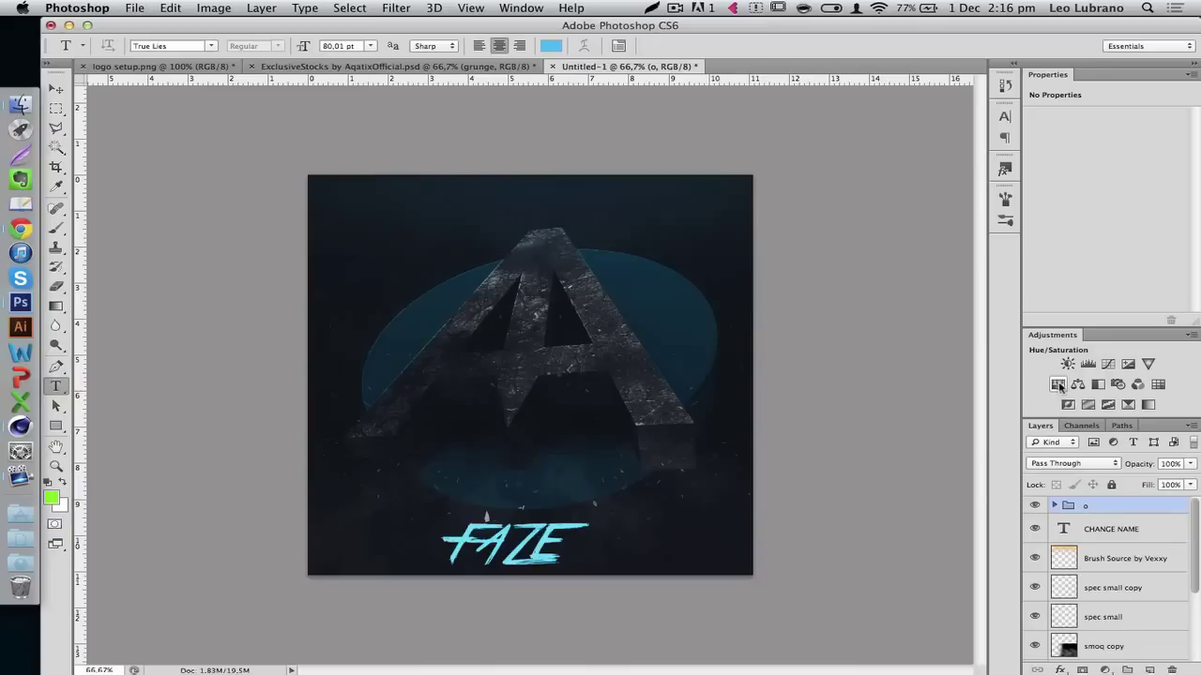
pyautogui.click(1105, 670)
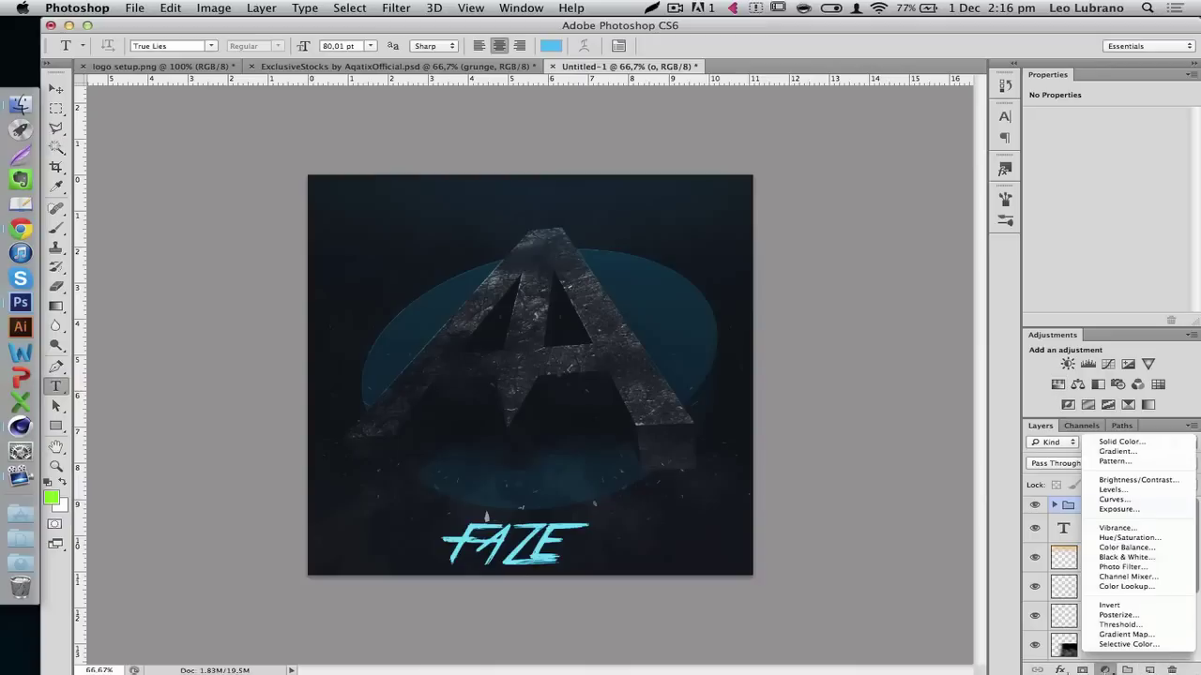
pyautogui.click(1125, 537)
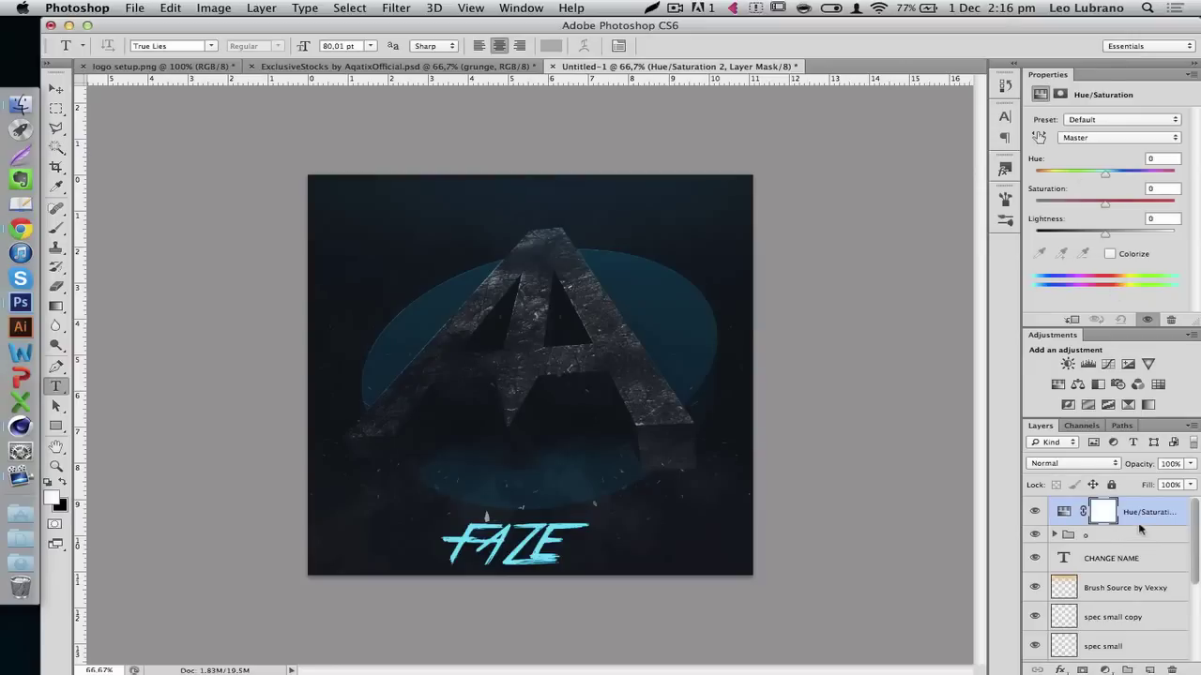
pyautogui.click(1140, 514)
pyautogui.doubleClick(1139, 514)
pyautogui.write('c')
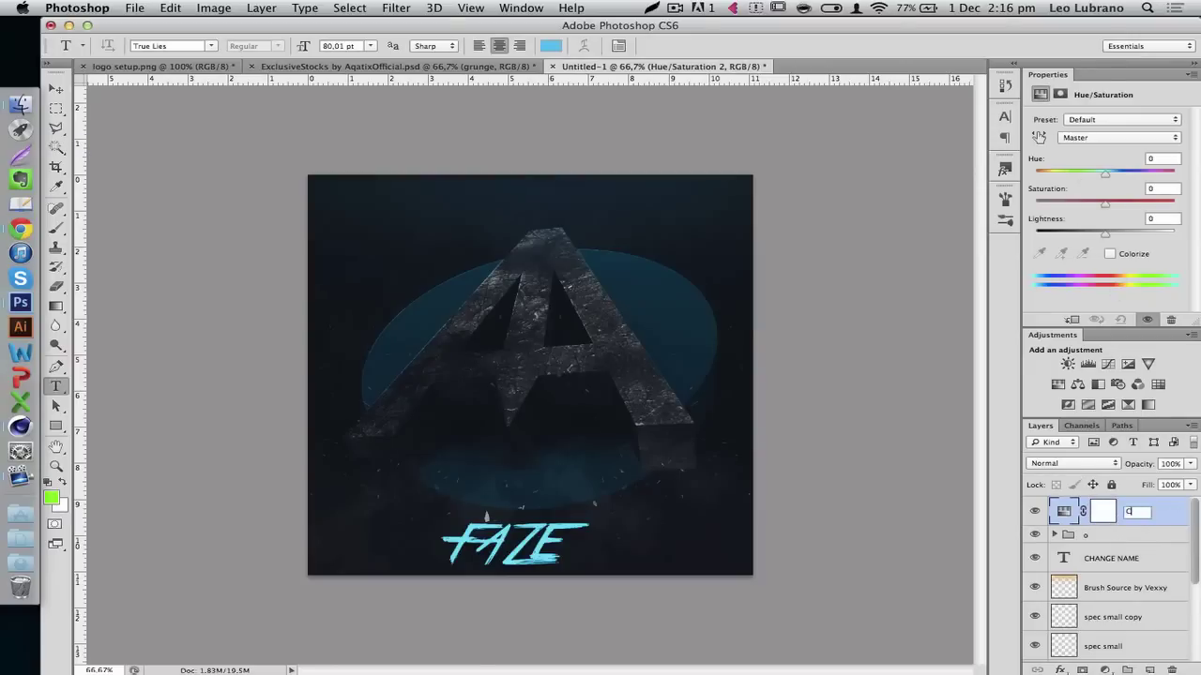
pyautogui.write('HANGE COLOR')
pyautogui.press('Return')
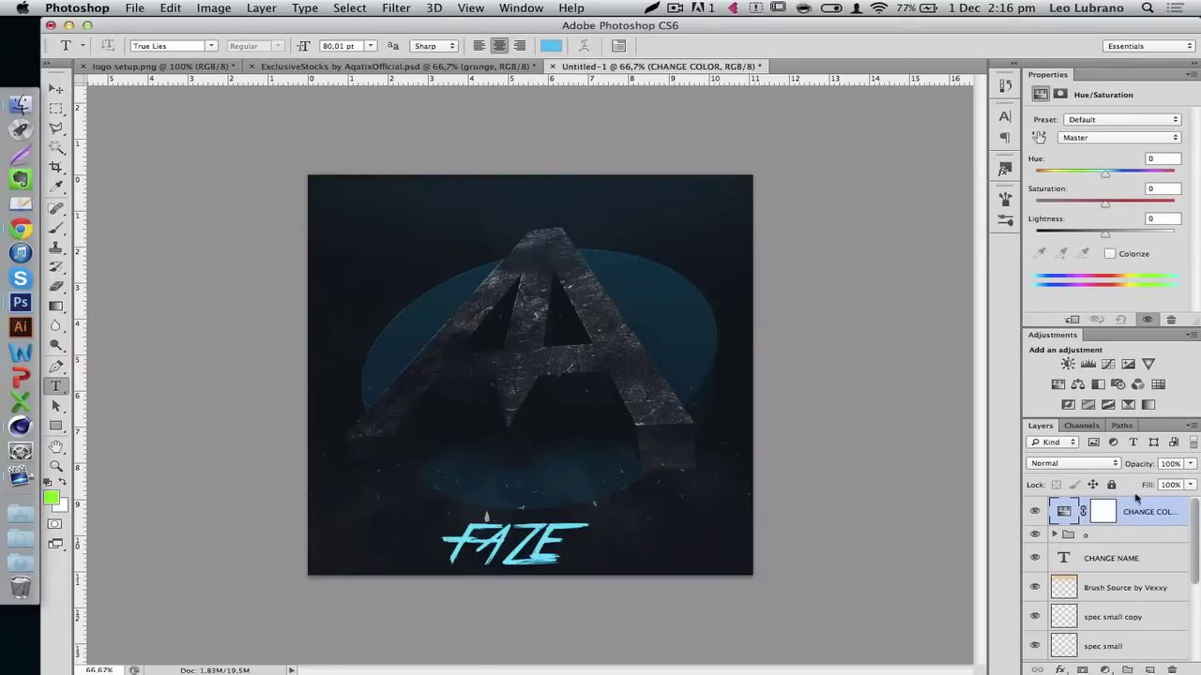
# Set the hue of the CHANGE COLOR adjustment layer to -10.
pyautogui.click(1022, 578)
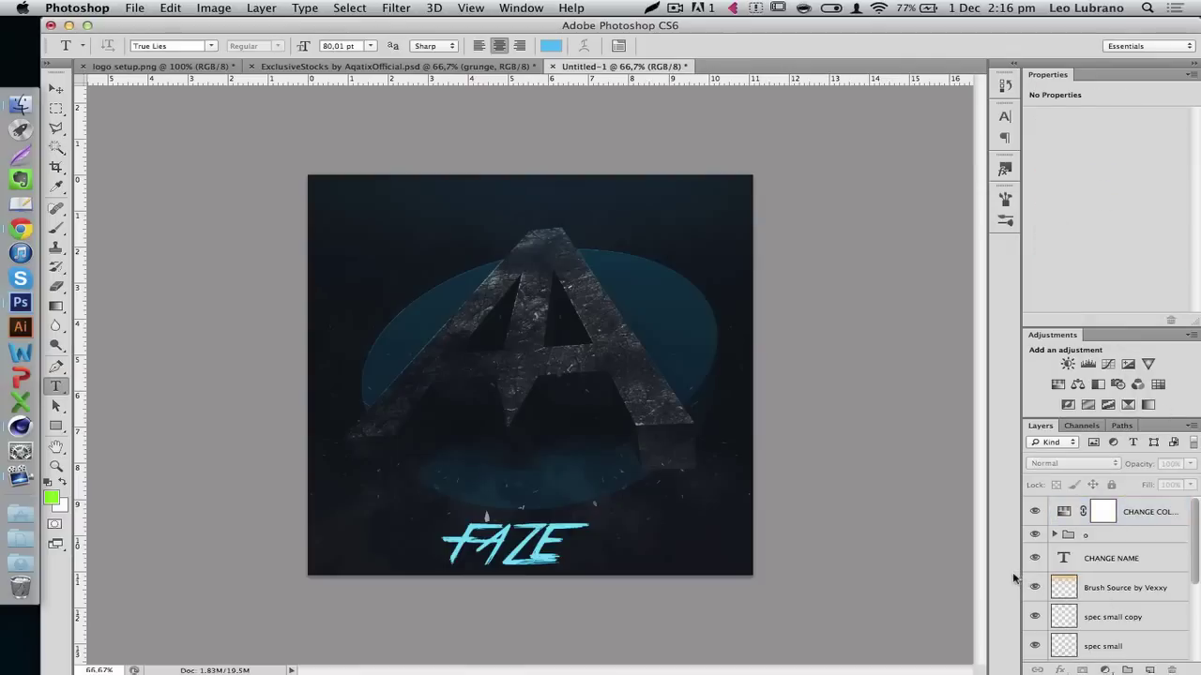
pyautogui.click(1154, 511)
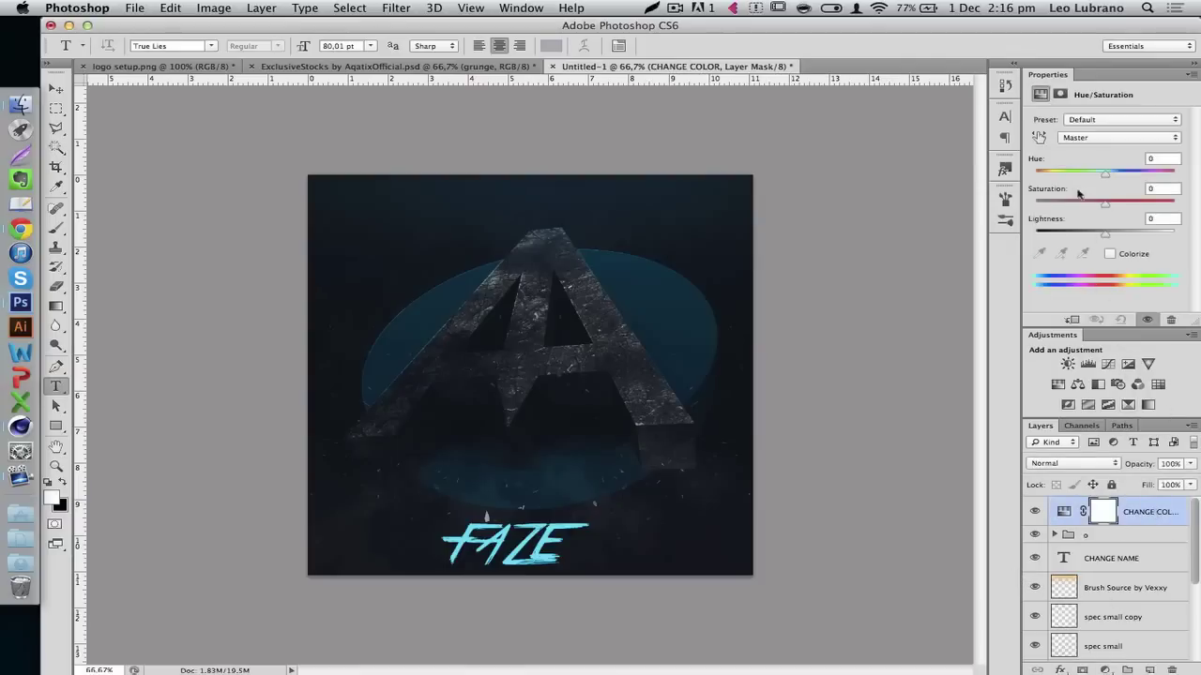
pyautogui.moveTo(1091, 173)
pyautogui.mouseDown()
pyautogui.moveTo(1029, 175)
pyautogui.moveTo(1117, 172)
pyautogui.moveTo(1100, 174)
pyautogui.mouseUp()
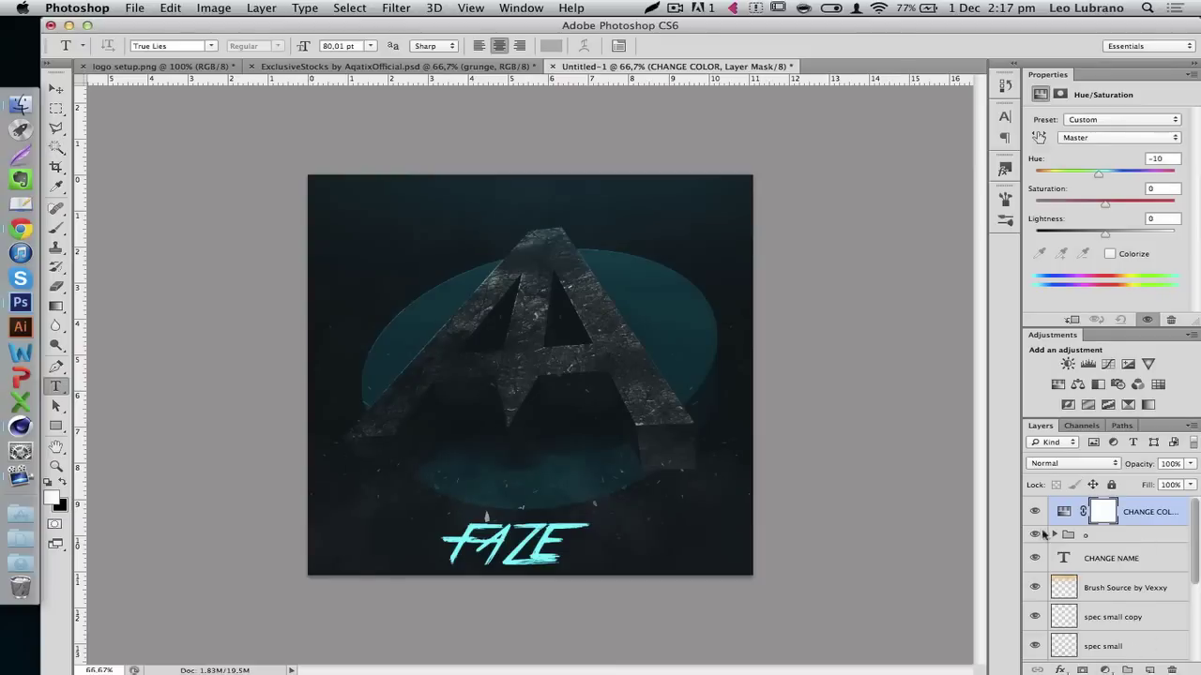
# Set the opacity of the CHANGE NAME text layer to 37%.
pyautogui.scroll(-3, 1129, 577)
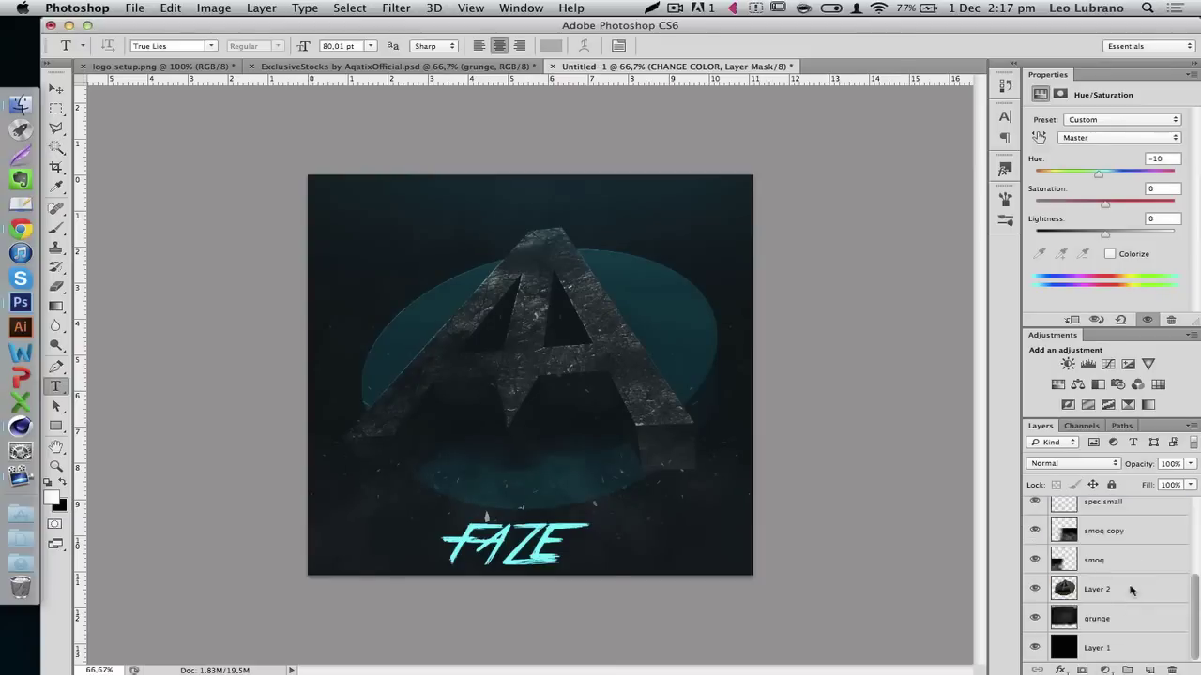
pyautogui.scroll(3, 1119, 536)
pyautogui.click(1116, 558)
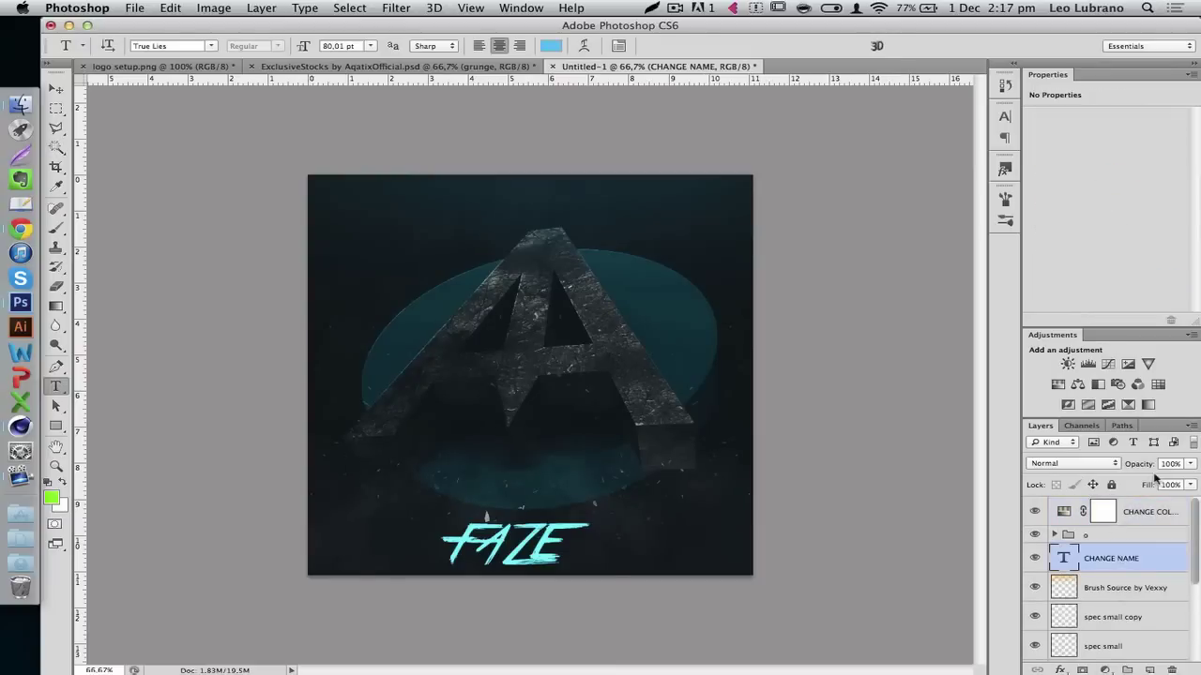
pyautogui.click(1140, 464)
pyautogui.press('Down')
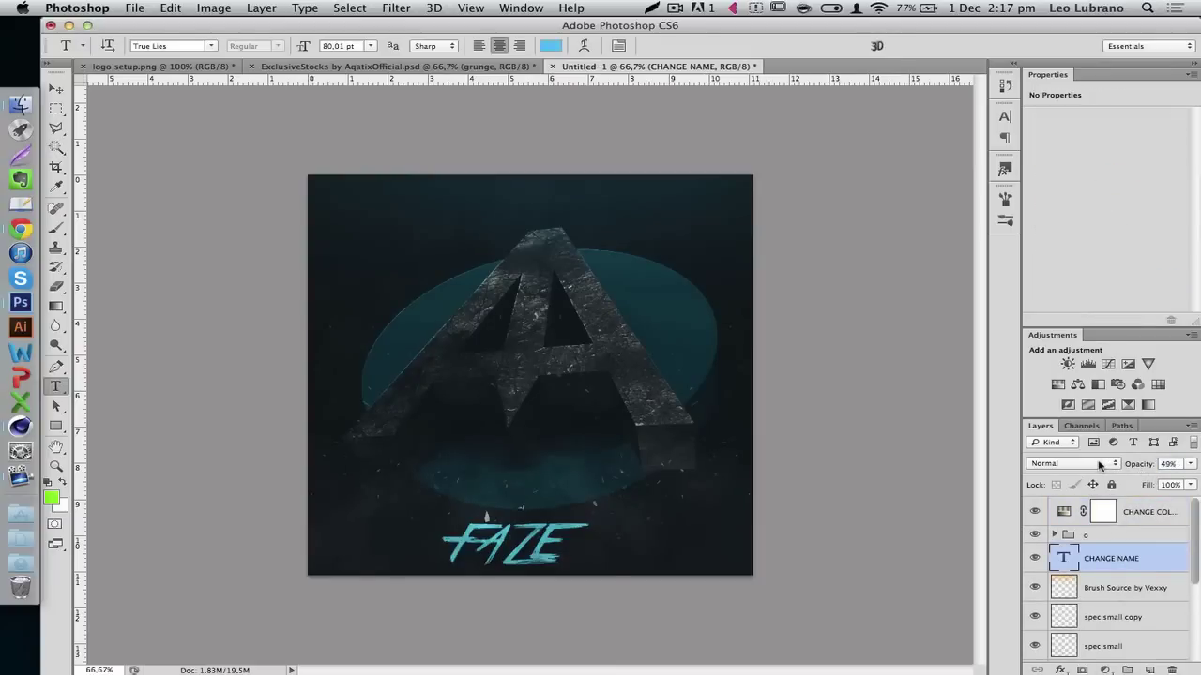
pyautogui.moveTo(1142, 469); pyautogui.dragTo(1131, 470)
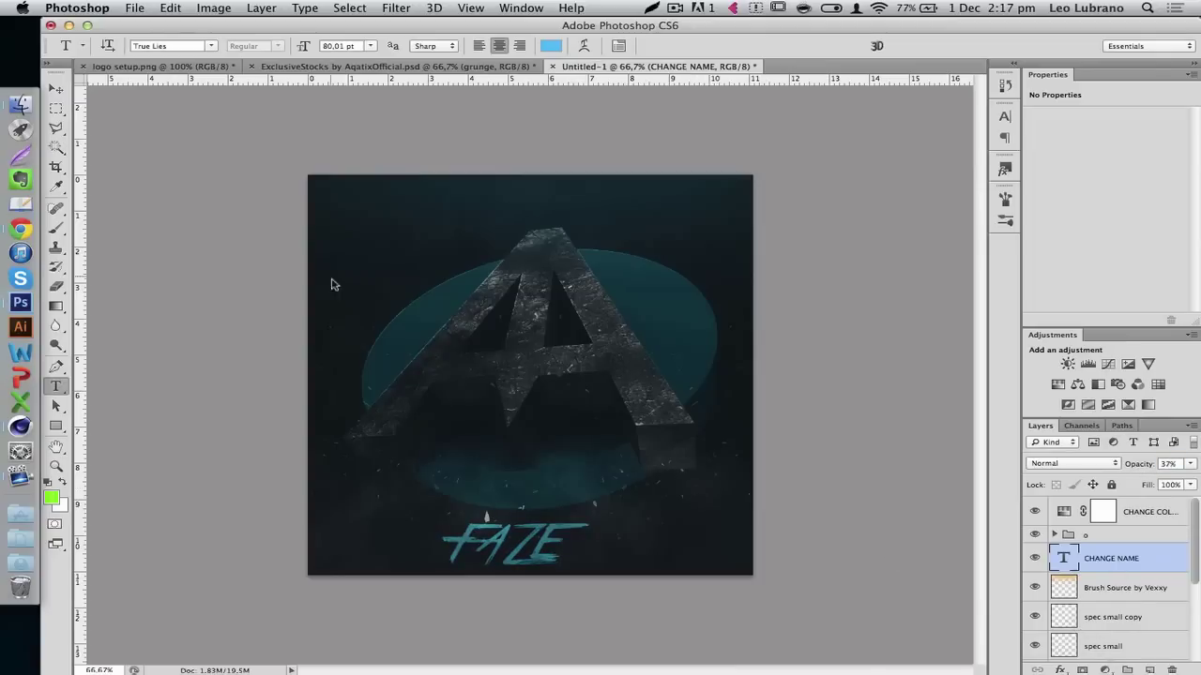
# Set the opacity of the spec small copy and spec small layers to 44%.
pyautogui.click(55, 88)
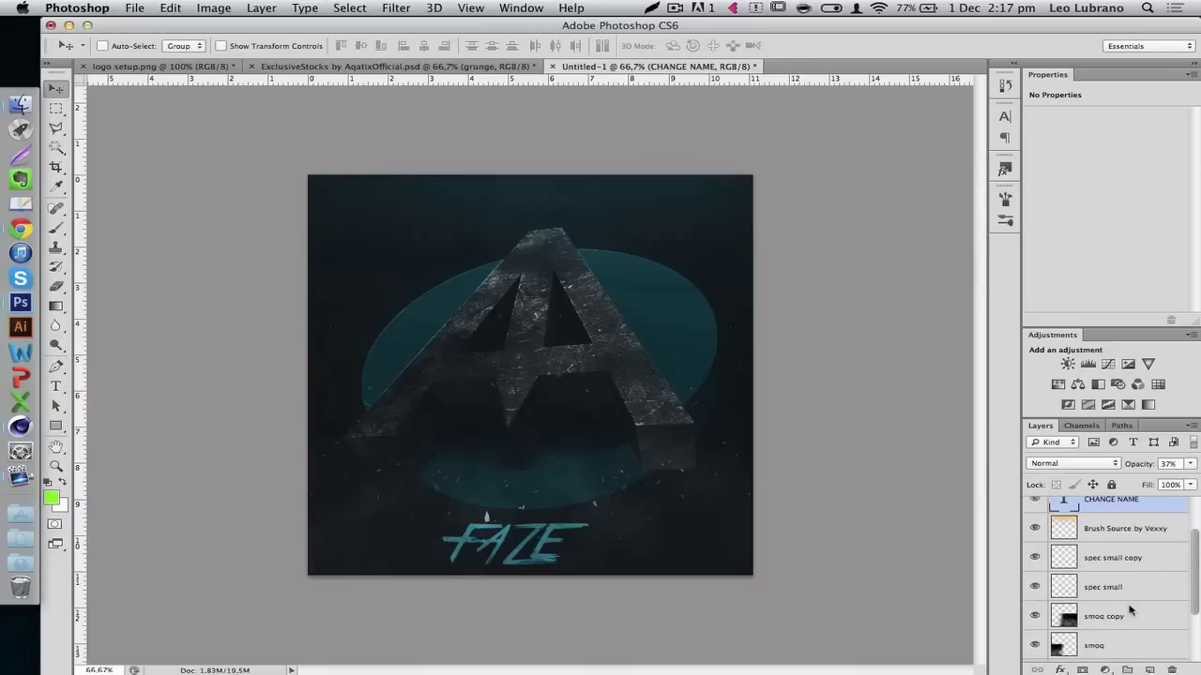
pyautogui.scroll(-2, 1135, 608)
pyautogui.click(1132, 566)
pyautogui.keyDown('shift'); pyautogui.click(1138, 589); pyautogui.keyUp('shift')
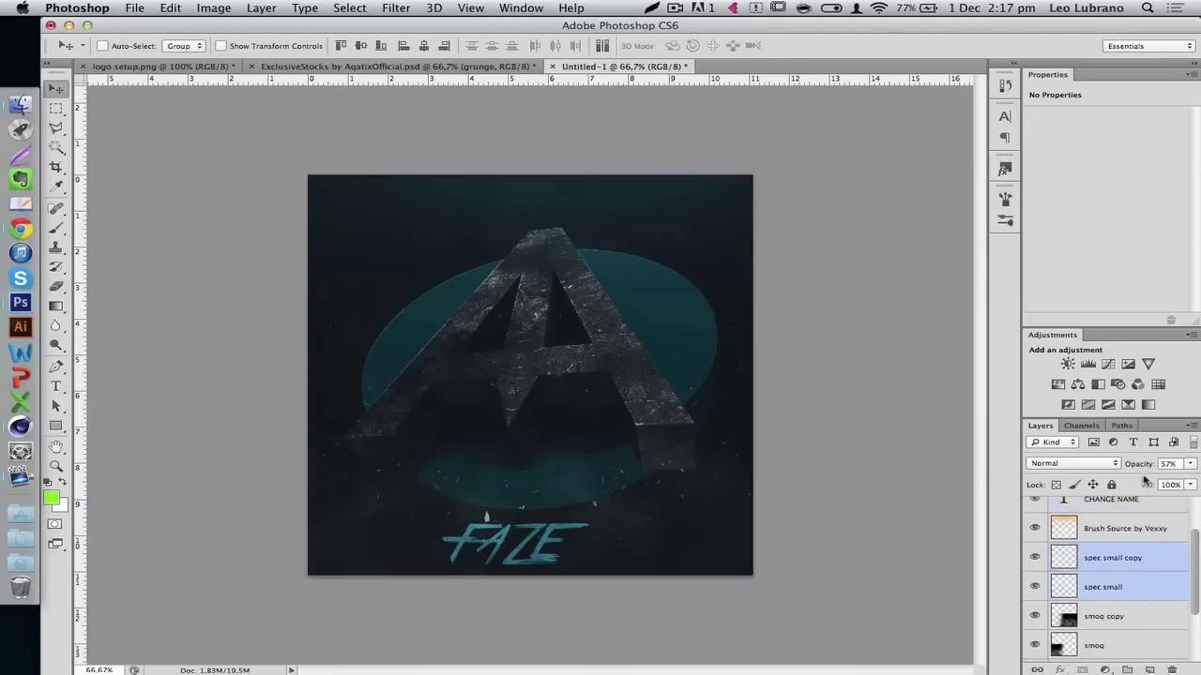
pyautogui.moveTo(1143, 463); pyautogui.dragTo(1133, 465)
pyautogui.scroll(2, 1113, 566)
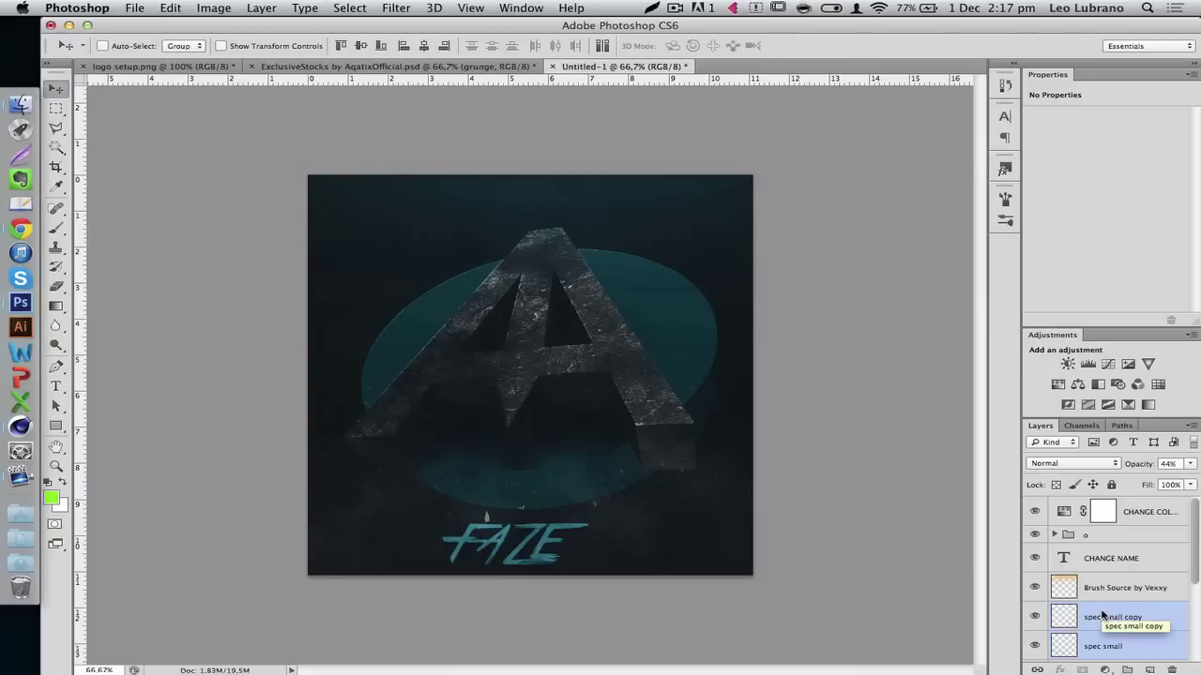
# Group all layers from Brush Source by Vexxy down to Layer 1 into one new layer group.
pyautogui.click(1109, 589)
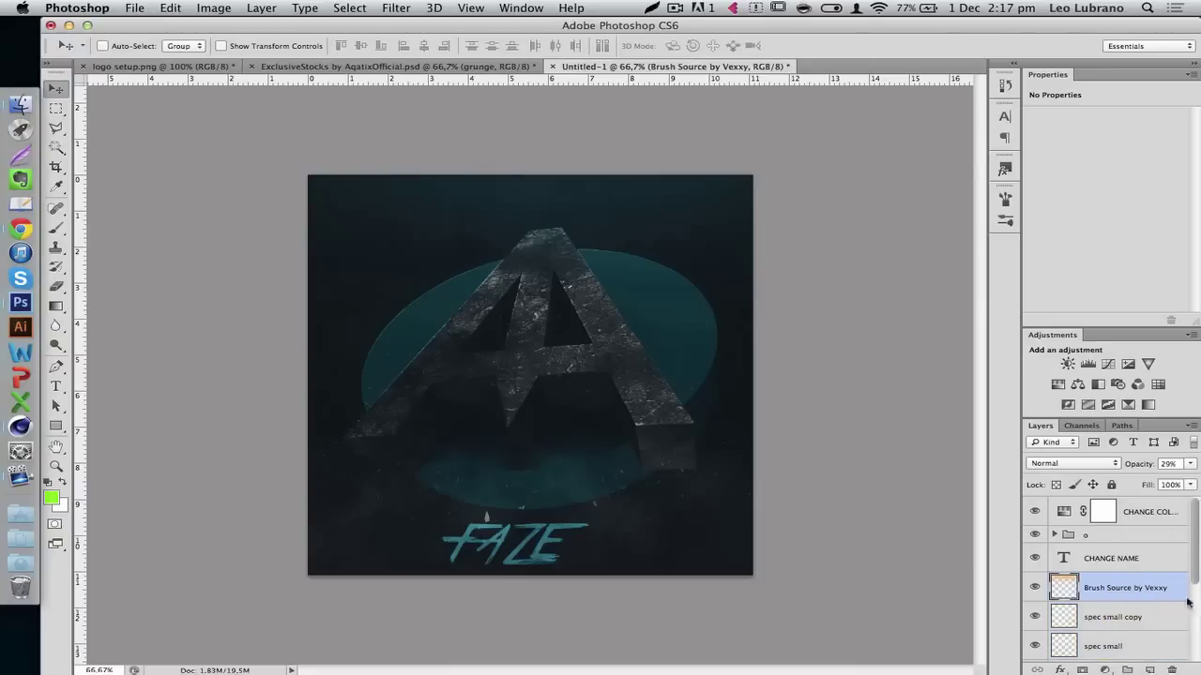
pyautogui.scroll(-5, 1168, 602)
pyautogui.click(1126, 652)
pyautogui.scroll(5, 1127, 654)
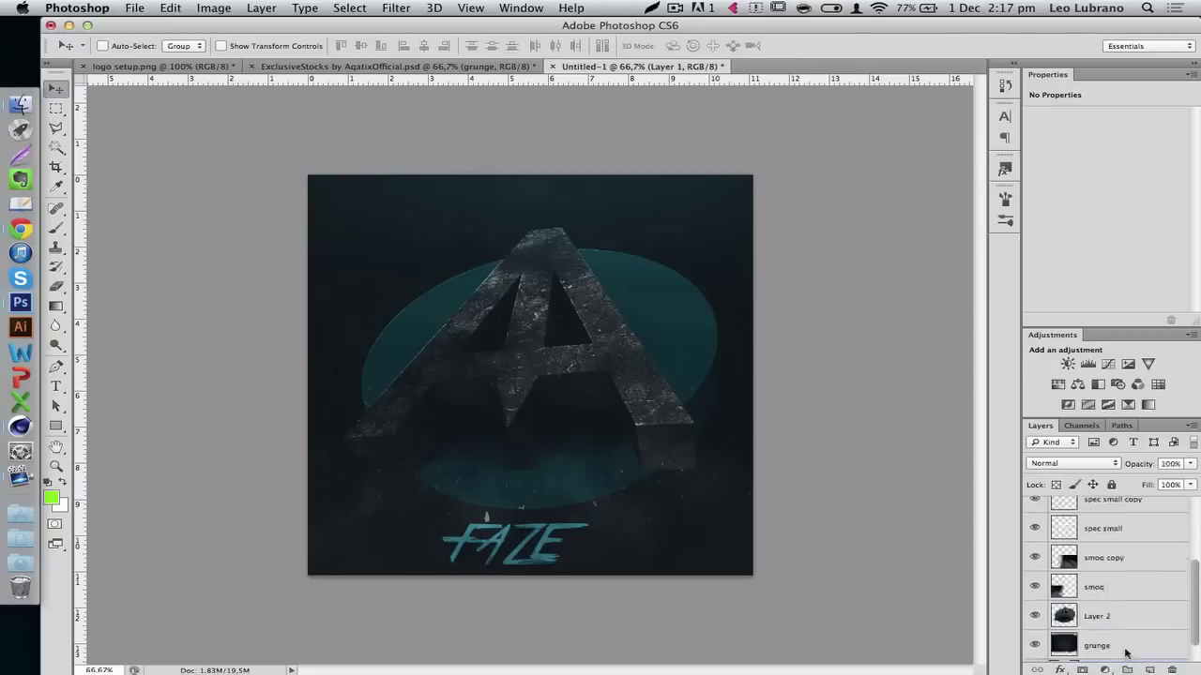
pyautogui.keyDown('shift'); pyautogui.click(1128, 570); pyautogui.keyUp('shift')
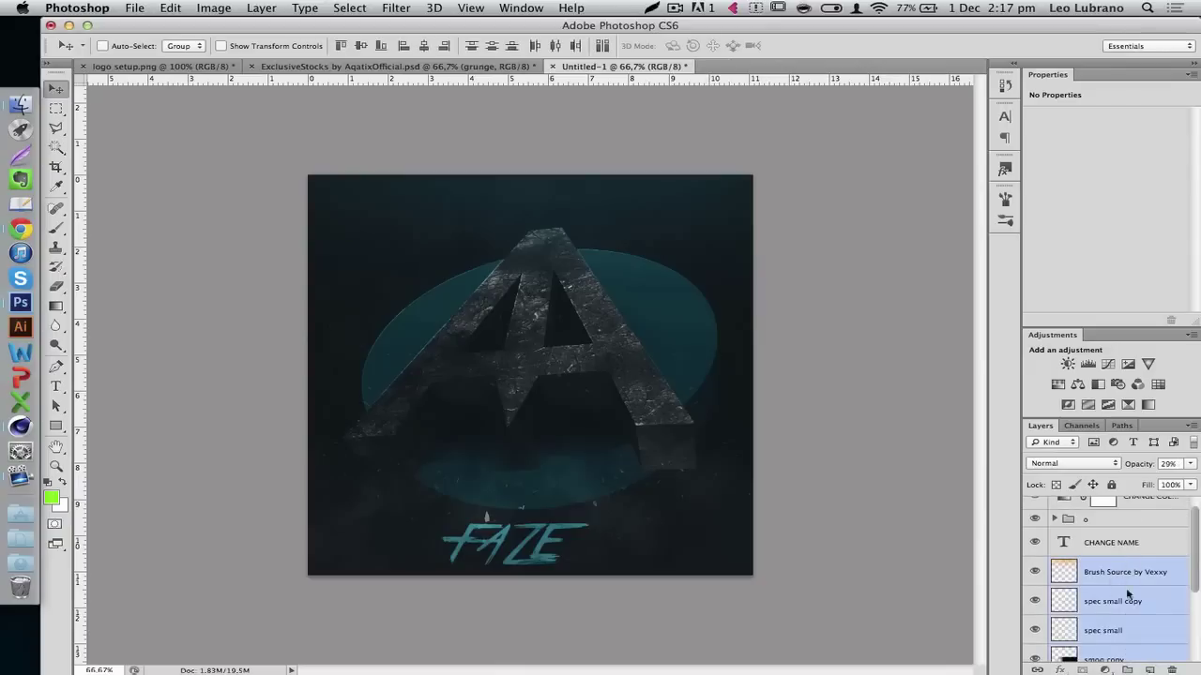
pyautogui.scroll(-3, 1121, 597)
pyautogui.scroll(4, 1111, 600)
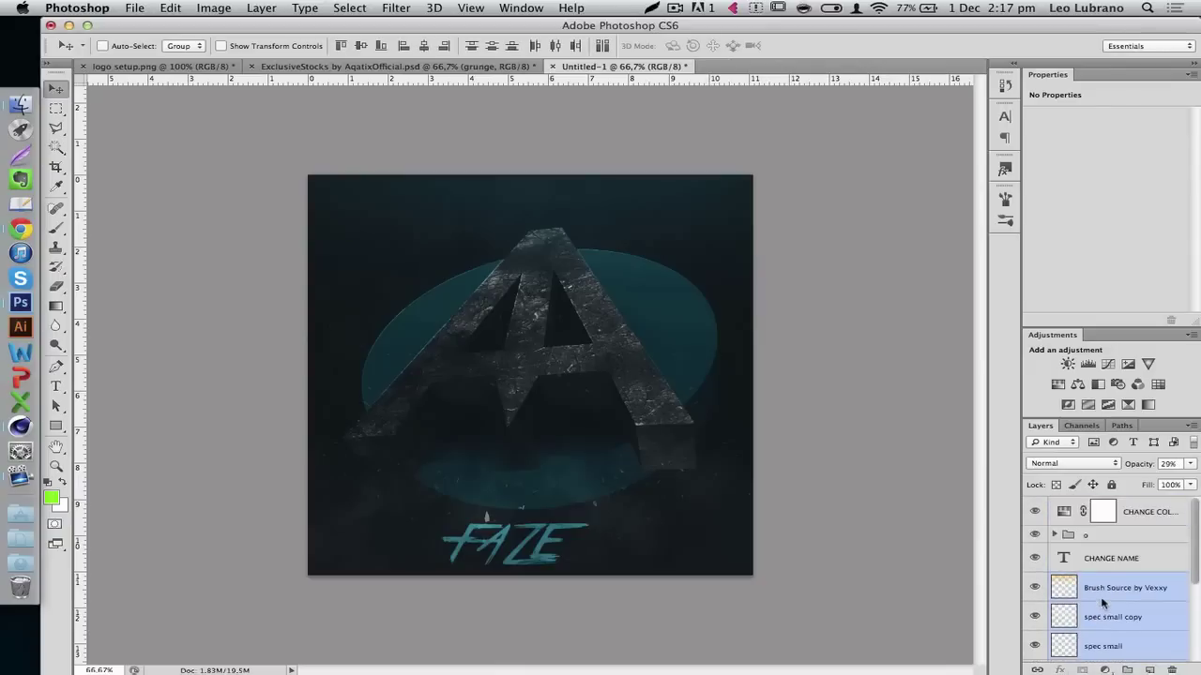
pyautogui.moveTo(1105, 612); pyautogui.dragTo(1126, 670)
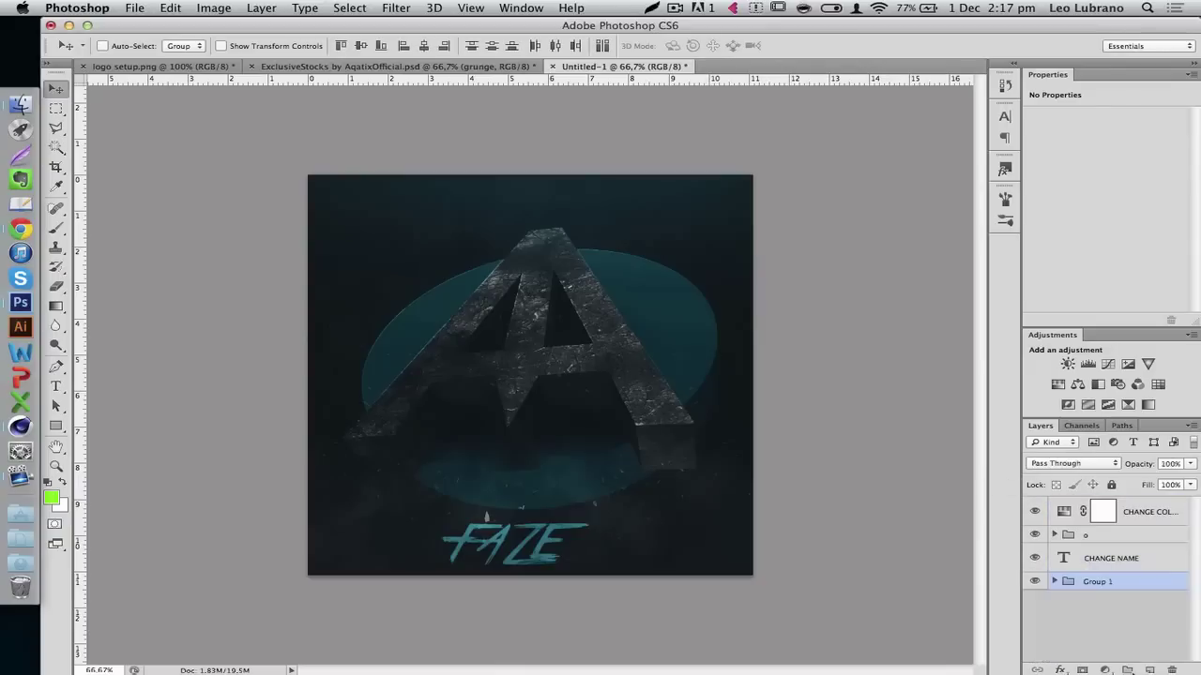
# Rename the new layer group below the CHANGE NAME layer as Setup.
pyautogui.doubleClick(1104, 580)
pyautogui.write('Setup')
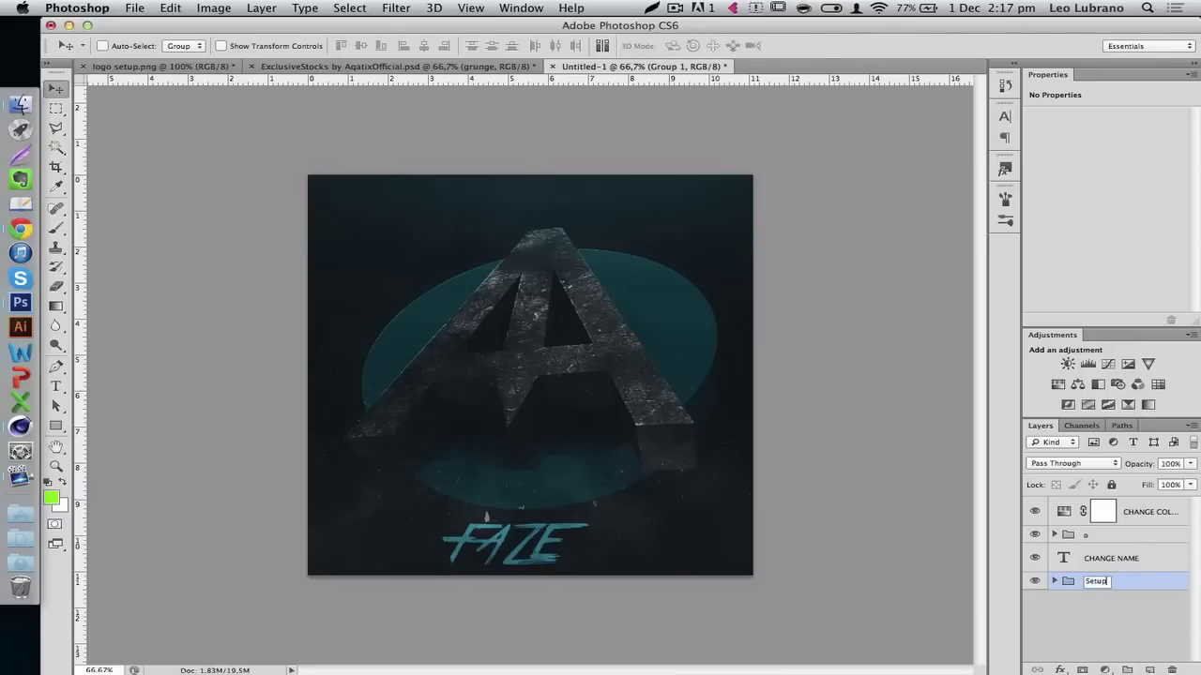
pyautogui.press('Return')
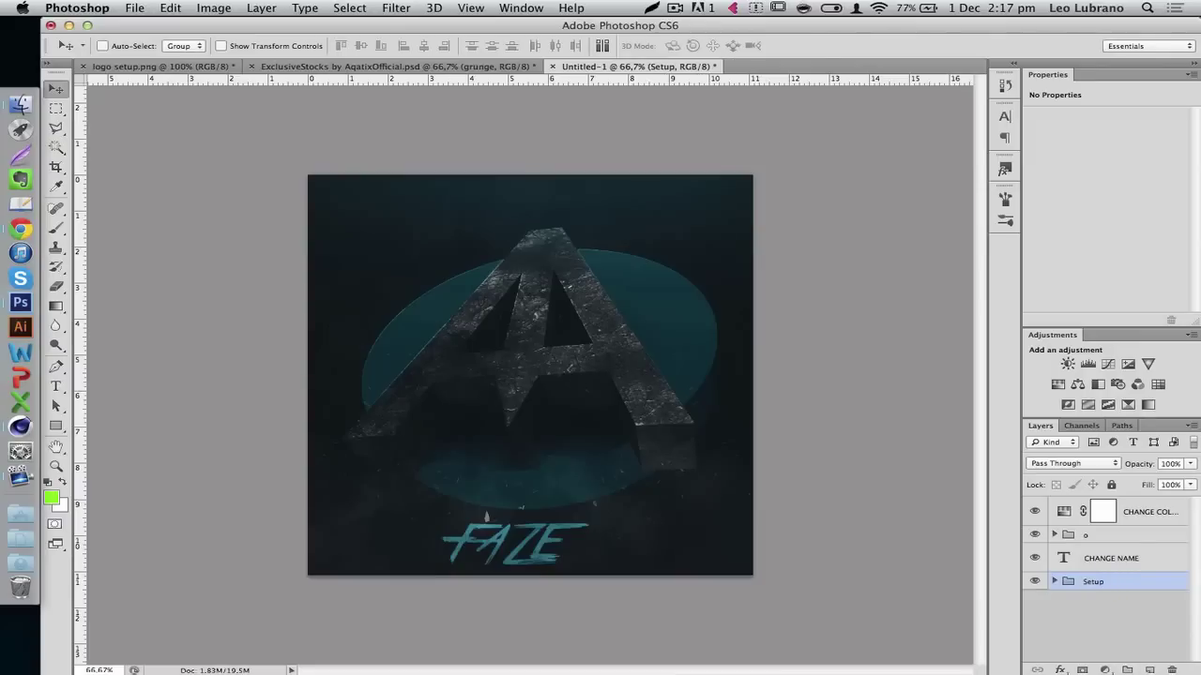
# Set the hue of the CHANGE COLOR adjustment layer to -36 for a green tint.
pyautogui.click(1085, 561)
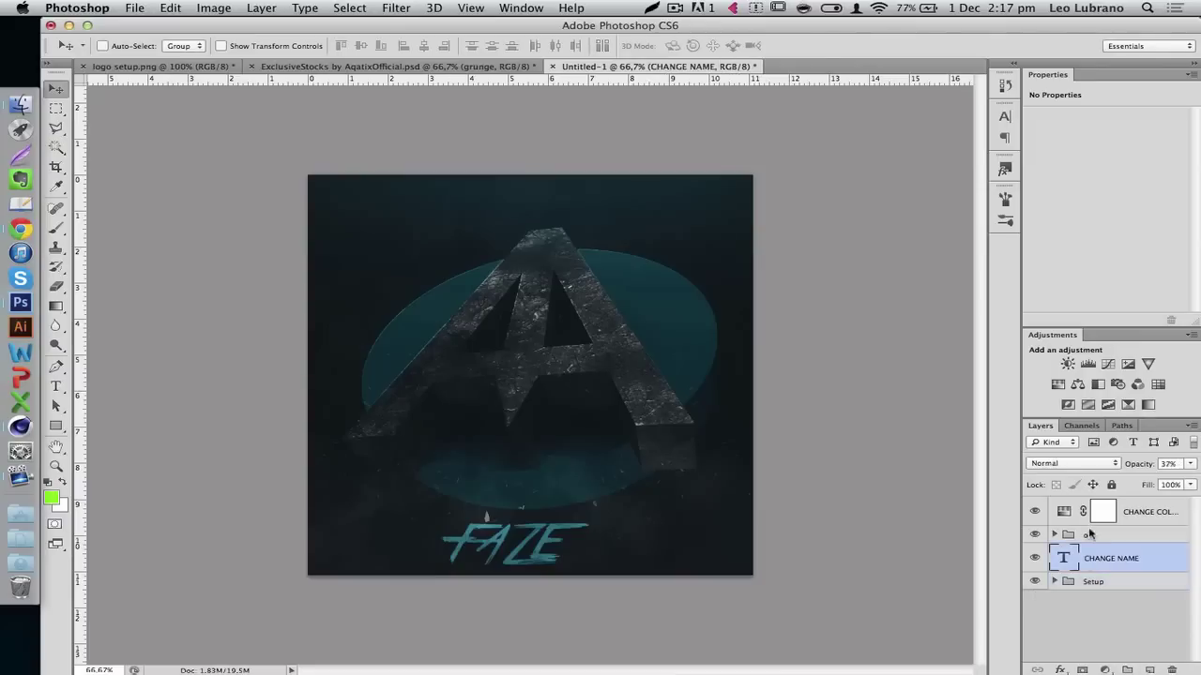
pyautogui.click(1150, 511)
pyautogui.moveTo(1085, 172)
pyautogui.mouseDown()
pyautogui.moveTo(1065, 173)
pyautogui.moveTo(1113, 175)
pyautogui.moveTo(1067, 174)
pyautogui.moveTo(1080, 174)
pyautogui.mouseUp()
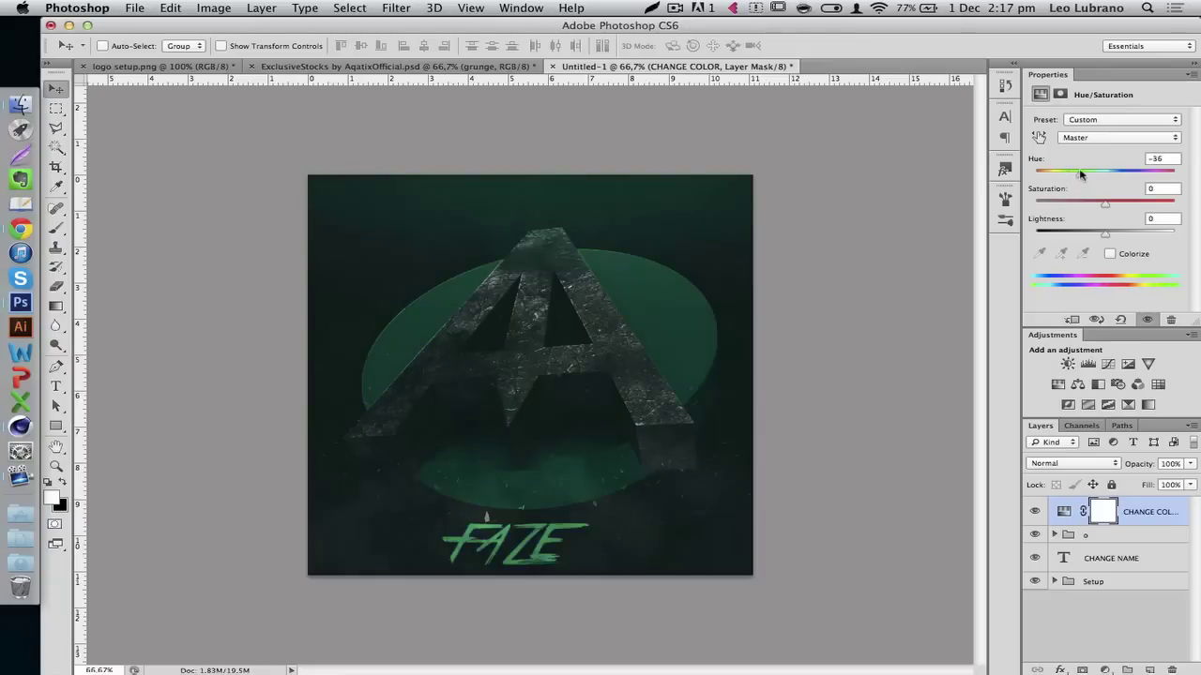
# Replace the text of the CHANGE NAME layer with AQATIX and switch to the Move tool.
pyautogui.click(1062, 559)
pyautogui.doubleClick(1063, 559)
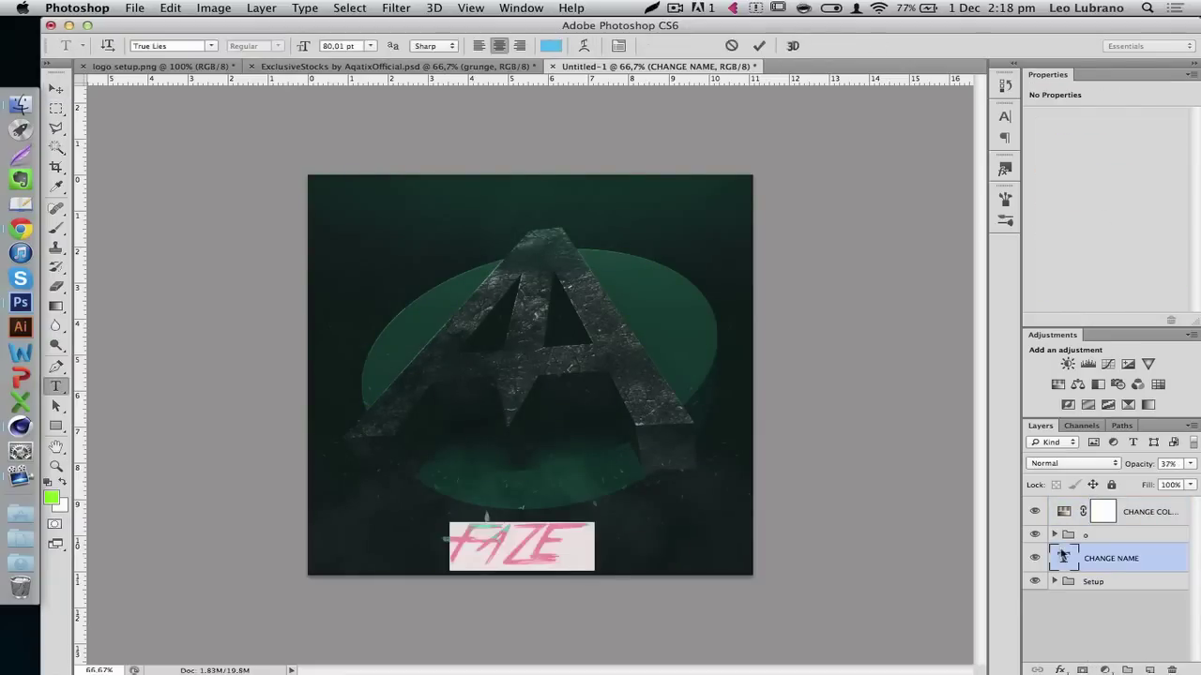
pyautogui.press('BackSpace')
pyautogui.write('AQATIX')
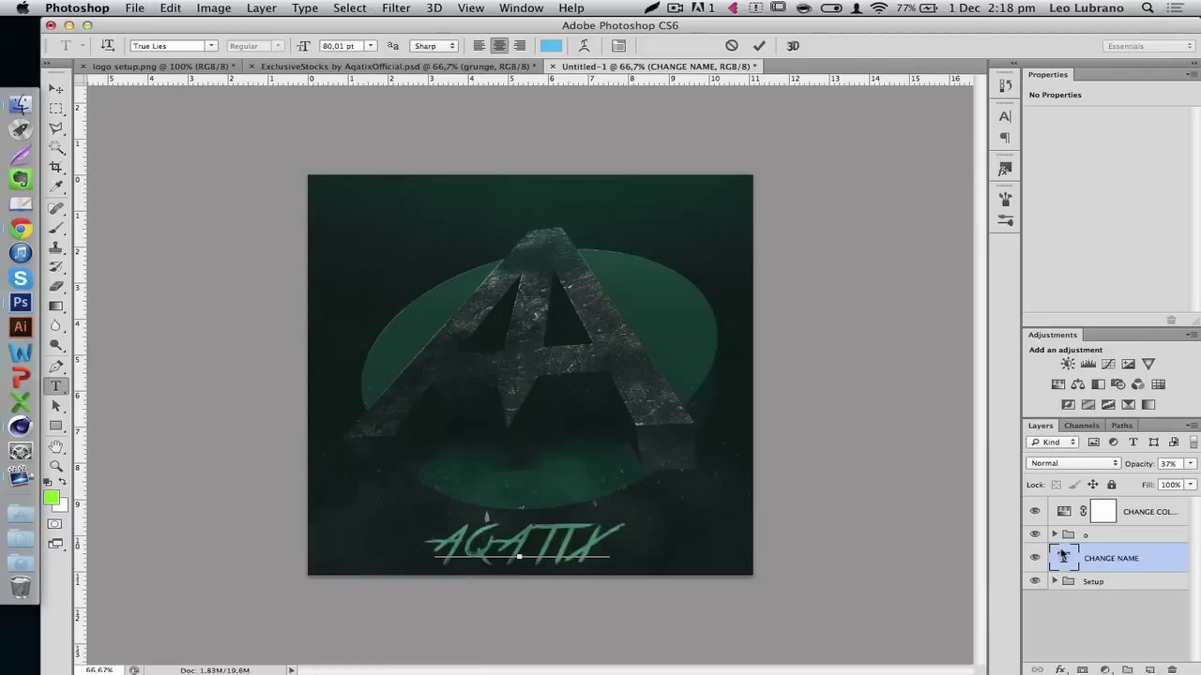
pyautogui.click(759, 45)
pyautogui.press('v')
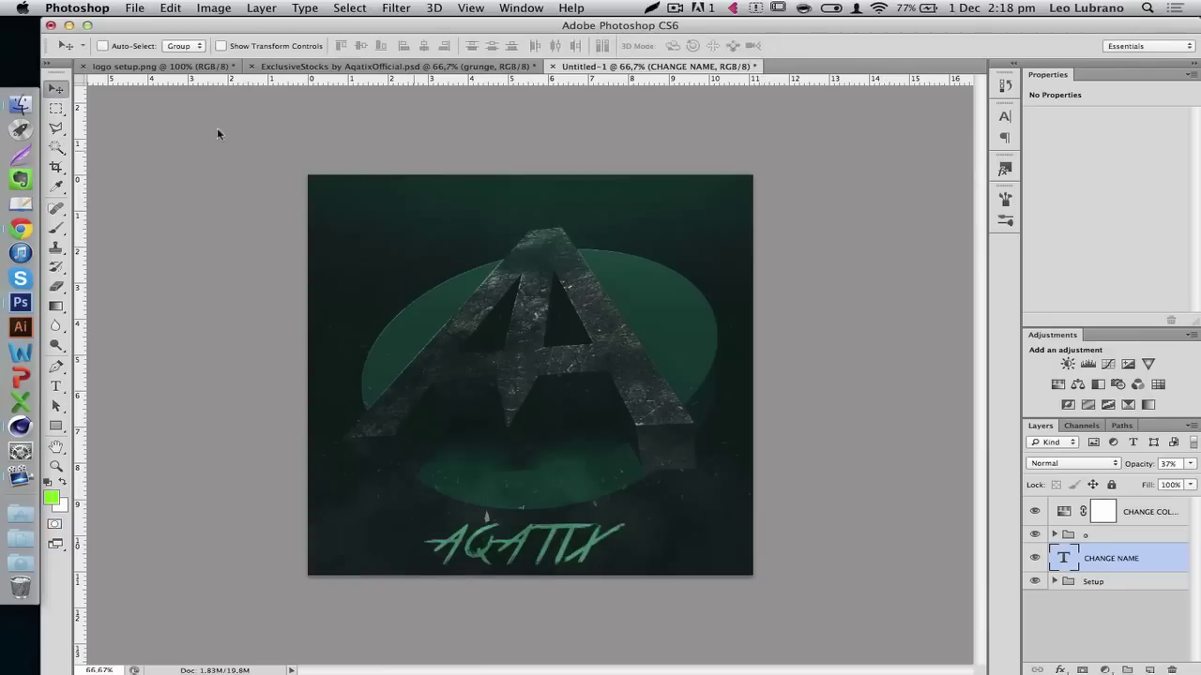